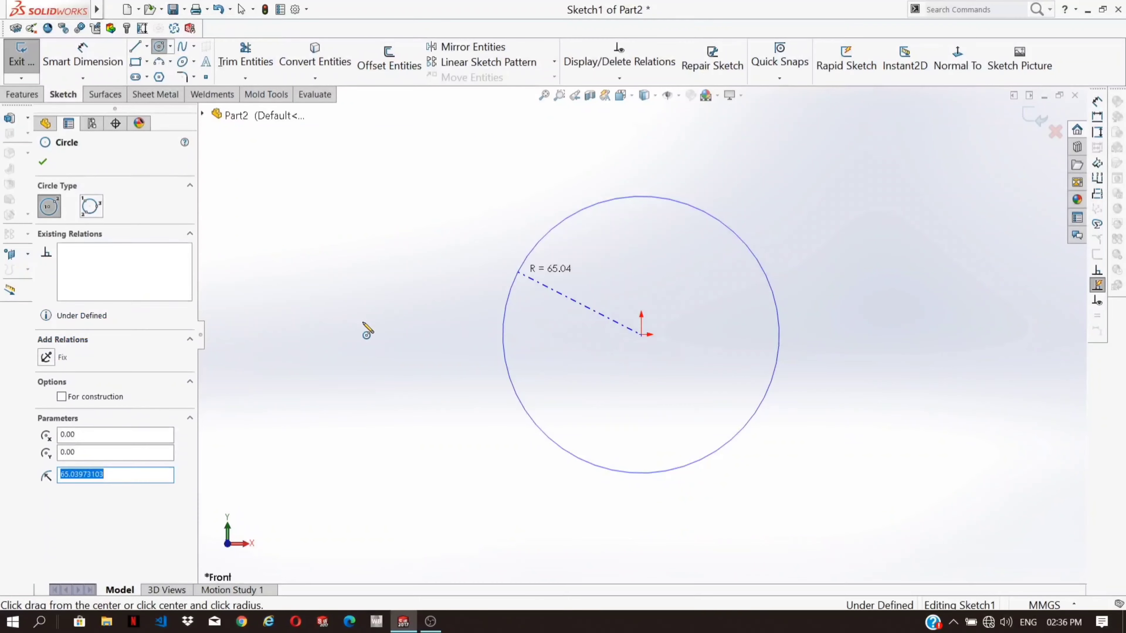
# Step: Dimension the circle's diameter and set it to 150 mm
pyautogui.press('Escape')
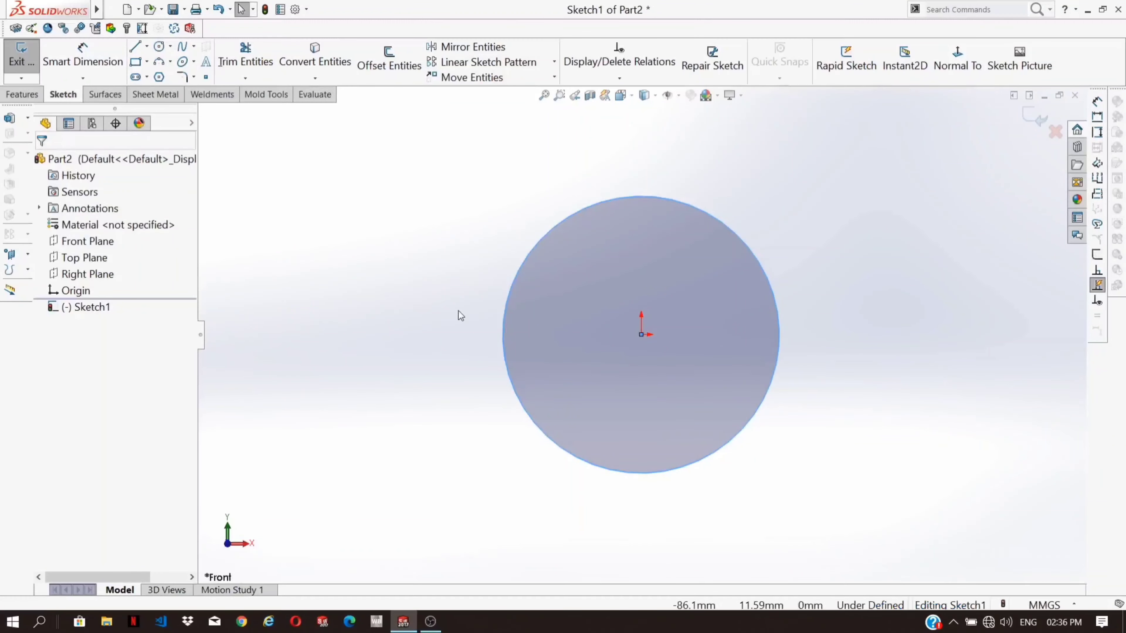
pyautogui.click(502, 324)
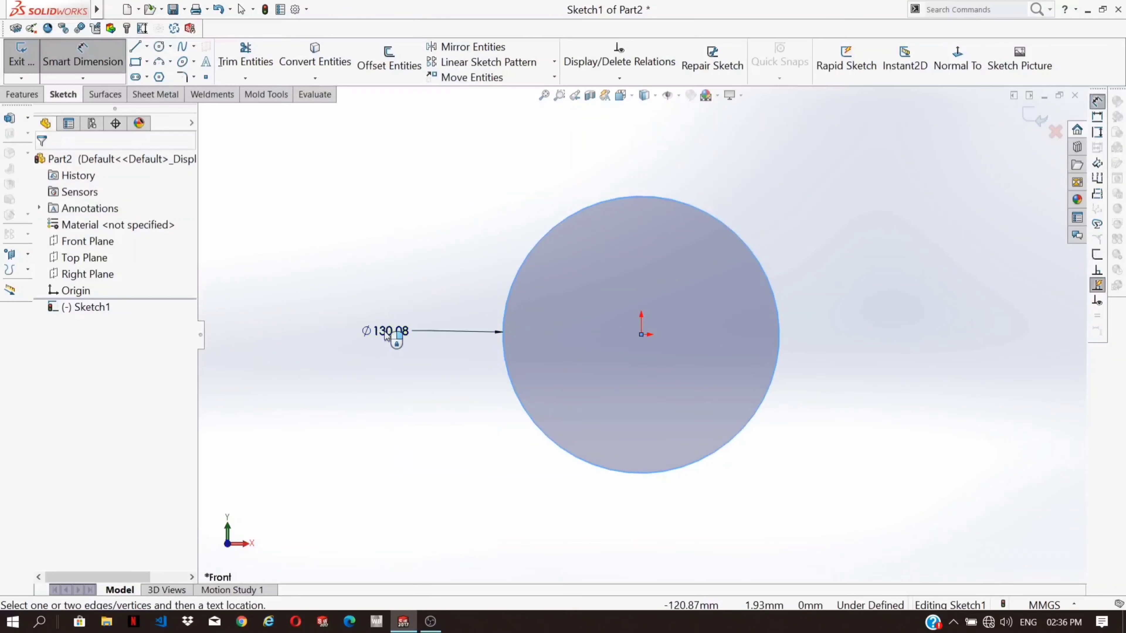
pyautogui.click(385, 335)
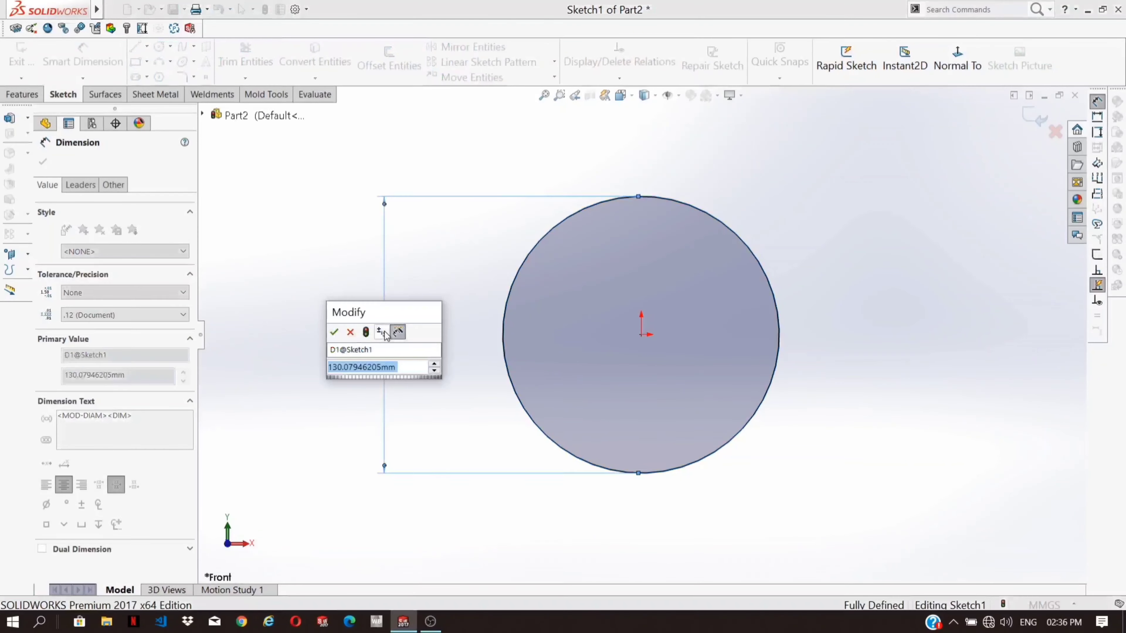
pyautogui.write('50')
pyautogui.press('Return')
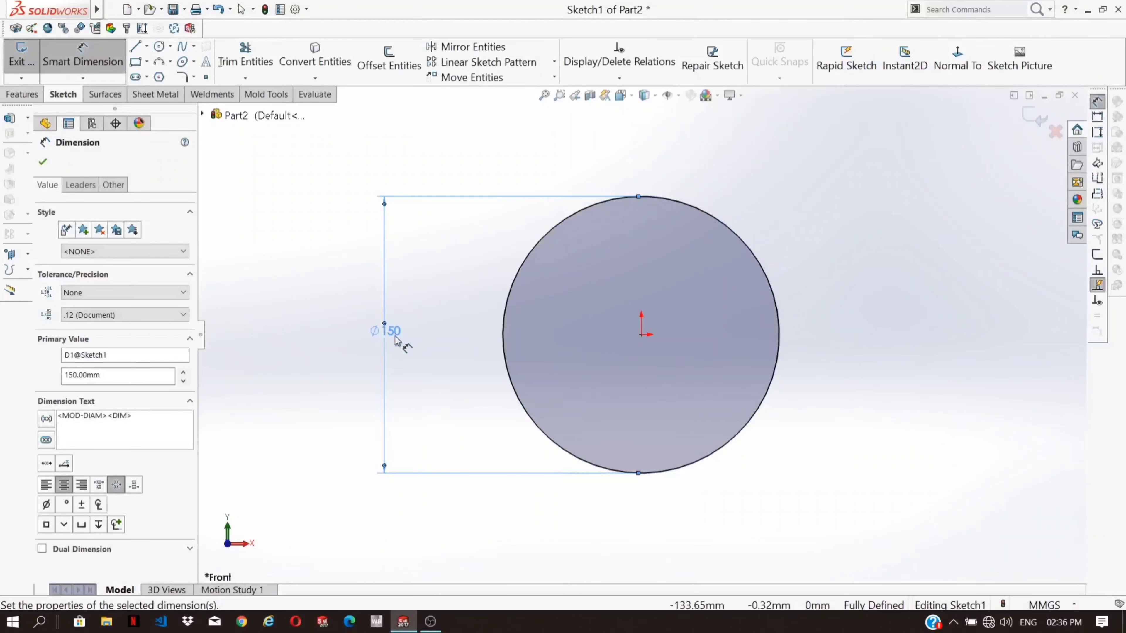
pyautogui.click(44, 163)
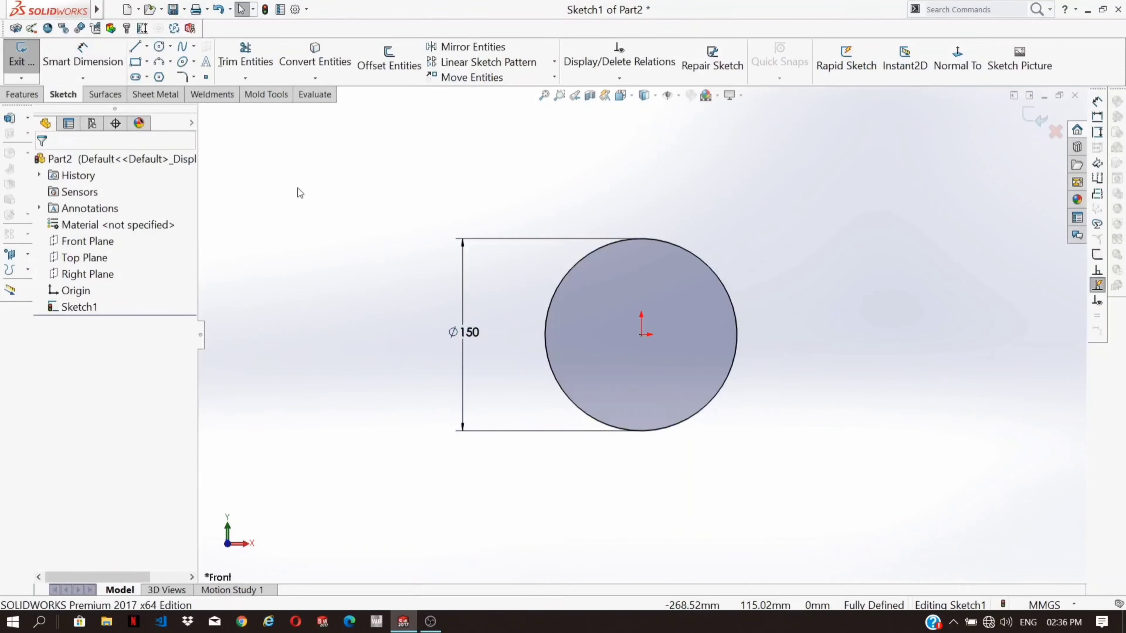
# Step: Extrude the circle into a solid cylinder with a blind depth of 100 mm
pyautogui.click(4, 98)
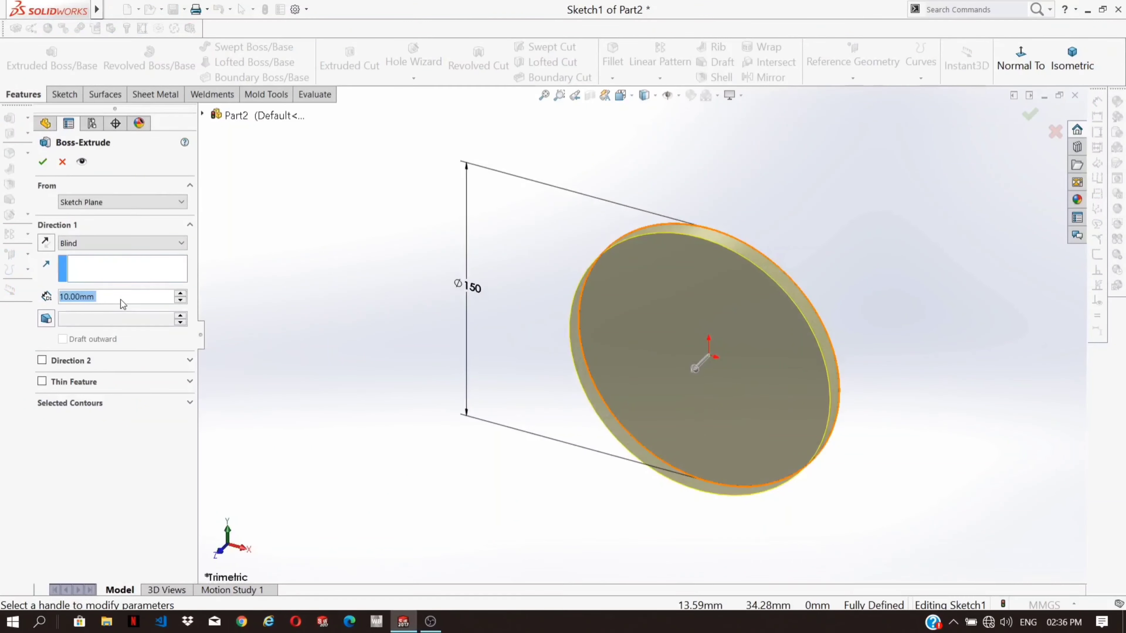
pyautogui.write('100')
pyautogui.press('Return')
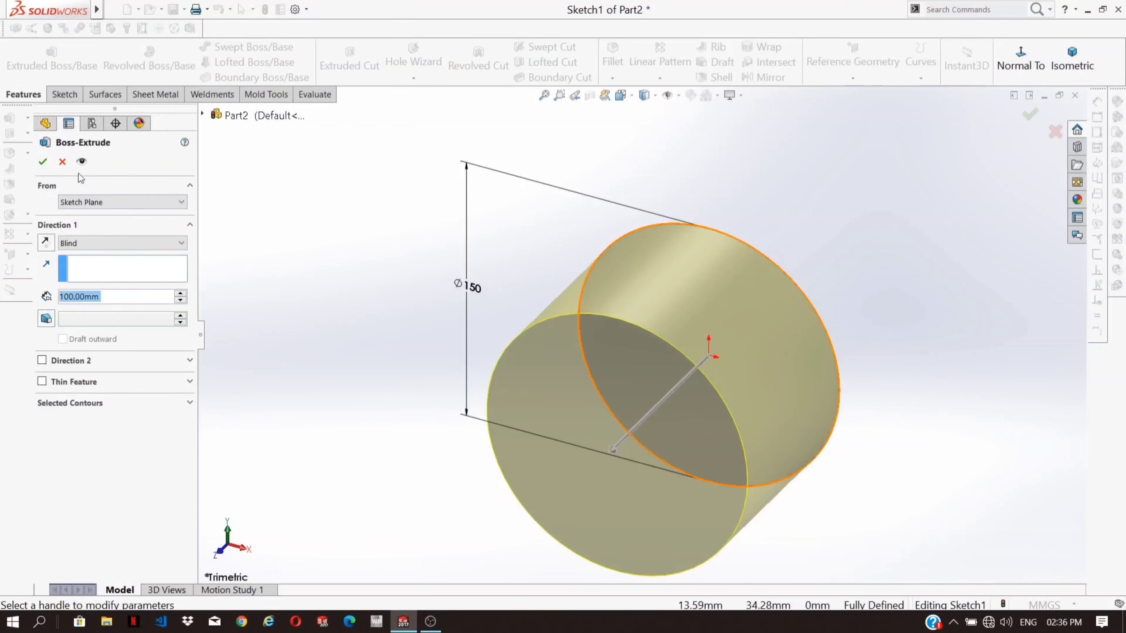
pyautogui.press('Return')
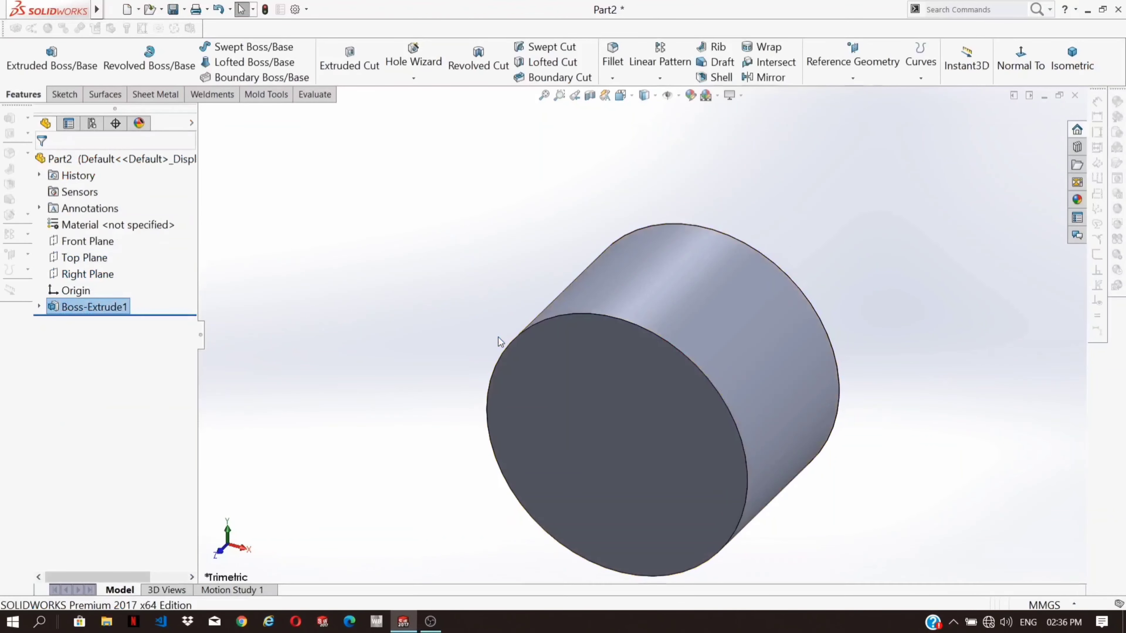
# Step: Fillet the circular edges at both ends of the cylinder with a symmetric 10 mm radius
pyautogui.moveTo(631, 377); pyautogui.dragTo(666, 317, button='middle')
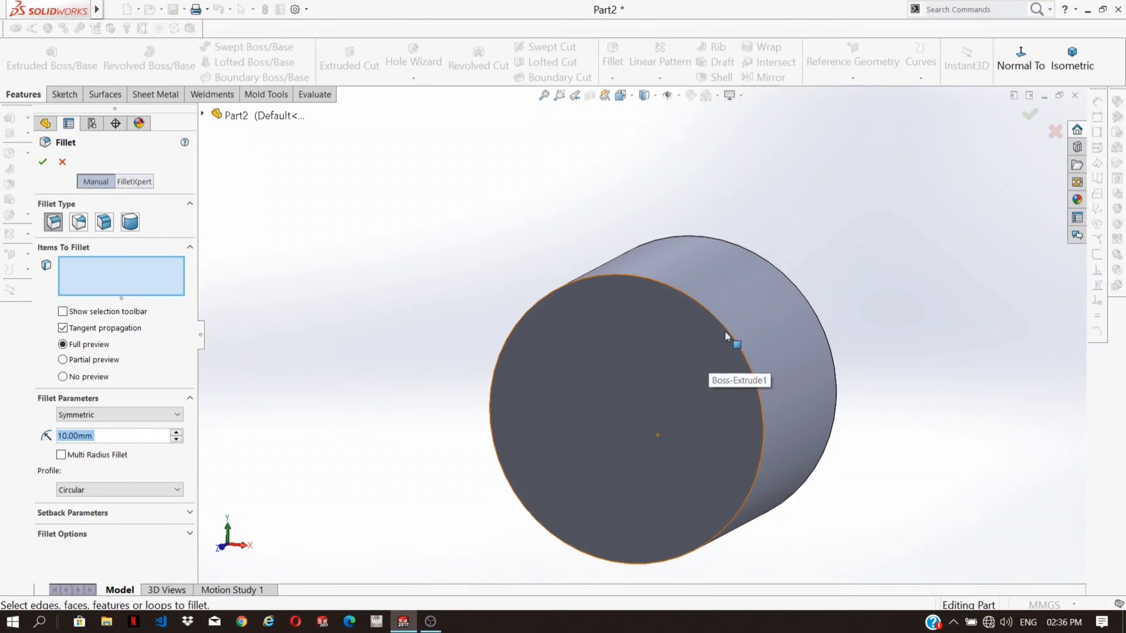
pyautogui.moveTo(912, 328); pyautogui.dragTo(791, 370, button='middle')
pyautogui.click(689, 373)
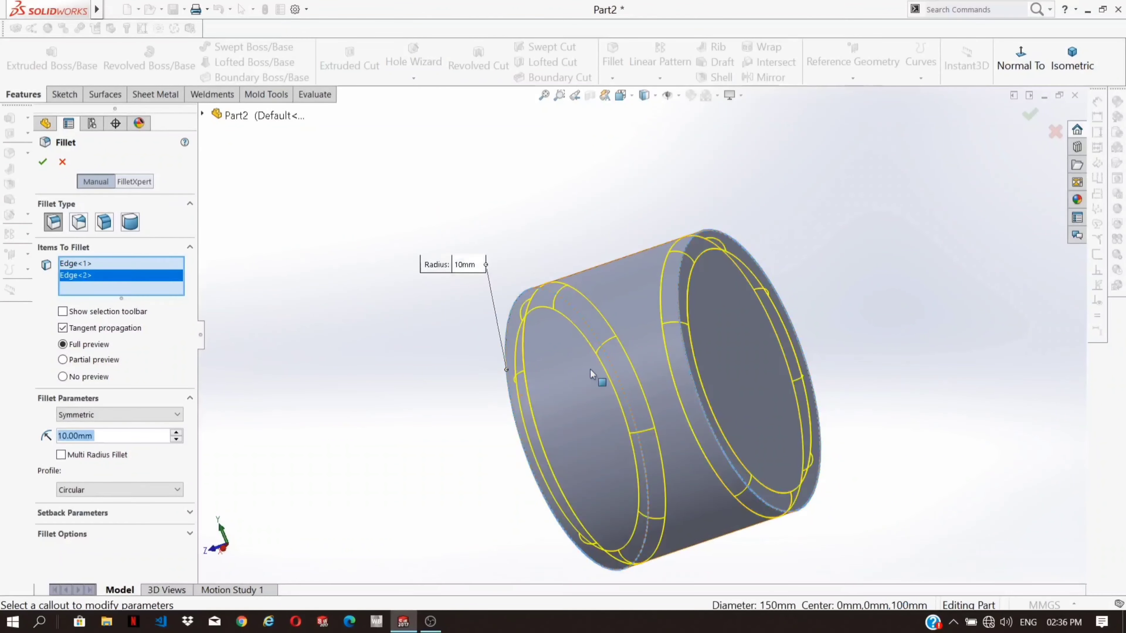
pyautogui.moveTo(591, 369); pyautogui.dragTo(738, 361, button='middle')
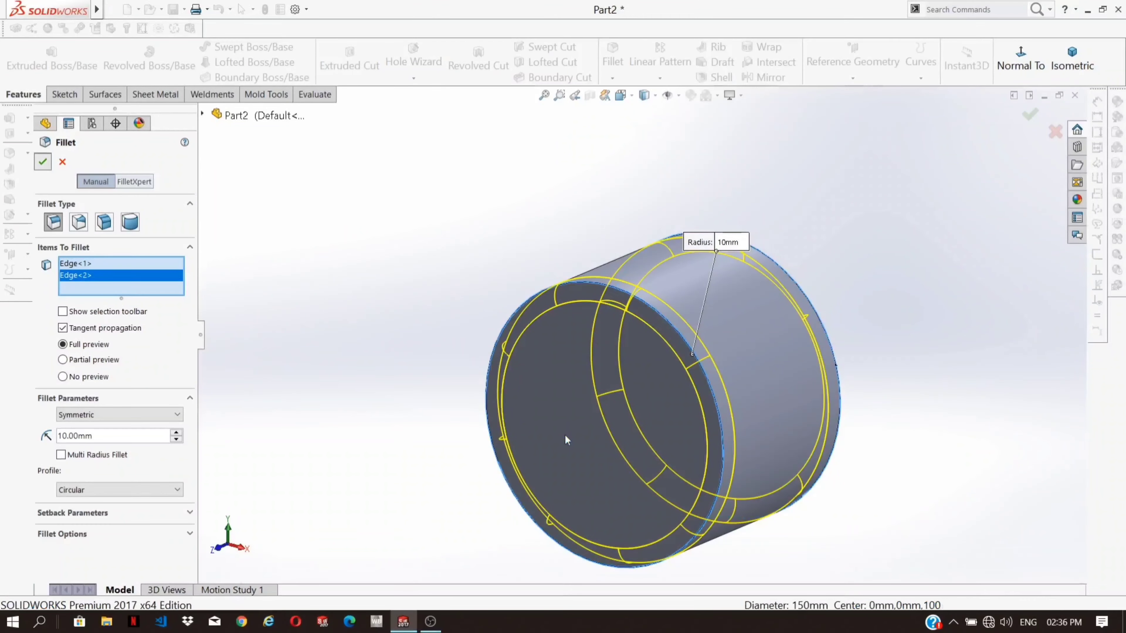
# Step: Sketch a circle about 80 mm in diameter, centred on the origin, on the cylinder's front end face
pyautogui.moveTo(664, 441); pyautogui.dragTo(628, 400, button='middle')
pyautogui.rightClick(627, 400)
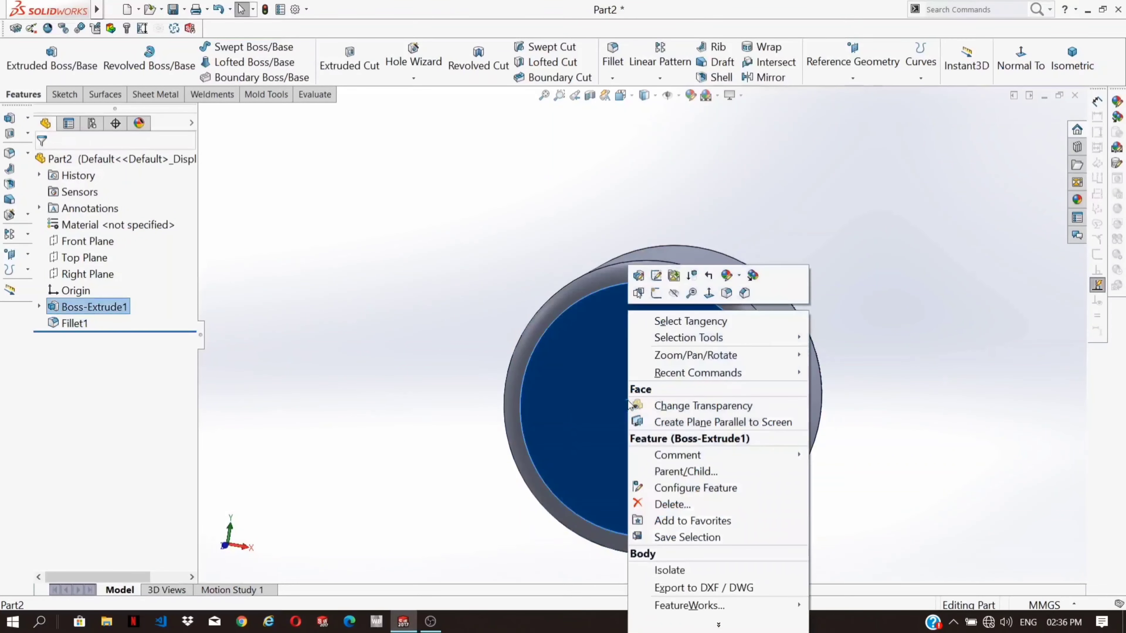
pyautogui.click(641, 294)
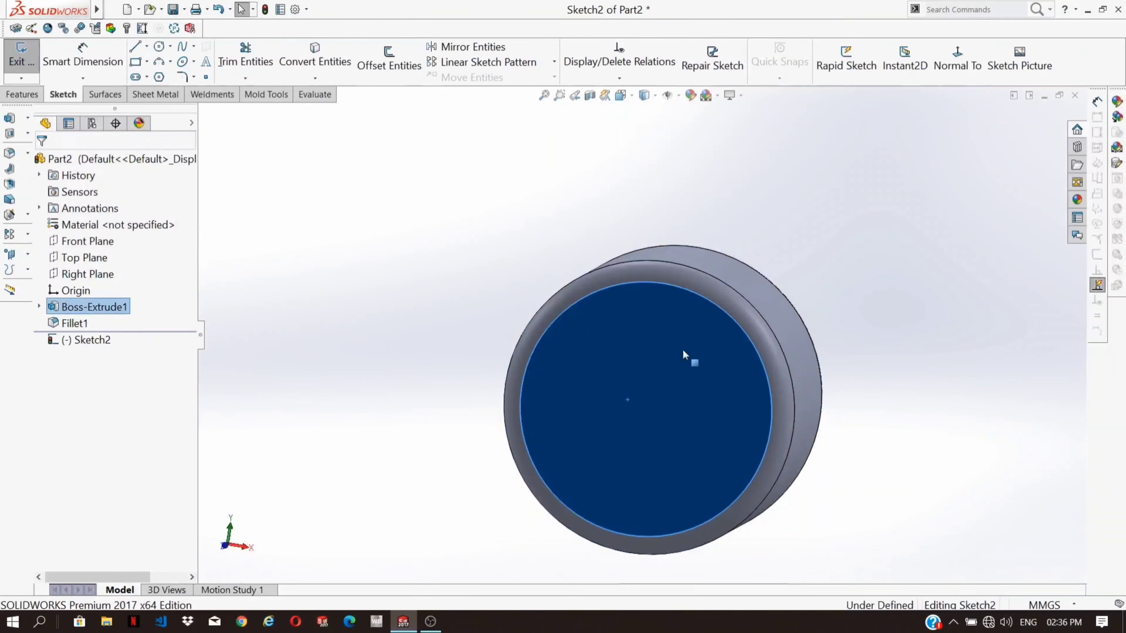
pyautogui.click(159, 46)
pyautogui.click(646, 410)
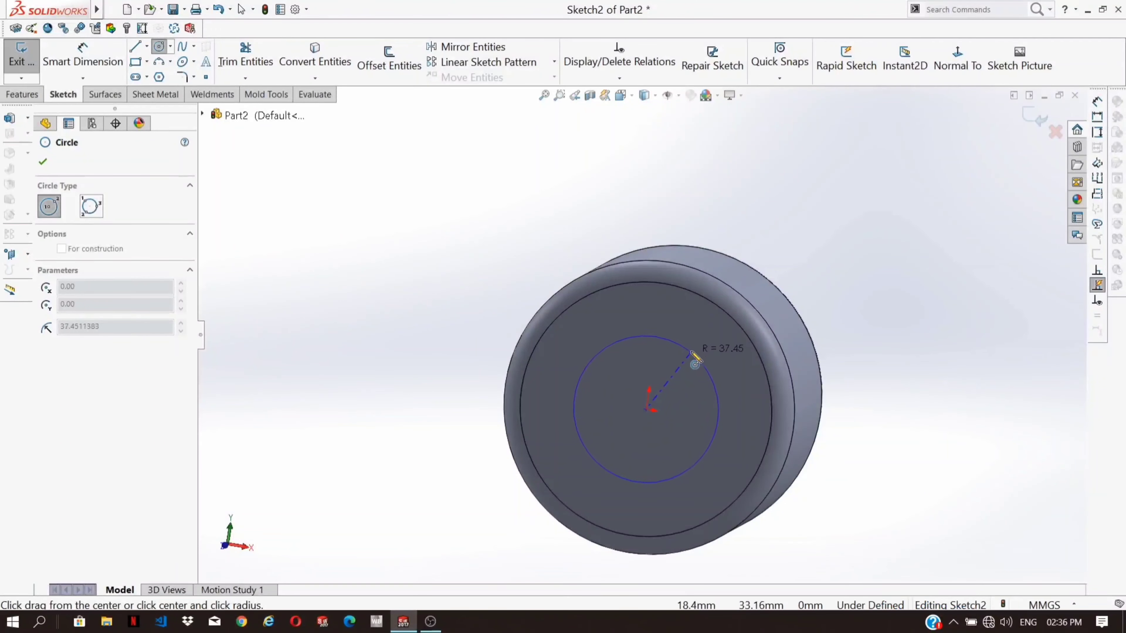
pyautogui.click(694, 348)
pyautogui.press('Escape')
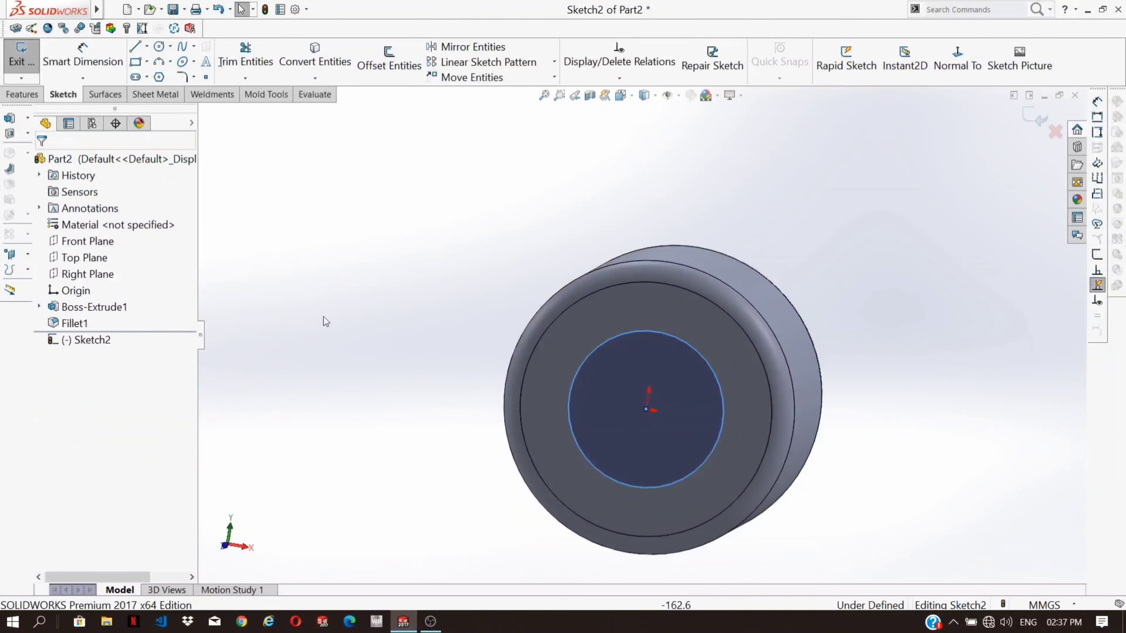
pyautogui.rightClick(65, 306)
pyautogui.click(351, 234)
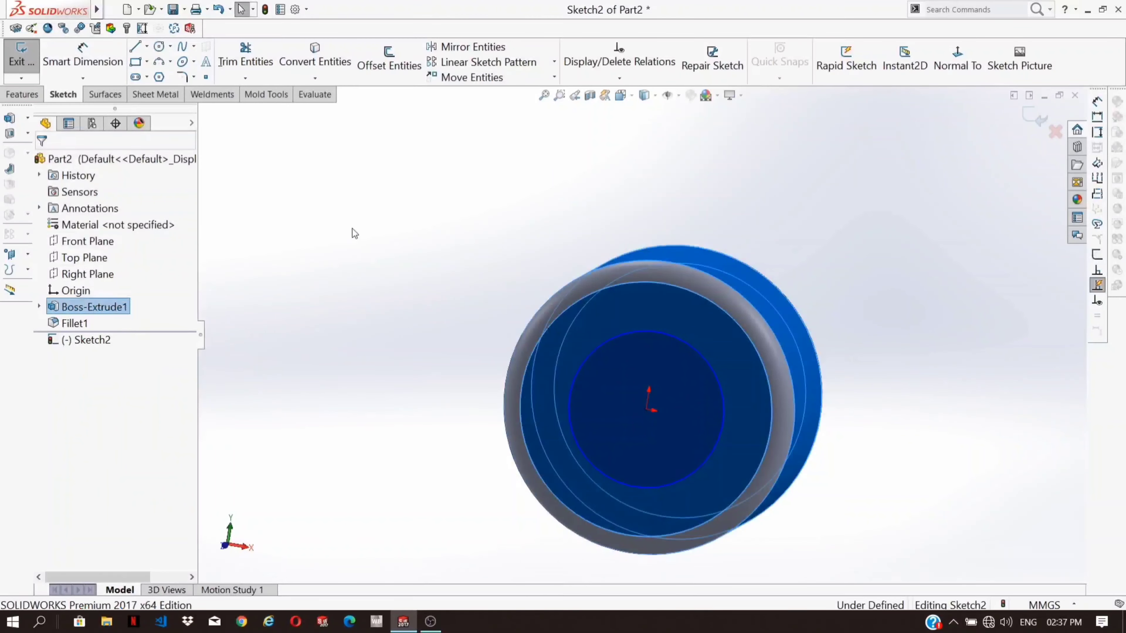
pyautogui.click(61, 324)
pyautogui.click(347, 268)
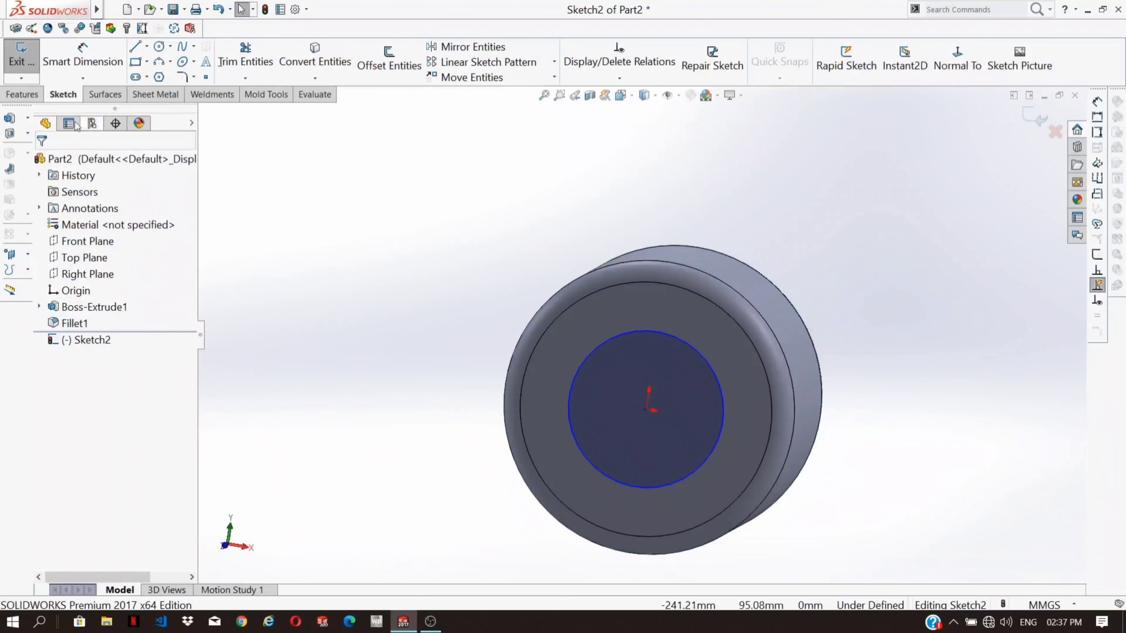
# Step: Cut-extrude the sketched circle 100 mm through the cylinder to form a central bore
pyautogui.click(21, 94)
pyautogui.click(349, 60)
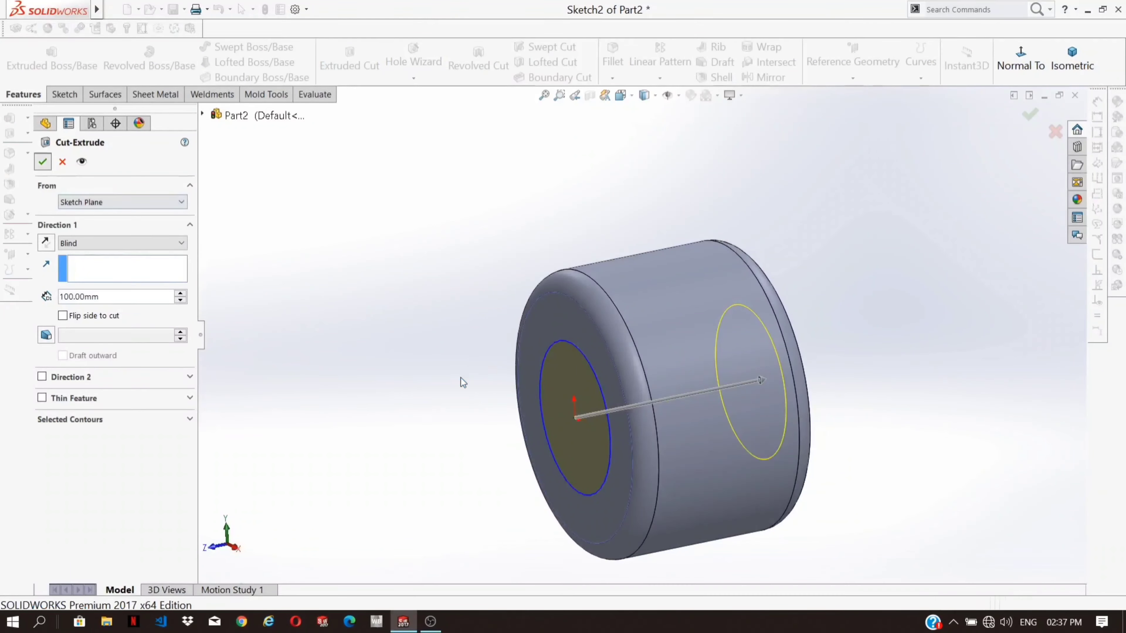
pyautogui.press('Return')
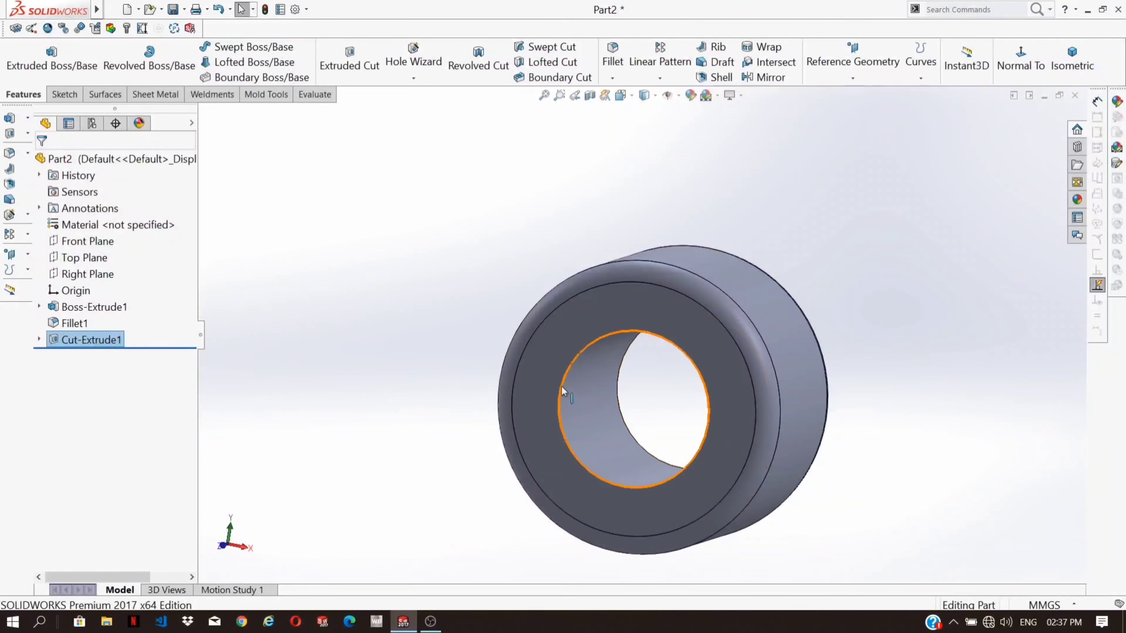
# Step: Fillet the bore's edges at both ends with a 10 mm radius
pyautogui.click(562, 391)
pyautogui.click(623, 409)
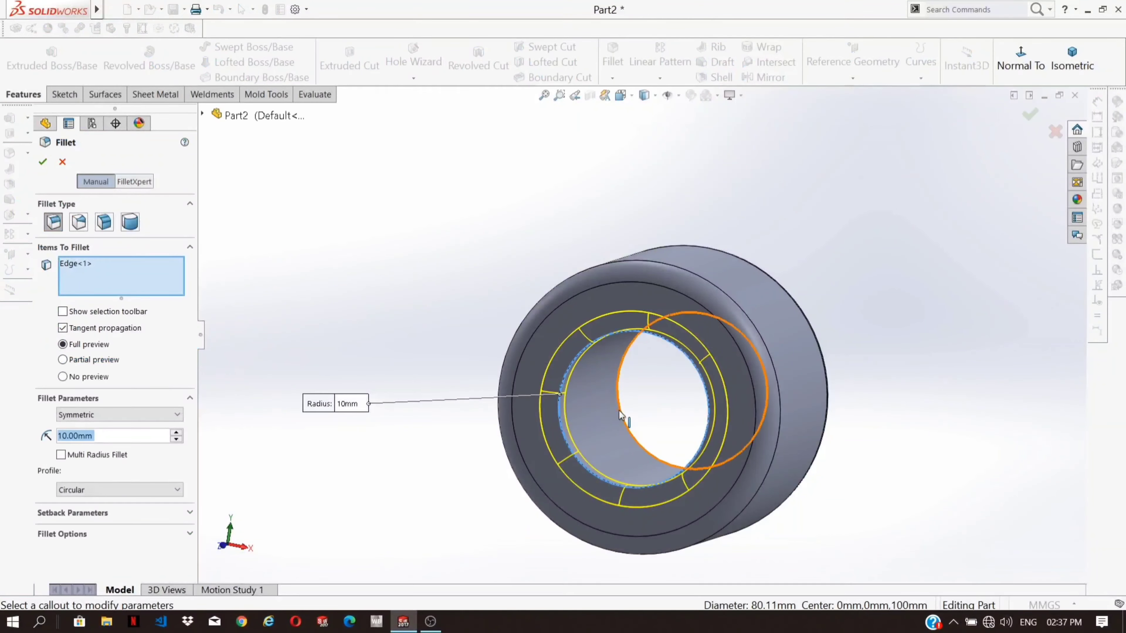
pyautogui.click(764, 390)
pyautogui.click(43, 162)
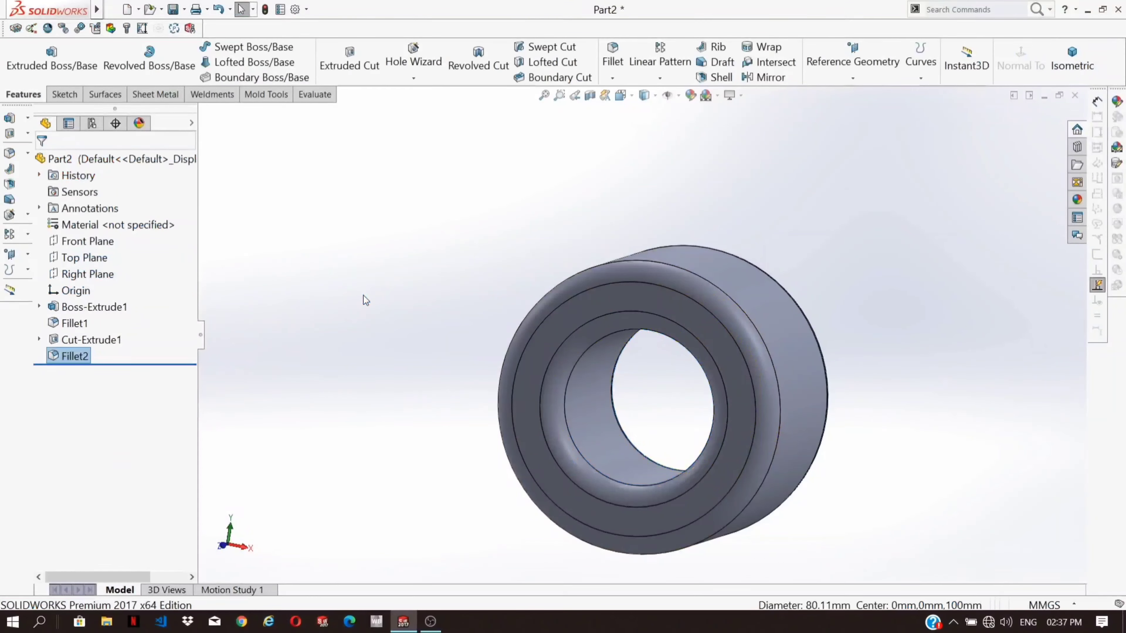
# Step: Sketch a 180° centerpoint arc of about 82 mm radius around the origin on the front end face, spanning the wheel's upper half
pyautogui.moveTo(363, 296); pyautogui.dragTo(498, 479, button='middle')
pyautogui.rightClick(553, 377)
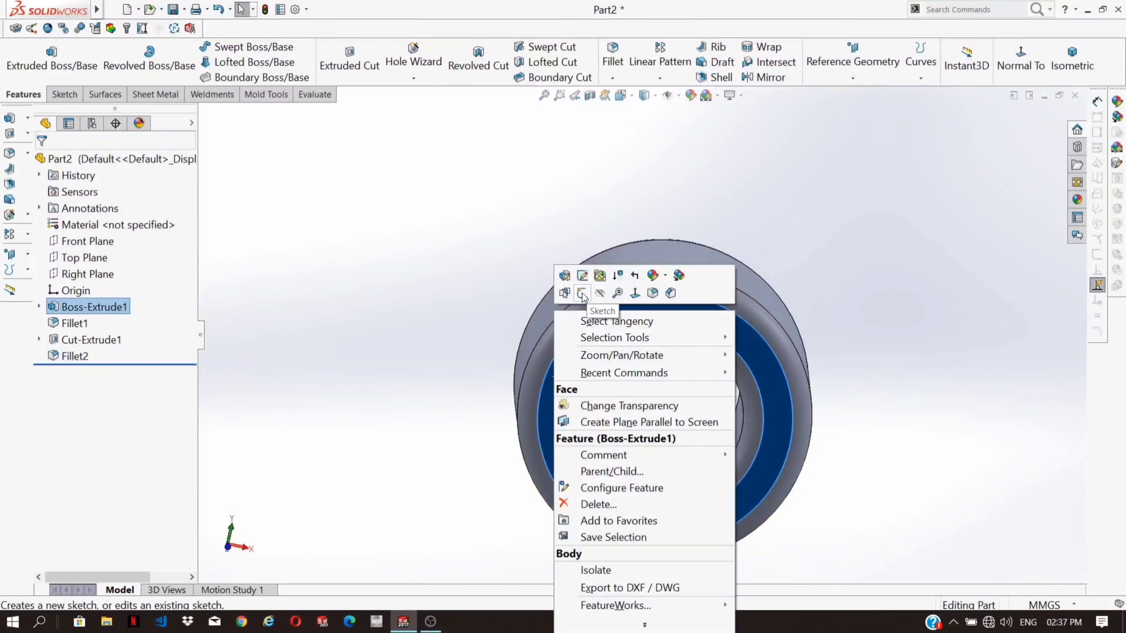
pyautogui.click(635, 293)
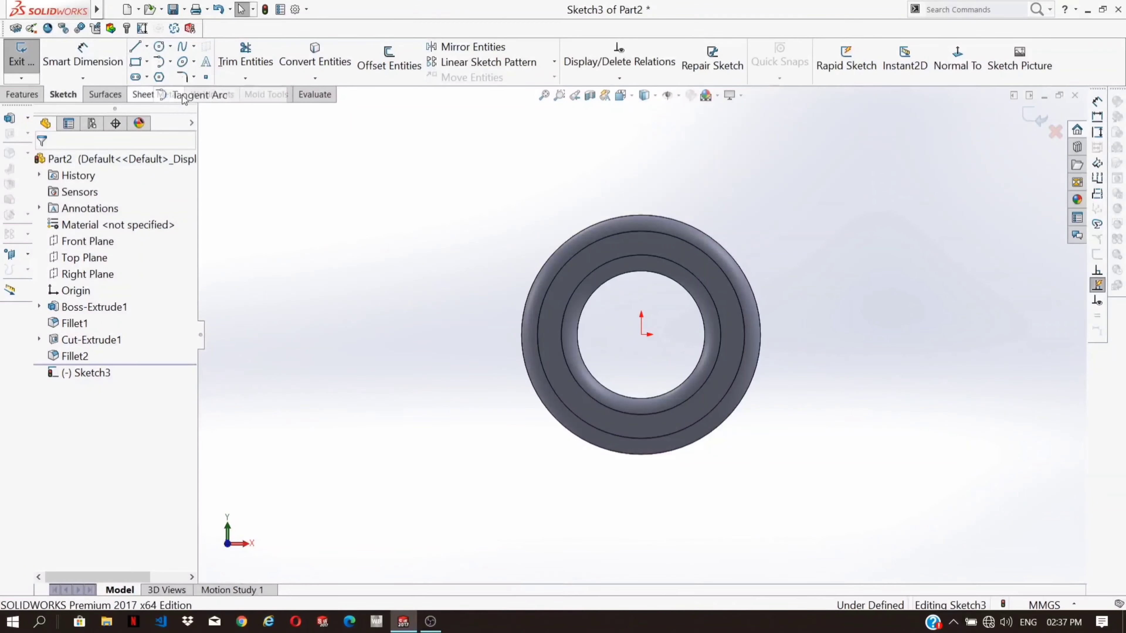
pyautogui.click(179, 79)
pyautogui.click(178, 80)
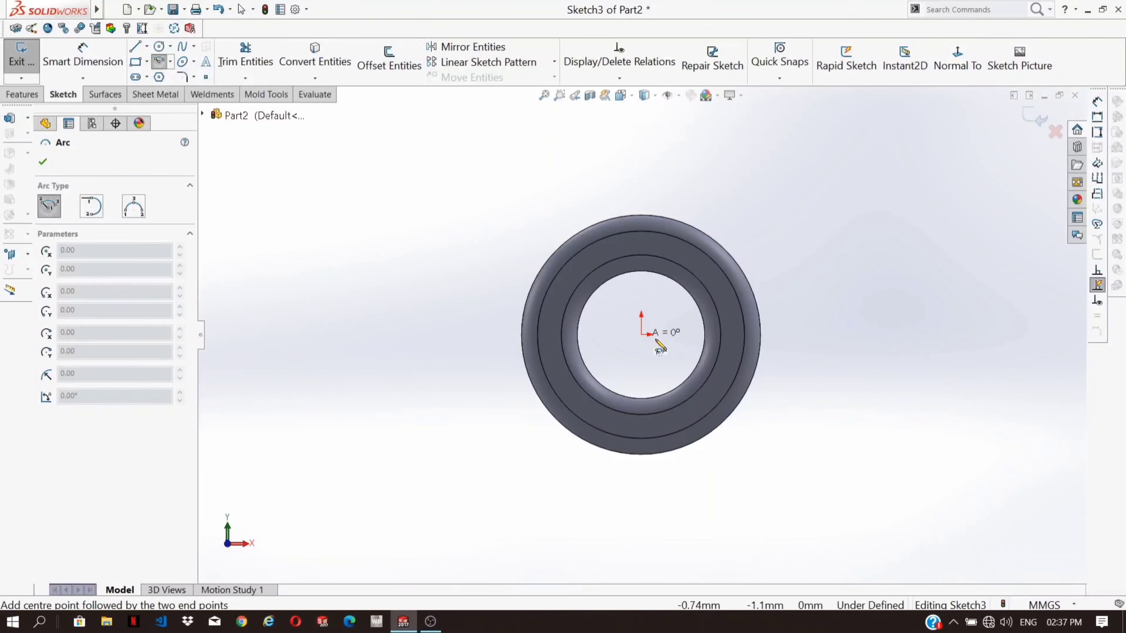
pyautogui.click(641, 334)
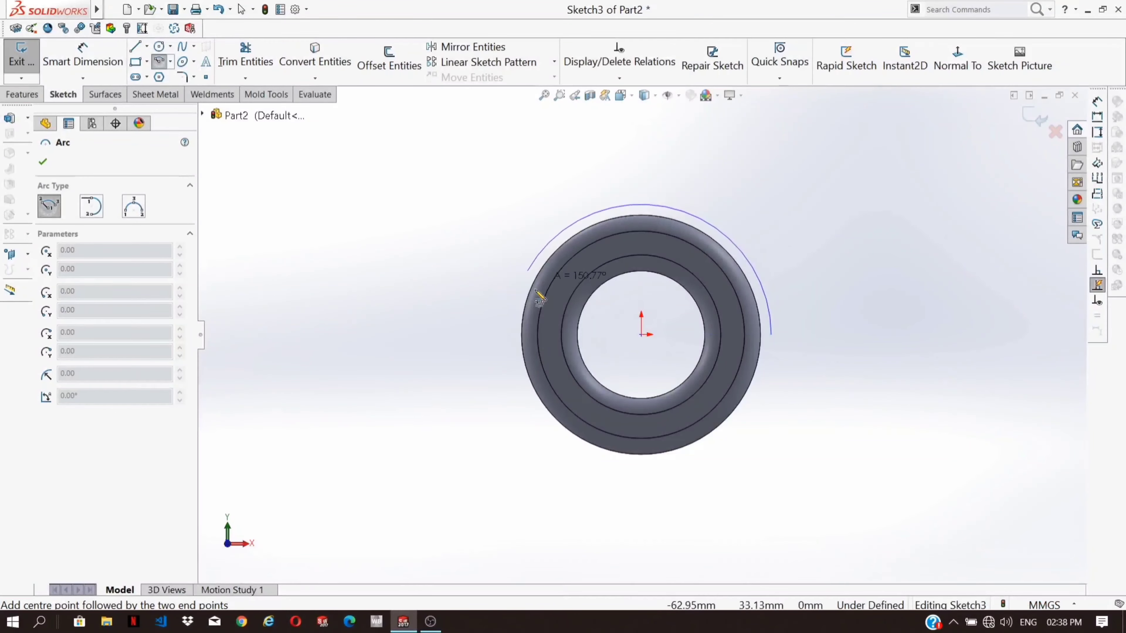
pyautogui.click(512, 335)
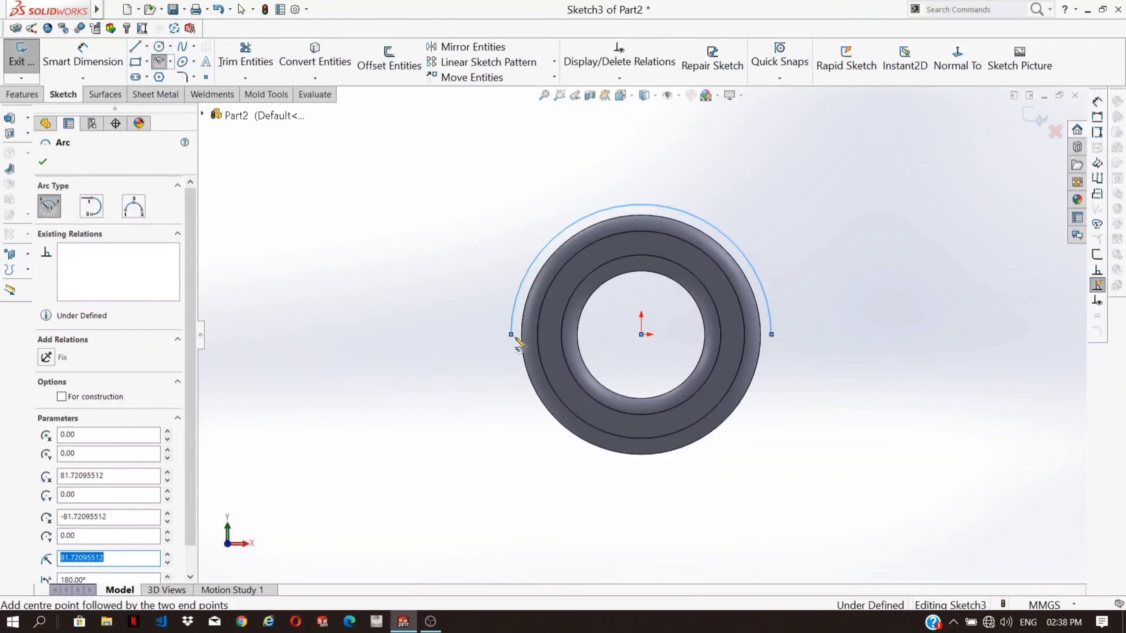
pyautogui.press('Escape')
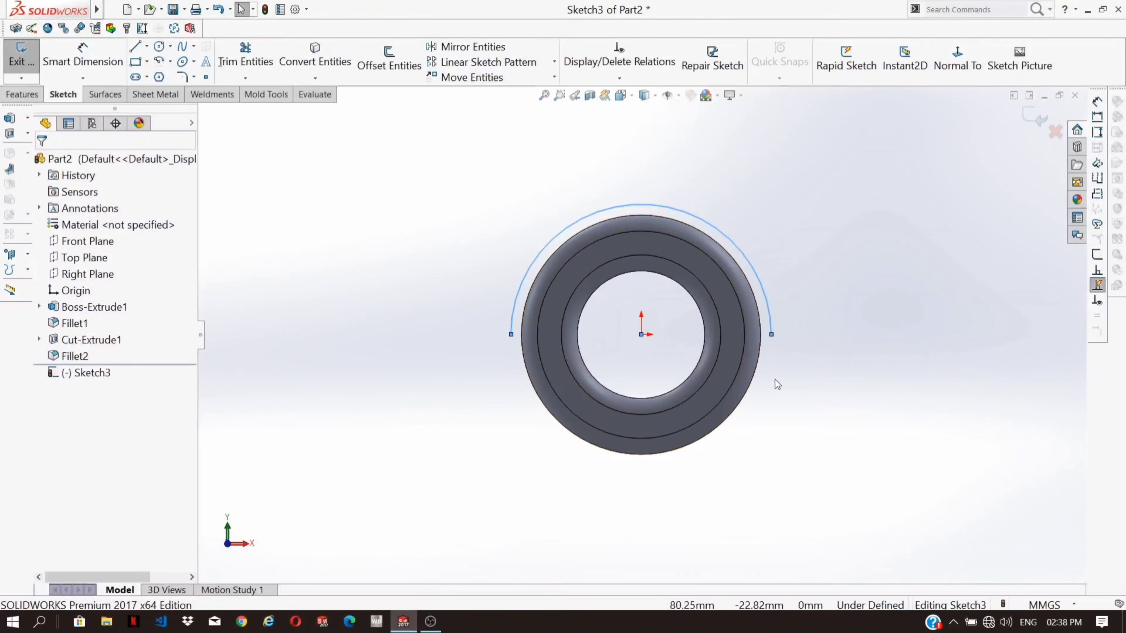
# Step: Extrude the arc as a surface along the wheel, using Up To Surface with the opposite end face
pyautogui.moveTo(777, 382); pyautogui.dragTo(739, 431, button='middle')
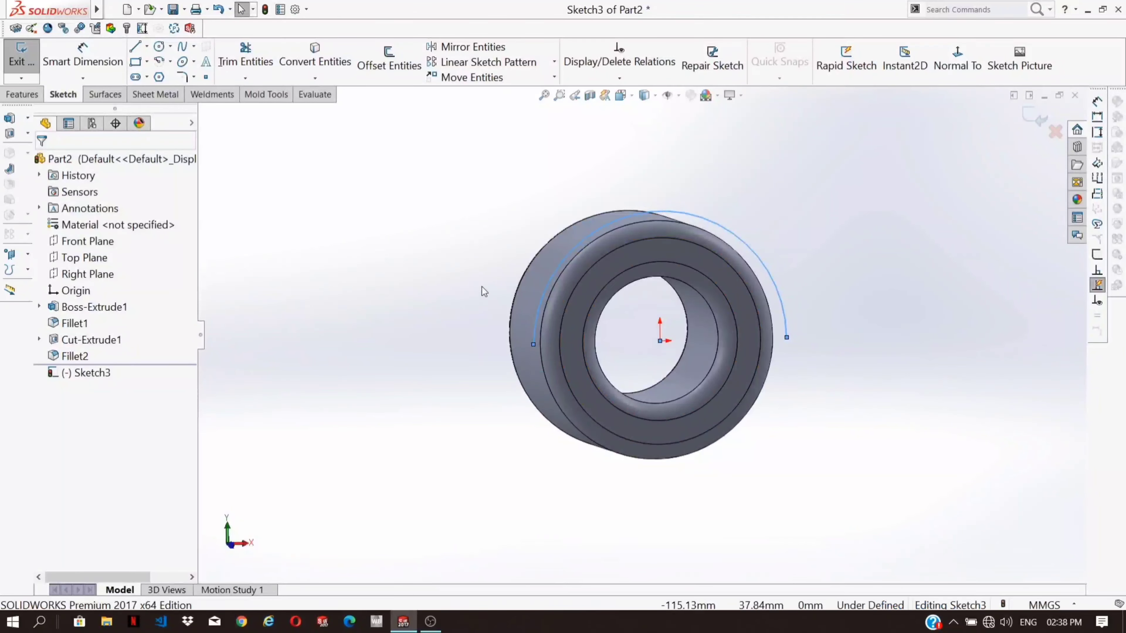
pyautogui.moveTo(528, 266); pyautogui.dragTo(501, 266, button='middle')
pyautogui.click(104, 95)
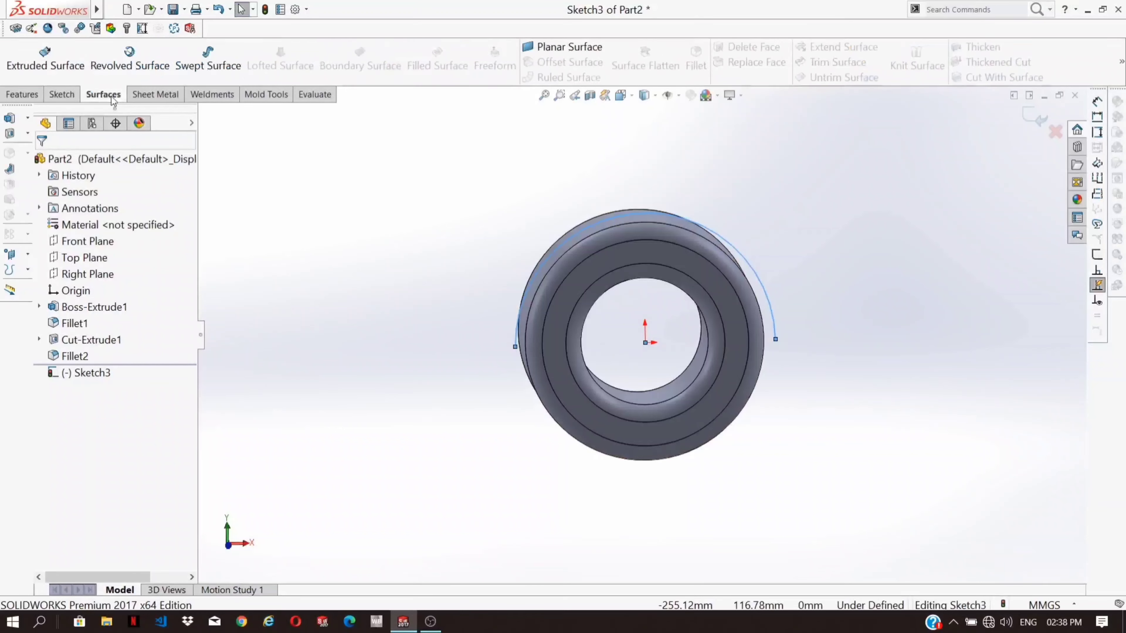
pyautogui.click(58, 66)
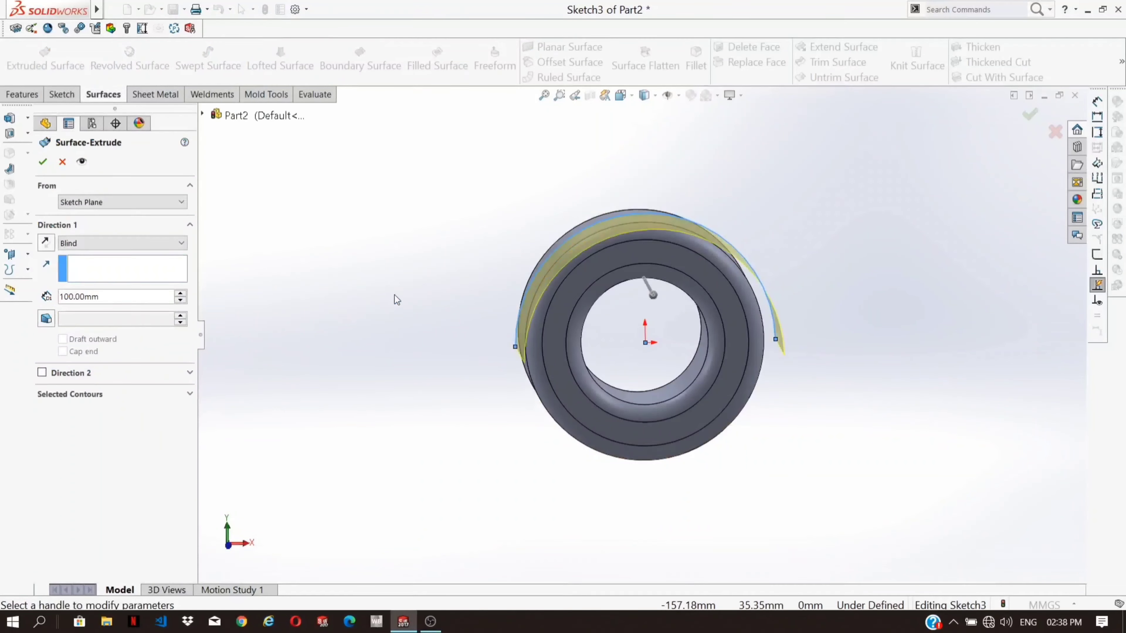
pyautogui.click(89, 244)
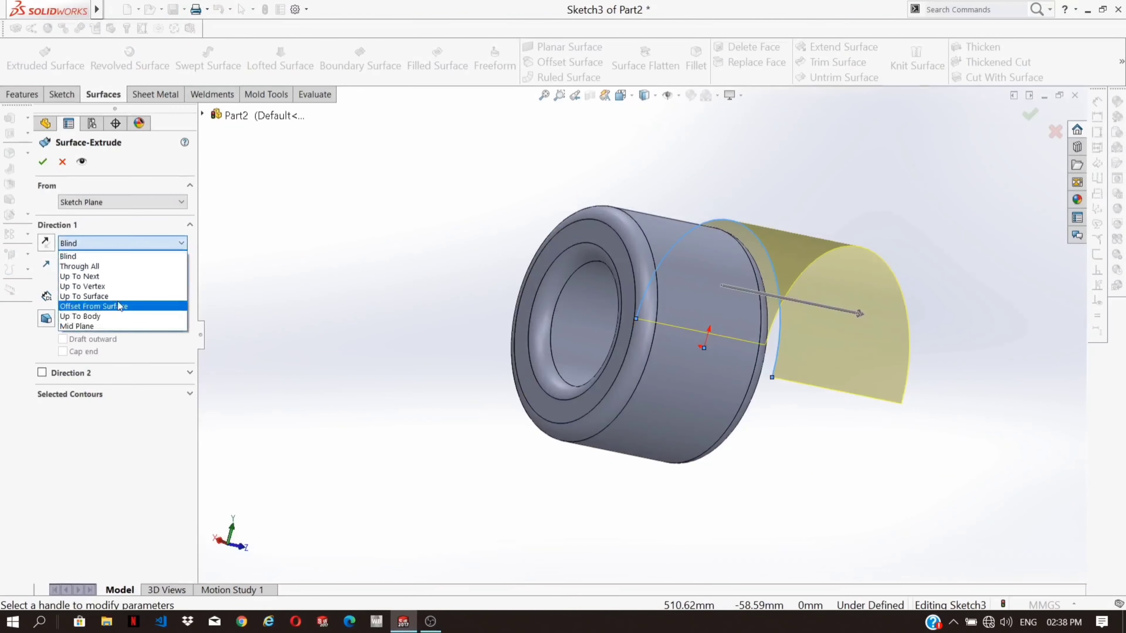
pyautogui.click(89, 284)
pyautogui.click(630, 281)
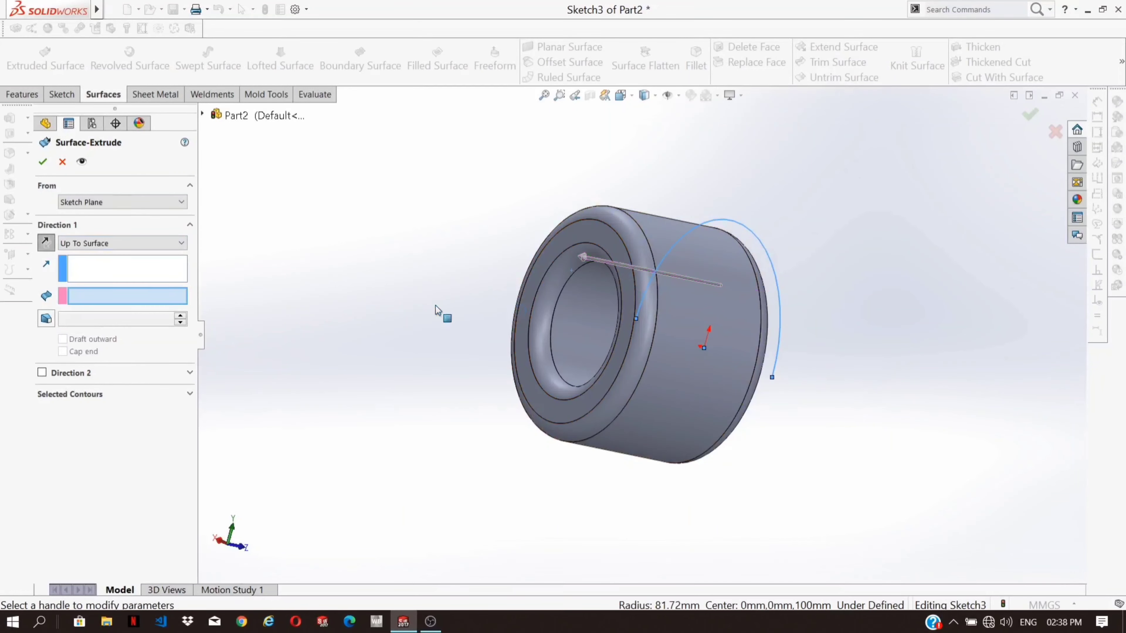
pyautogui.moveTo(417, 307); pyautogui.dragTo(269, 295, button='middle')
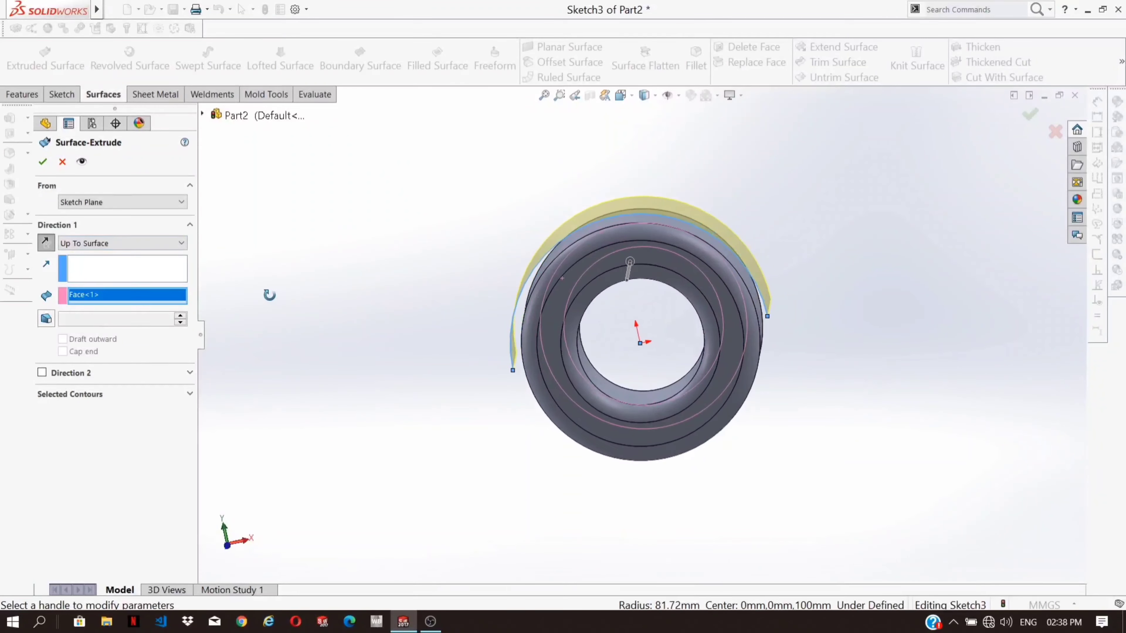
pyautogui.click(45, 168)
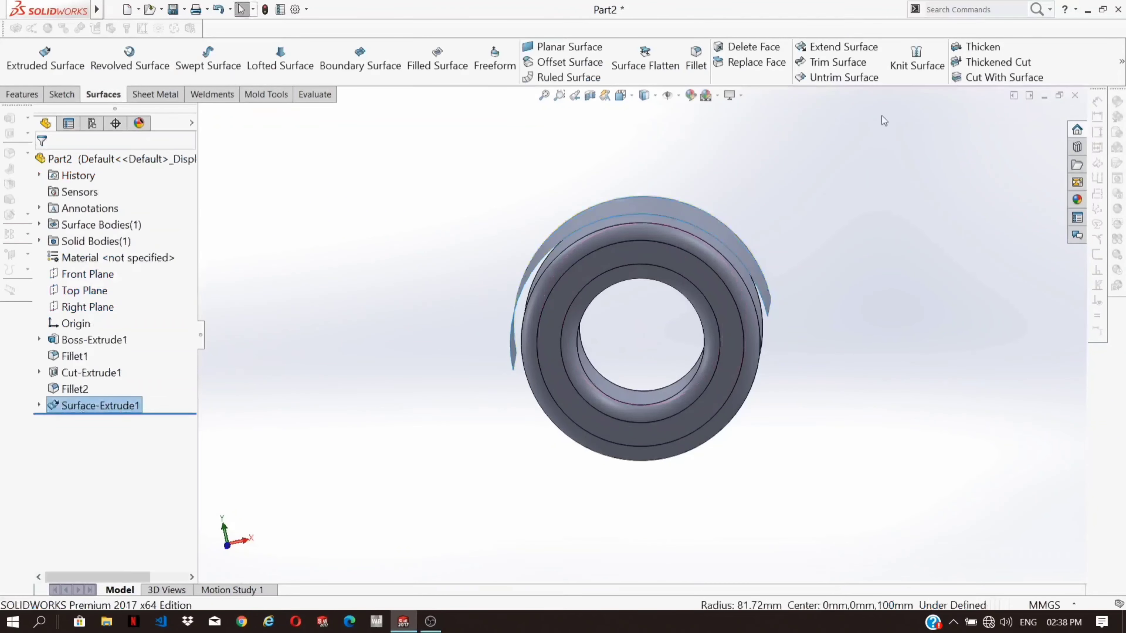
# Step: Thicken the half-round cover surface by 5 mm toward its outer side, merging the result
pyautogui.click(987, 52)
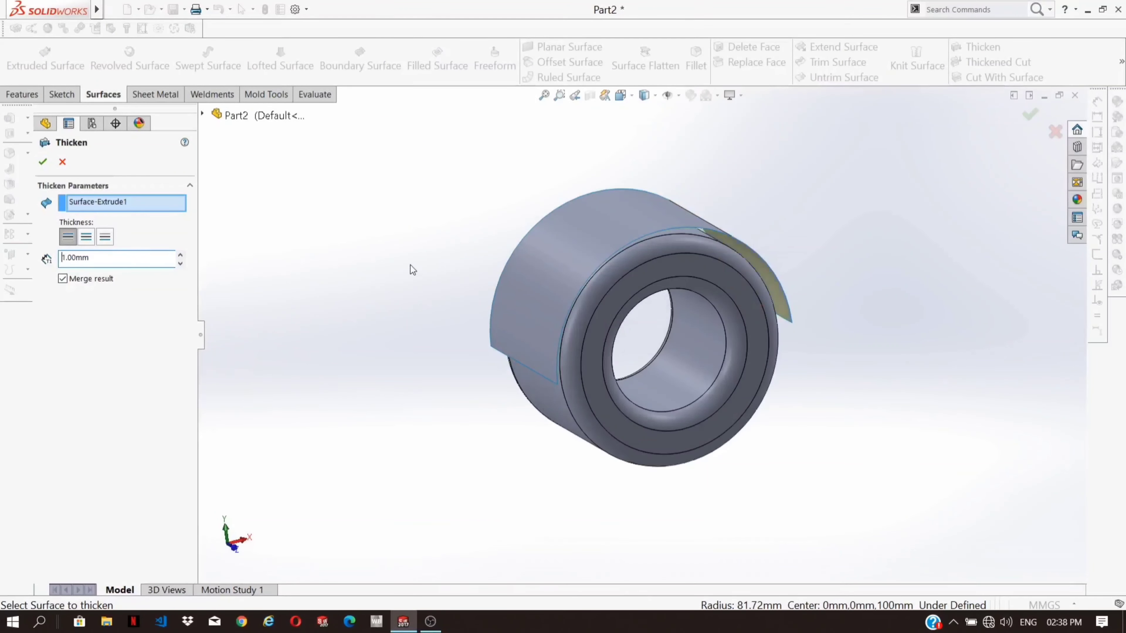
pyautogui.moveTo(413, 270); pyautogui.dragTo(367, 227, button='middle')
pyautogui.write('5')
pyautogui.press('Return')
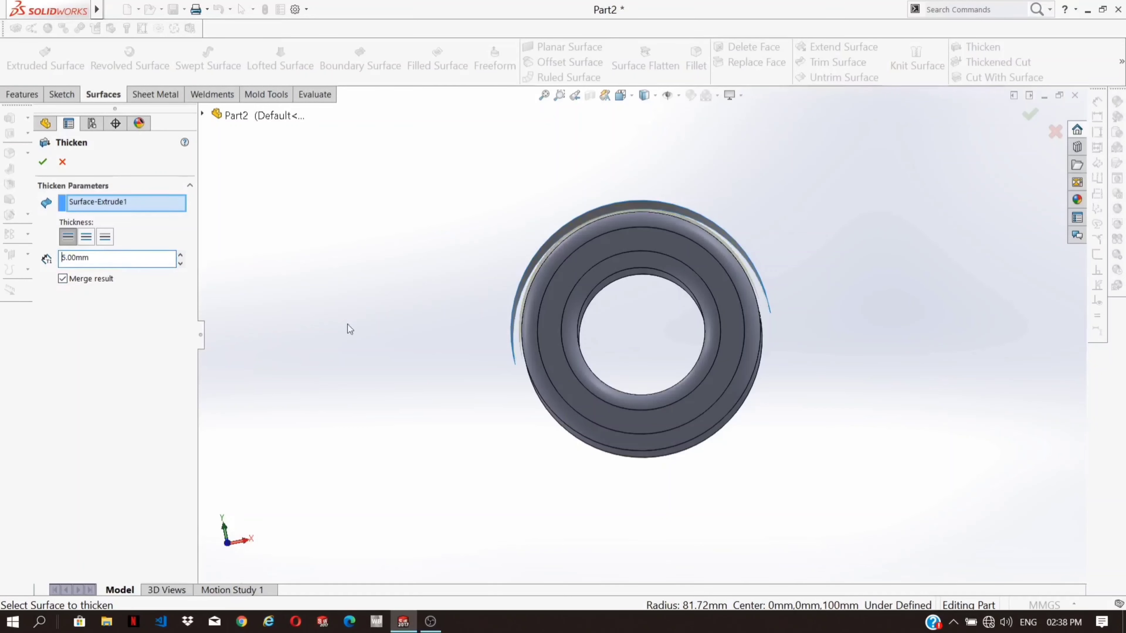
pyautogui.moveTo(430, 255); pyautogui.dragTo(442, 280, button='middle')
pyautogui.click(105, 241)
pyautogui.moveTo(335, 279)
pyautogui.mouseDown(button='middle')
pyautogui.moveTo(296, 259)
pyautogui.moveTo(315, 273)
pyautogui.mouseUp(button='middle')
pyautogui.click(42, 168)
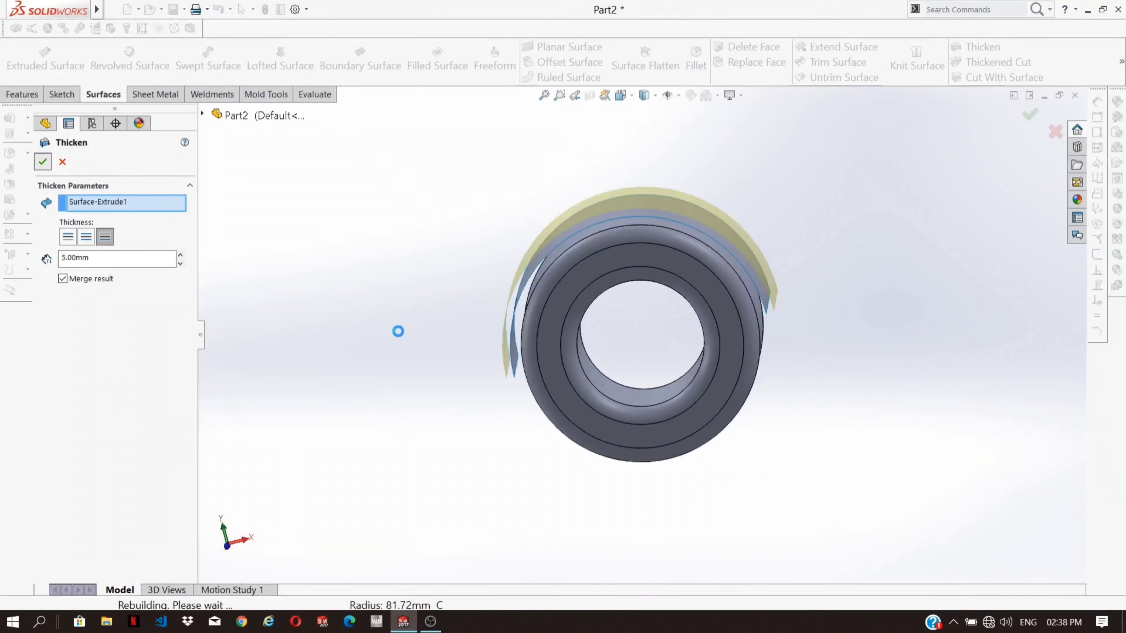
# Step: Create a reference plane offset 125 mm above the Top Plane
pyautogui.moveTo(398, 334); pyautogui.dragTo(439, 311, button='middle')
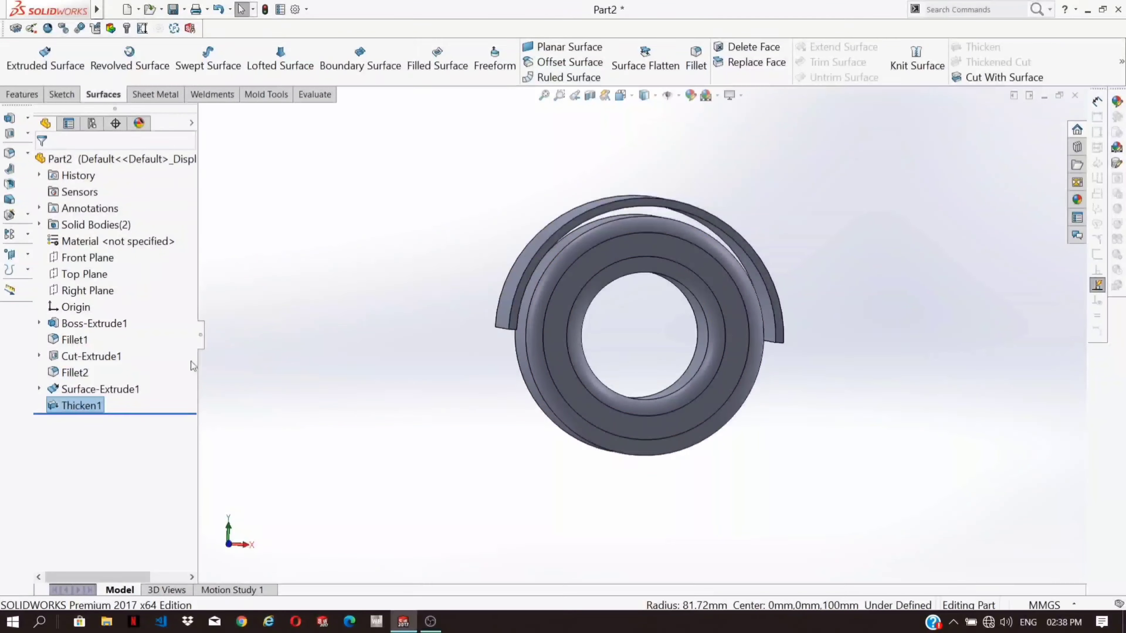
pyautogui.click(94, 280)
pyautogui.rightClick(94, 280)
pyautogui.click(166, 265)
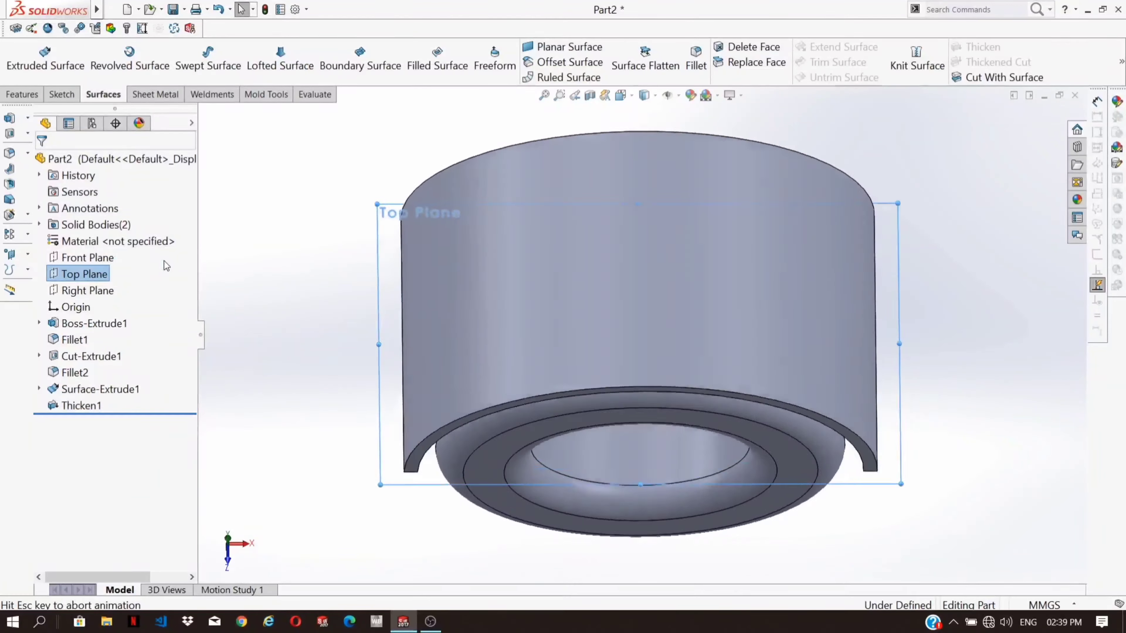
pyautogui.click(37, 97)
pyautogui.click(853, 78)
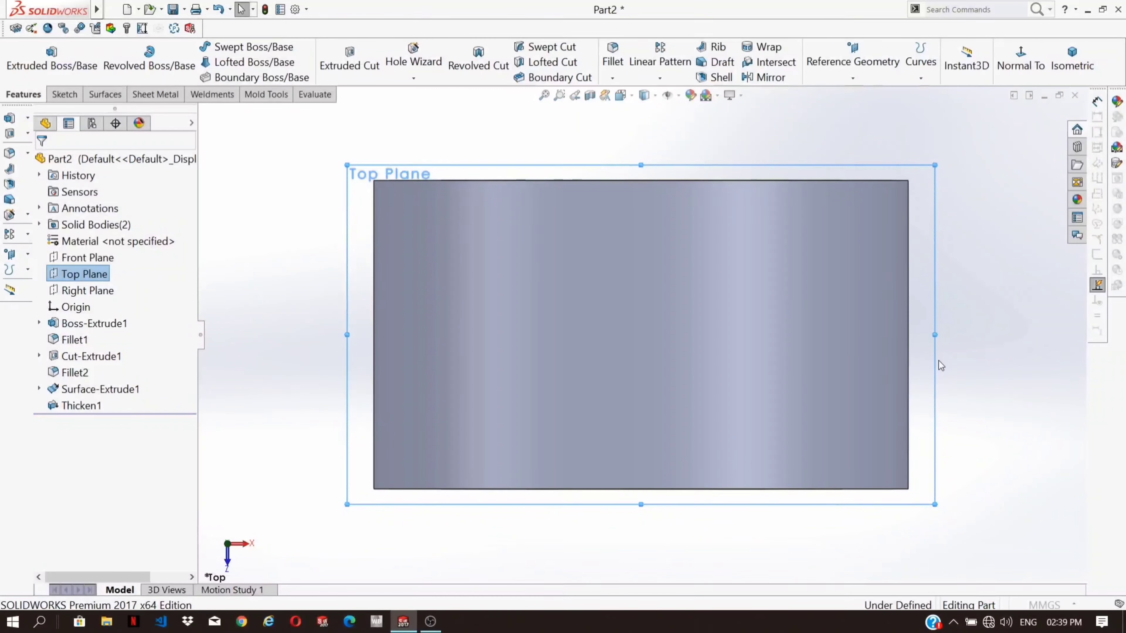
pyautogui.moveTo(976, 356); pyautogui.dragTo(975, 143, button='middle')
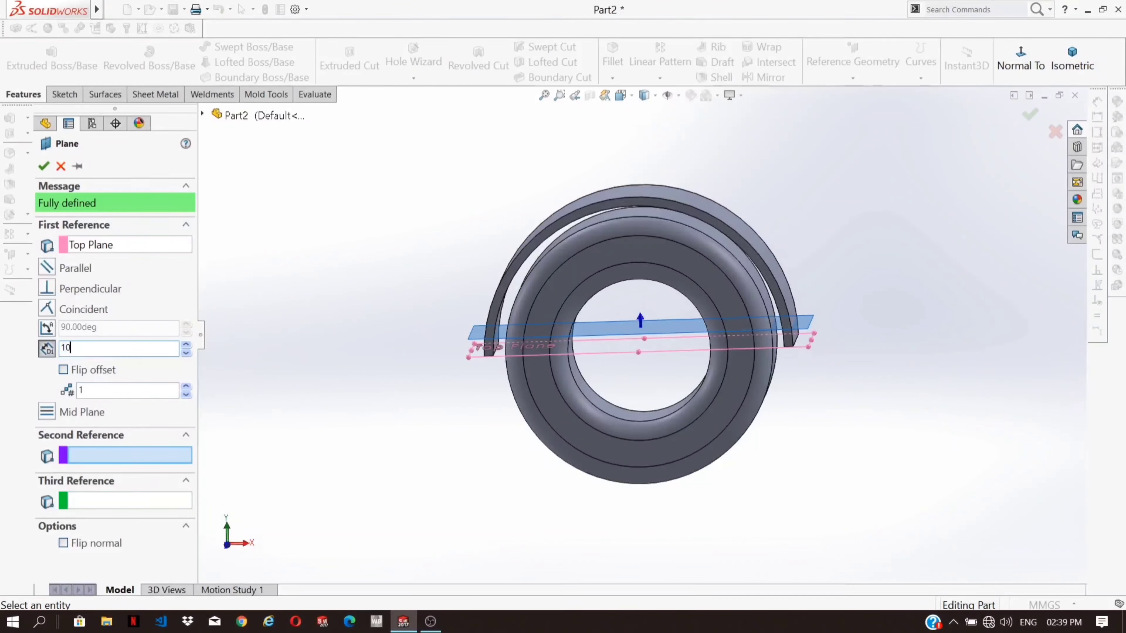
pyautogui.write('0')
pyautogui.press('Return')
pyautogui.moveTo(476, 309); pyautogui.dragTo(483, 289, button='middle')
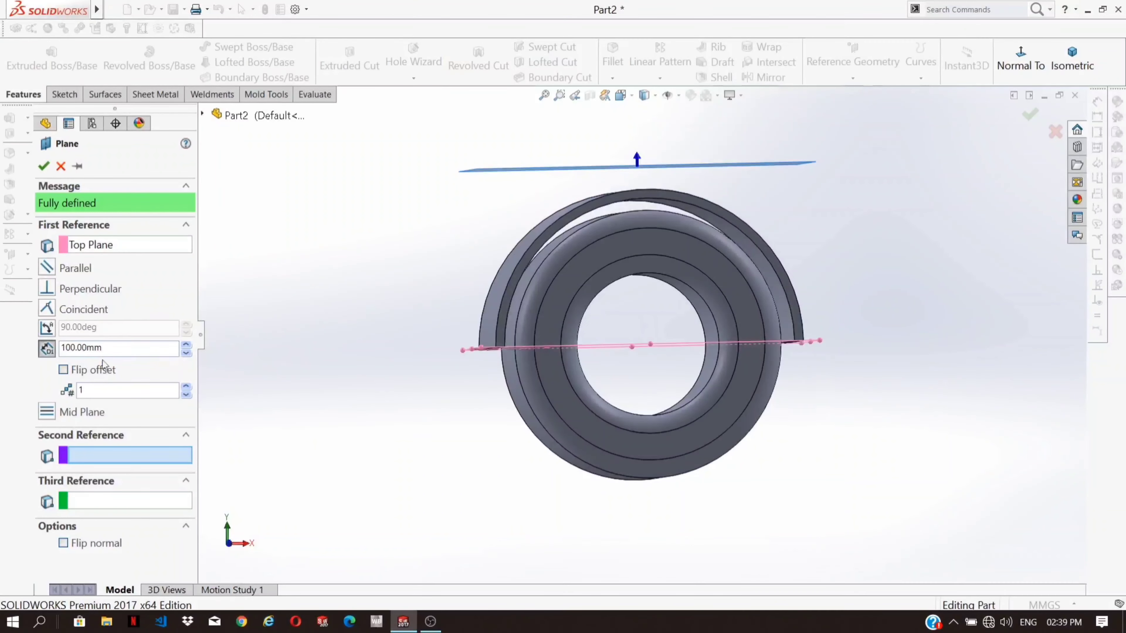
pyautogui.write('200')
pyautogui.press('Return')
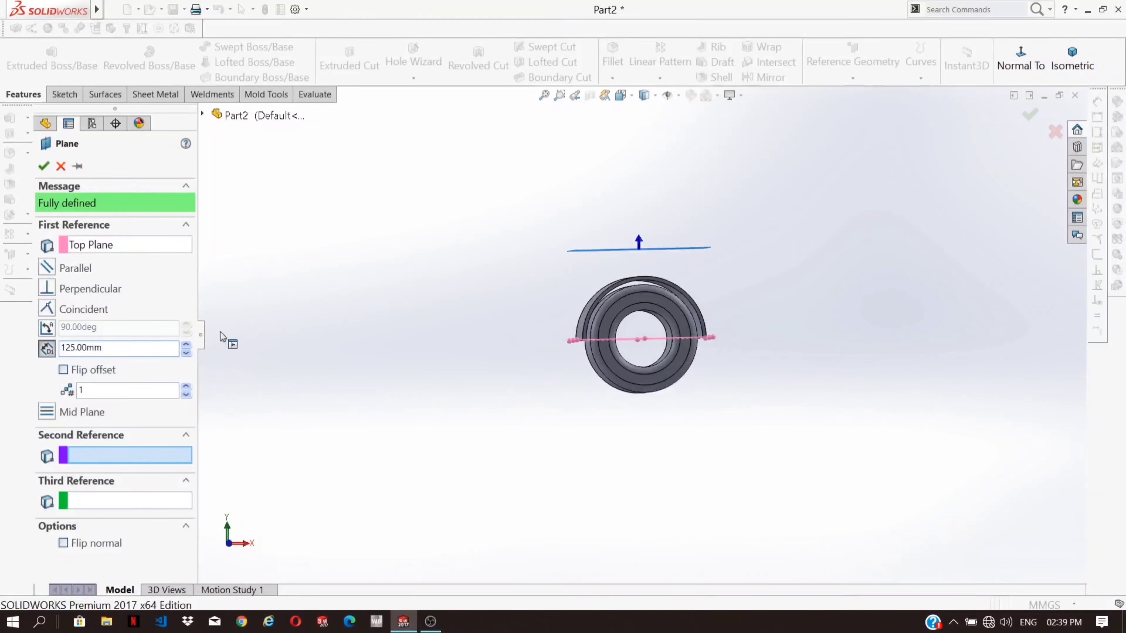
pyautogui.press('Return')
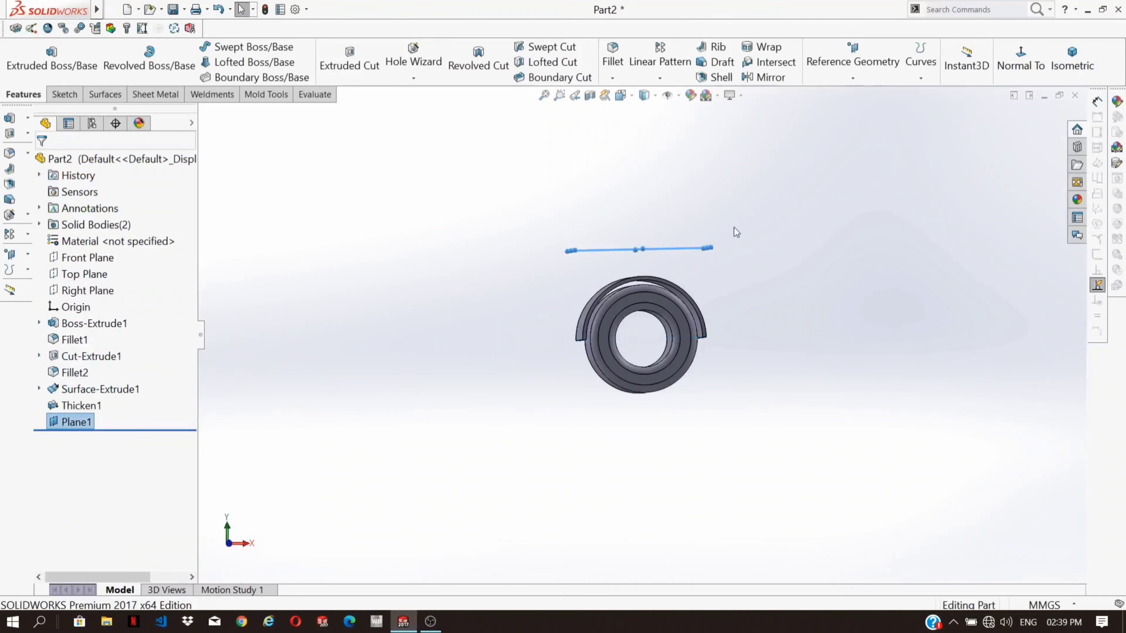
# Step: Start a sketch on the new offset plane and draw a circle over the +X half of the cover
pyautogui.moveTo(736, 232); pyautogui.dragTo(497, 396, button='middle')
pyautogui.rightClick(70, 424)
pyautogui.click(95, 326)
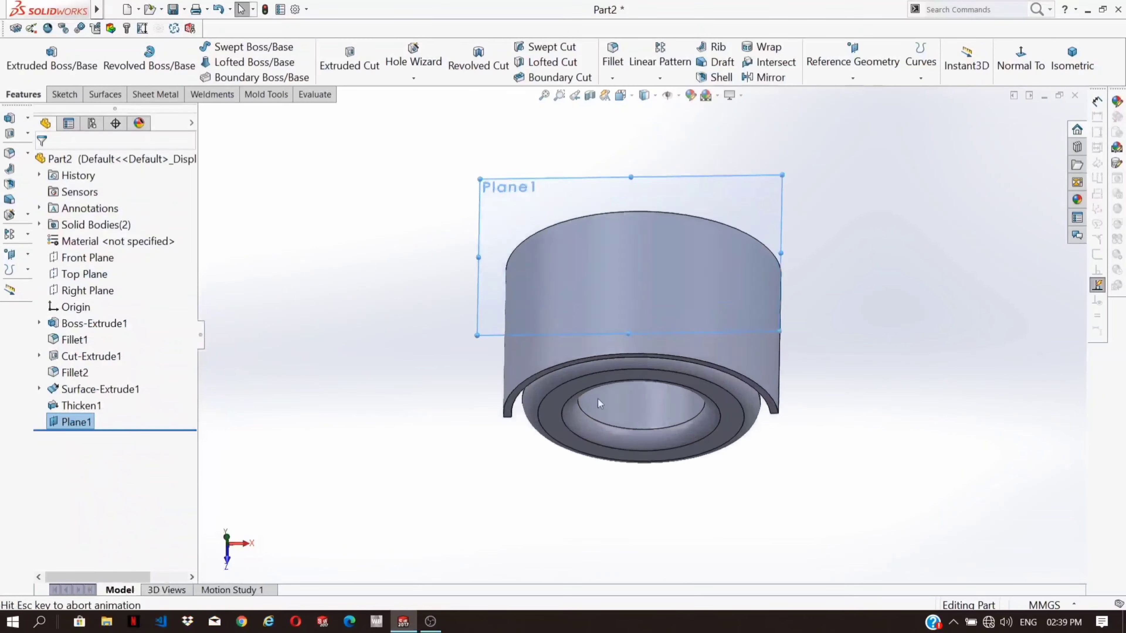
pyautogui.click(69, 95)
pyautogui.click(21, 54)
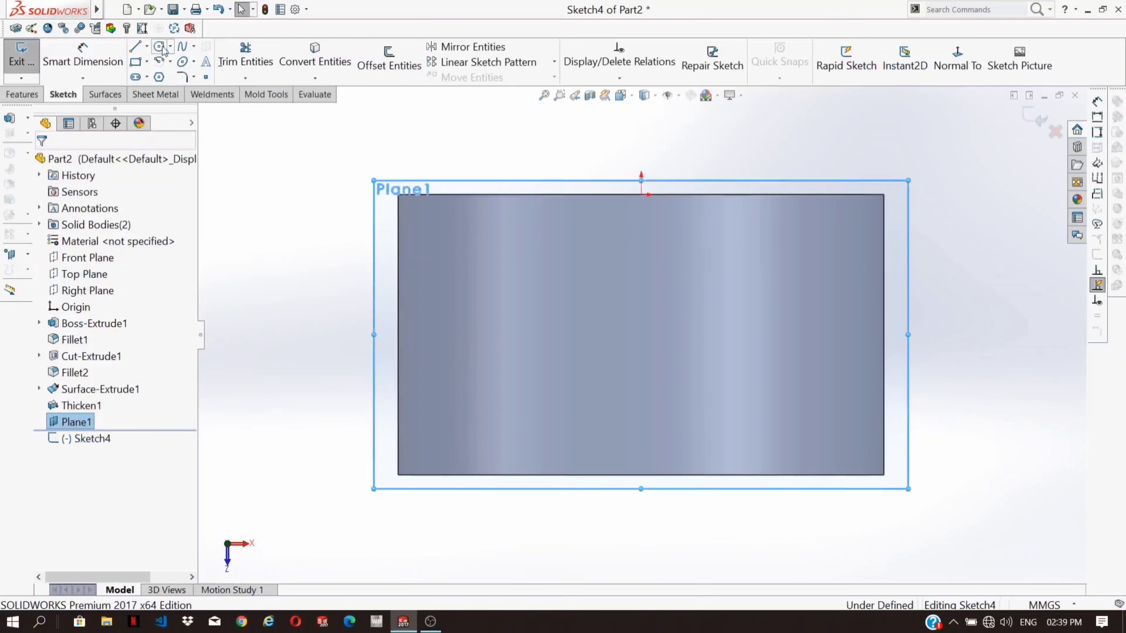
pyautogui.click(159, 46)
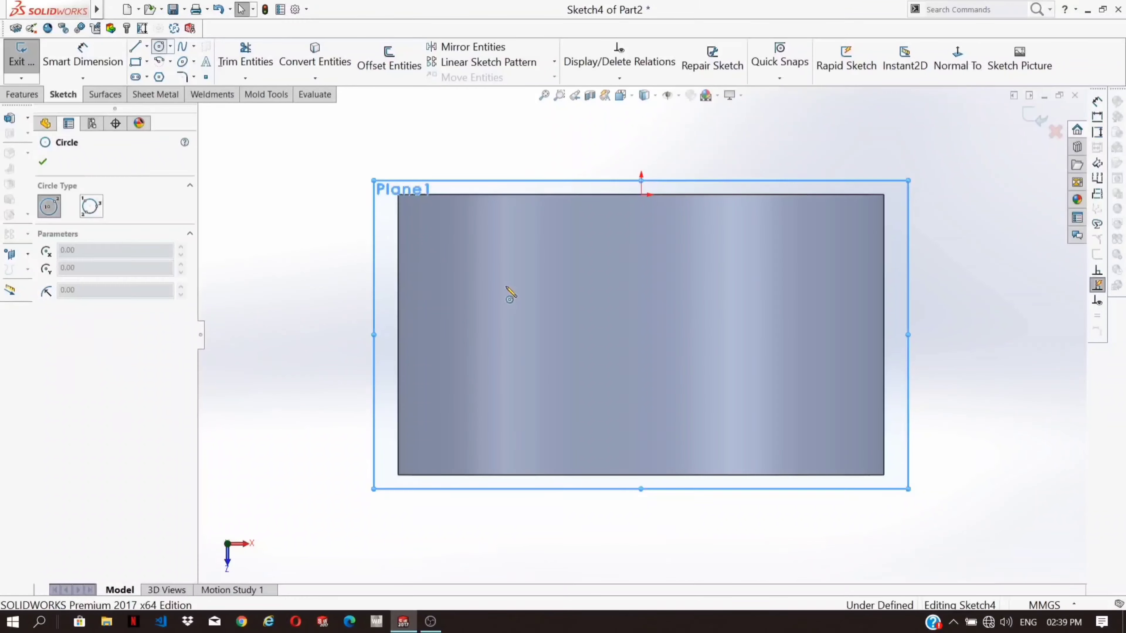
pyautogui.click(799, 341)
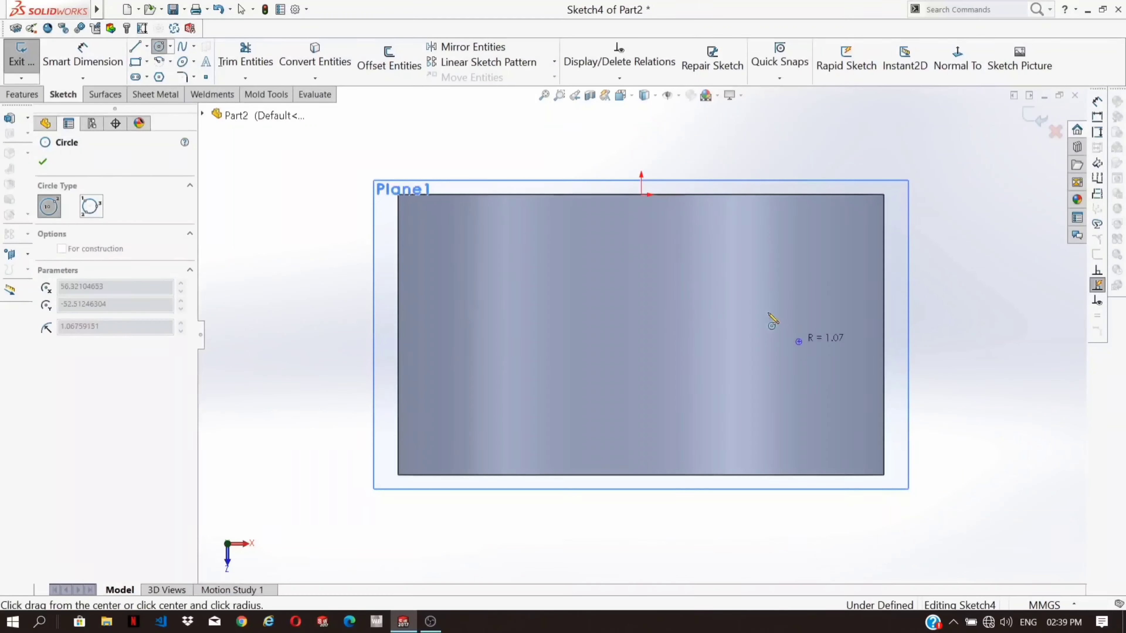
pyautogui.click(754, 296)
pyautogui.press('Escape')
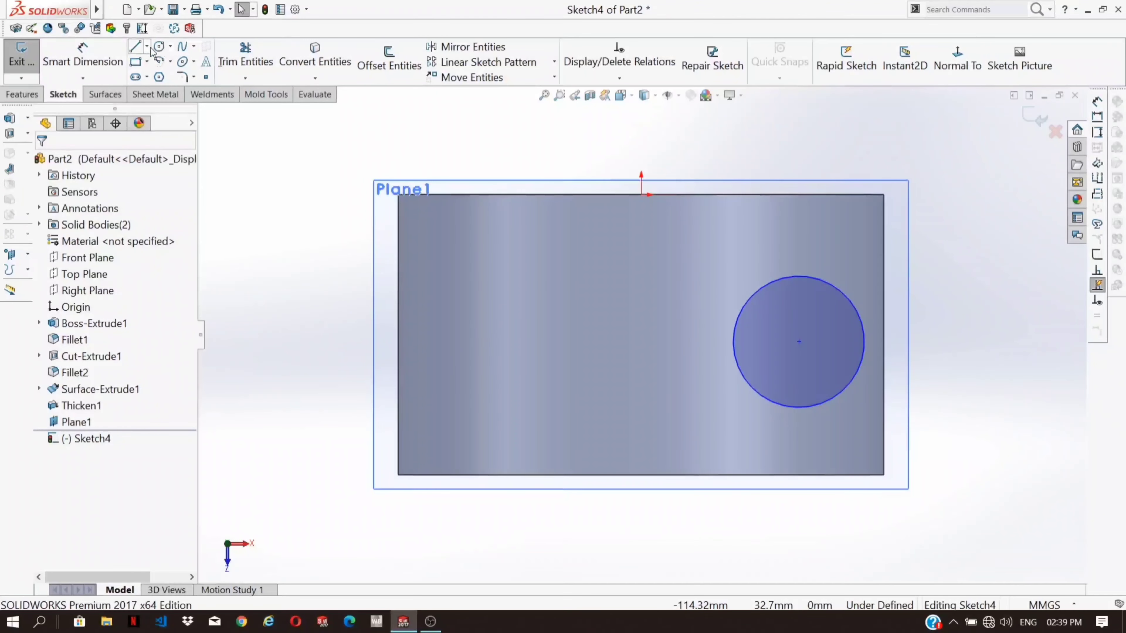
# Step: Add a vertical construction line about 124 mm long from the origin and a horizontal one joining the cover's side-edge midpoints
pyautogui.click(146, 46)
pyautogui.click(160, 63)
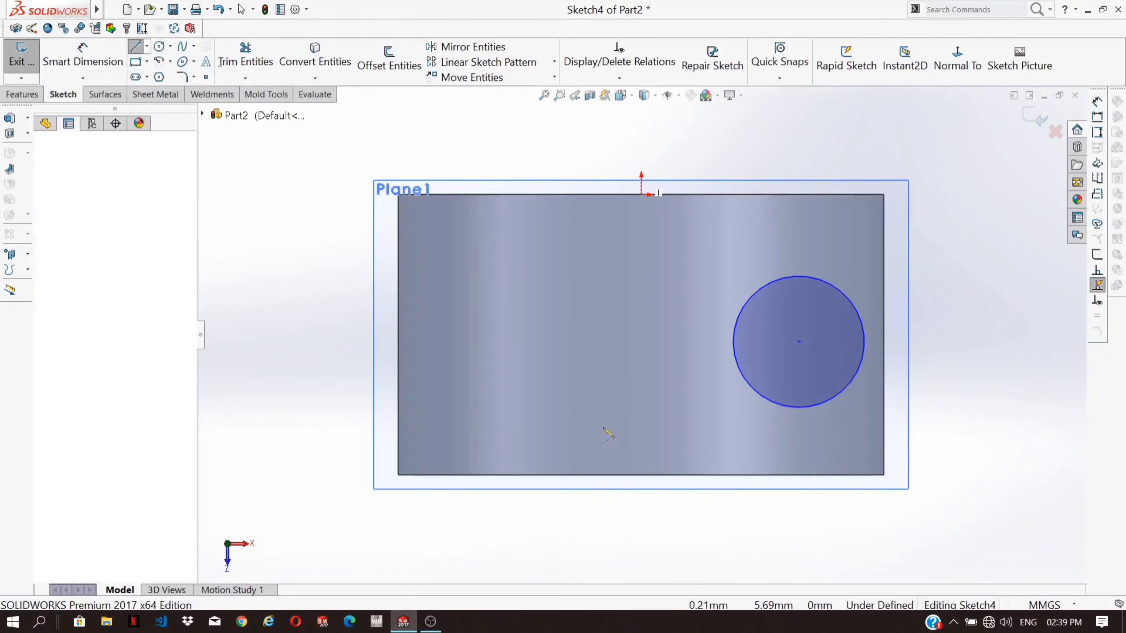
pyautogui.click(642, 194)
pyautogui.click(645, 526)
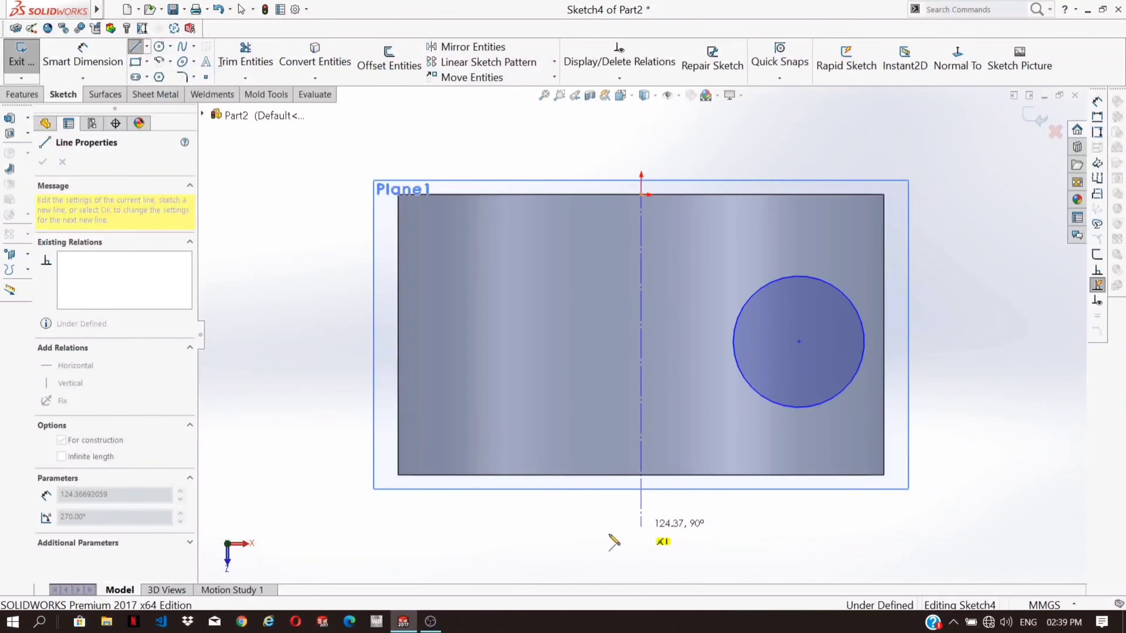
pyautogui.press('Escape')
pyautogui.click(147, 46)
pyautogui.click(151, 81)
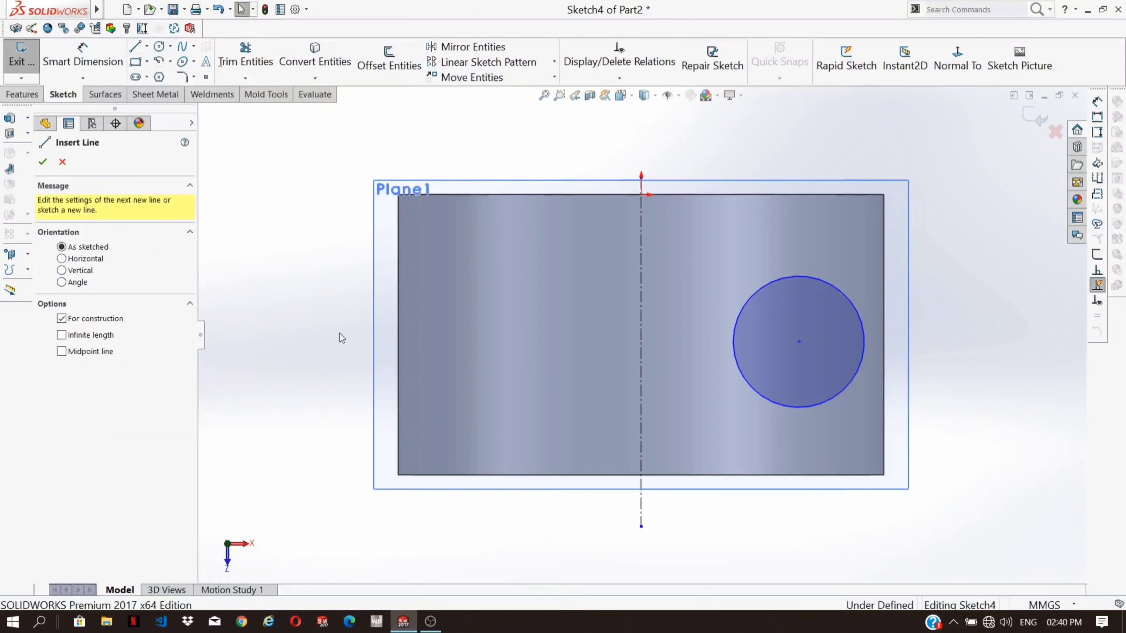
pyautogui.click(398, 334)
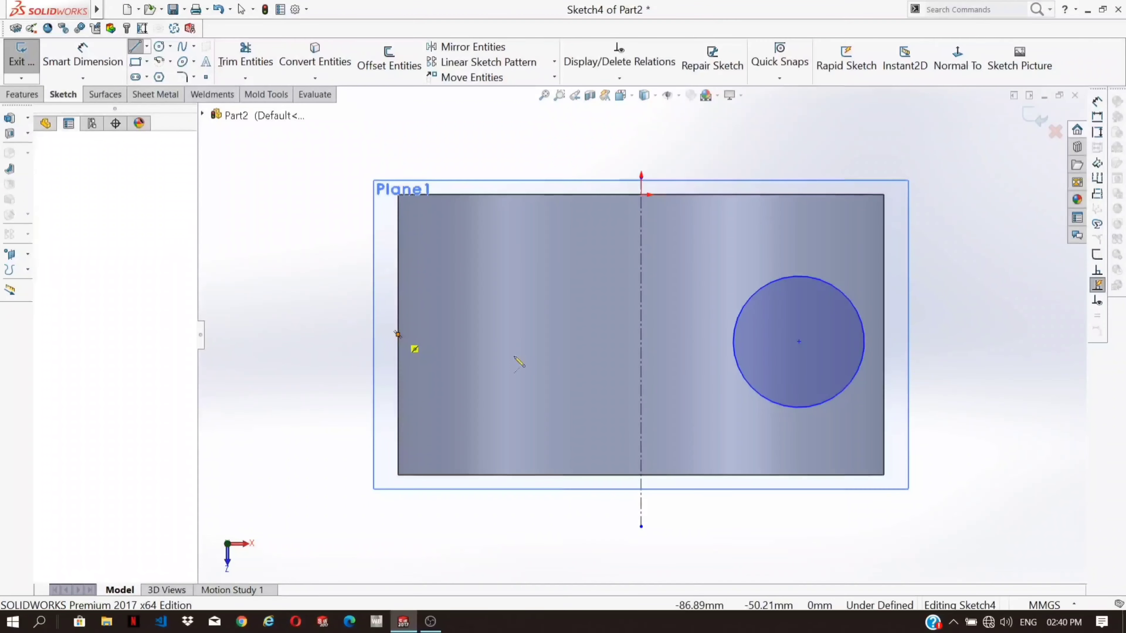
pyautogui.click(883, 335)
pyautogui.press('Escape')
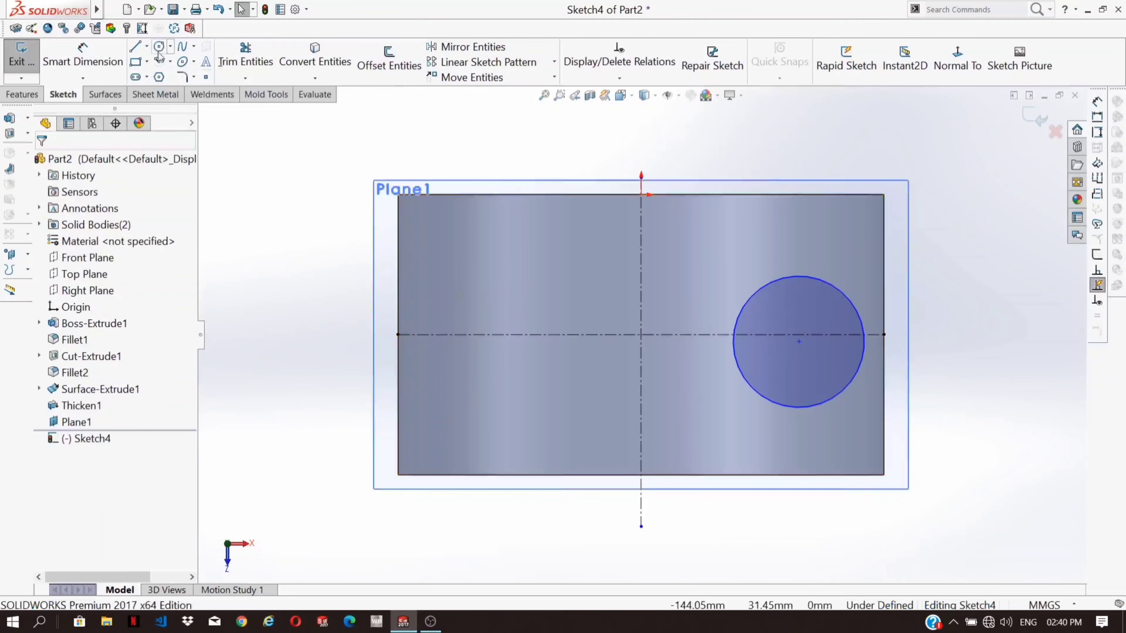
# Step: Make the circle's centre coincident with the horizontal construction line and slide it to about 50 mm from the vertical one
pyautogui.rightClick(287, 284)
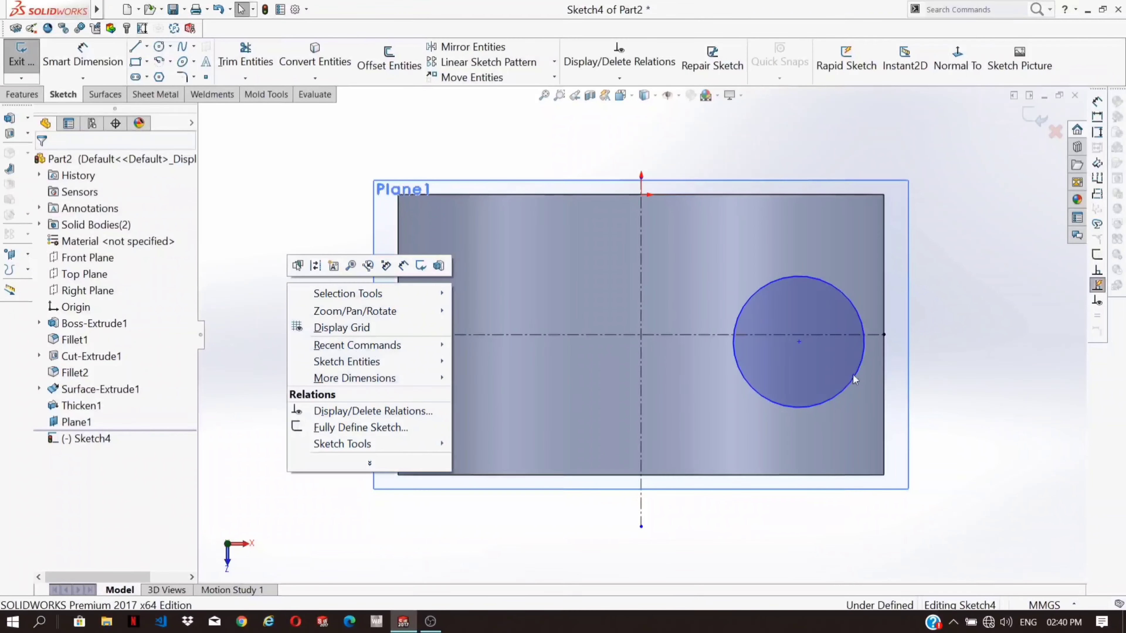
pyautogui.click(799, 342)
pyautogui.keyDown('ctrl'); pyautogui.click(783, 336); pyautogui.keyUp('ctrl')
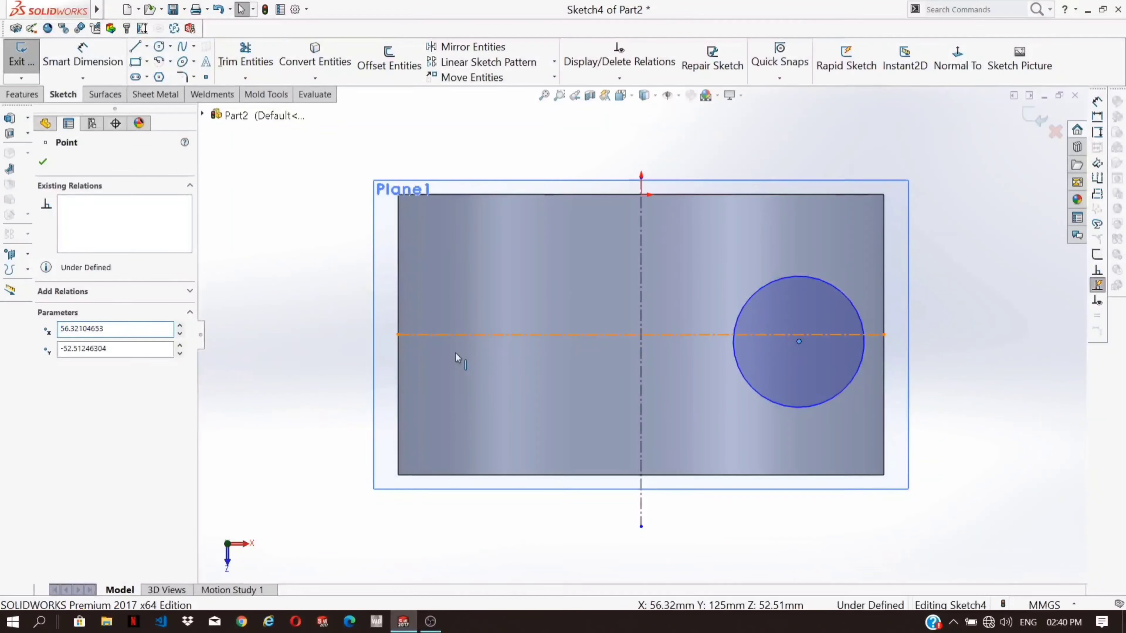
pyautogui.click(47, 388)
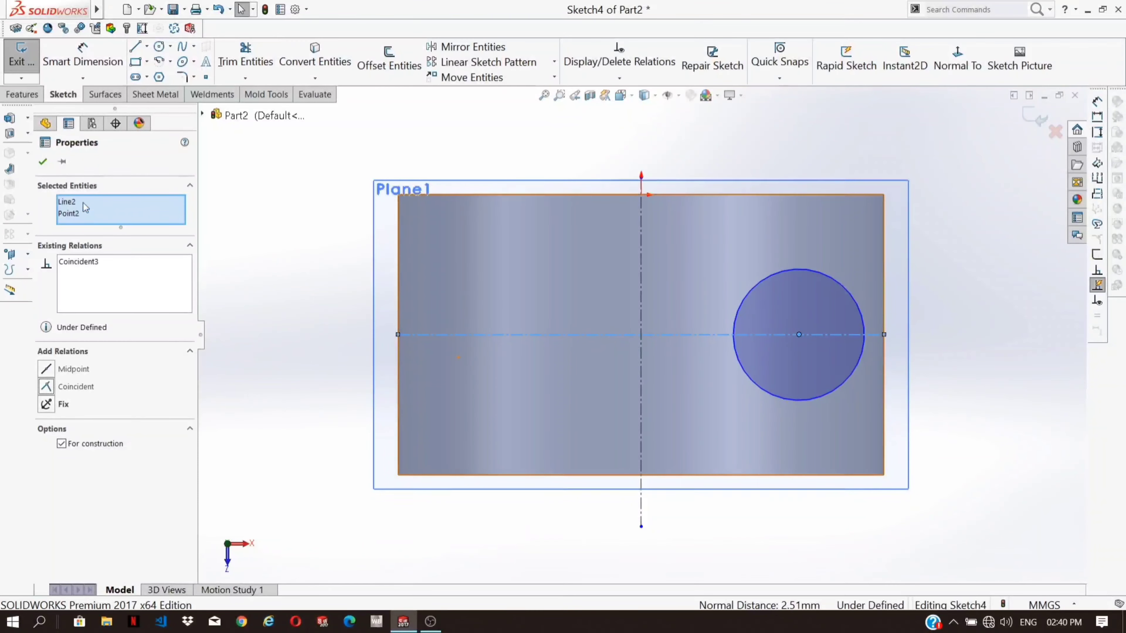
pyautogui.press('Escape')
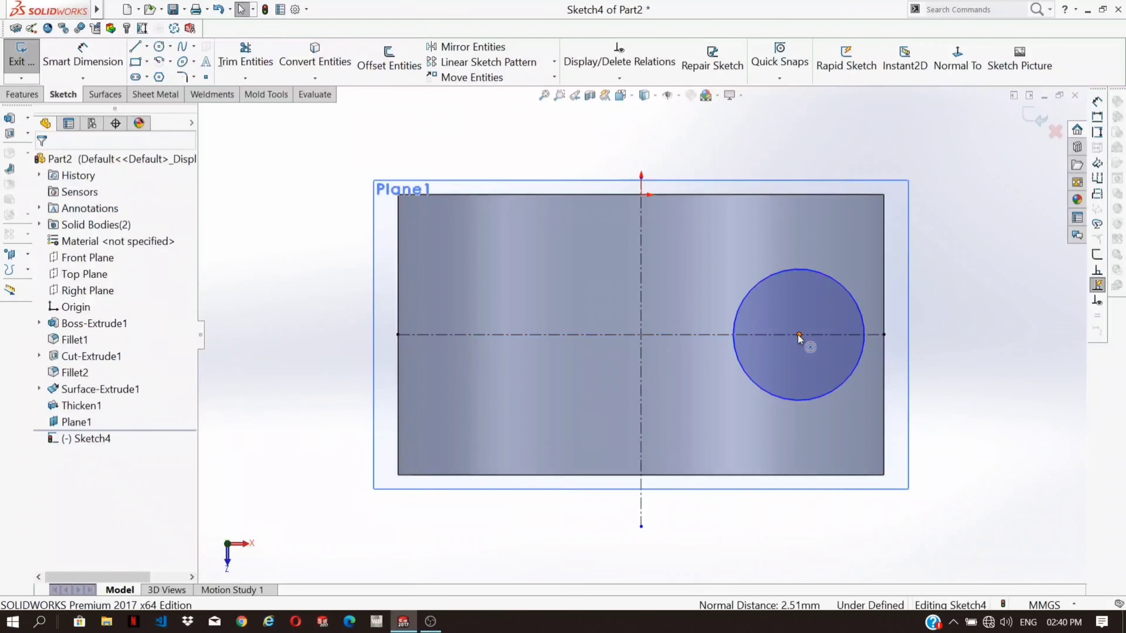
pyautogui.click(799, 336)
pyautogui.moveTo(799, 335); pyautogui.dragTo(781, 335)
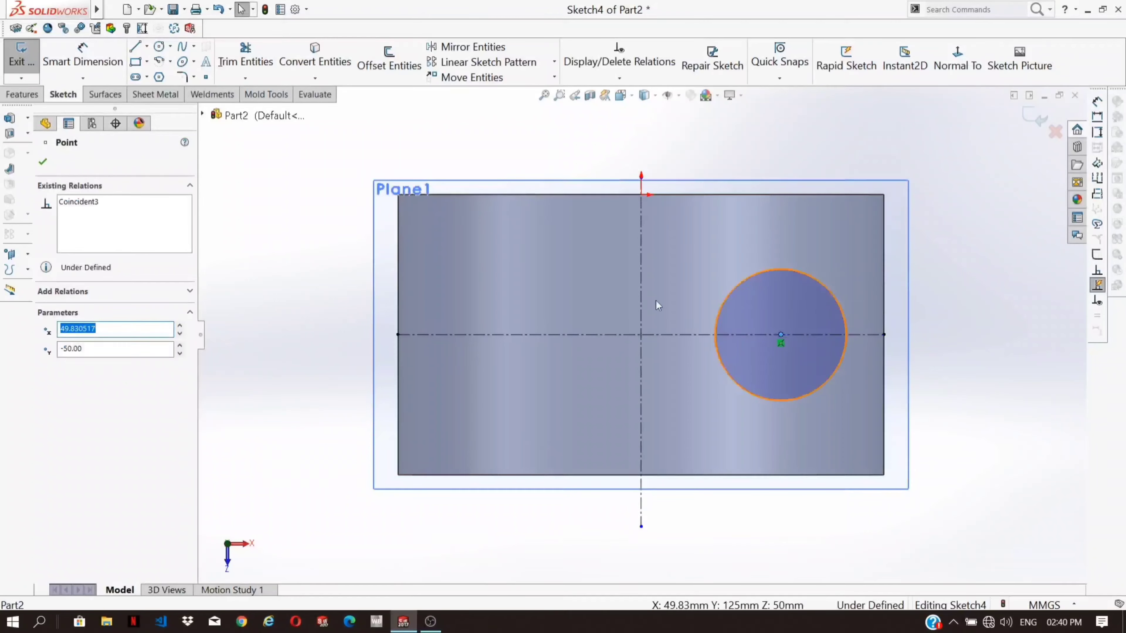
pyautogui.click(21, 99)
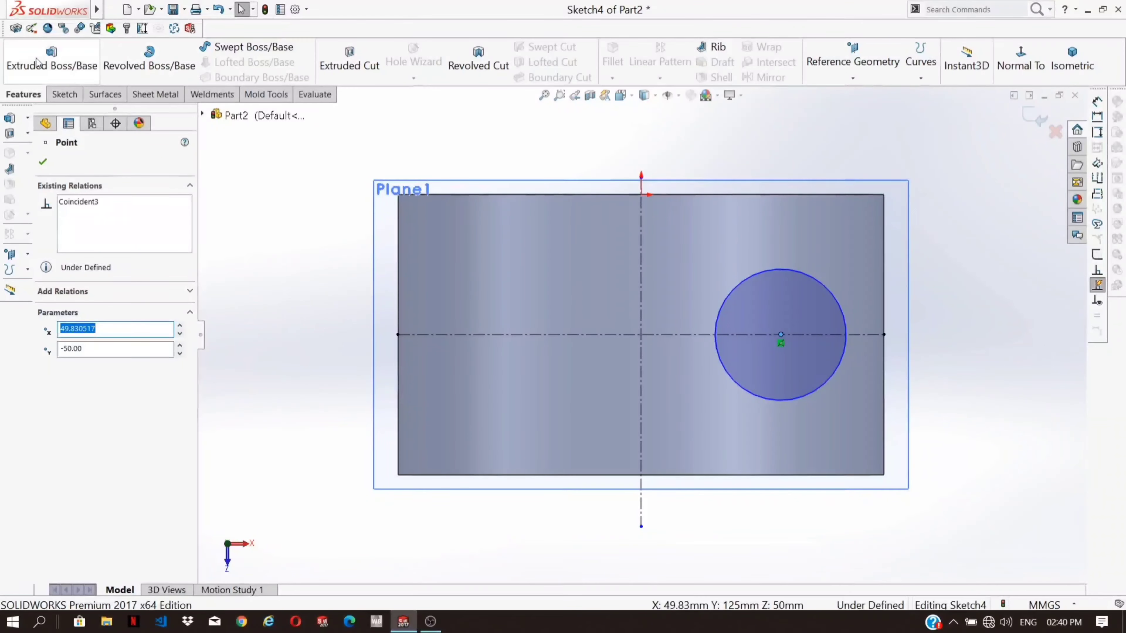
pyautogui.click(51, 58)
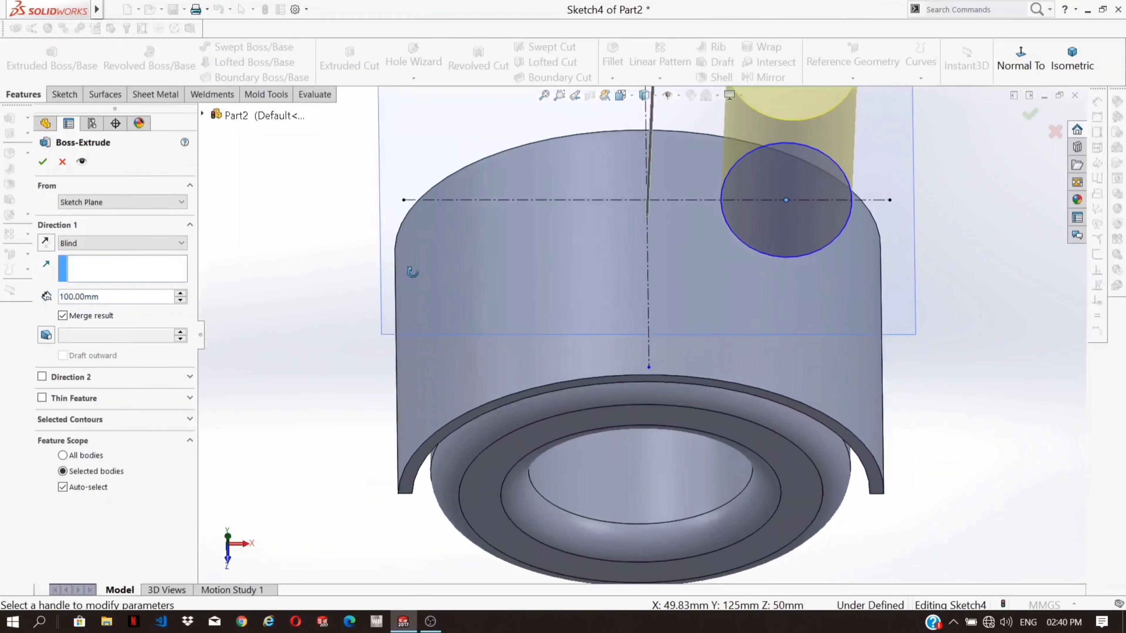
pyautogui.click(64, 163)
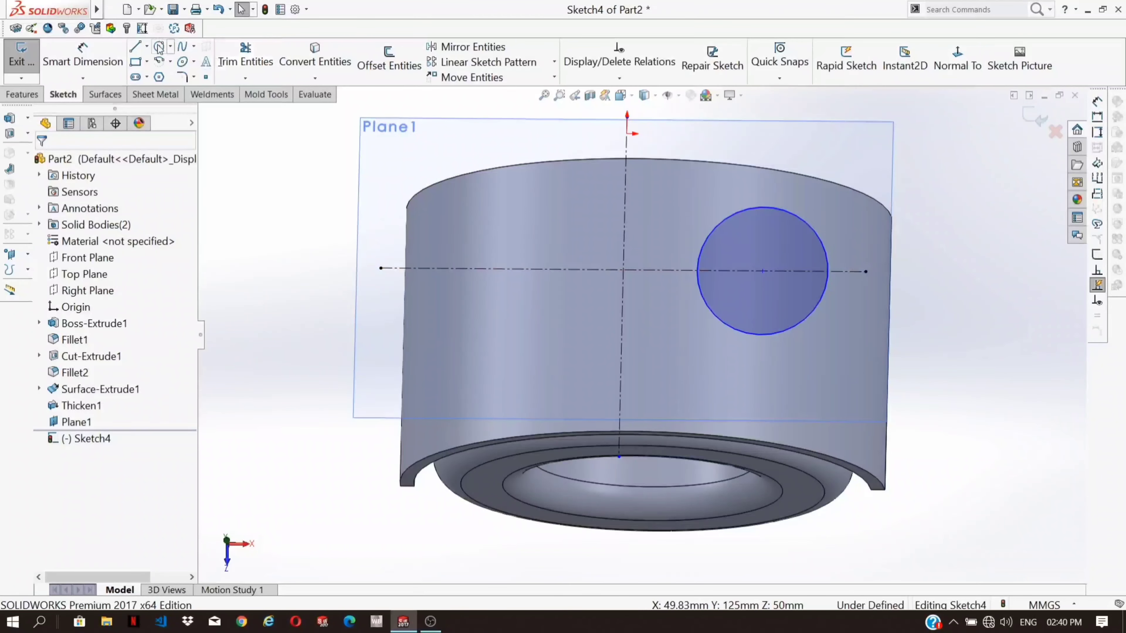
# Step: Sketch a concentric inner circle of about 15.4 mm radius inside the existing circle
pyautogui.click(159, 46)
pyautogui.click(763, 270)
pyautogui.click(796, 252)
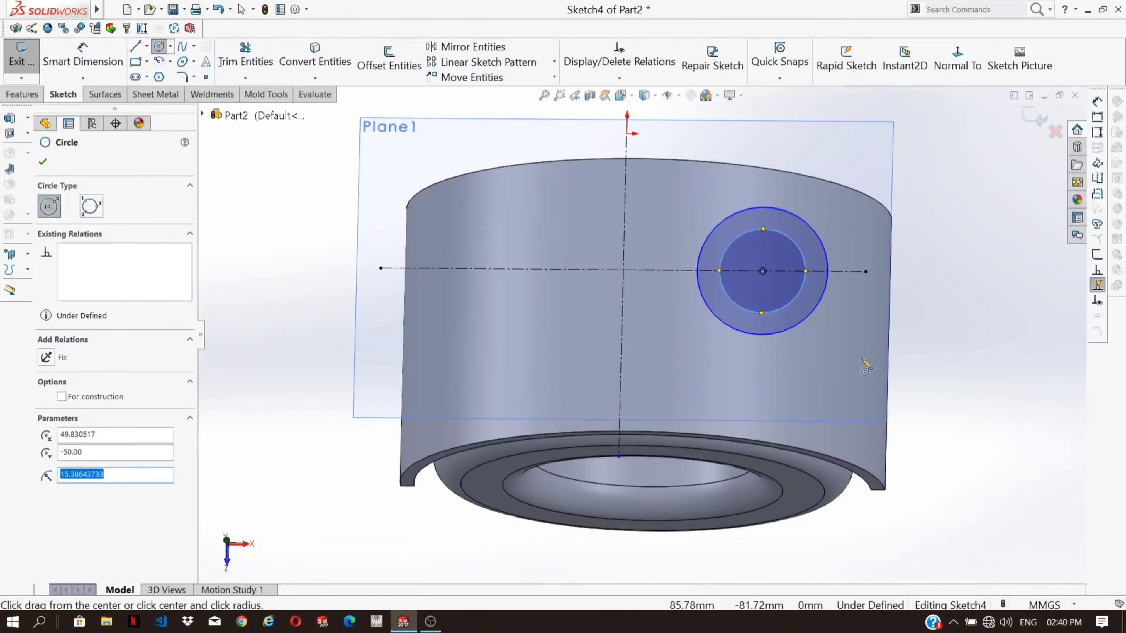
pyautogui.press('Escape')
# Step: Extrude the ring profile down to the cover's outer face using Up To Surface, with the result merged
pyautogui.click(32, 97)
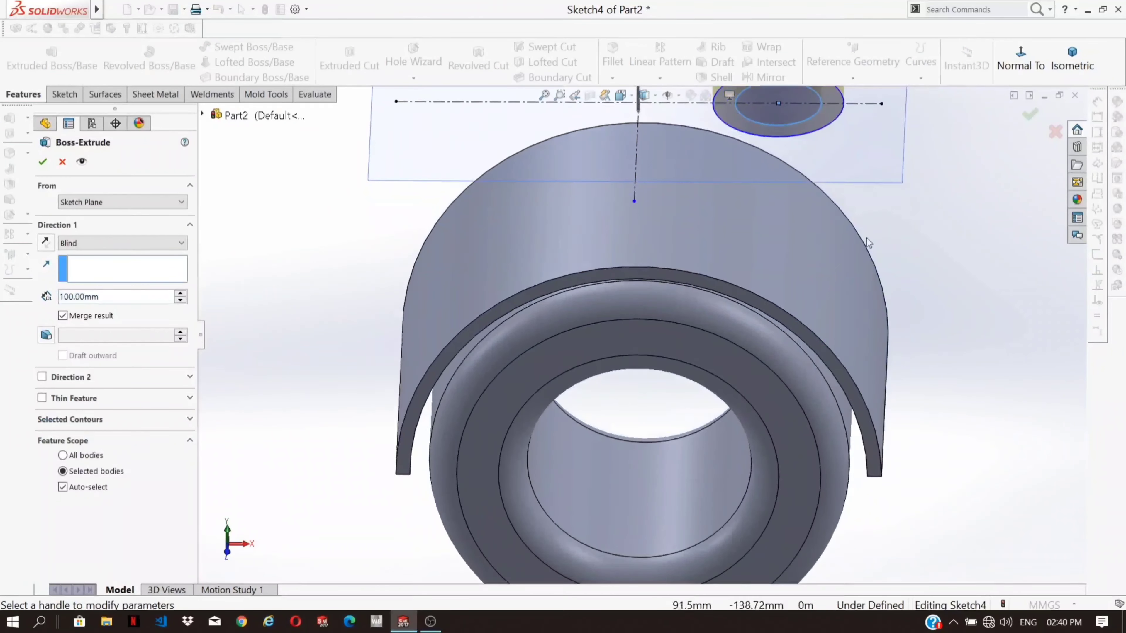
pyautogui.click(89, 243)
pyautogui.click(84, 294)
pyautogui.click(133, 243)
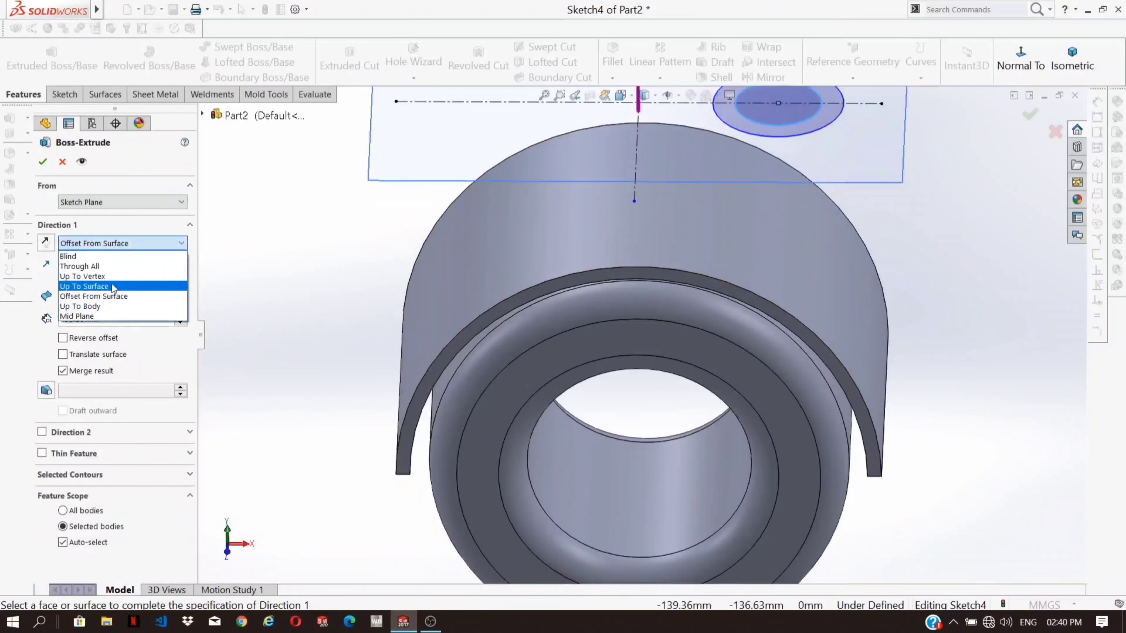
pyautogui.click(150, 303)
pyautogui.click(759, 352)
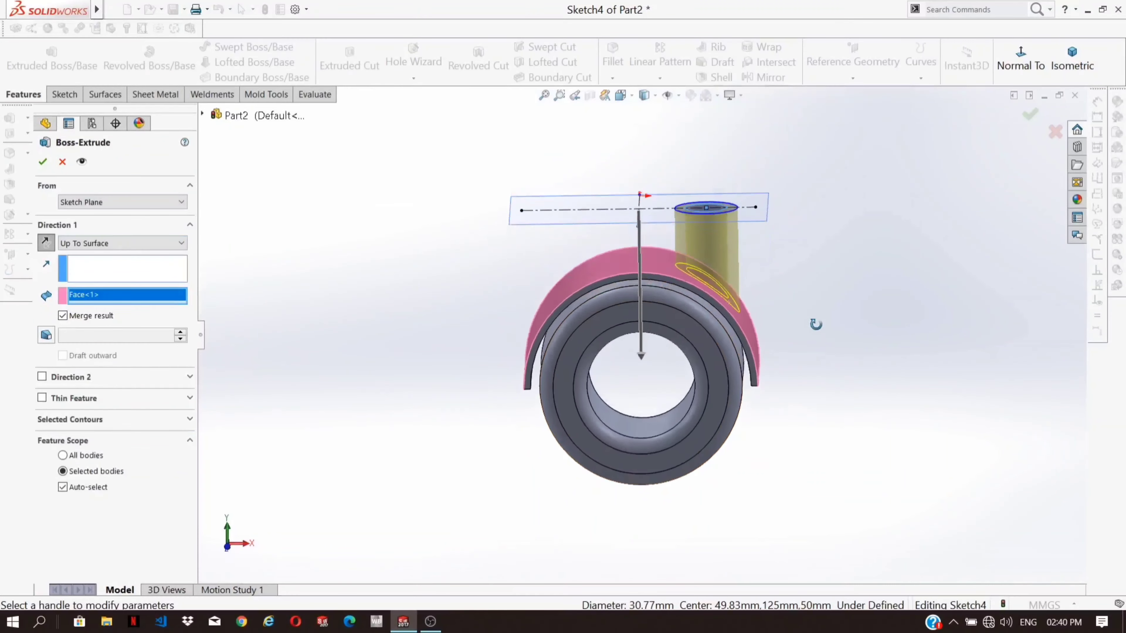
pyautogui.click(43, 163)
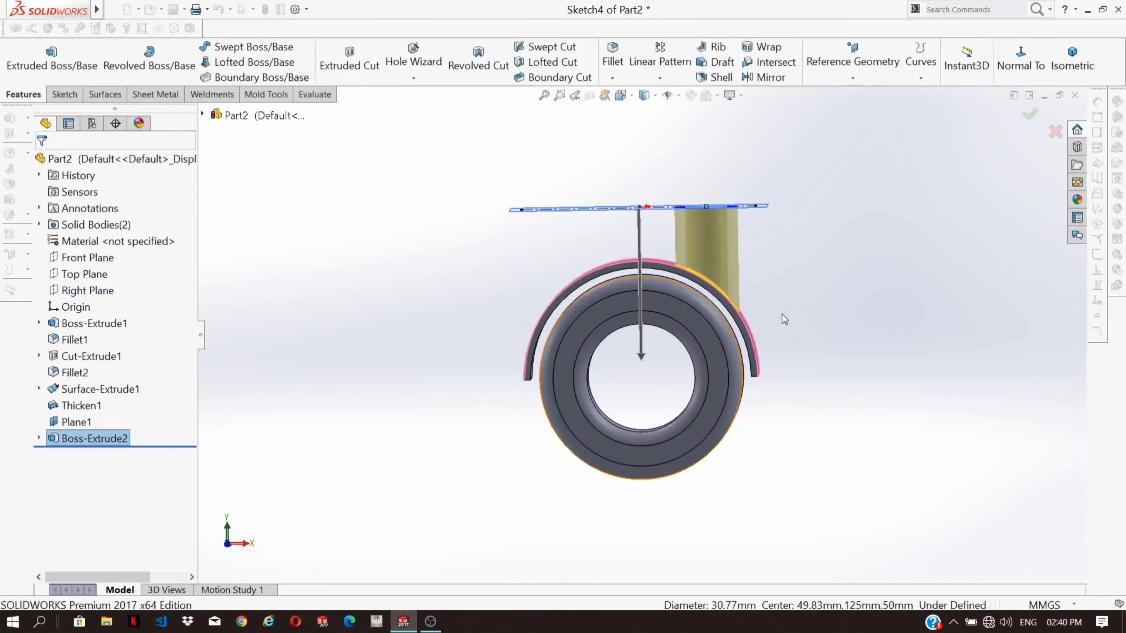
# Step: Fillet the edge where the vertical tube meets the cover's outer face with a 5 mm radius
pyautogui.moveTo(785, 320); pyautogui.dragTo(774, 443, button='middle')
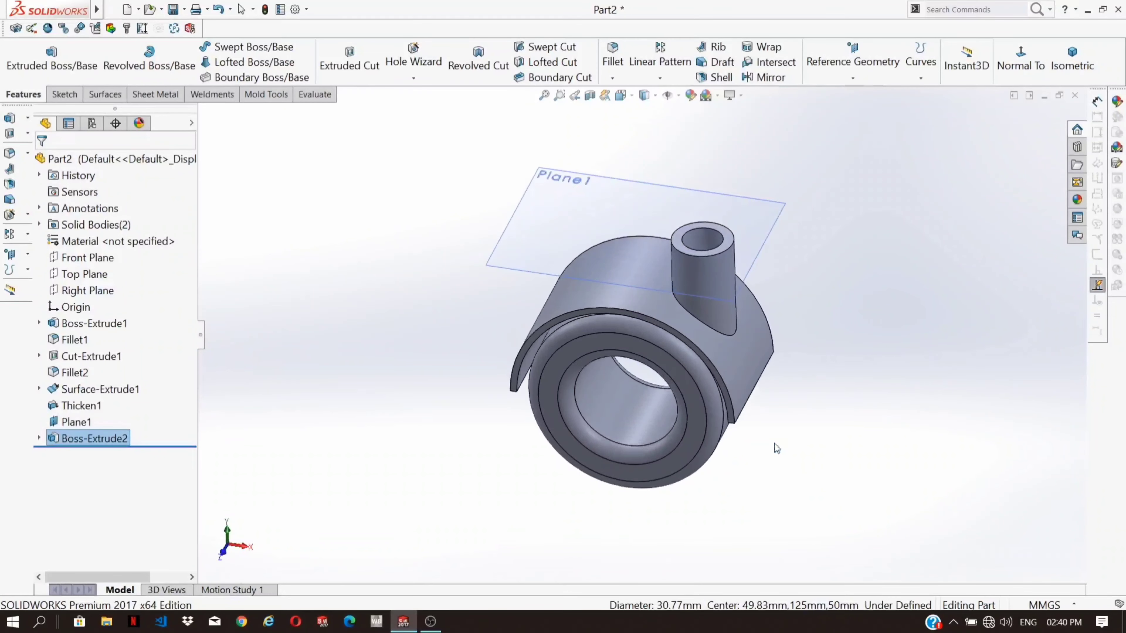
pyautogui.scroll(-5, 722, 322)
pyautogui.click(661, 358)
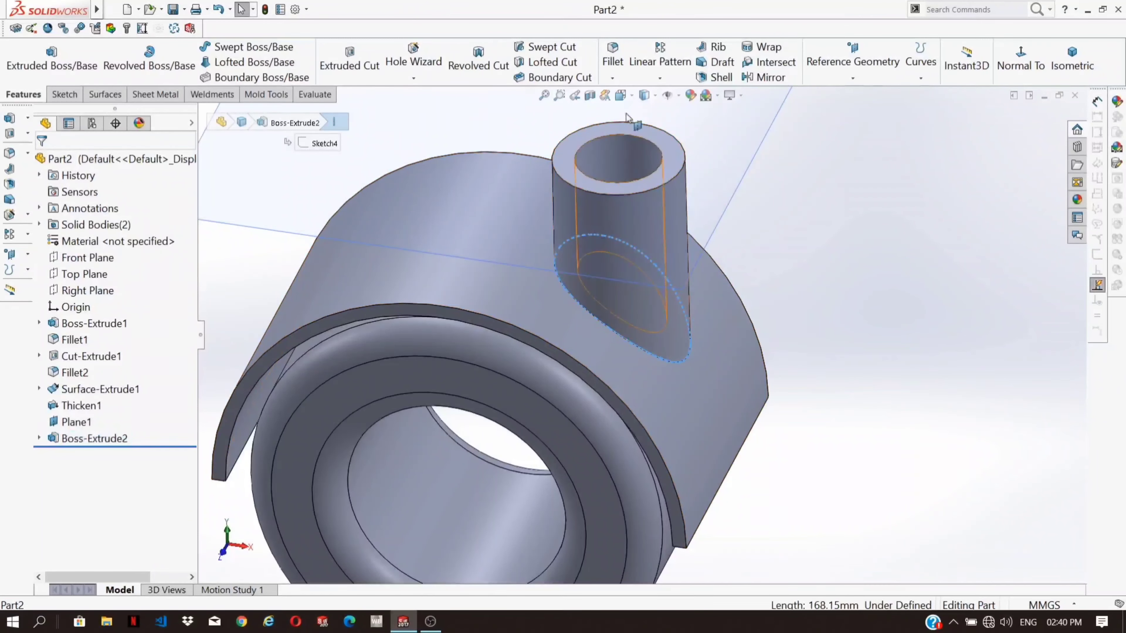
pyautogui.scroll(3, 391, 222)
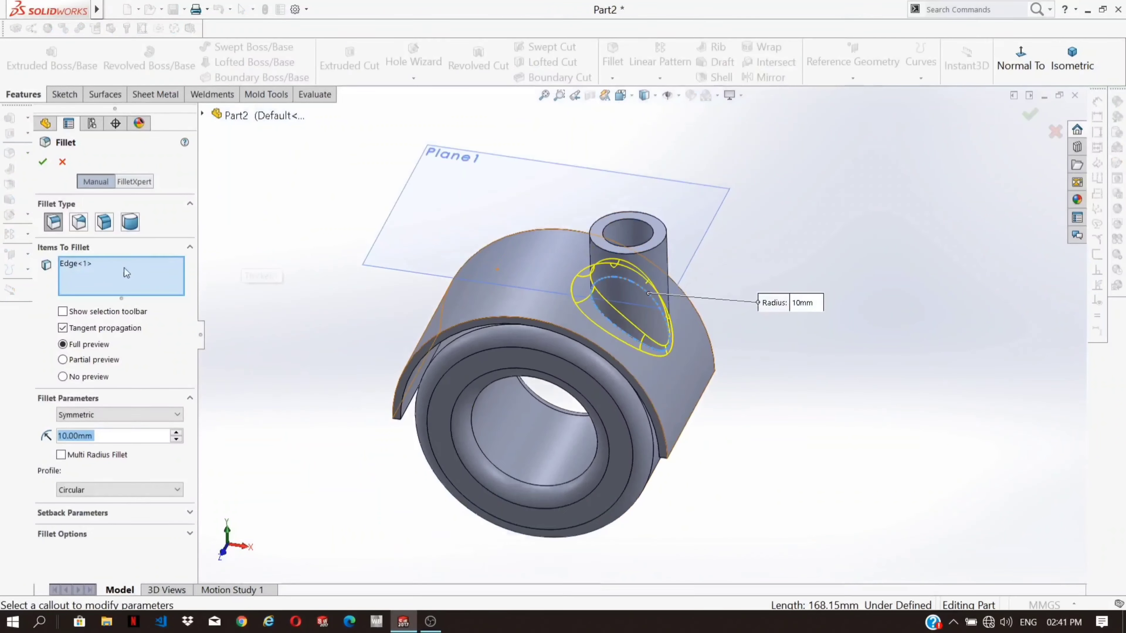
pyautogui.write('5')
pyautogui.press('Return')
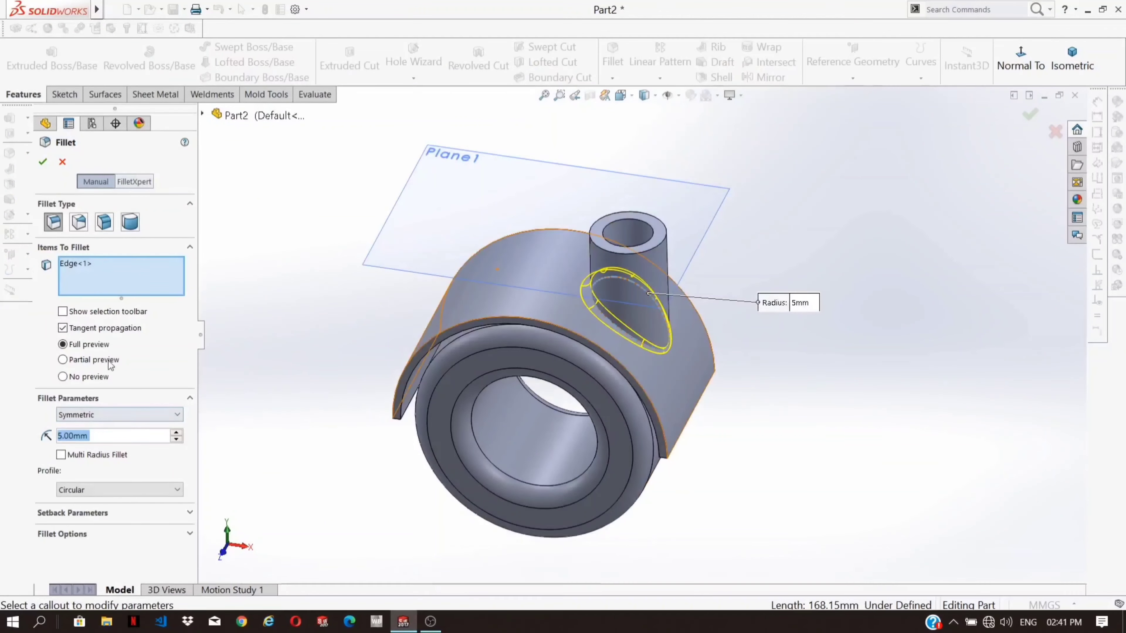
pyautogui.click(43, 162)
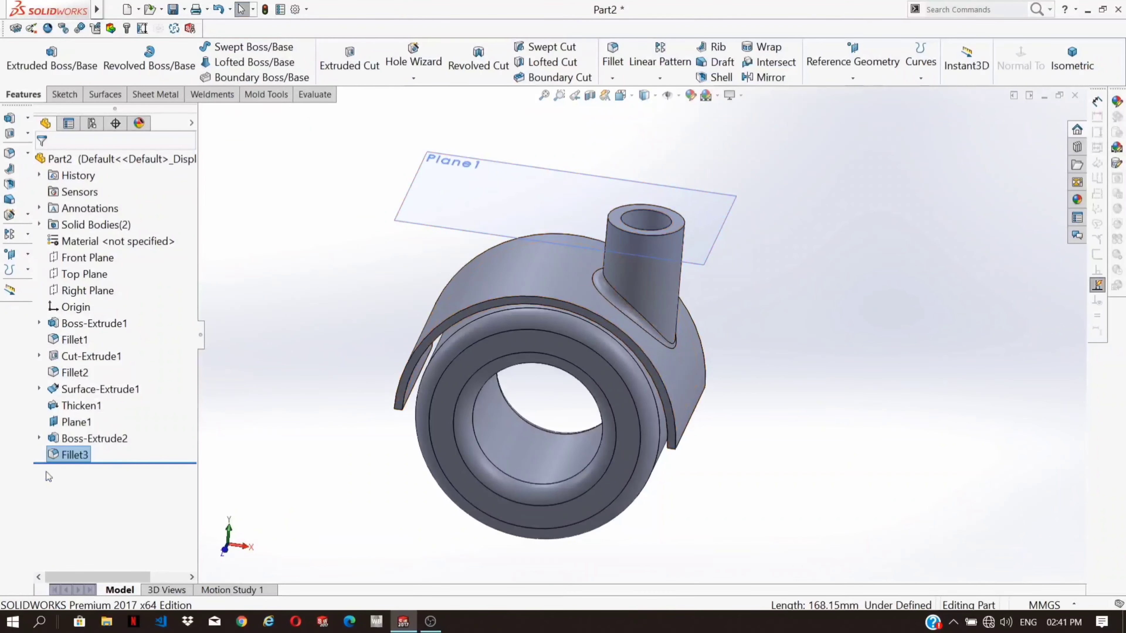
# Step: Hide the reference plane above the cover
pyautogui.rightClick(86, 421)
pyautogui.click(116, 329)
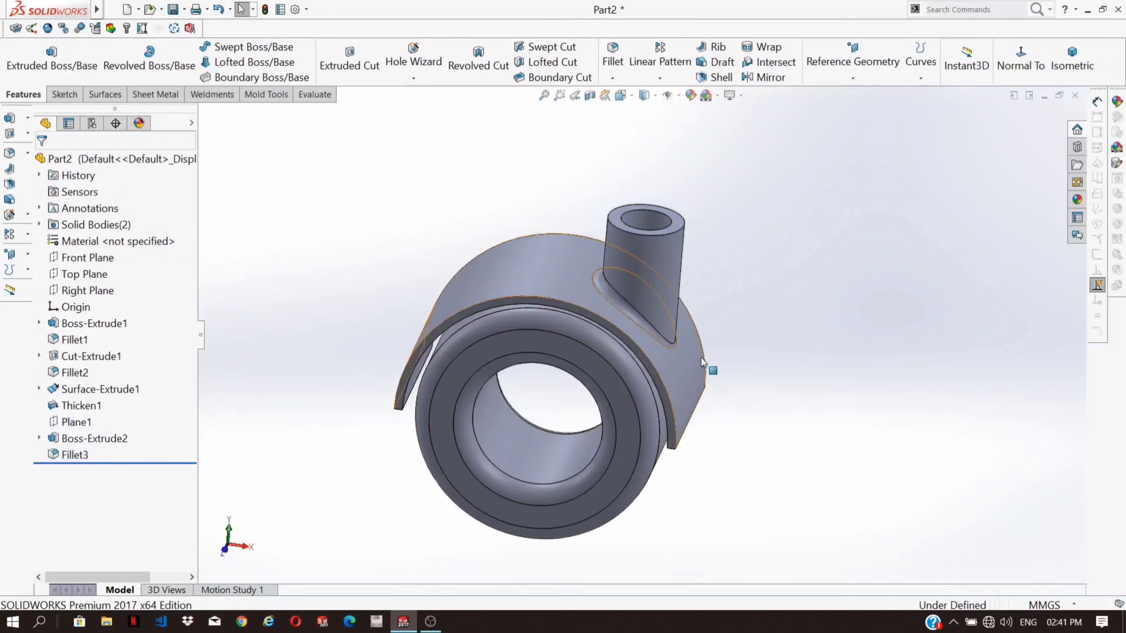
# Step: Apply the light grey soft touch plastic appearance to the faces of the cover, the tube and the fillet between them
pyautogui.moveTo(702, 363); pyautogui.dragTo(732, 381, button='middle')
pyautogui.click(554, 284)
pyautogui.keyDown('ctrl'); pyautogui.click(543, 254); pyautogui.keyUp('ctrl')
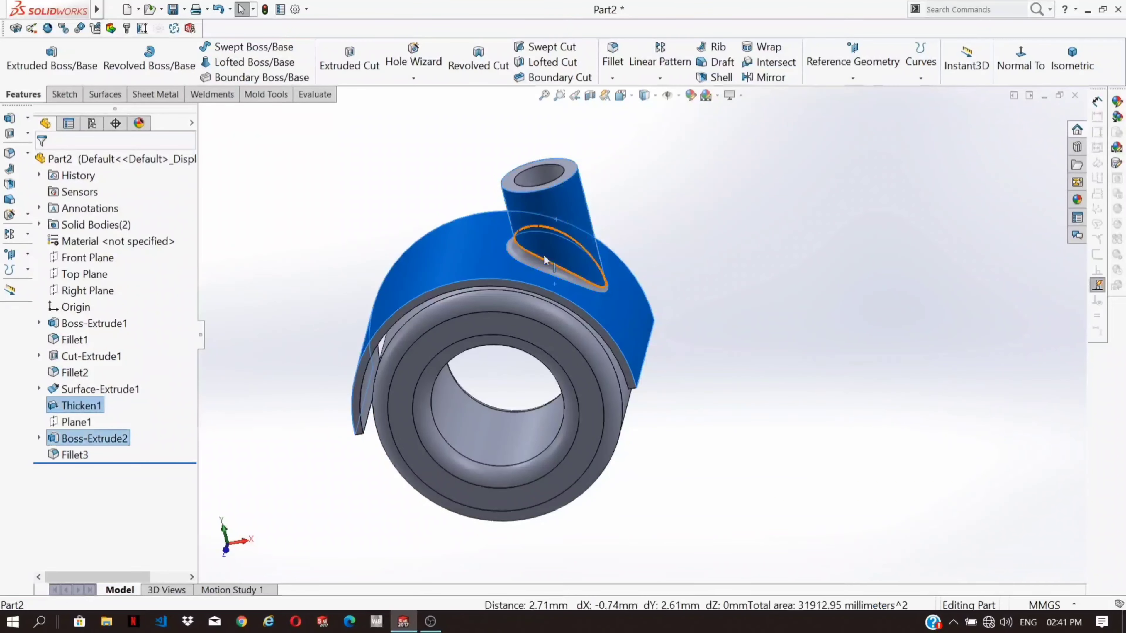
pyautogui.keyDown('ctrl'); pyautogui.click(531, 261); pyautogui.keyUp('ctrl')
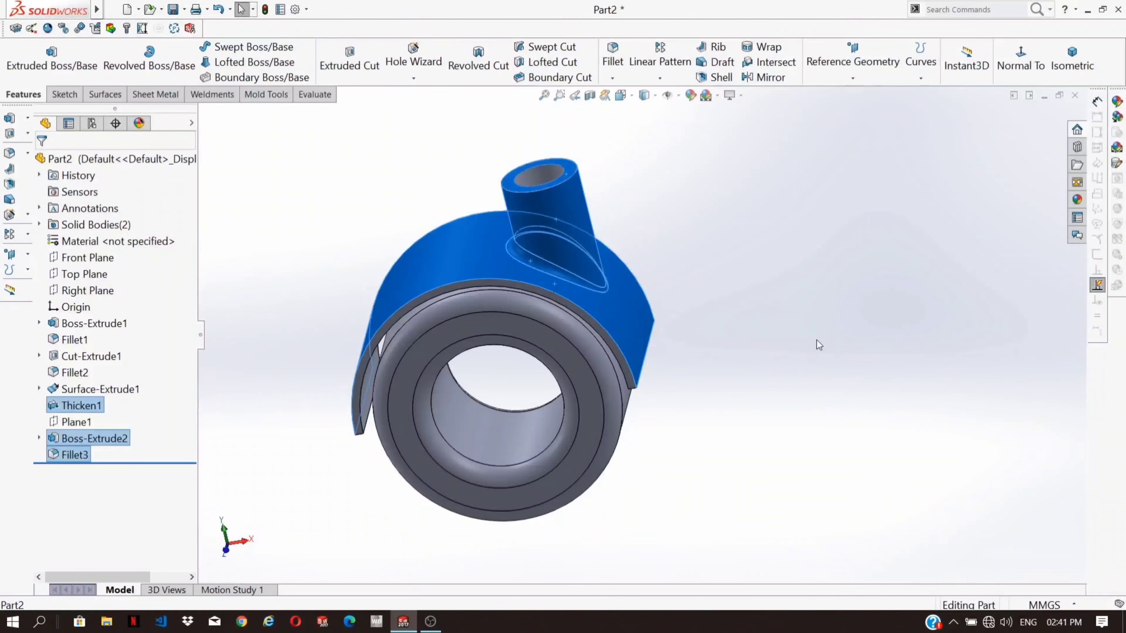
pyautogui.moveTo(816, 340); pyautogui.dragTo(833, 268, button='middle')
pyautogui.moveTo(520, 347); pyautogui.dragTo(954, 395, button='middle')
pyautogui.scroll(2, 954, 395)
pyautogui.scroll(-4, 954, 396)
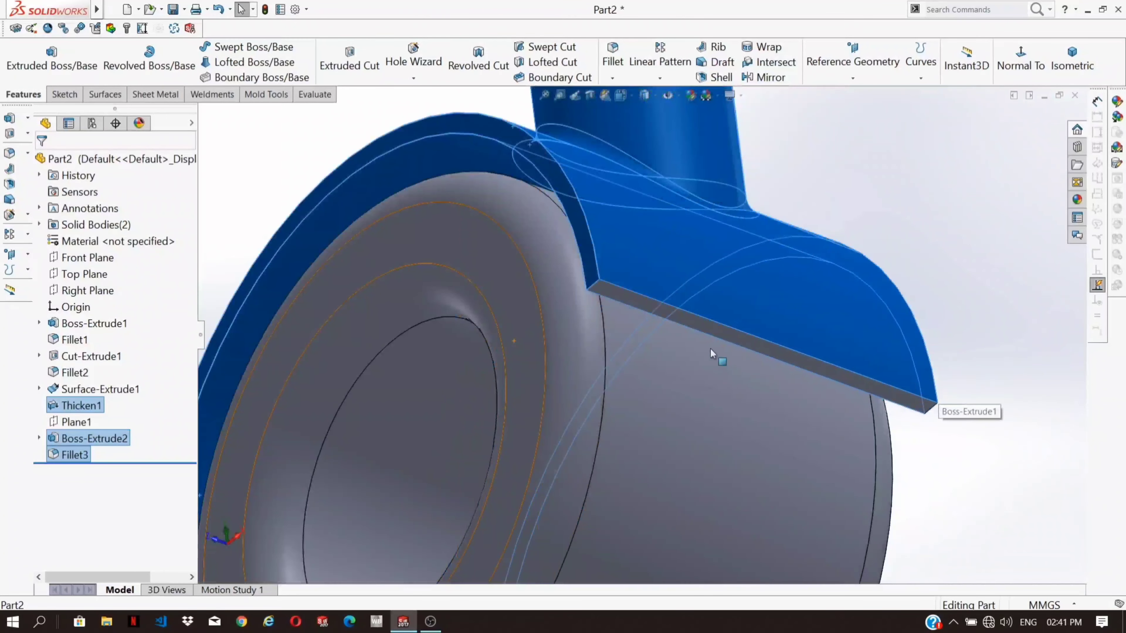
pyautogui.moveTo(724, 332); pyautogui.dragTo(930, 409, button='middle')
pyautogui.scroll(2, 930, 409)
pyautogui.scroll(-3, 929, 410)
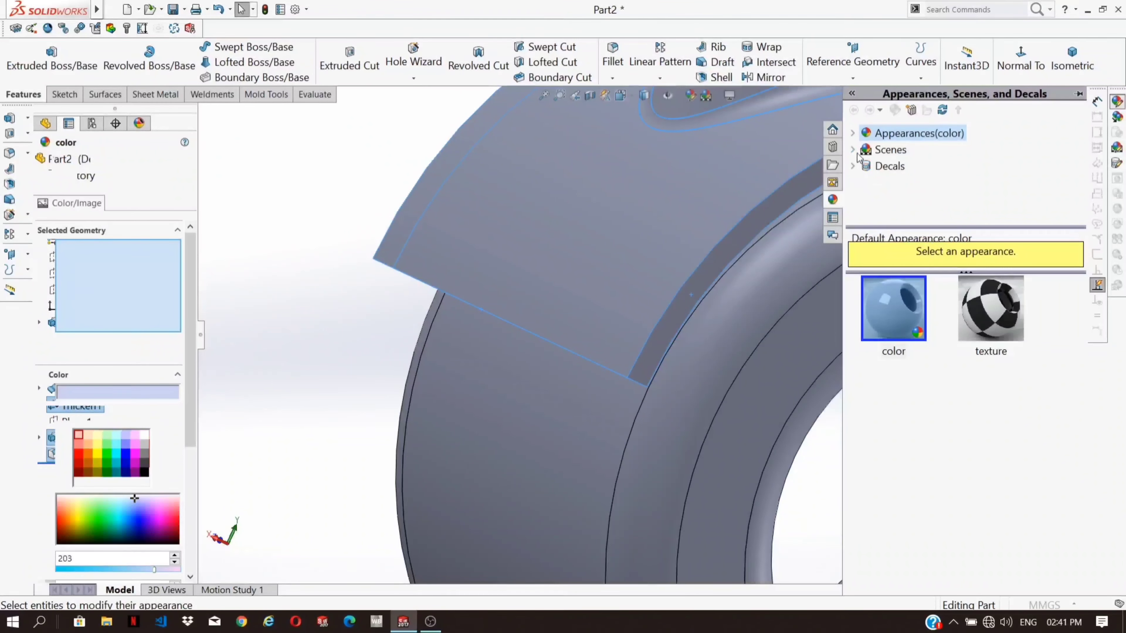
pyautogui.click(856, 150)
pyautogui.click(853, 133)
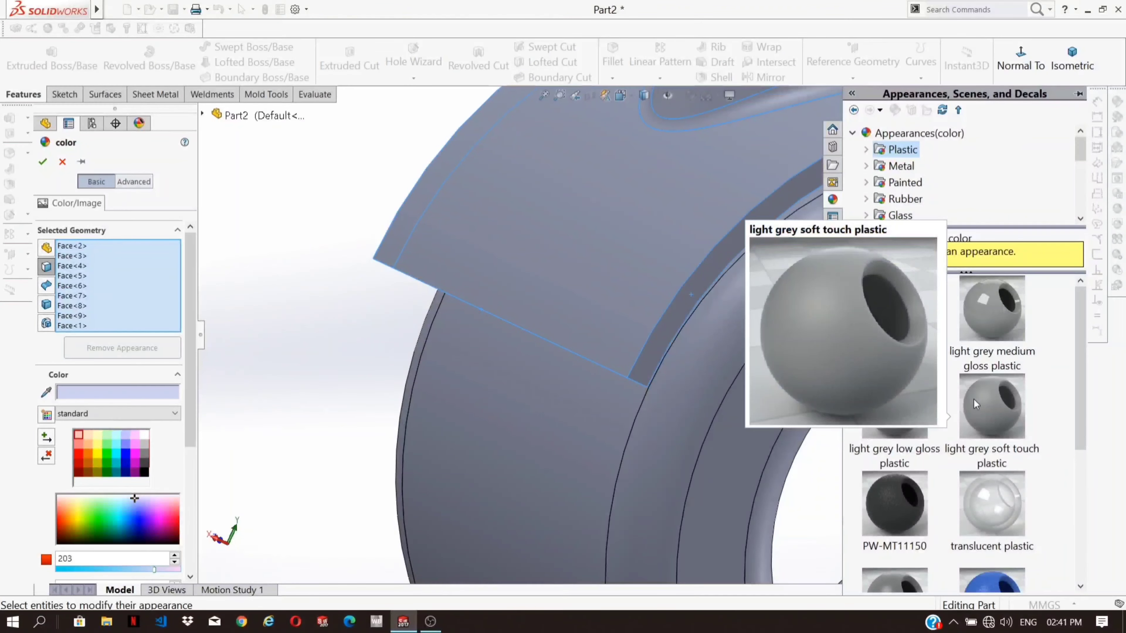
pyautogui.click(1014, 464)
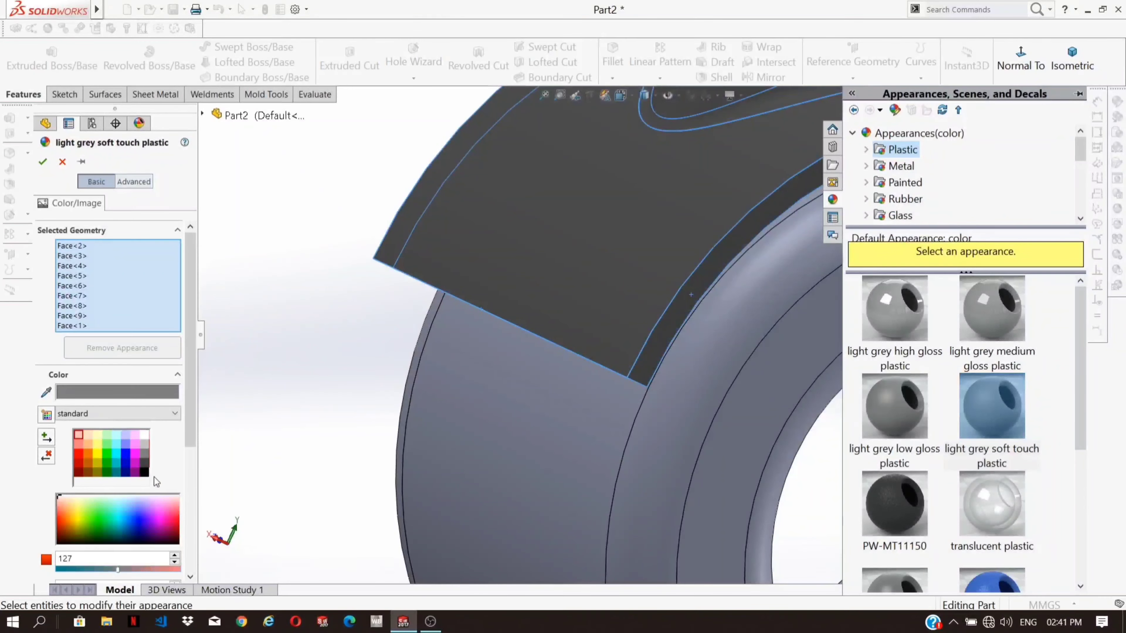
# Step: Include the tube's inner bore face in the light grey soft touch plastic selection and accept the appearance
pyautogui.scroll(6, 643, 328)
pyautogui.scroll(-4, 727, 355)
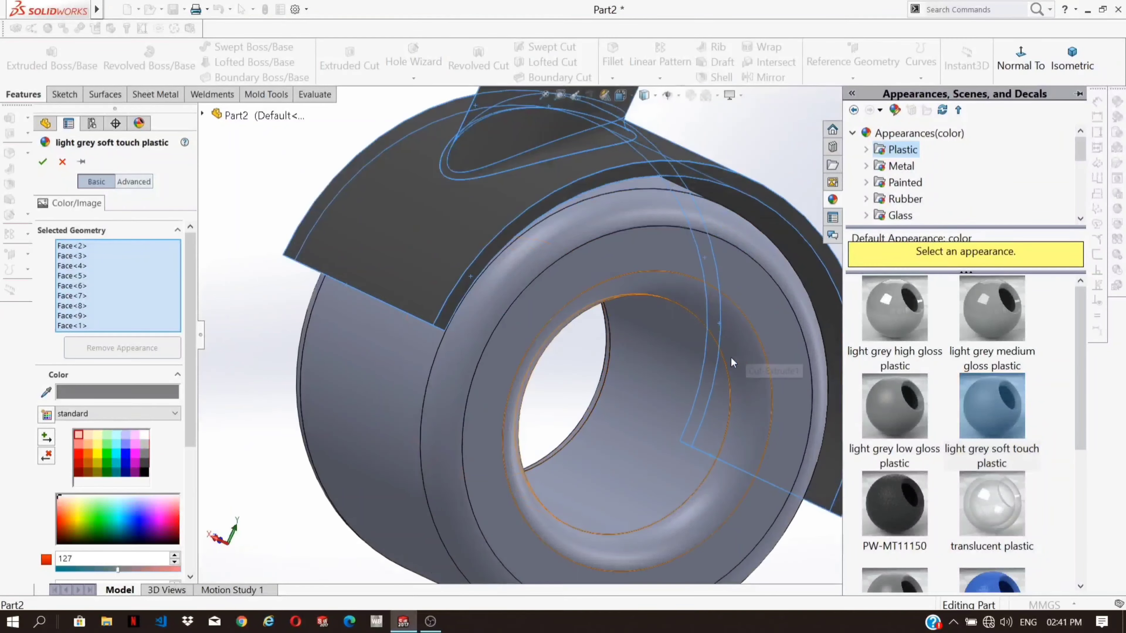
pyautogui.scroll(4, 731, 357)
pyautogui.moveTo(731, 357); pyautogui.dragTo(675, 327, button='middle')
pyautogui.scroll(-2, 726, 270)
pyautogui.moveTo(726, 270)
pyautogui.mouseDown(button='middle')
pyautogui.moveTo(725, 259)
pyautogui.moveTo(736, 281)
pyautogui.mouseUp(button='middle')
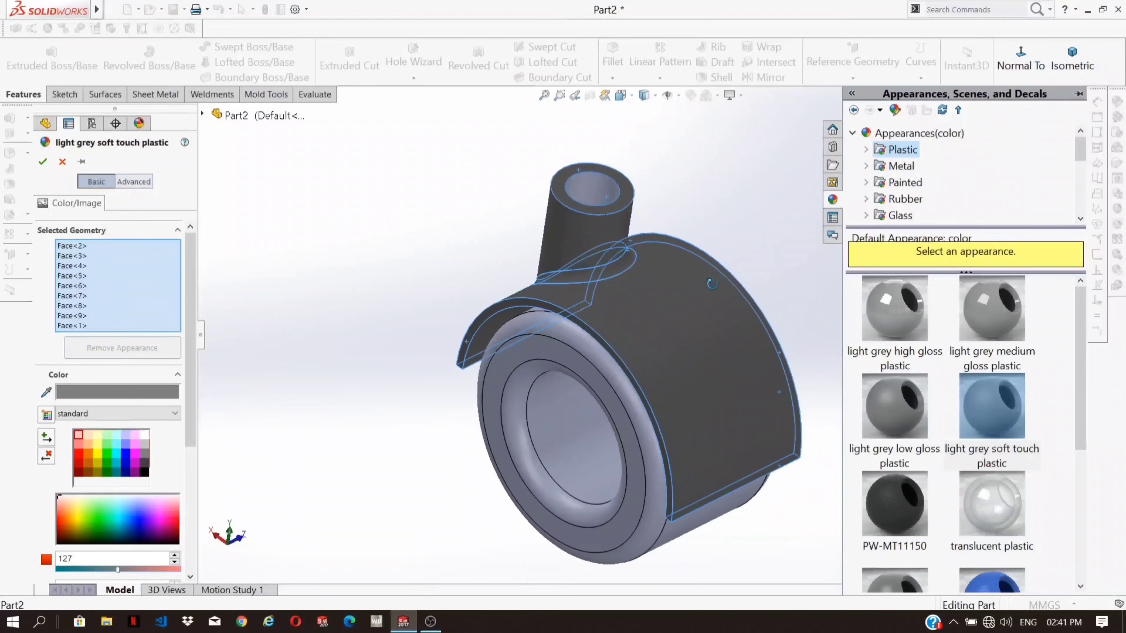
pyautogui.rightClick(119, 291)
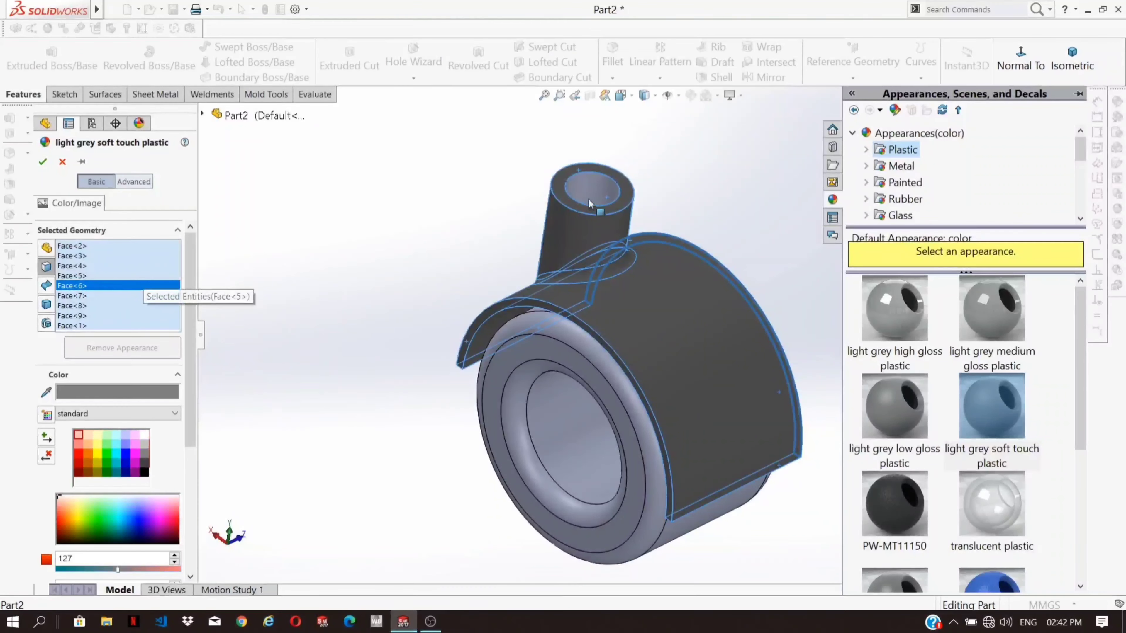
pyautogui.click(593, 183)
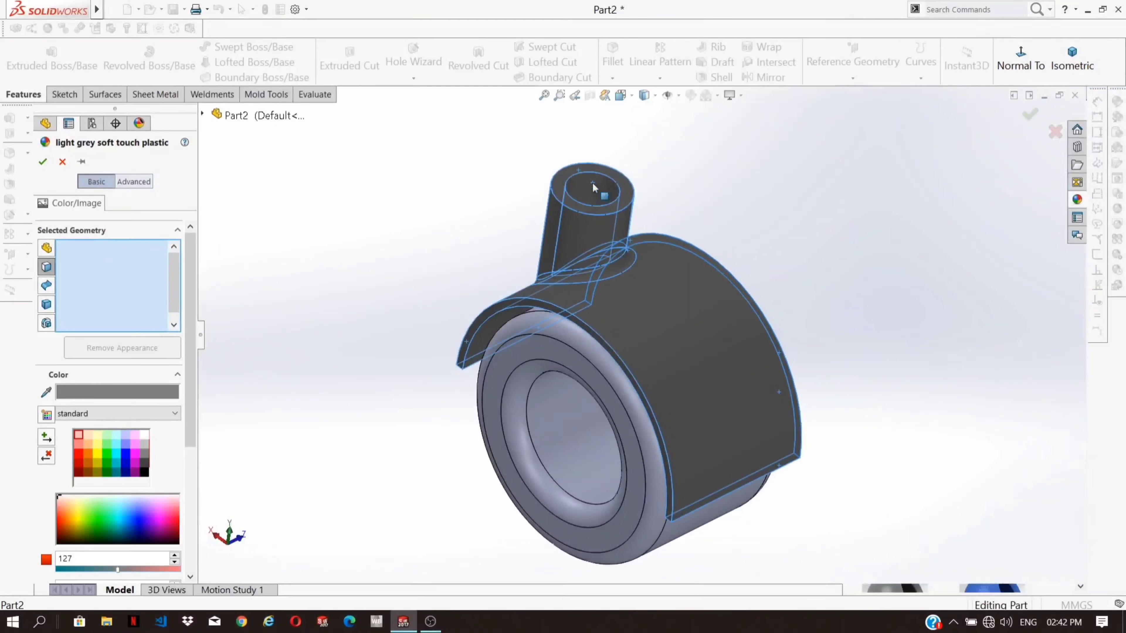
pyautogui.scroll(1, 660, 282)
pyautogui.scroll(-3, 660, 282)
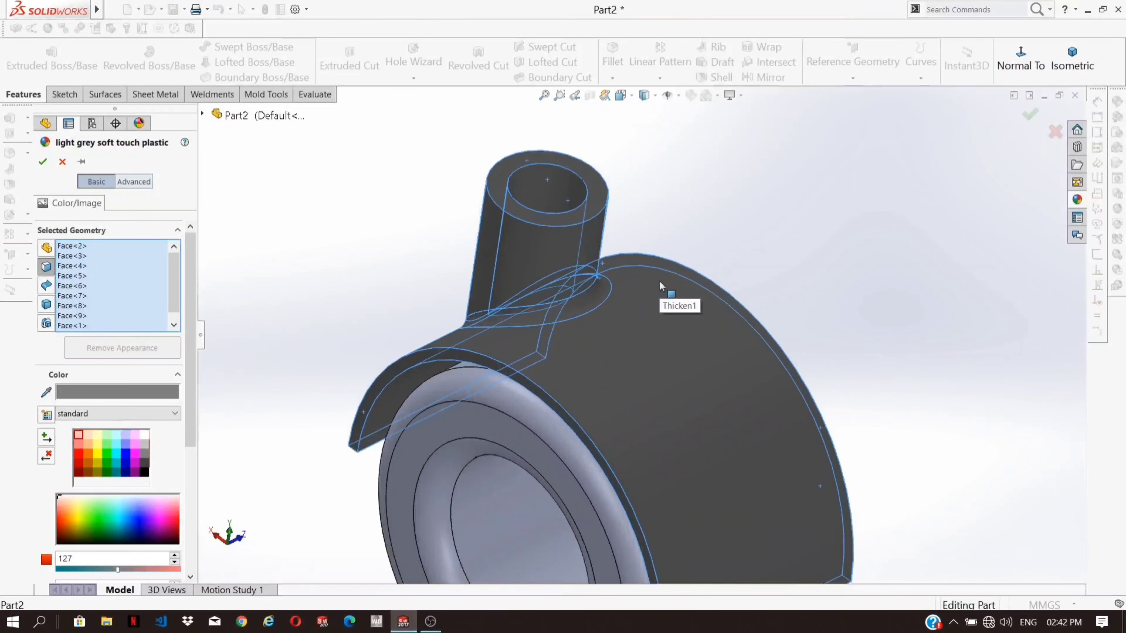
pyautogui.scroll(3, 659, 281)
pyautogui.moveTo(703, 422)
pyautogui.mouseDown(button='middle')
pyautogui.moveTo(726, 353)
pyautogui.moveTo(669, 367)
pyautogui.moveTo(701, 403)
pyautogui.mouseUp(button='middle')
pyautogui.click(44, 163)
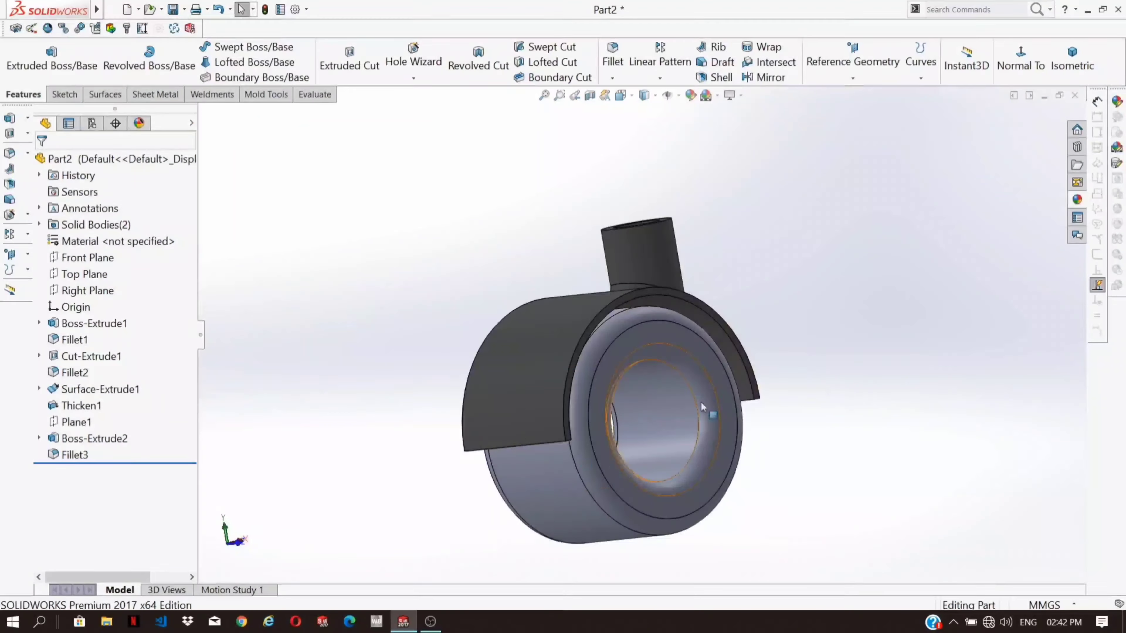
# Step: Choose the tire tread rubber texture for the wheel's Boss-Extrude1, Fillet1, Cut-Extrude1 and Fillet2 features
pyautogui.click(94, 323)
pyautogui.moveTo(886, 337); pyautogui.dragTo(942, 341, button='middle')
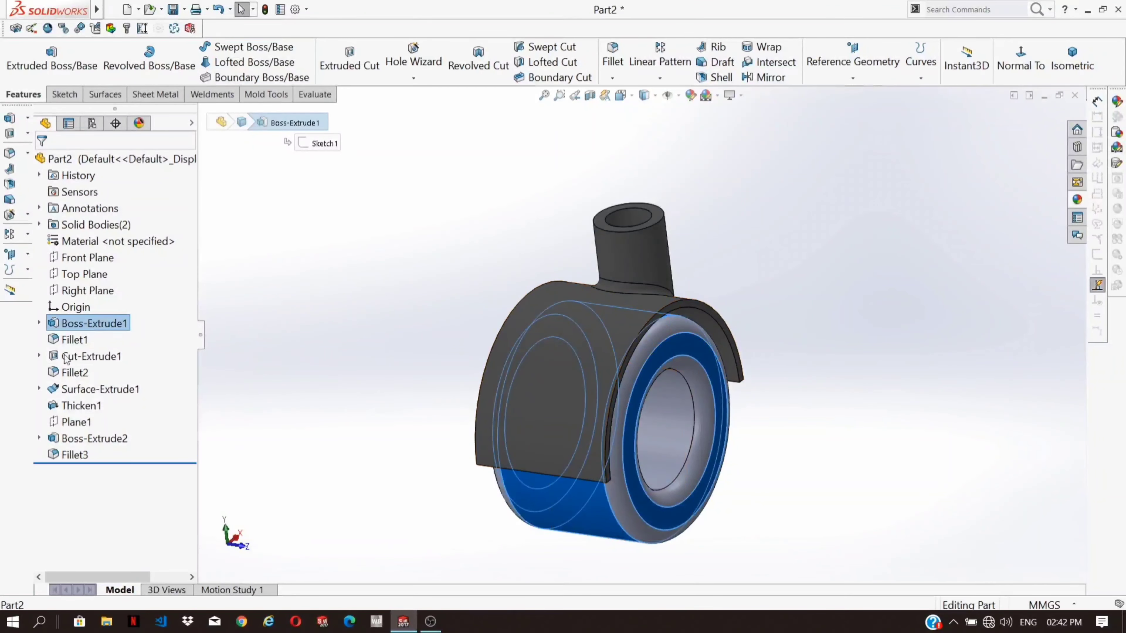
pyautogui.keyDown('ctrl'); pyautogui.click(82, 341); pyautogui.keyUp('ctrl')
pyautogui.moveTo(797, 297); pyautogui.dragTo(962, 306, button='middle')
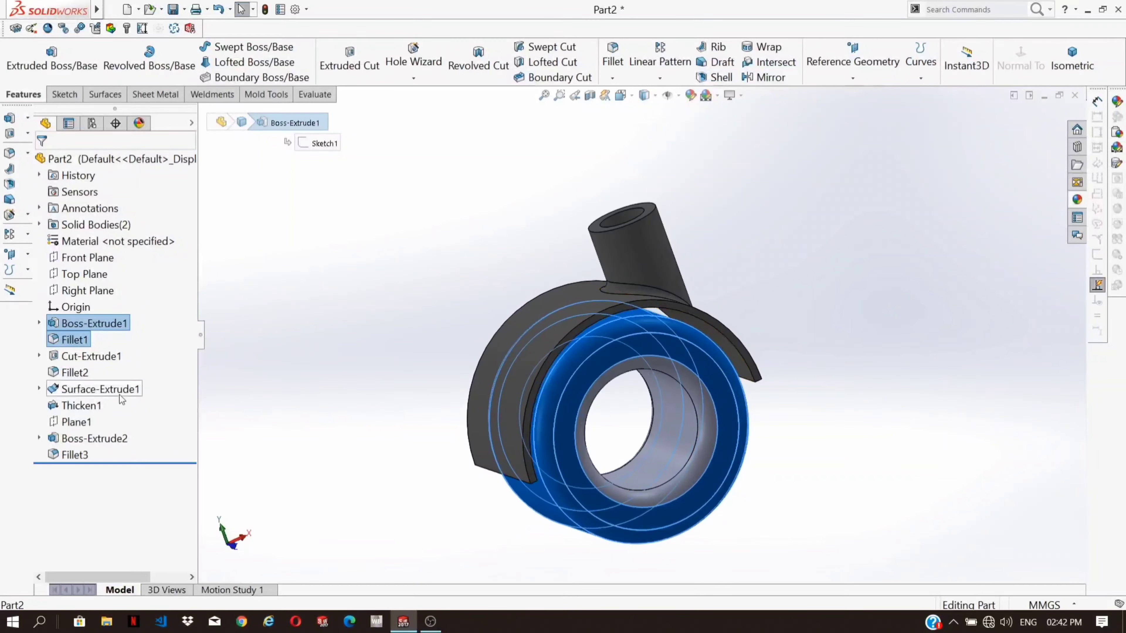
pyautogui.keyDown('ctrl'); pyautogui.click(93, 355); pyautogui.keyUp('ctrl')
pyautogui.keyDown('ctrl'); pyautogui.click(75, 373); pyautogui.keyUp('ctrl')
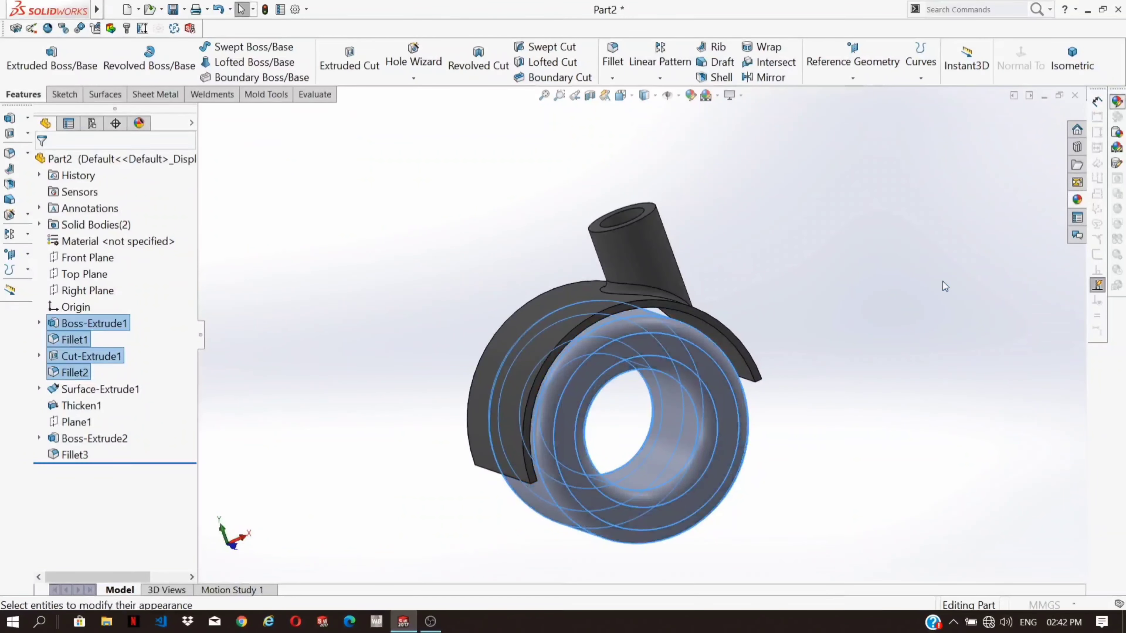
pyautogui.click(853, 133)
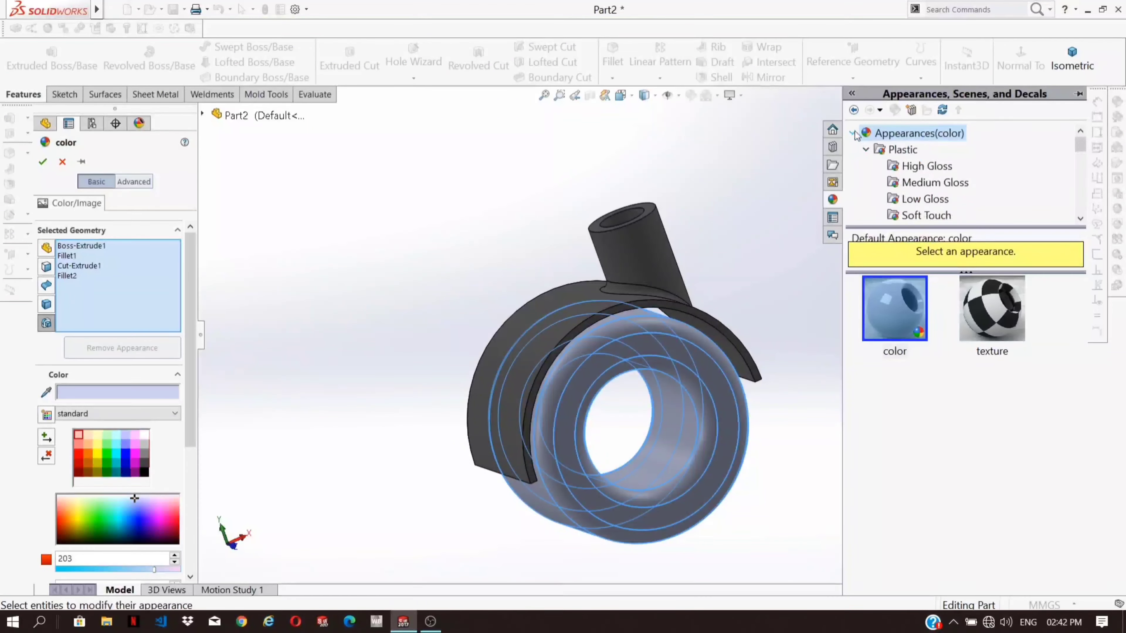
pyautogui.scroll(-3, 905, 171)
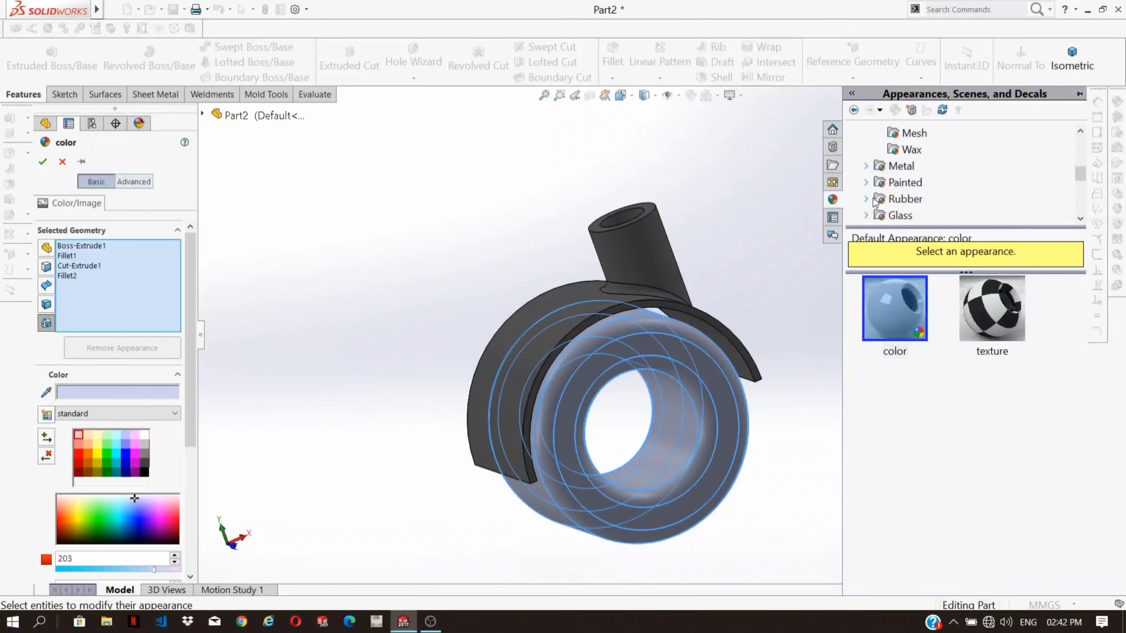
pyautogui.click(913, 185)
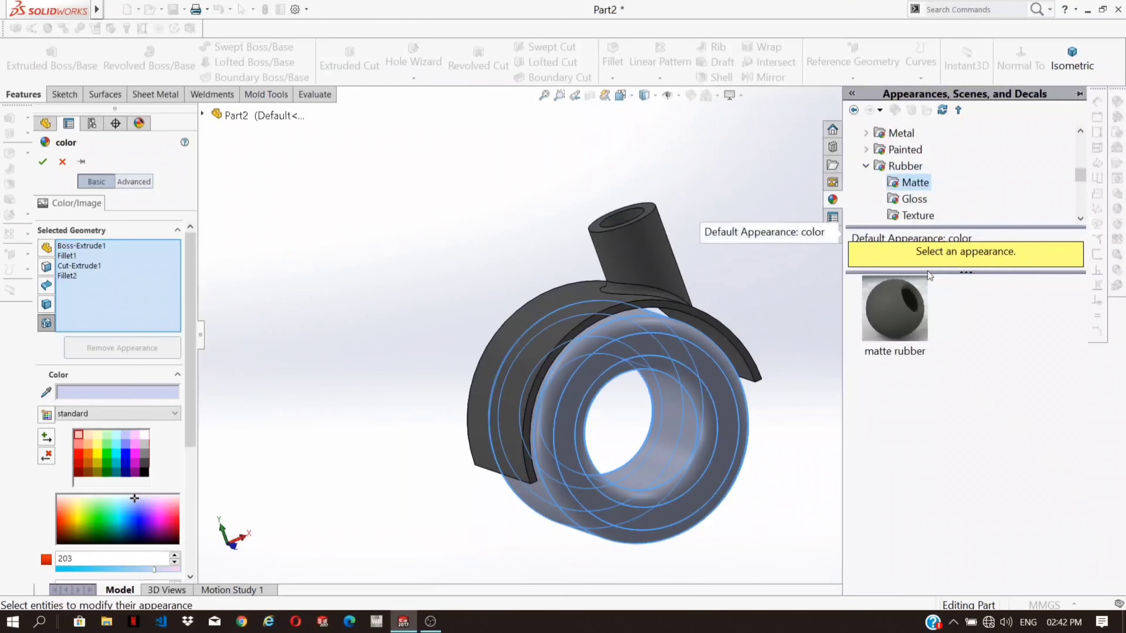
pyautogui.click(927, 218)
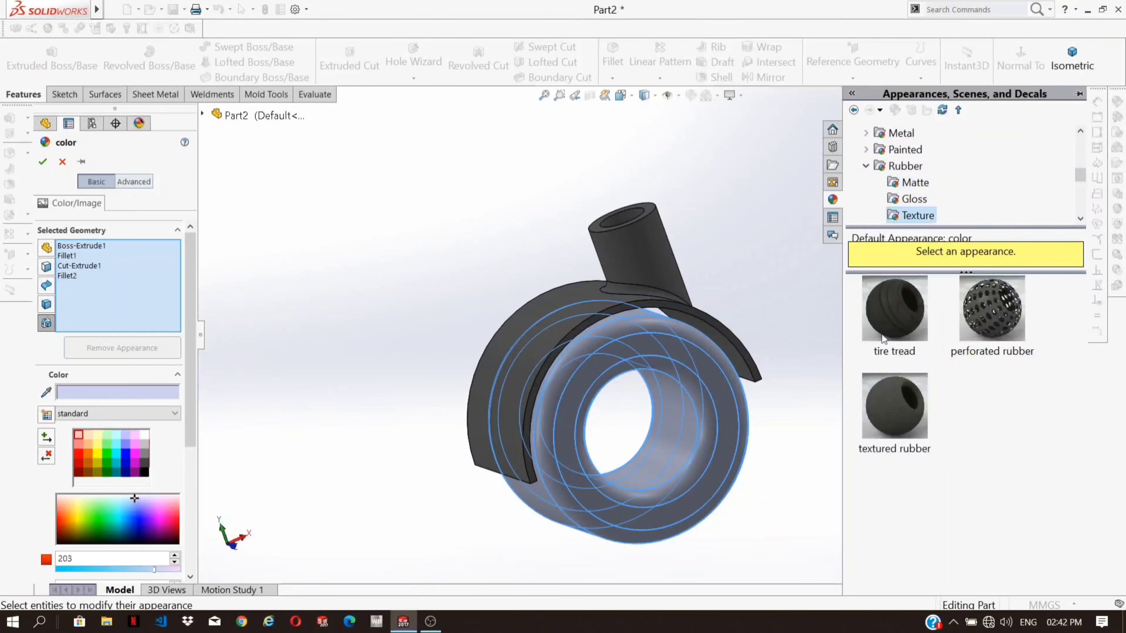
pyautogui.click(901, 298)
pyautogui.moveTo(456, 230); pyautogui.dragTo(429, 237, button='middle')
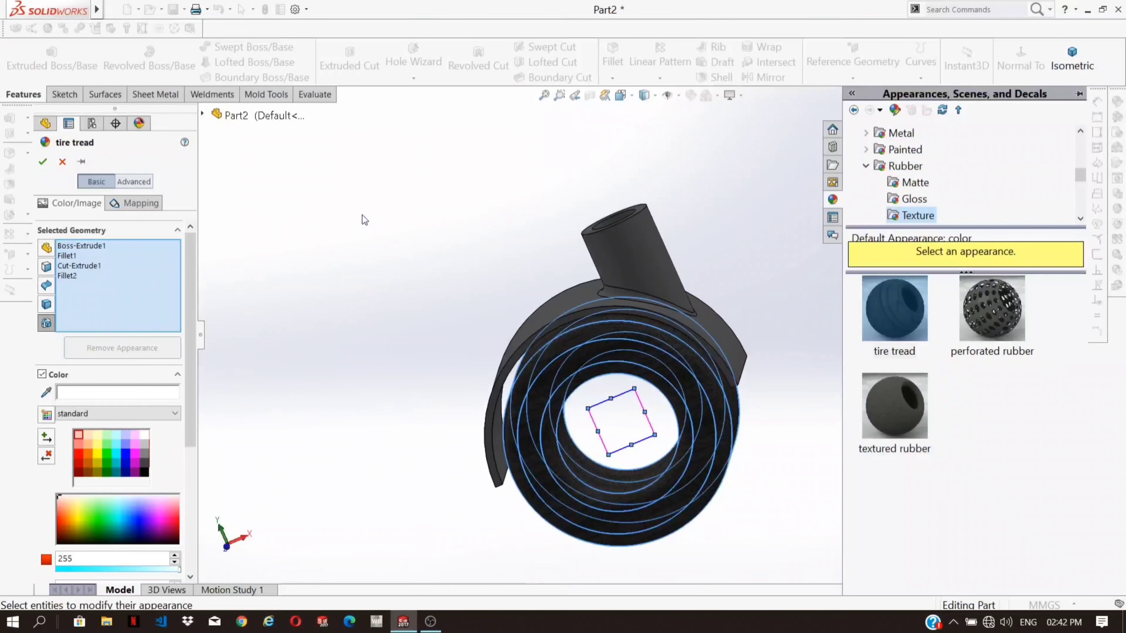
# Step: Clear the feature selection and apply the tire tread appearance only to the wheel's outer tyre faces
pyautogui.click(86, 277)
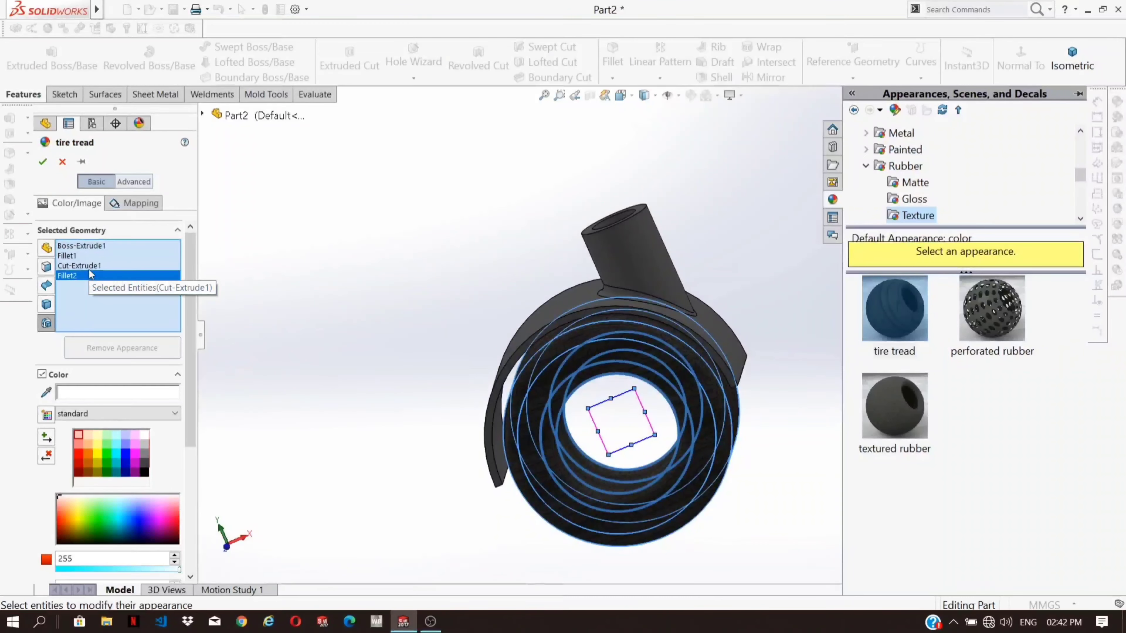
pyautogui.click(85, 267)
pyautogui.rightClick(84, 268)
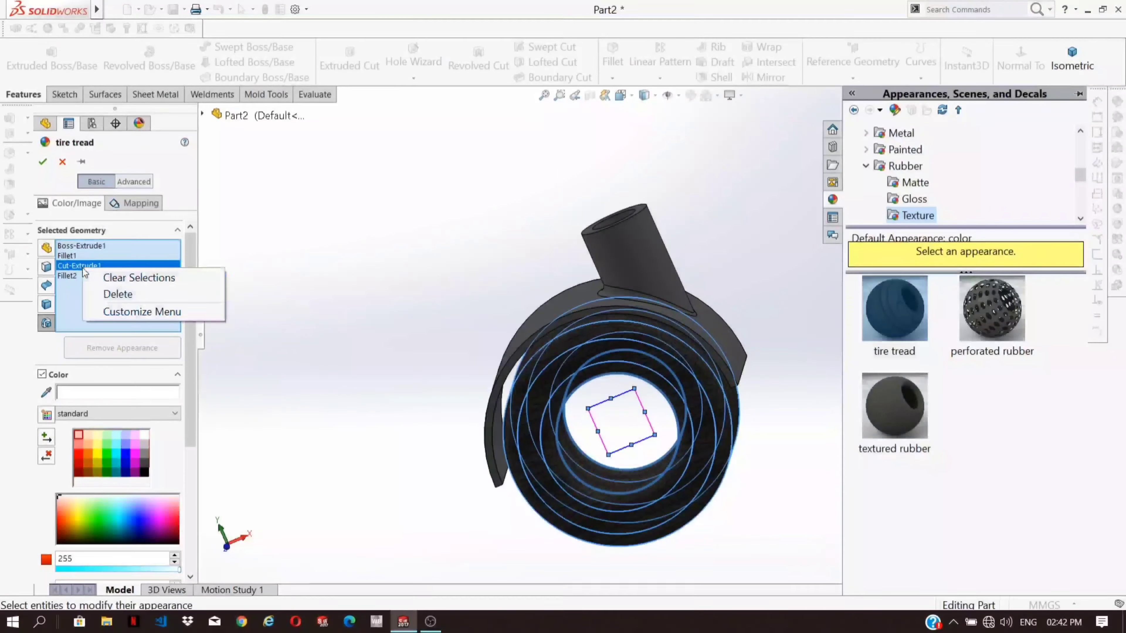
pyautogui.click(117, 279)
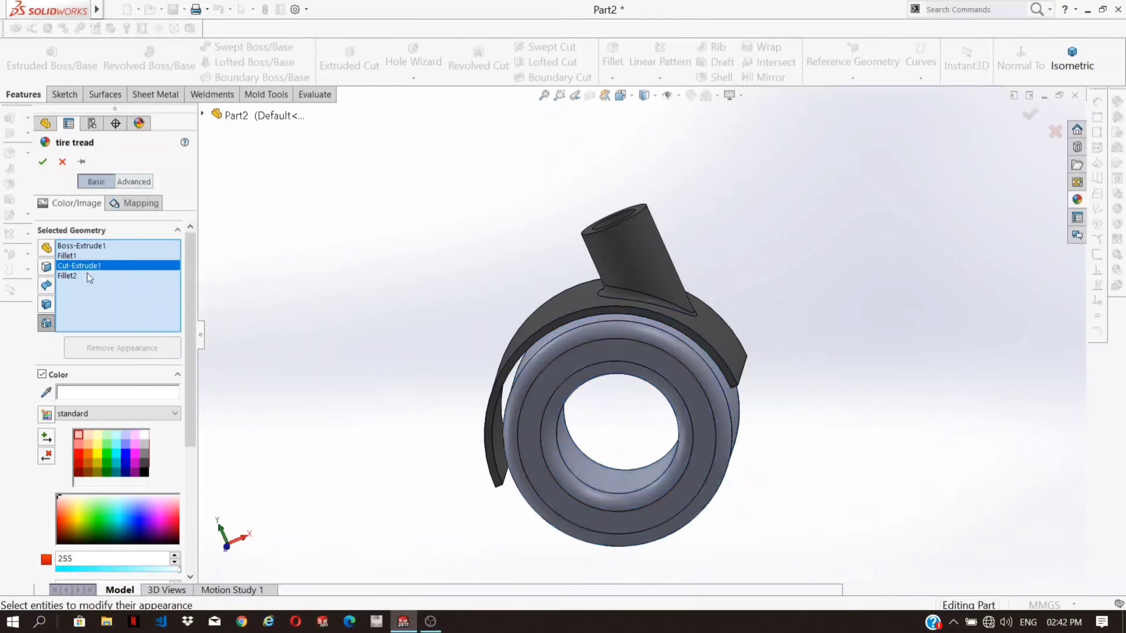
pyautogui.click(556, 376)
pyautogui.moveTo(557, 376); pyautogui.dragTo(473, 415, button='middle')
pyautogui.click(542, 394)
pyautogui.press('Return')
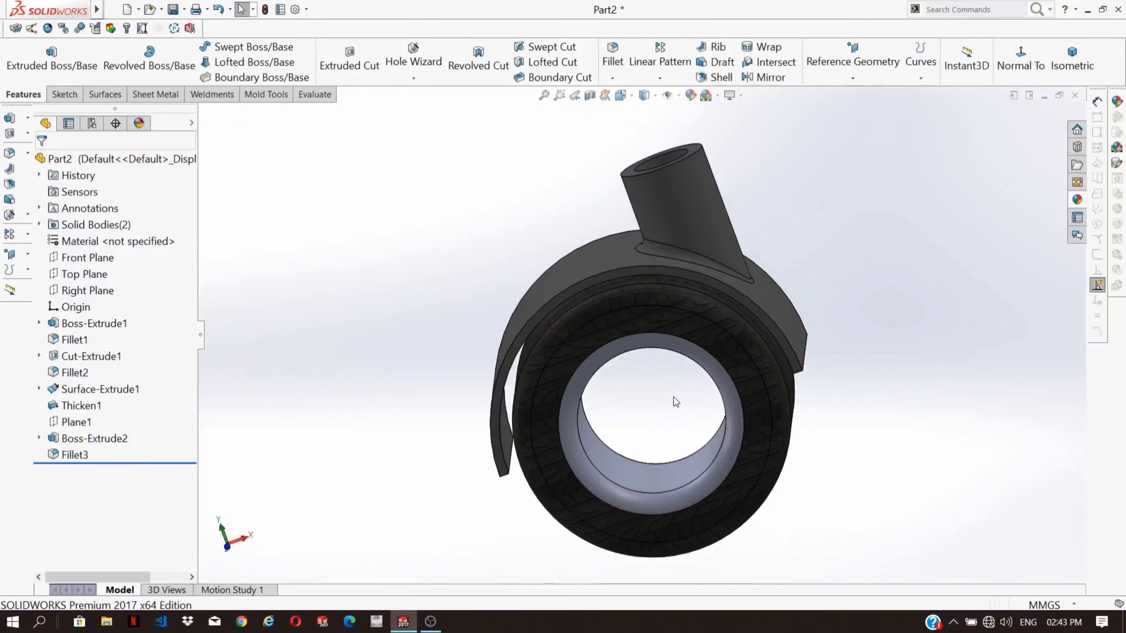
# Step: Apply the chromium plate metal appearance to the cylindrical inner bore face of the wheel
pyautogui.moveTo(676, 402); pyautogui.dragTo(719, 456, button='middle')
pyautogui.click(720, 456)
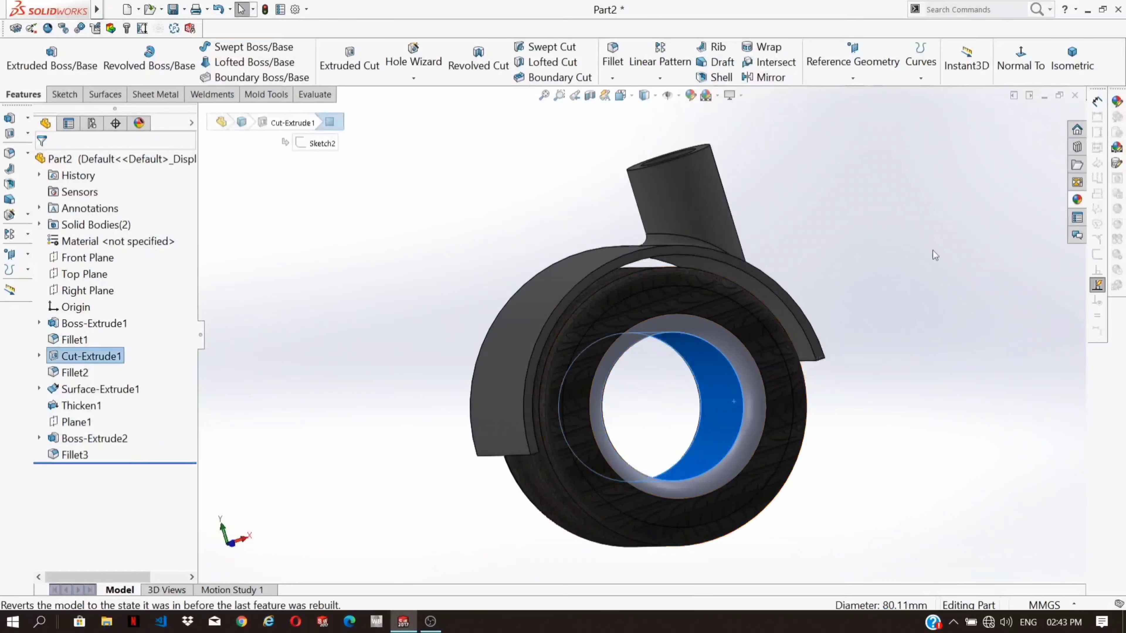
pyautogui.click(1119, 103)
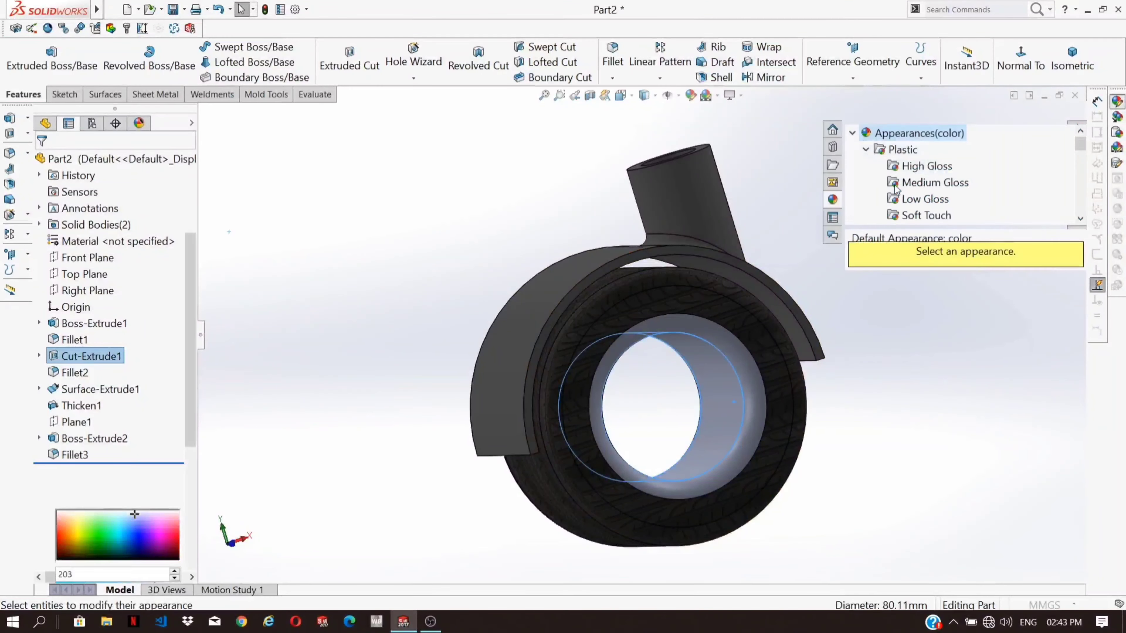
pyautogui.scroll(-5, 895, 188)
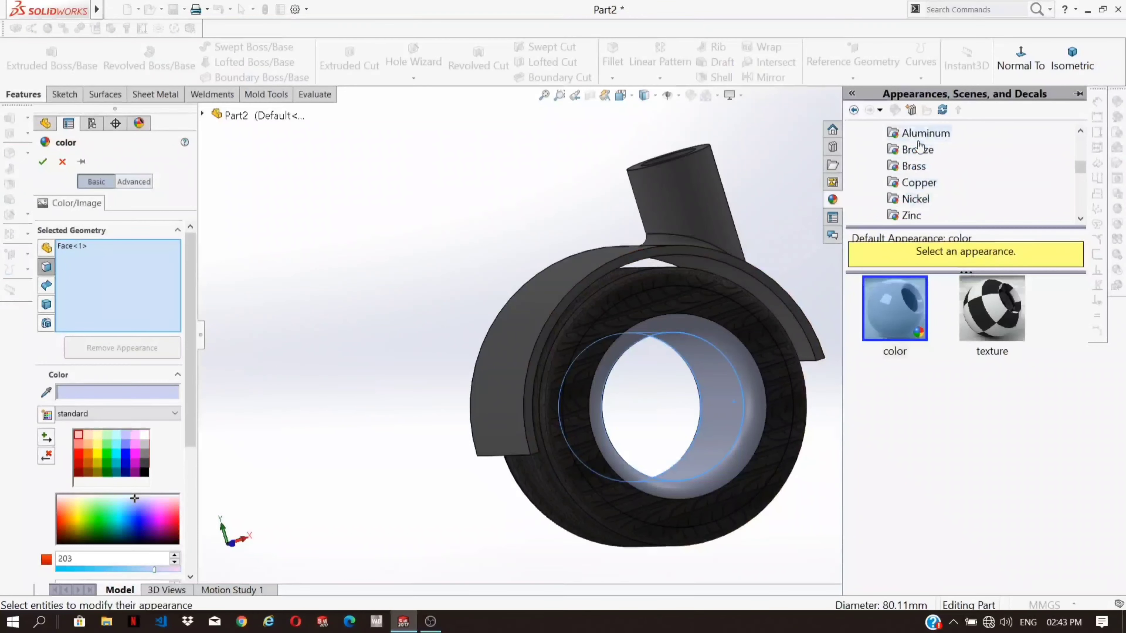
pyautogui.scroll(1, 918, 146)
pyautogui.click(920, 166)
pyautogui.click(895, 308)
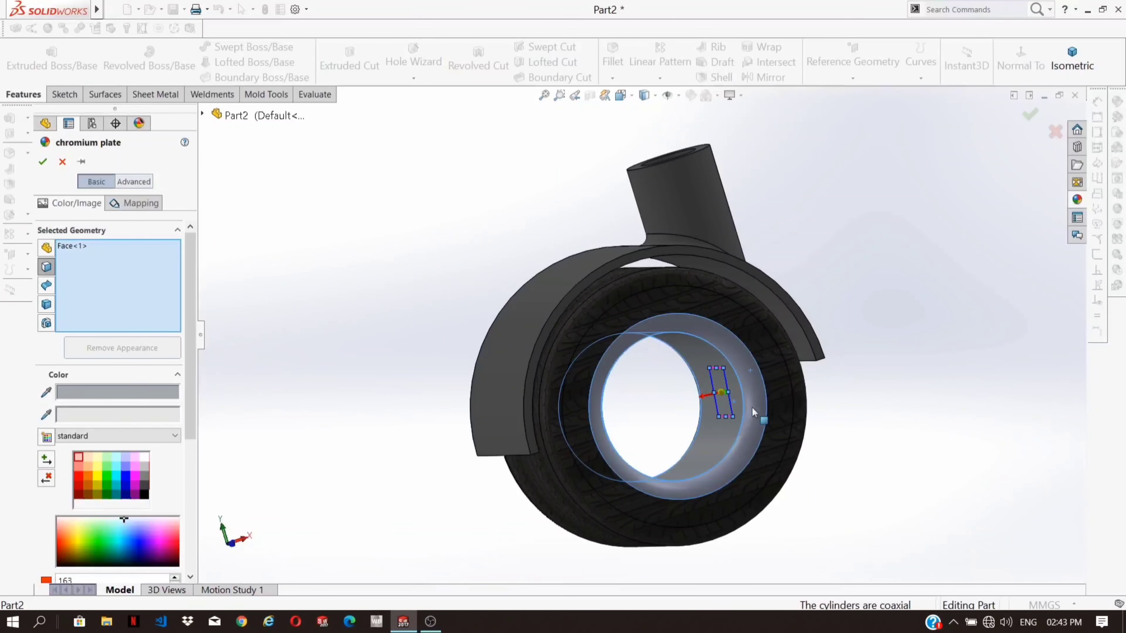
# Step: Add the rounded bore-edge faces on both sides of the wheel to the chromium plate selection and accept the appearance
pyautogui.moveTo(865, 311); pyautogui.dragTo(499, 374, button='middle')
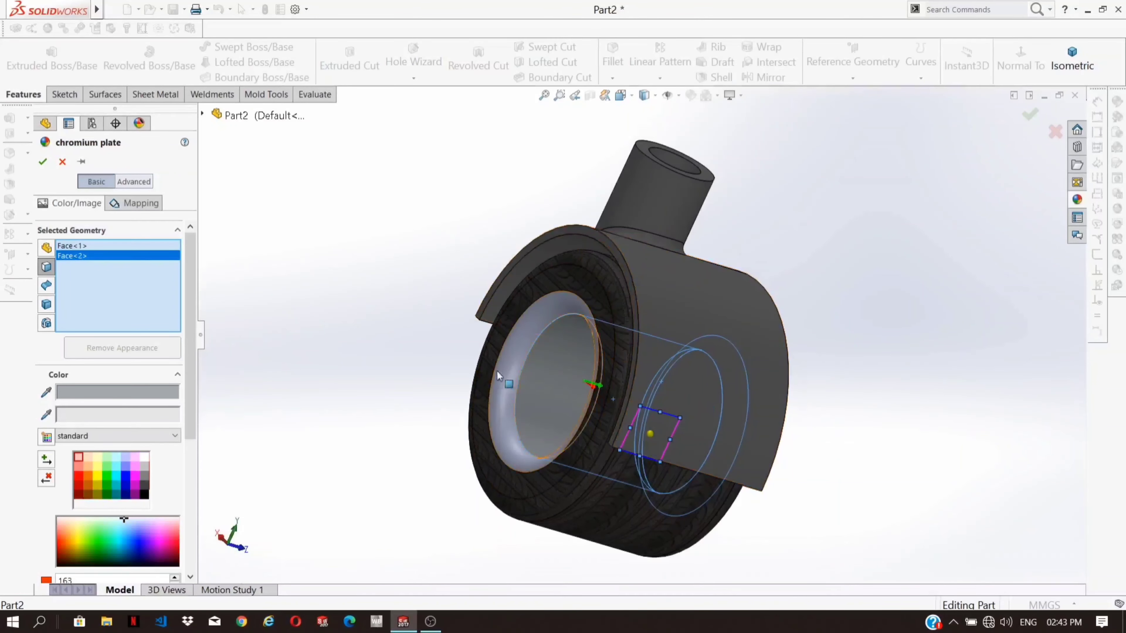
pyautogui.moveTo(930, 372); pyautogui.dragTo(756, 333, button='middle')
pyautogui.click(43, 162)
# Step: Set the isometric view, enable Render Tools and open the PhotoView 360 preview window
pyautogui.scroll(3, 660, 381)
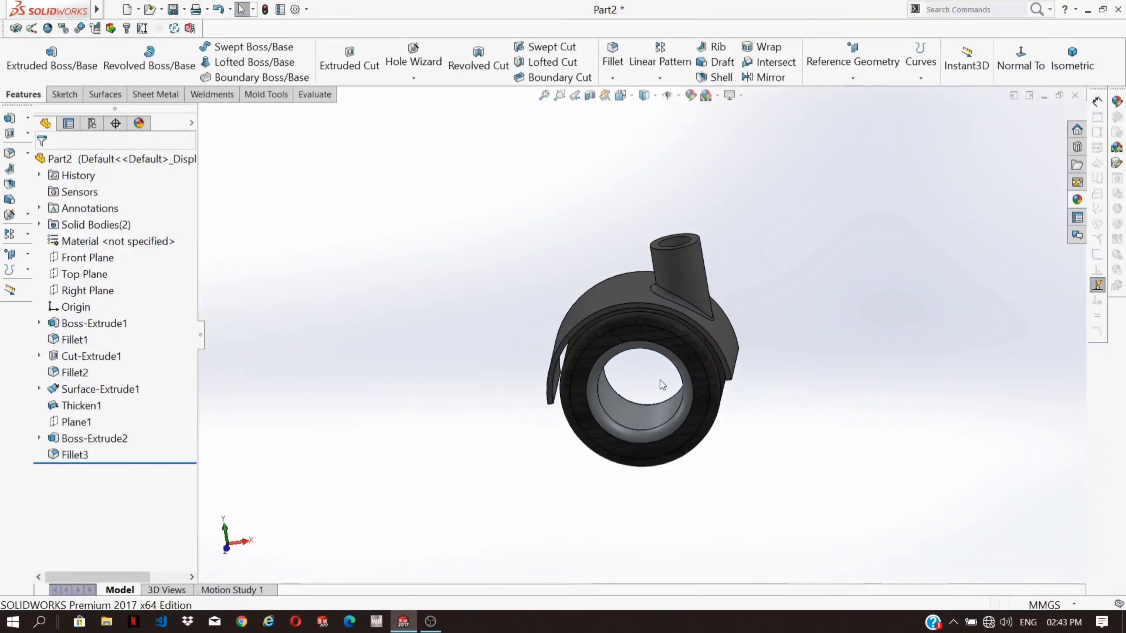
pyautogui.moveTo(659, 380); pyautogui.dragTo(756, 323, button='middle')
pyautogui.click(1073, 58)
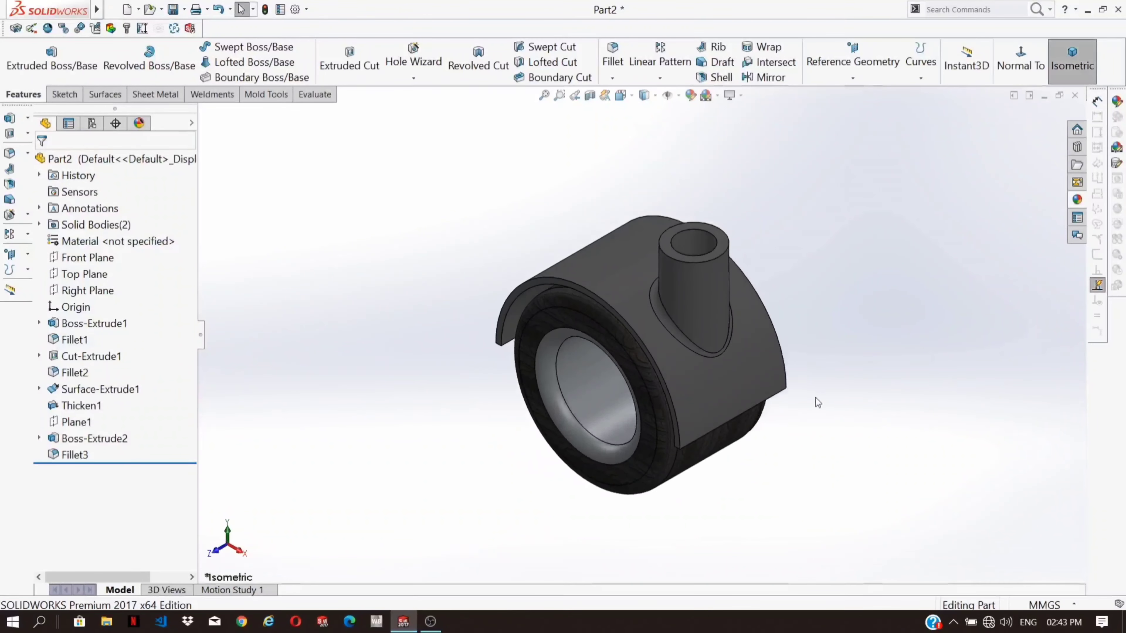
pyautogui.rightClick(269, 99)
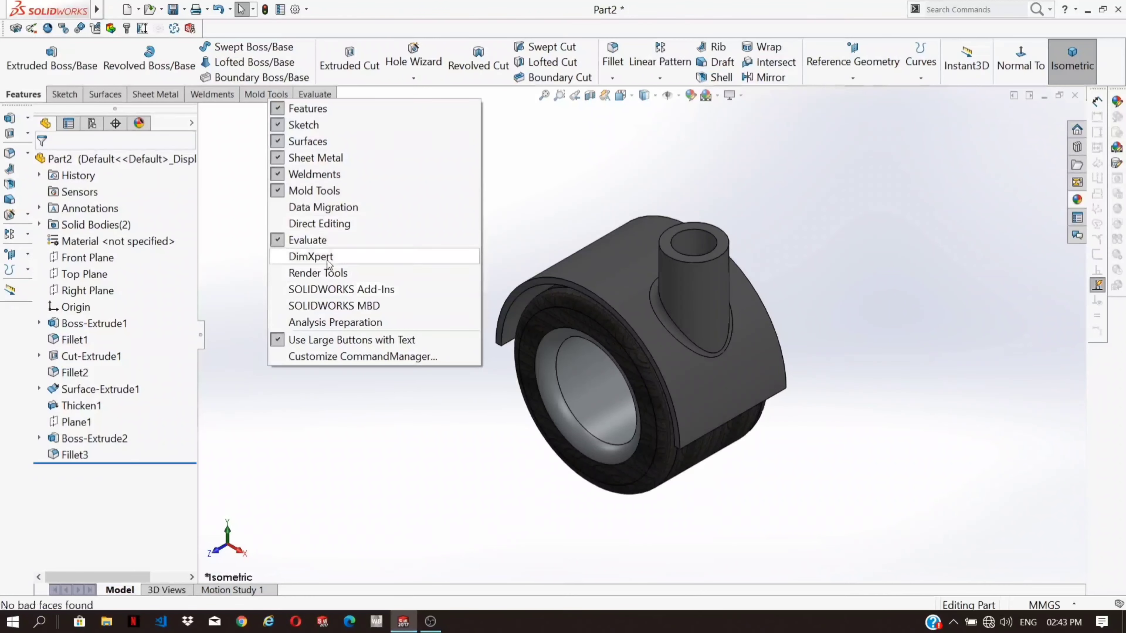
pyautogui.click(311, 273)
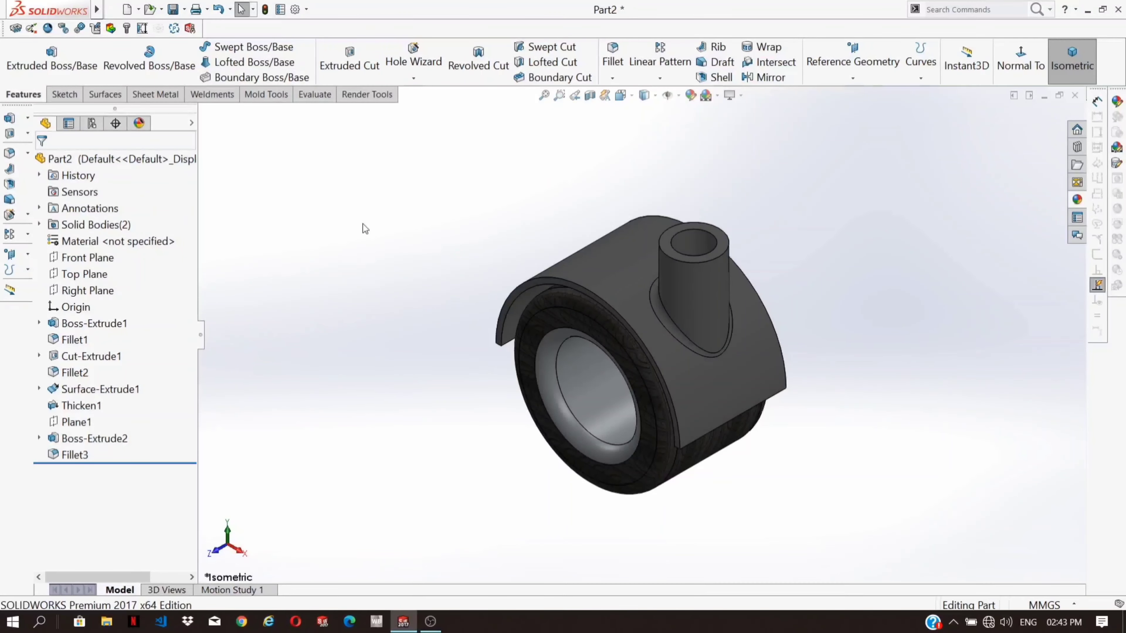
pyautogui.click(364, 95)
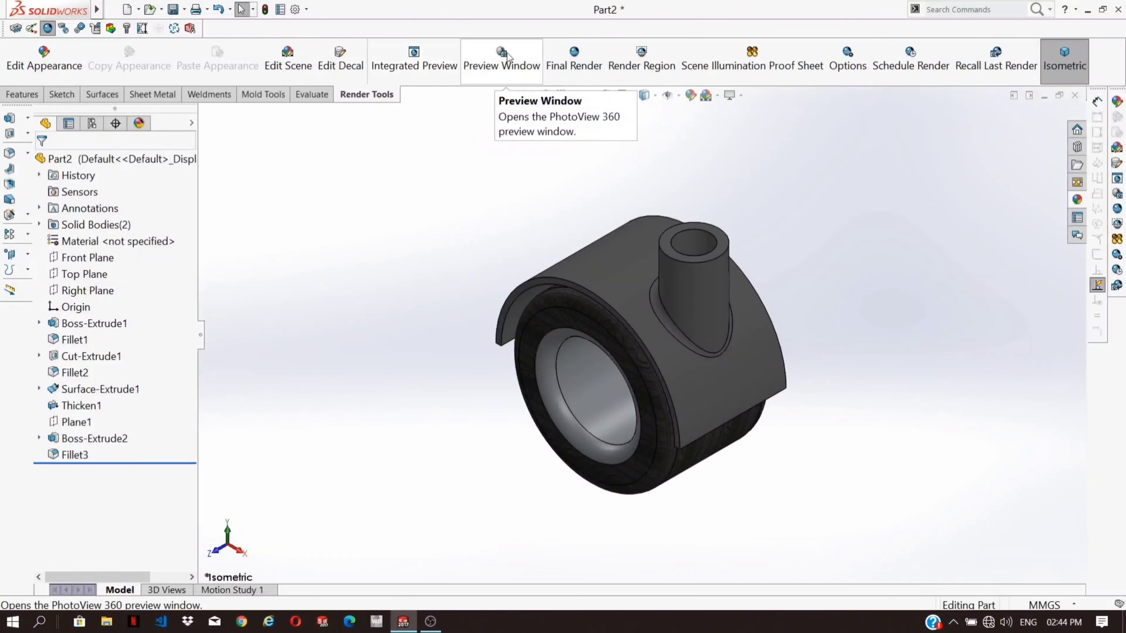
pyautogui.click(501, 59)
pyautogui.click(435, 310)
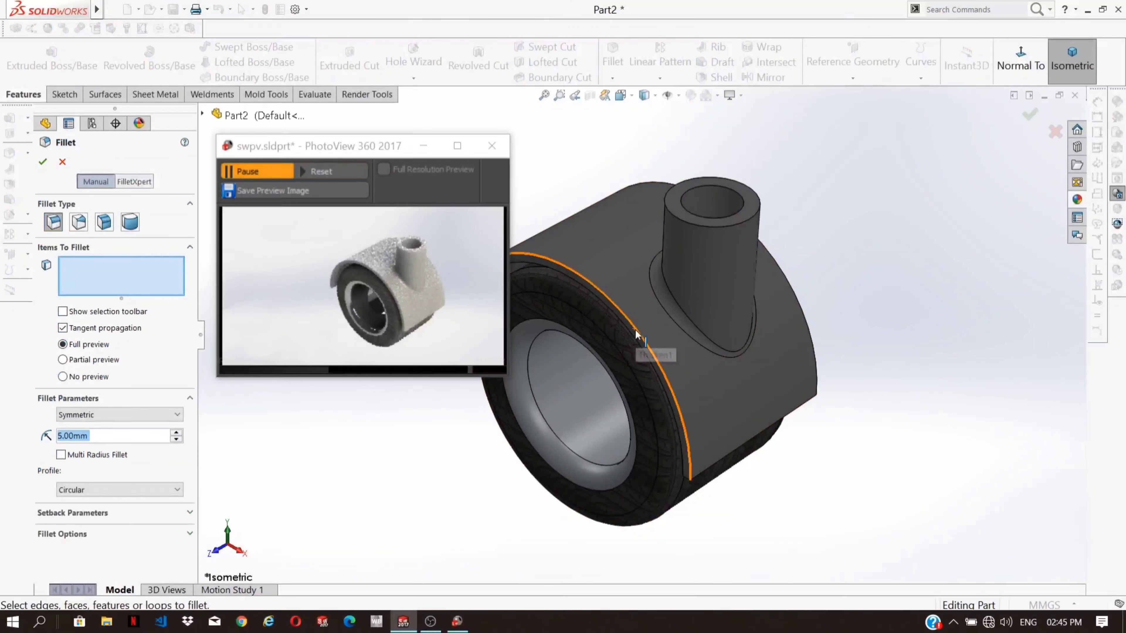
# Step: Set up a symmetric 2 mm fillet on the four curved side edges of the wheel cover
pyautogui.click(638, 329)
pyautogui.moveTo(810, 443); pyautogui.dragTo(793, 389, button='middle')
pyautogui.click(793, 377)
pyautogui.moveTo(815, 463); pyautogui.dragTo(648, 386, button='middle')
pyautogui.click(746, 394)
pyautogui.click(648, 386)
pyautogui.moveTo(545, 448); pyautogui.dragTo(832, 374, button='middle')
pyautogui.doubleClick(116, 454)
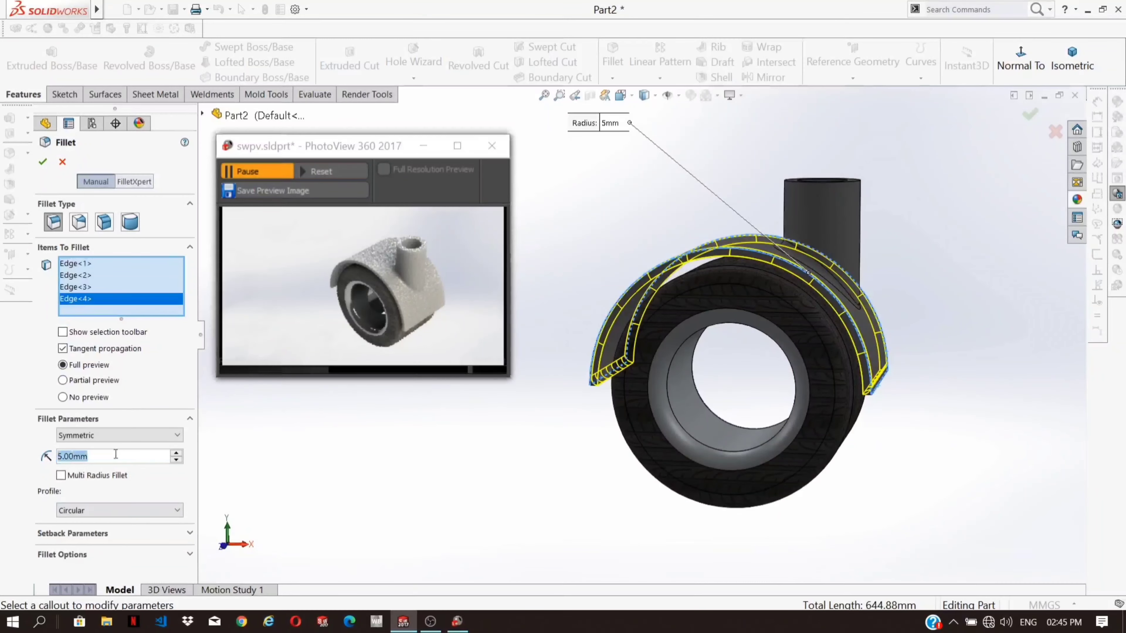
pyautogui.write('2')
pyautogui.press('Return')
# Step: Add the cover's inner face to the fillet selection and accept the fillet
pyautogui.moveTo(501, 500)
pyautogui.mouseDown(button='middle')
pyautogui.moveTo(539, 529)
pyautogui.moveTo(518, 510)
pyautogui.mouseUp(button='middle')
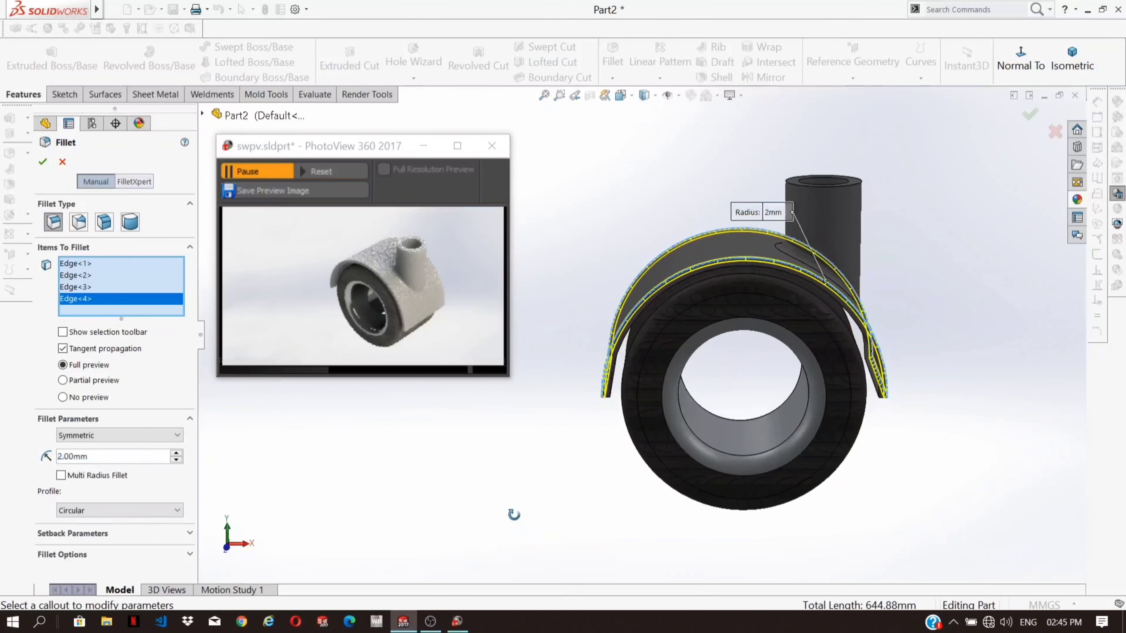
pyautogui.moveTo(583, 467); pyautogui.dragTo(577, 510, button='middle')
pyautogui.click(611, 348)
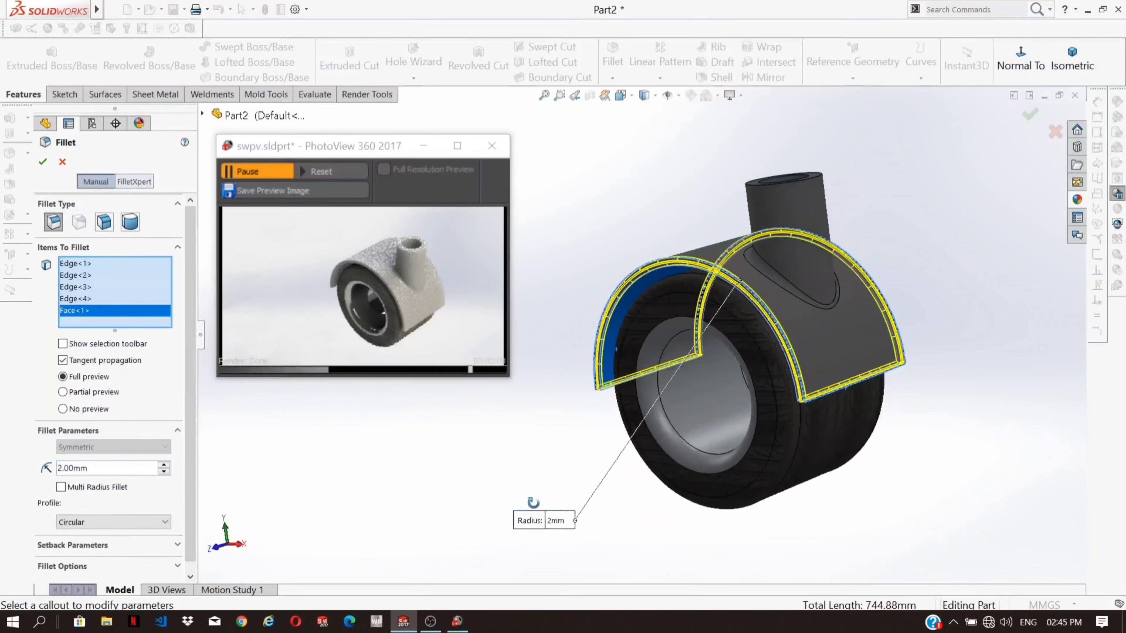
pyautogui.click(47, 166)
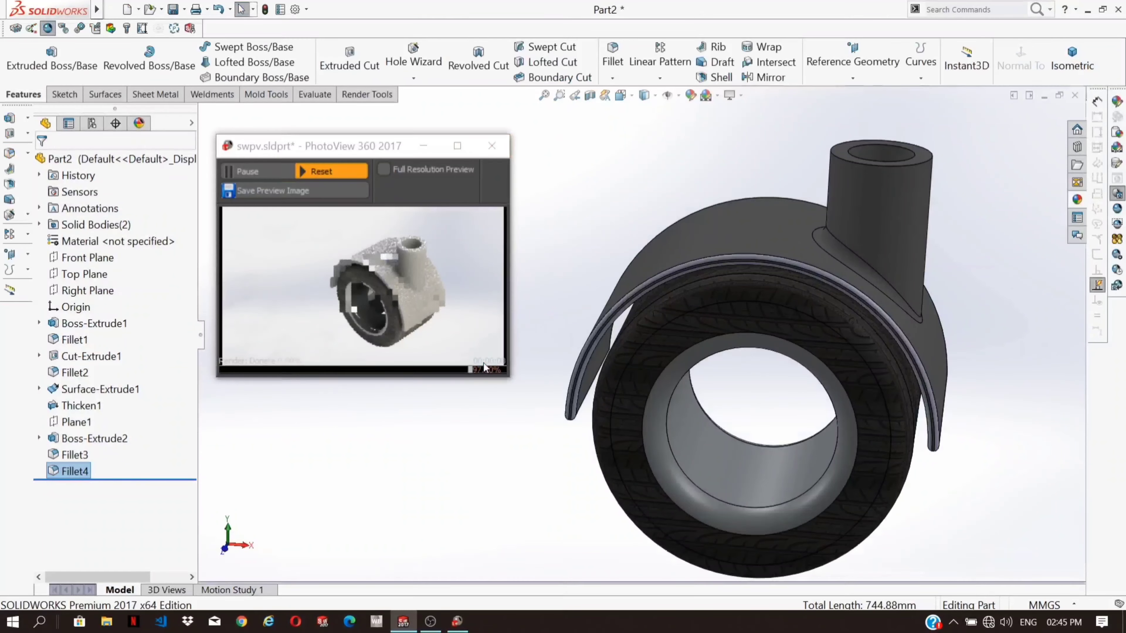
# Step: Copy the cover's appearance and paste it onto the cover edge fillet, Fillet4
pyautogui.rightClick(686, 250)
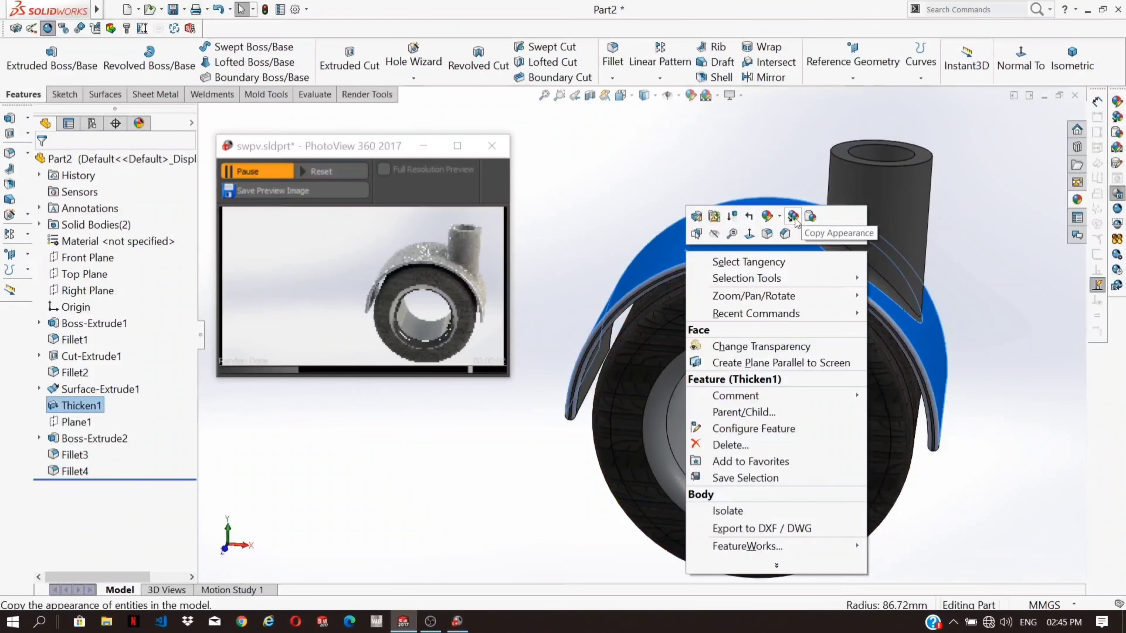
pyautogui.scroll(-5, 737, 277)
pyautogui.rightClick(72, 473)
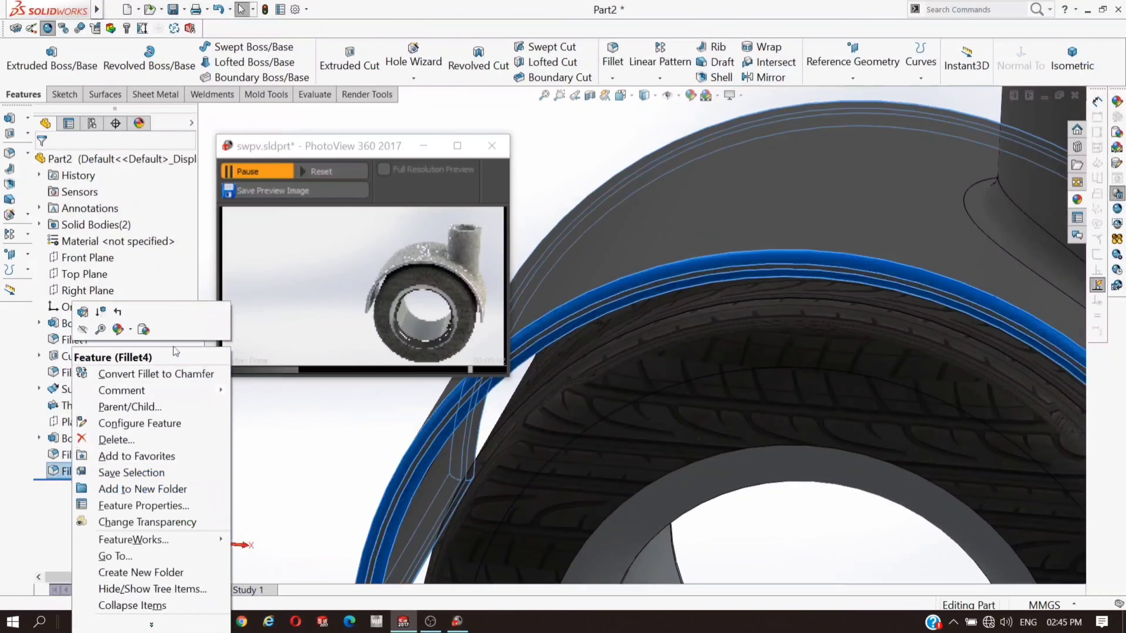
pyautogui.press('Escape')
pyautogui.scroll(6, 789, 305)
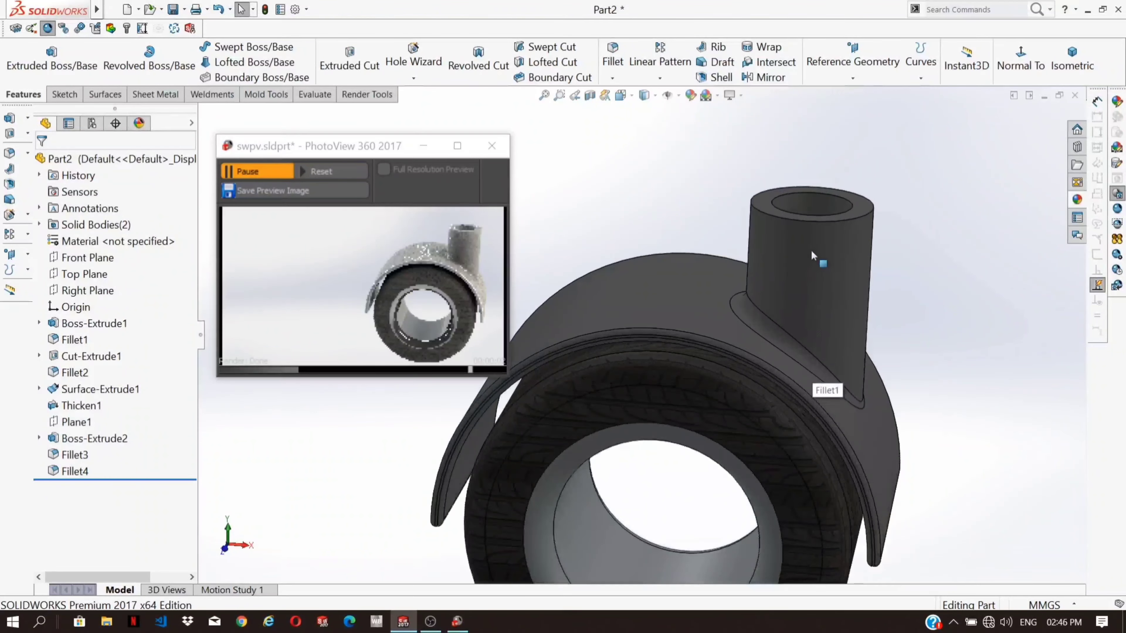
# Step: Fillet the inner and outer top edges of the vertical tube with a 4 mm radius
pyautogui.scroll(-5, 834, 217)
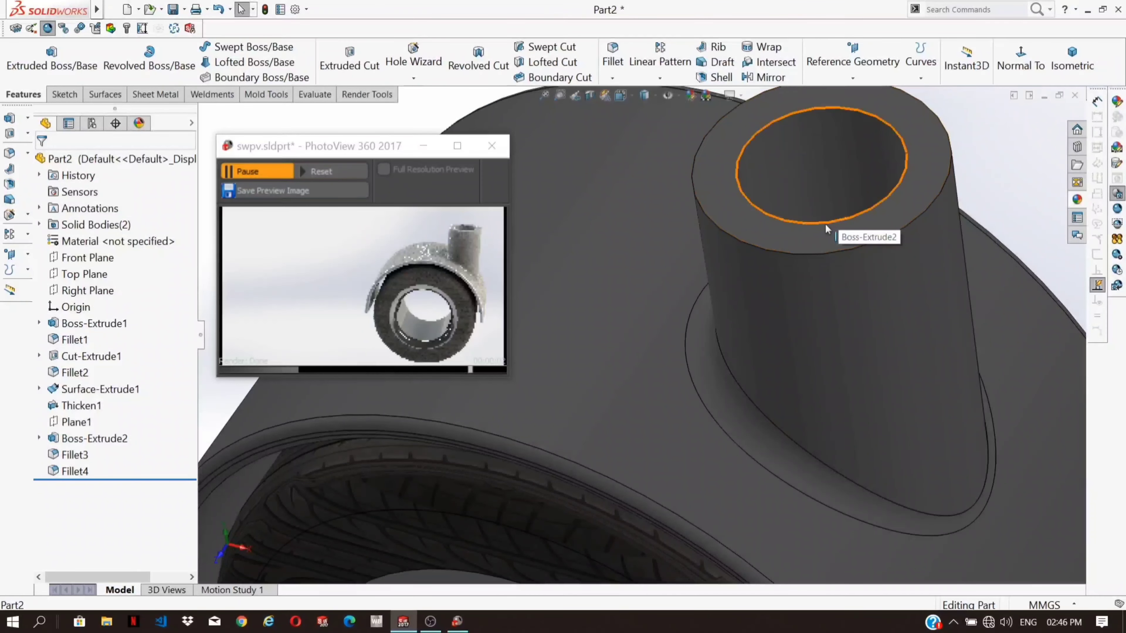
pyautogui.click(826, 221)
pyautogui.keyDown('ctrl'); pyautogui.click(837, 251); pyautogui.keyUp('ctrl')
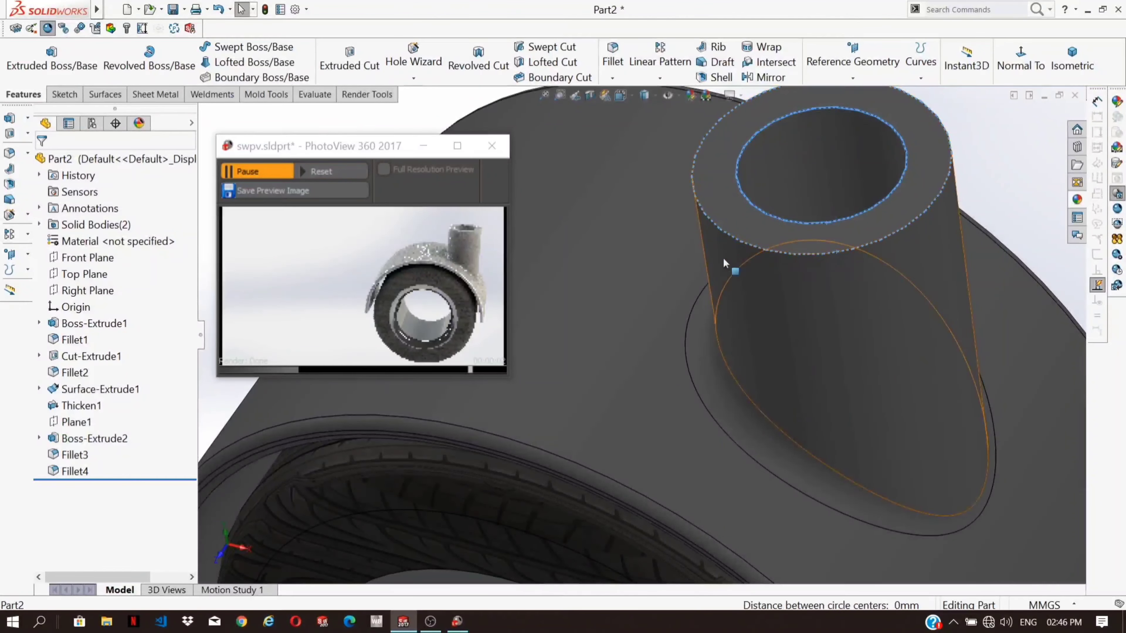
pyautogui.click(613, 55)
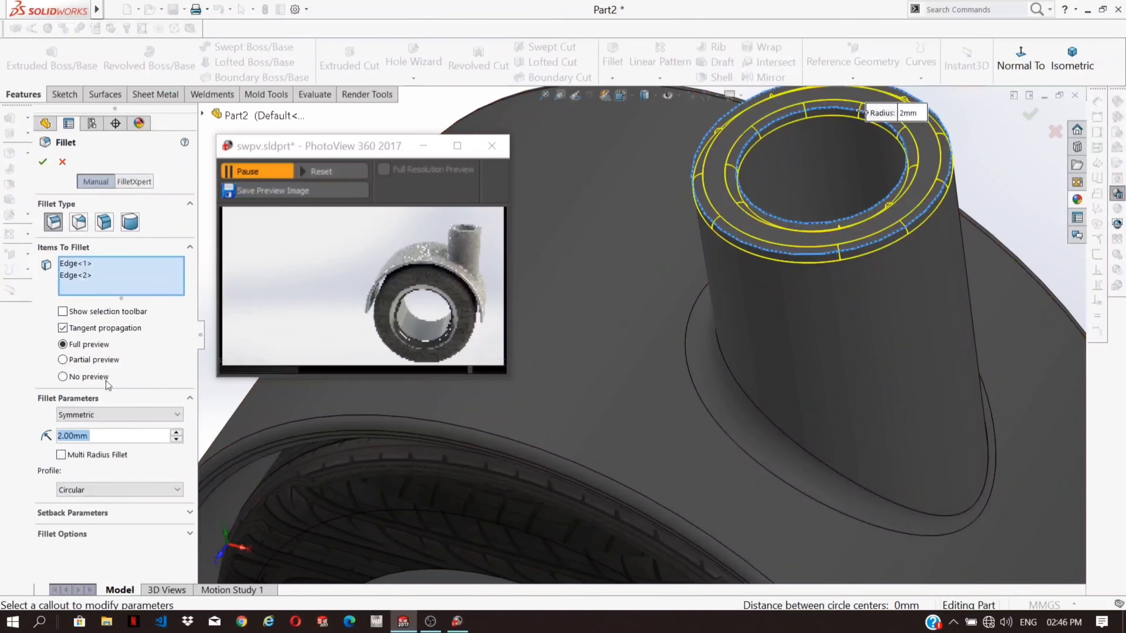
pyautogui.write('5')
pyautogui.press('Return')
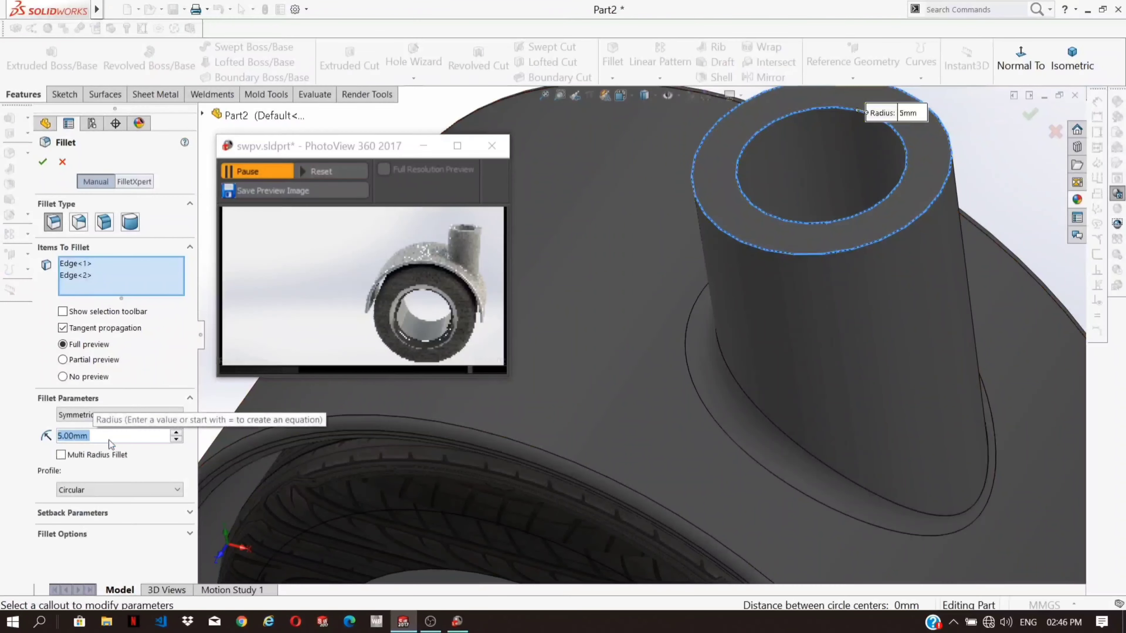
pyautogui.write('4')
pyautogui.press('Return')
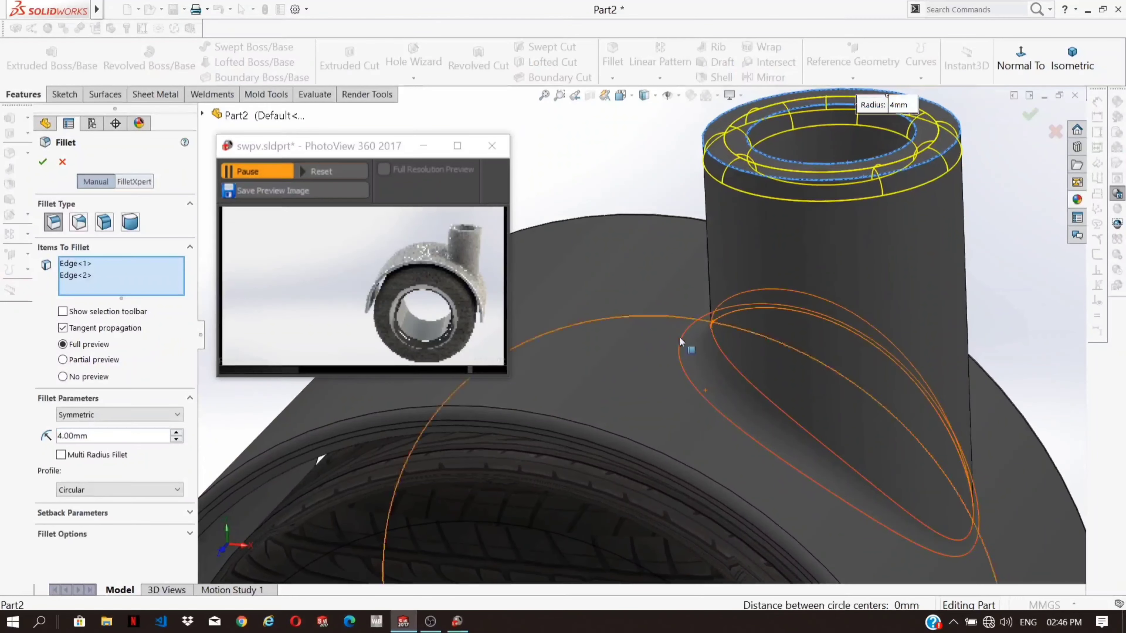
pyautogui.press('Return')
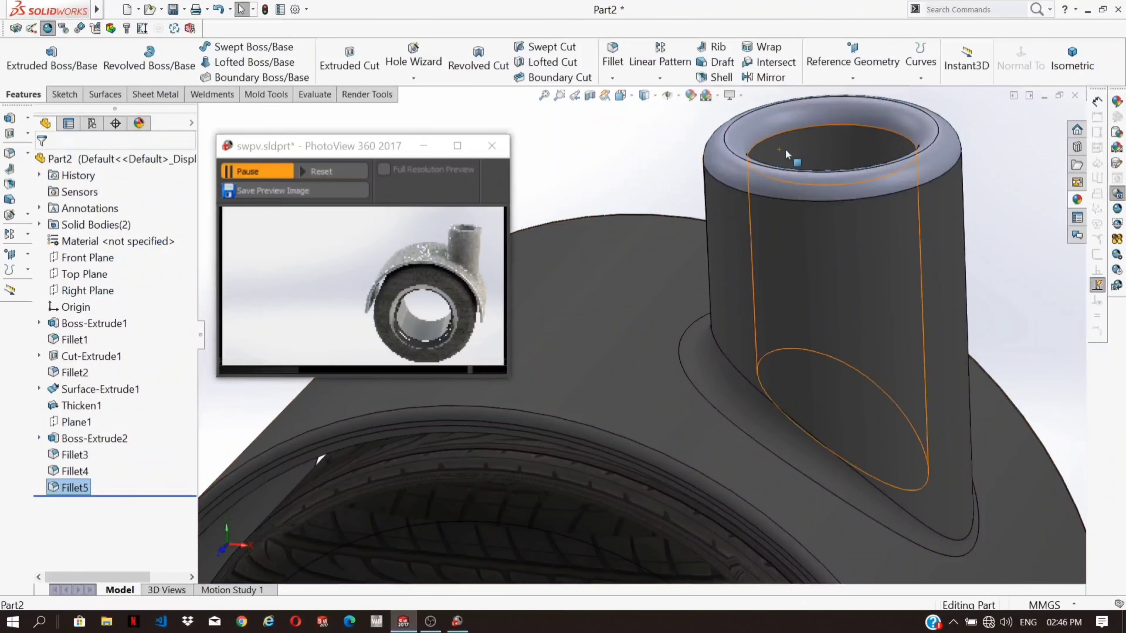
# Step: Paste the copied cover appearance onto the tube's top fillet, Fillet5, and run the final render in isometric view
pyautogui.rightClick(69, 488)
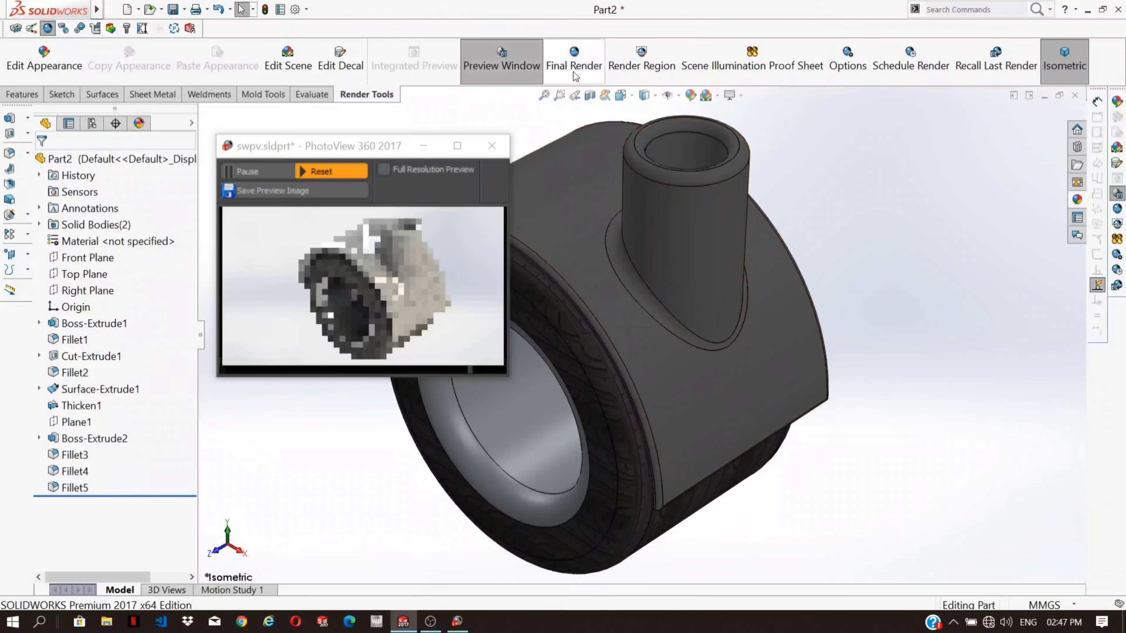
pyautogui.click(575, 75)
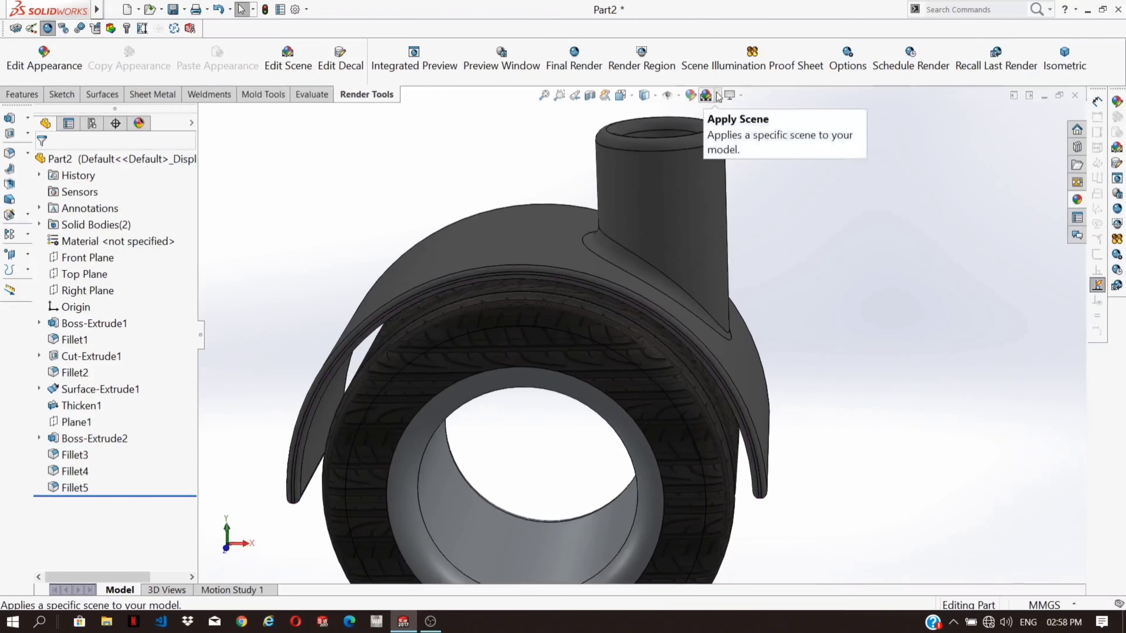
# Step: Apply the 3 Point Blue scene and view the wheel in isometric orientation
pyautogui.click(717, 95)
pyautogui.click(727, 245)
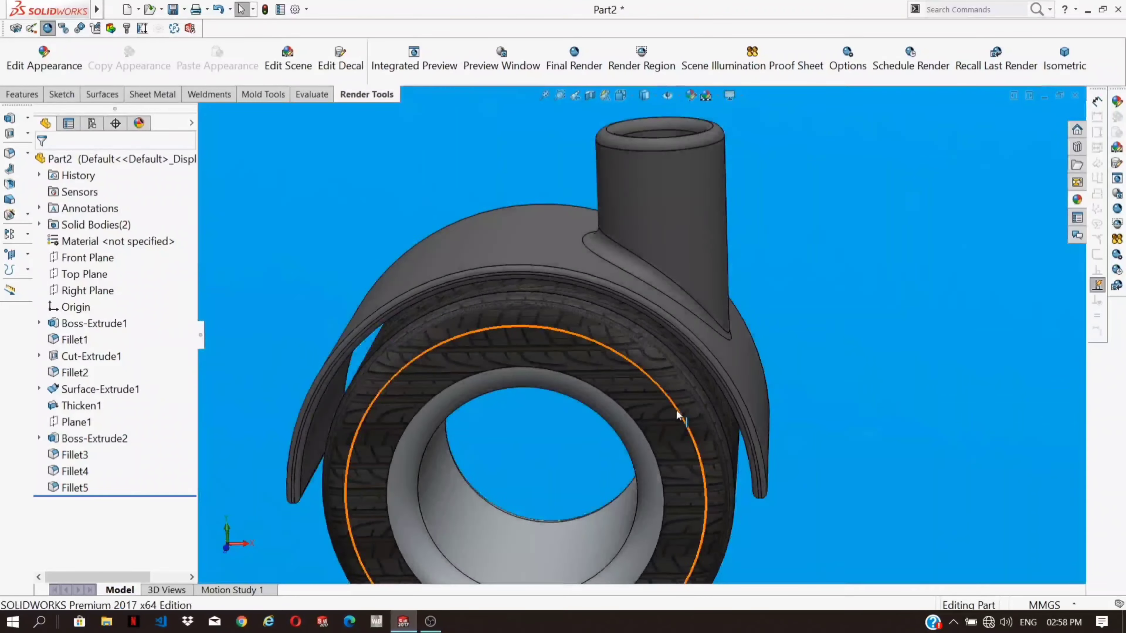
pyautogui.moveTo(672, 414); pyautogui.dragTo(364, 530, button='middle')
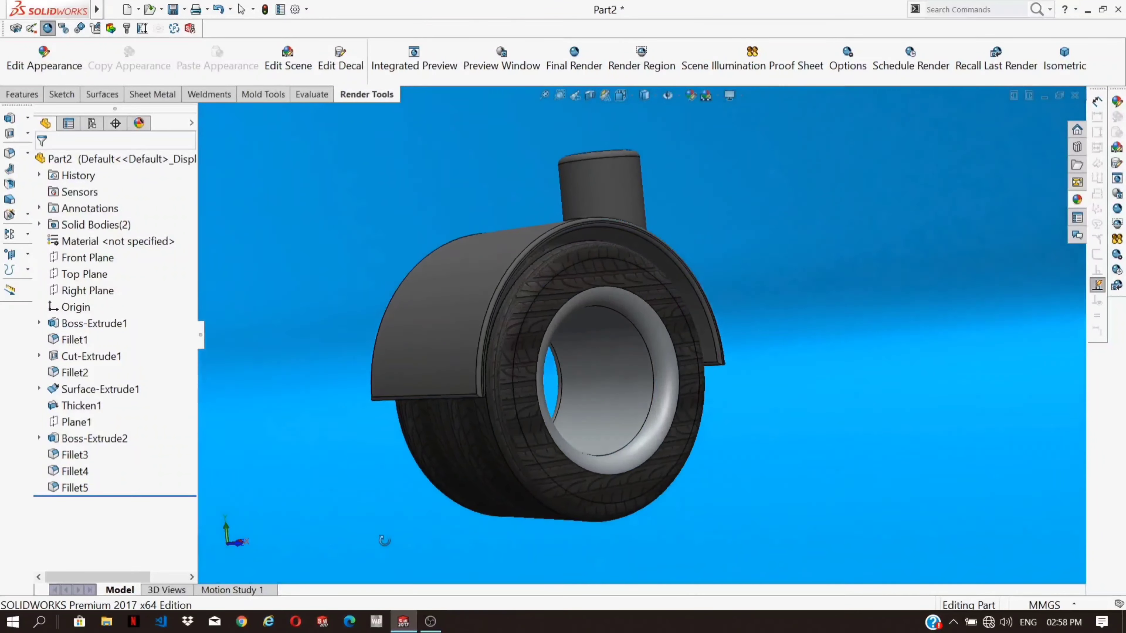
pyautogui.click(1064, 58)
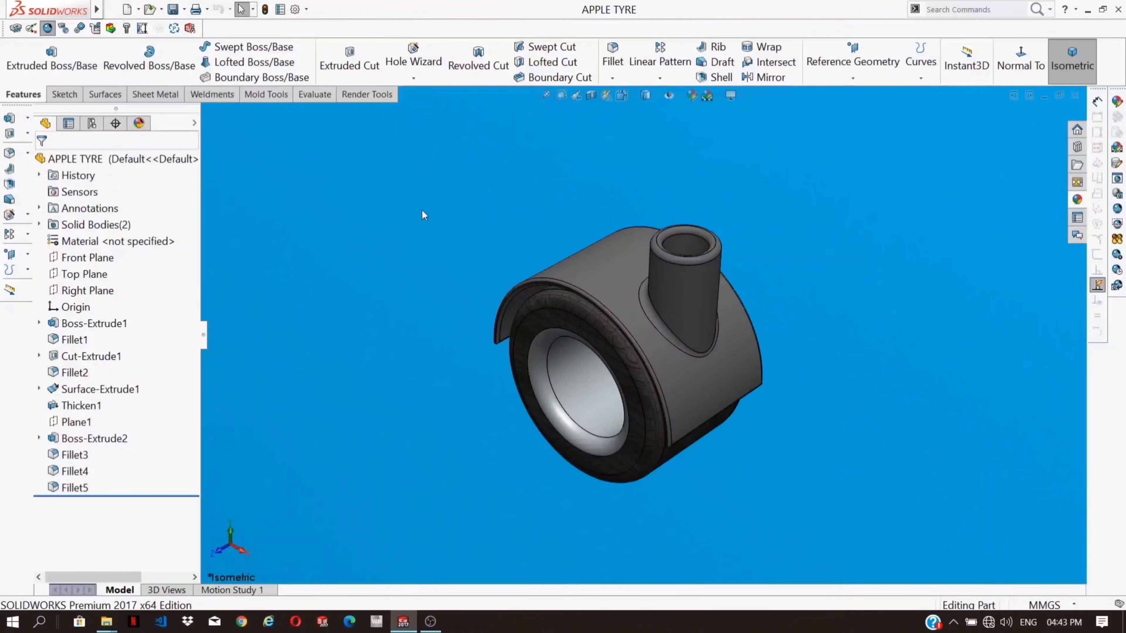
# Step: Create a reference plane midway between the two opposite flat side faces of the tyre
pyautogui.scroll(3, 670, 421)
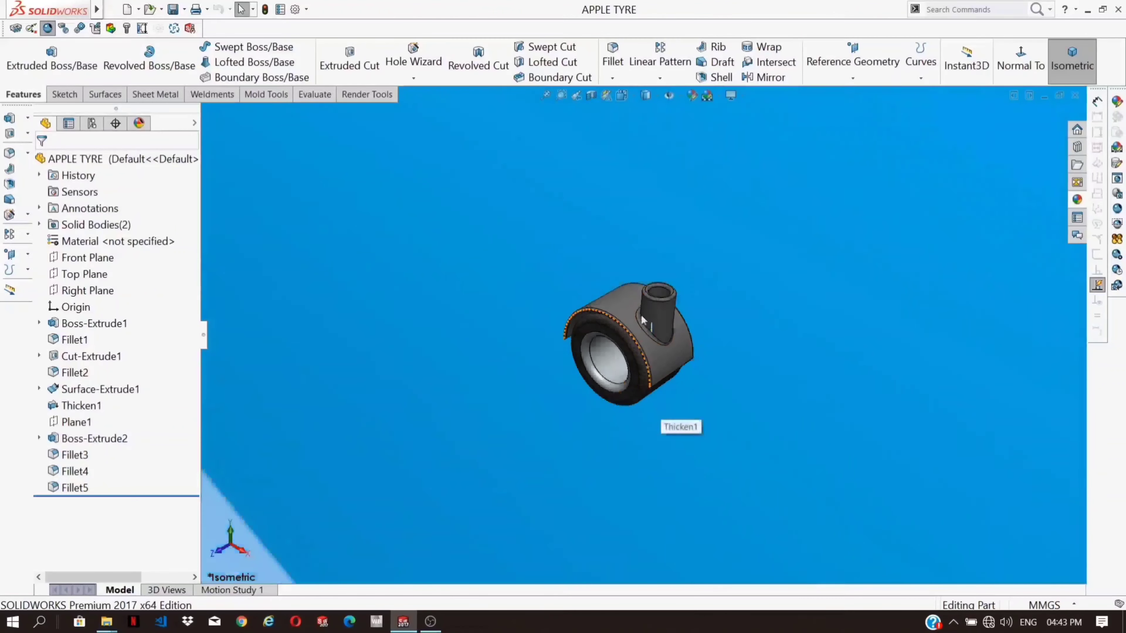
pyautogui.scroll(-4, 669, 421)
pyautogui.moveTo(670, 421); pyautogui.dragTo(705, 410, button='middle')
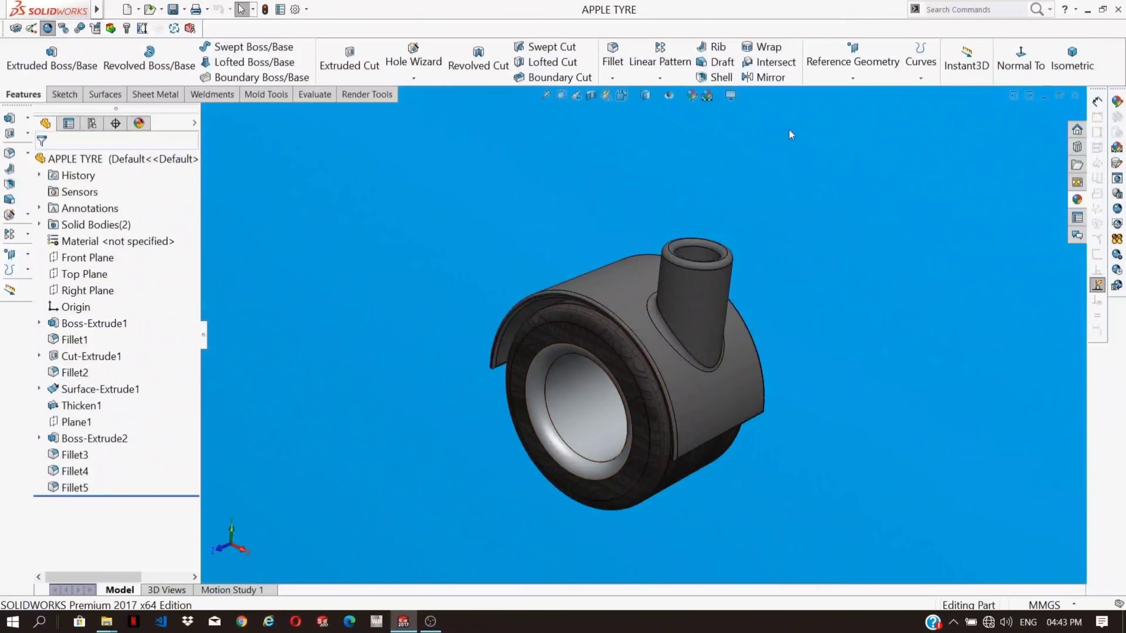
pyautogui.click(853, 62)
pyautogui.click(832, 93)
pyautogui.scroll(-5, 611, 363)
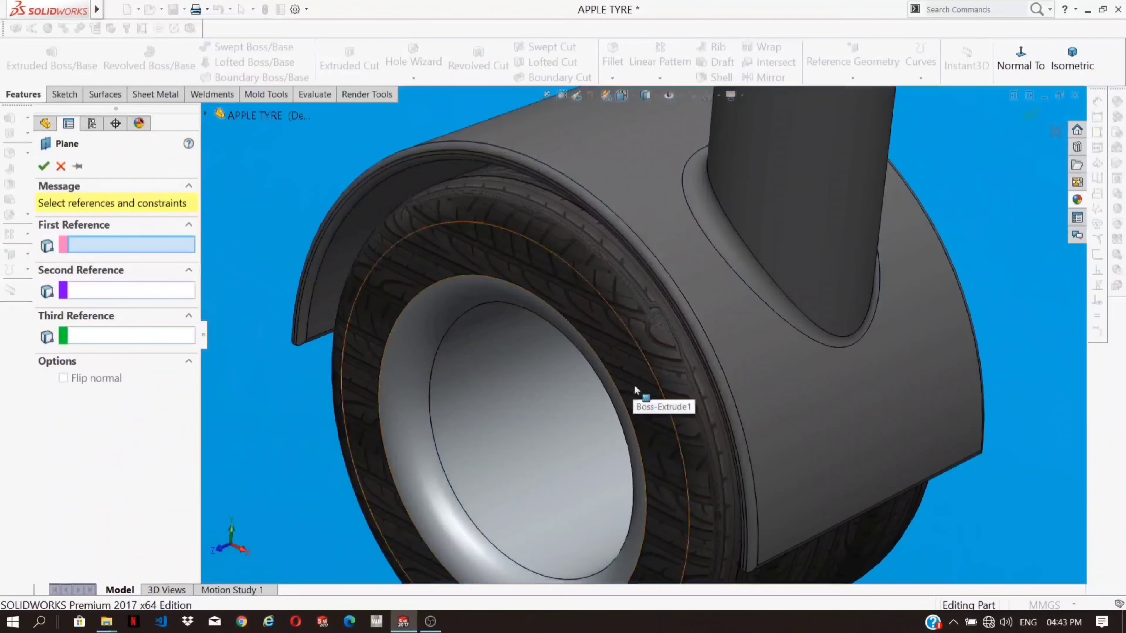
pyautogui.click(634, 388)
pyautogui.moveTo(635, 388); pyautogui.dragTo(609, 441, button='middle')
pyautogui.click(865, 318)
pyautogui.moveTo(866, 318); pyautogui.dragTo(754, 442, button='middle')
pyautogui.scroll(5, 754, 442)
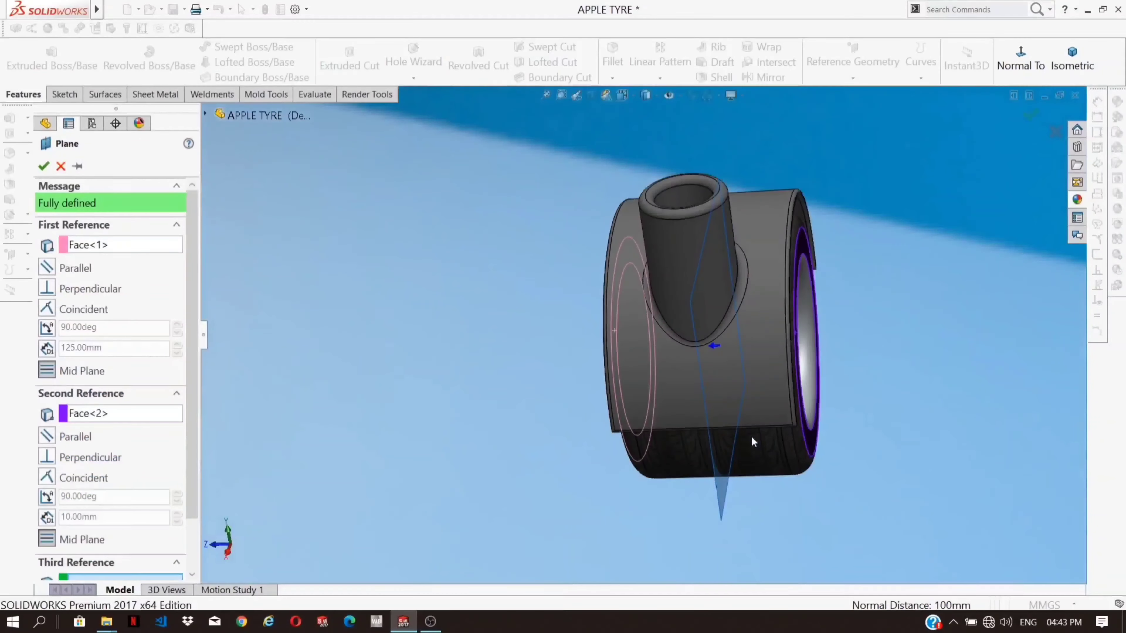
pyautogui.rightClick(707, 287)
# Step: Apply the 3 Point Faded (Default) scene to the model
pyautogui.moveTo(749, 334); pyautogui.dragTo(828, 292, button='middle')
pyautogui.click(718, 95)
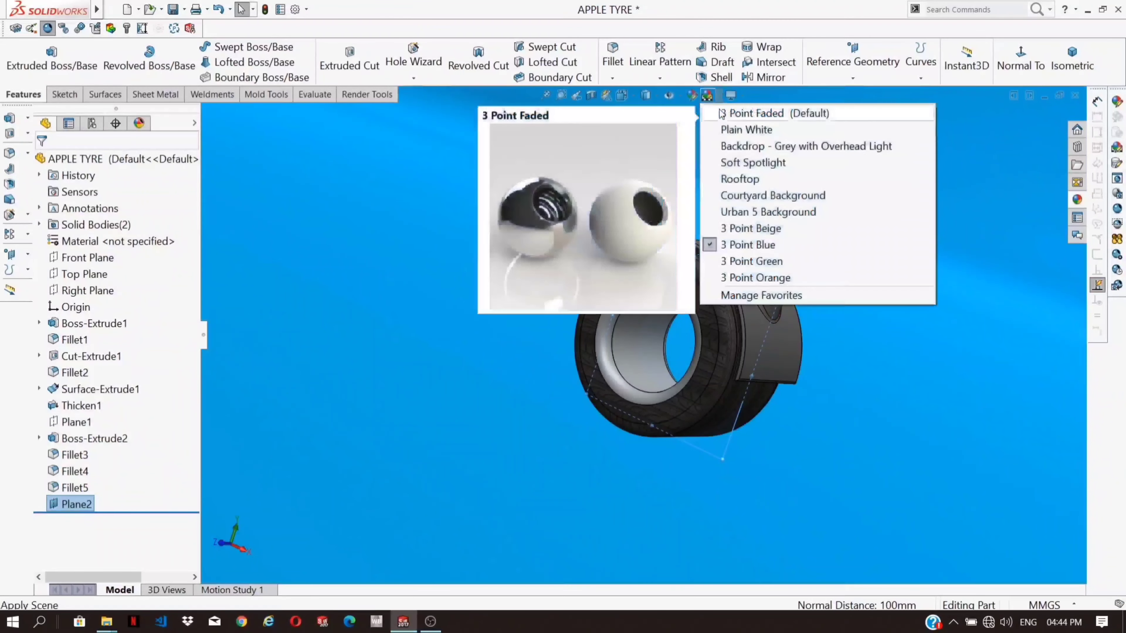
pyautogui.click(722, 114)
pyautogui.scroll(-1, 759, 357)
pyautogui.moveTo(683, 380); pyautogui.dragTo(719, 395, button='middle')
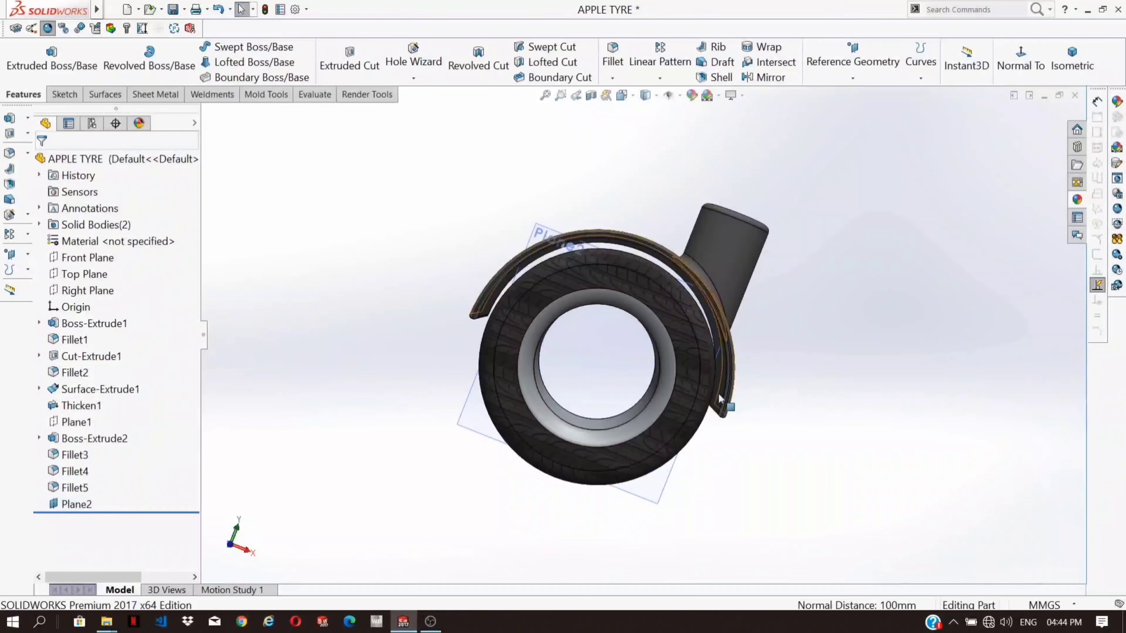
# Step: Sketch a circle about 28.7 mm in diameter on Plane2, centred on the origin inside the wheel's hole
pyautogui.rightClick(76, 505)
pyautogui.click(138, 327)
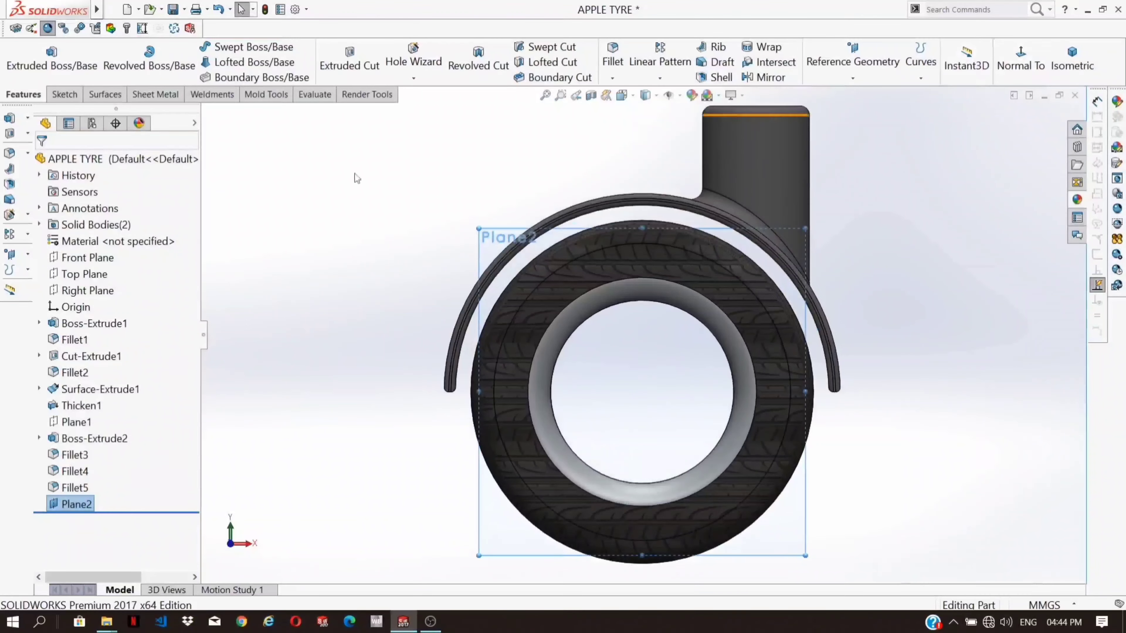
pyautogui.click(63, 94)
pyautogui.click(21, 55)
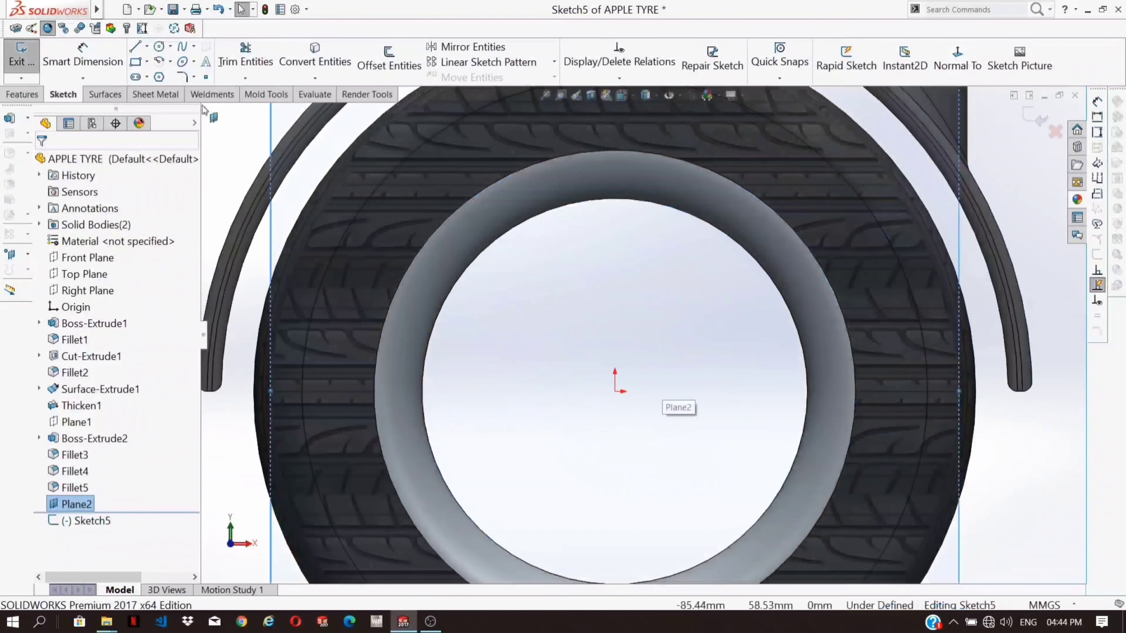
pyautogui.click(615, 391)
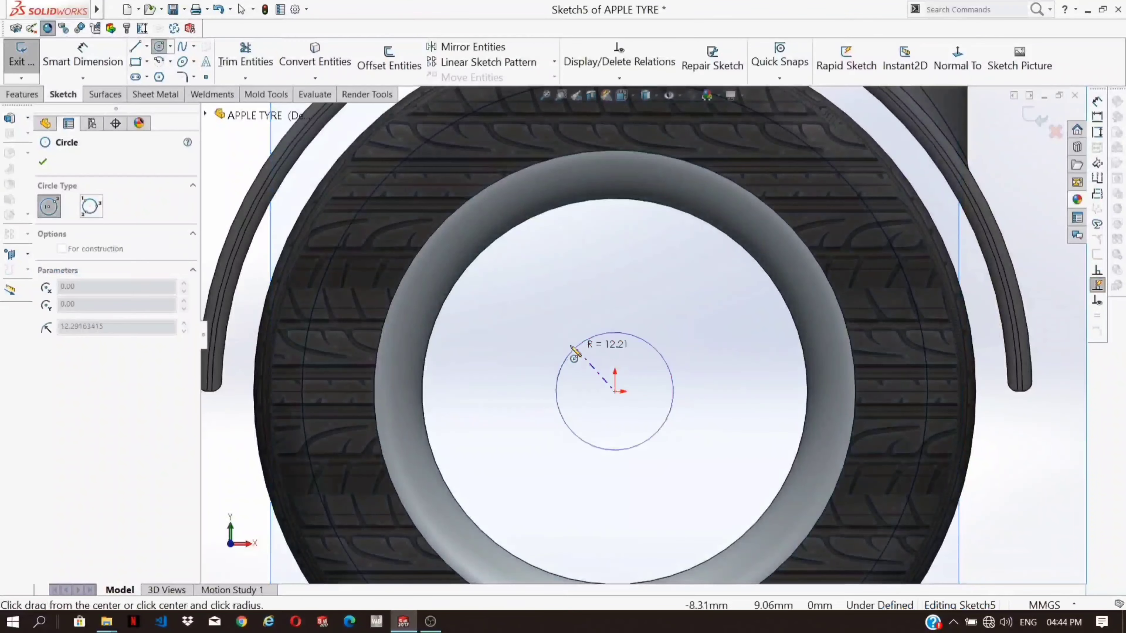
pyautogui.click(568, 342)
pyautogui.press('Escape')
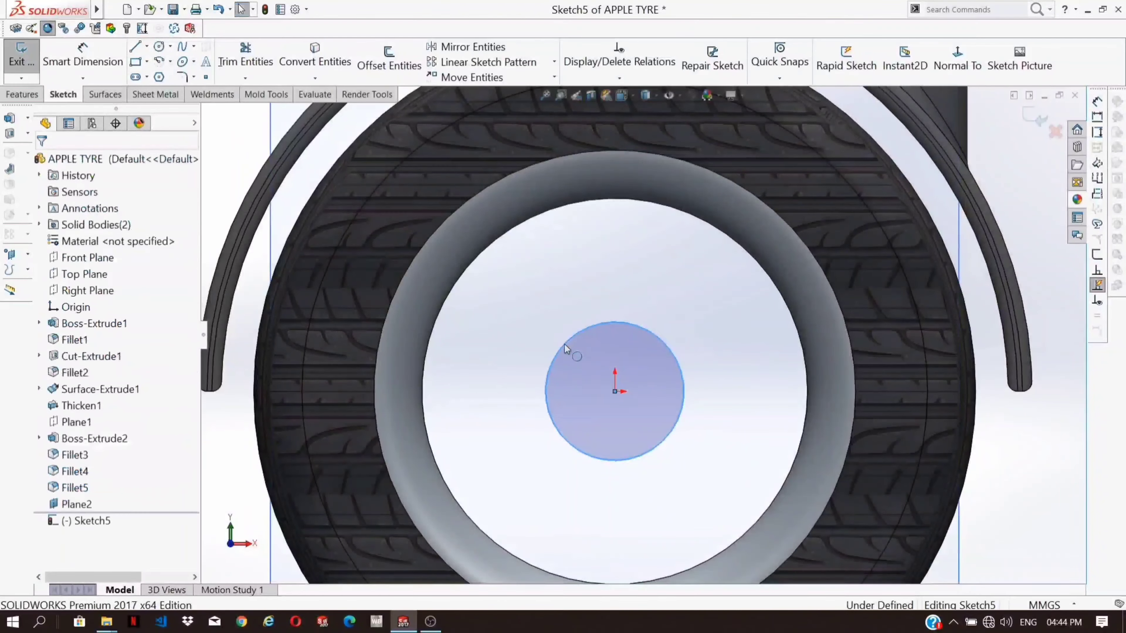
# Step: Set up a boss extrusion of the circle with the Up To Surface end condition in both directions
pyautogui.click(27, 94)
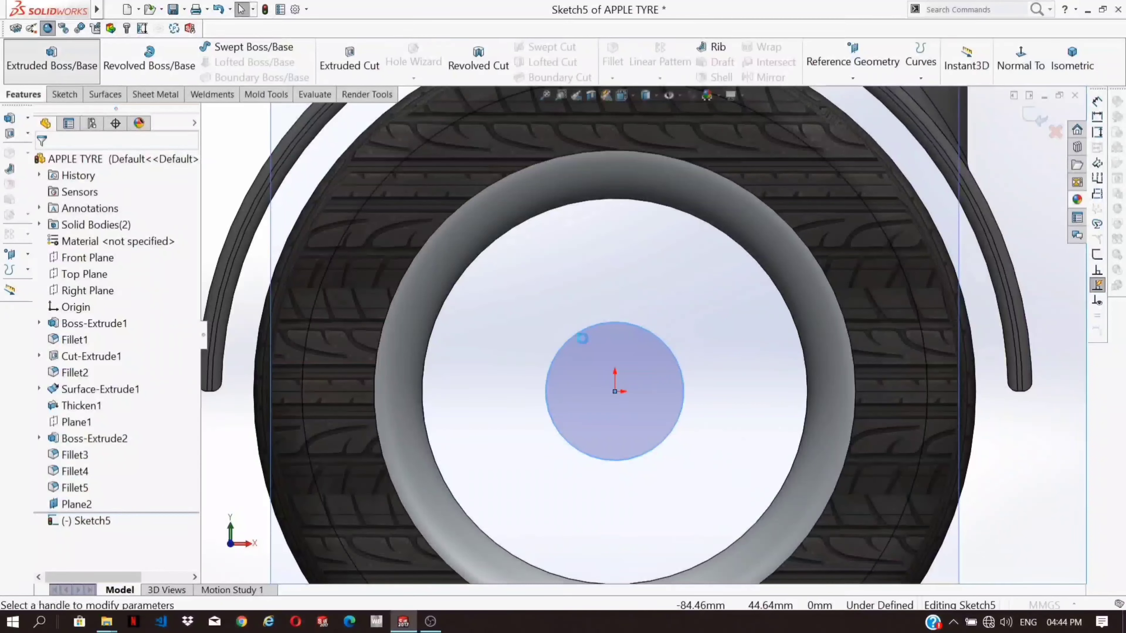
pyautogui.click(137, 244)
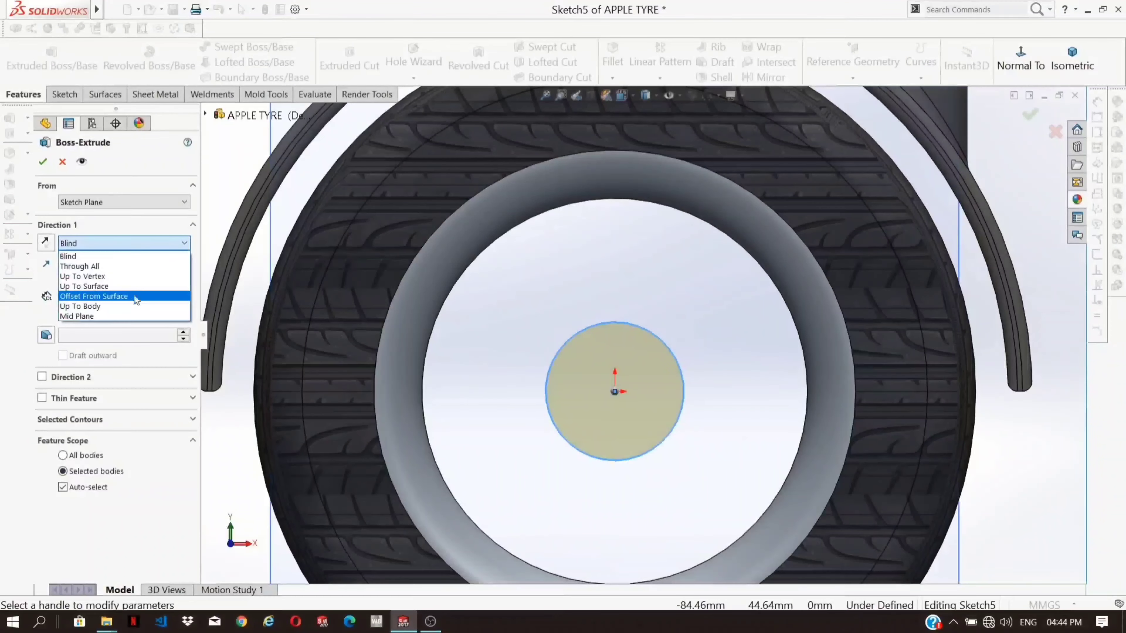
pyautogui.click(121, 317)
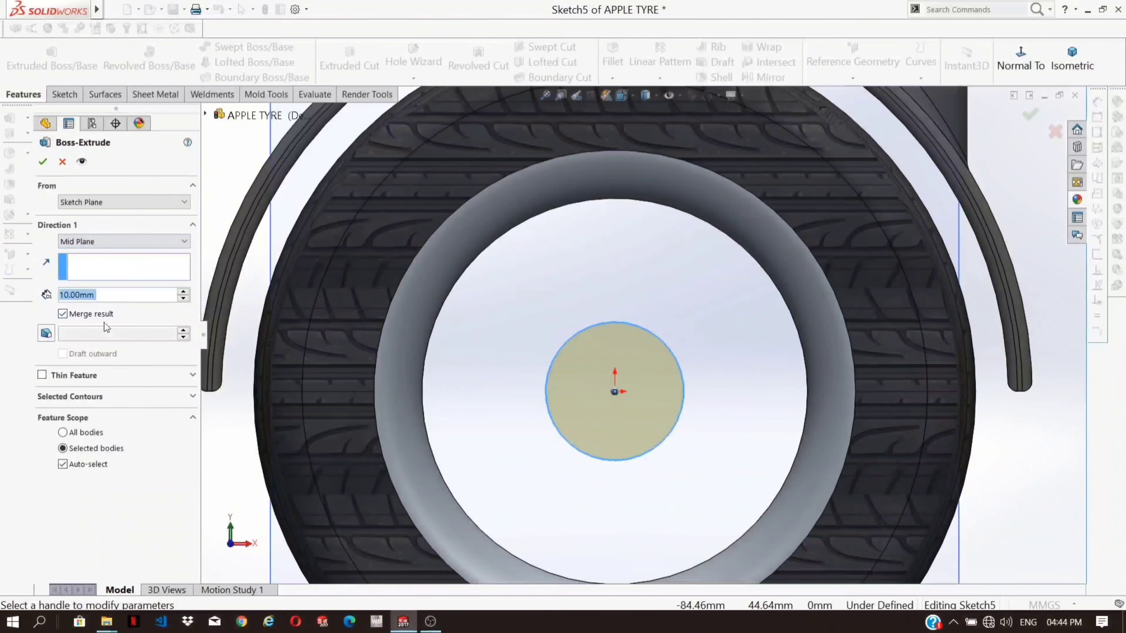
pyautogui.click(79, 376)
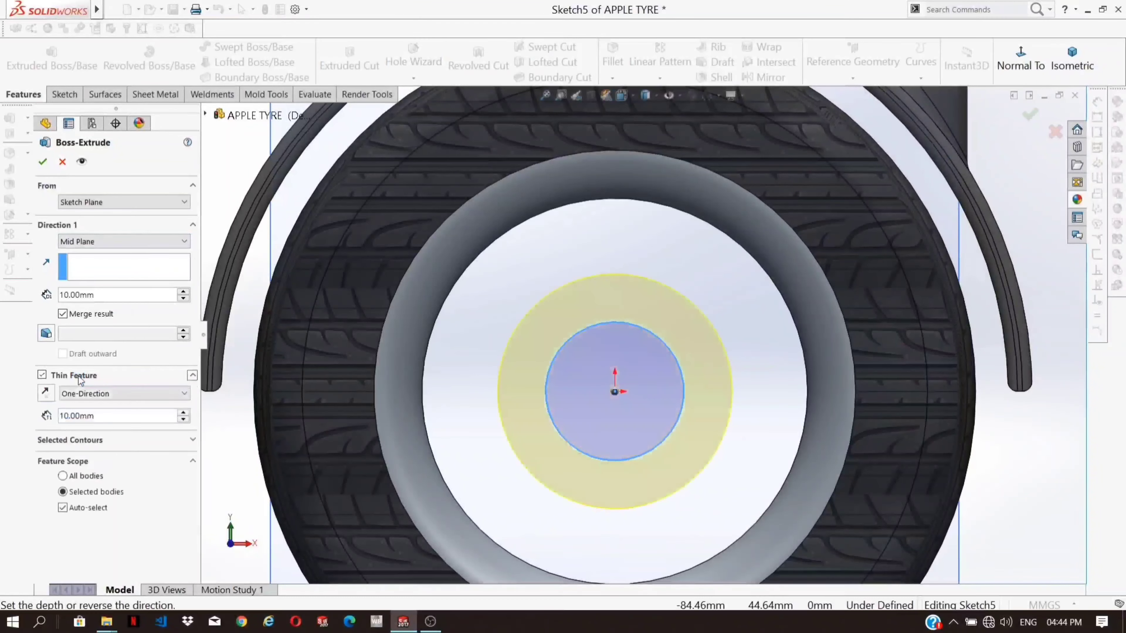
pyautogui.click(80, 376)
pyautogui.click(110, 245)
pyautogui.click(120, 281)
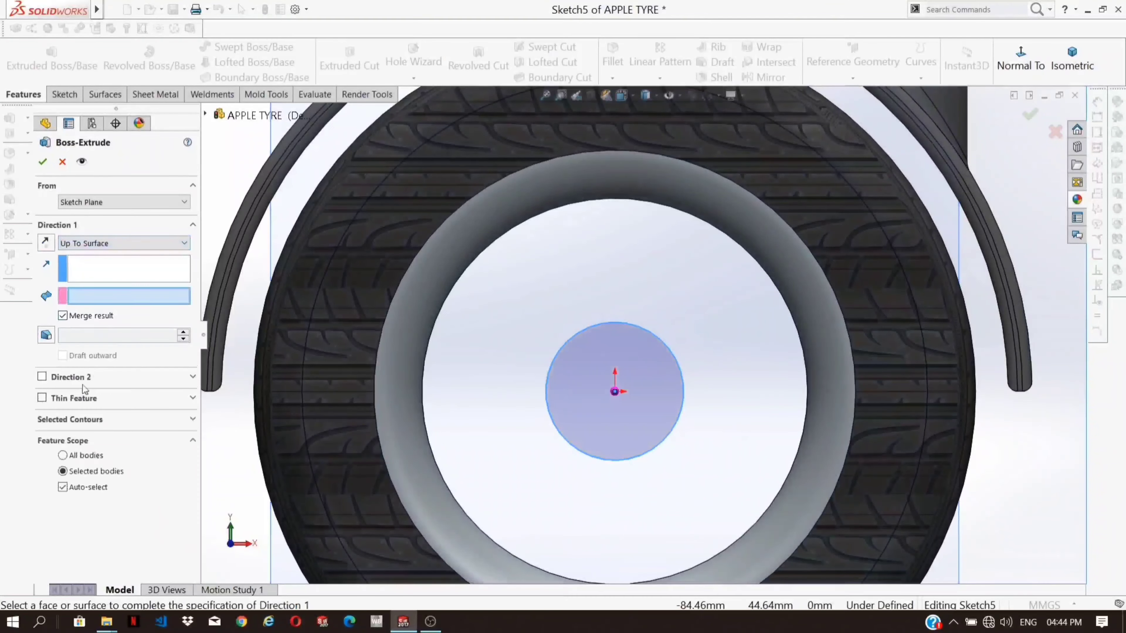
pyautogui.click(133, 377)
pyautogui.click(124, 393)
pyautogui.click(111, 432)
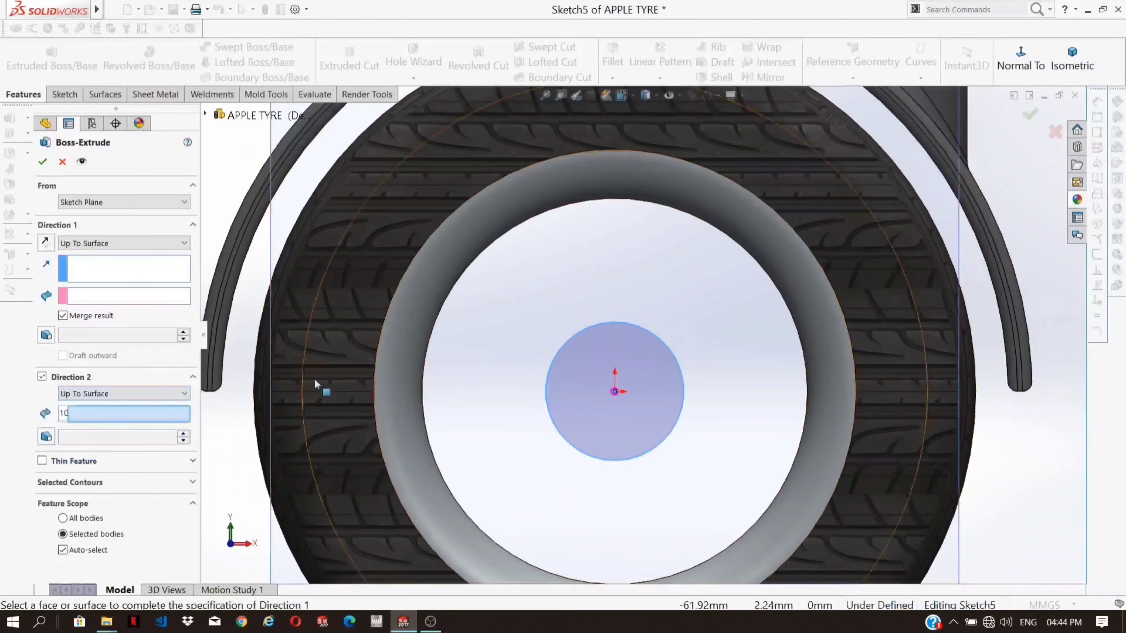
# Step: Assign the tyre's flat side face on the Direction 2 side as that direction's end surface
pyautogui.scroll(4, 635, 379)
pyautogui.moveTo(635, 373); pyautogui.dragTo(834, 412, button='middle')
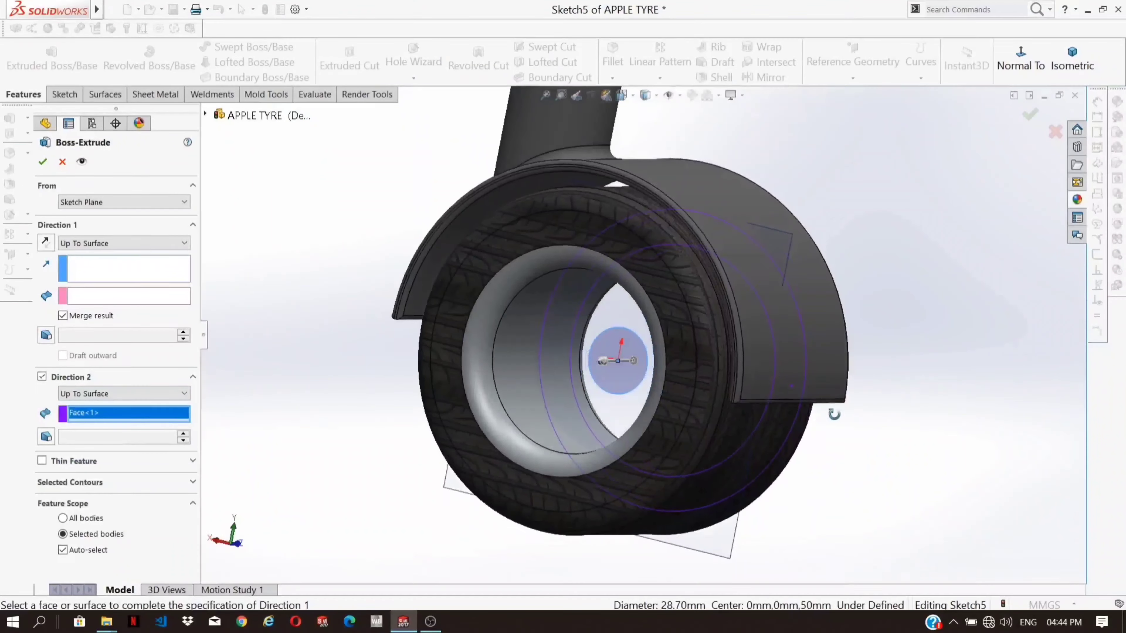
pyautogui.click(672, 395)
pyautogui.moveTo(860, 375)
pyautogui.mouseDown(button='middle')
pyautogui.moveTo(704, 349)
pyautogui.moveTo(761, 380)
pyautogui.moveTo(850, 387)
pyautogui.mouseUp(button='middle')
pyautogui.scroll(4, 691, 347)
pyautogui.scroll(-4, 900, 355)
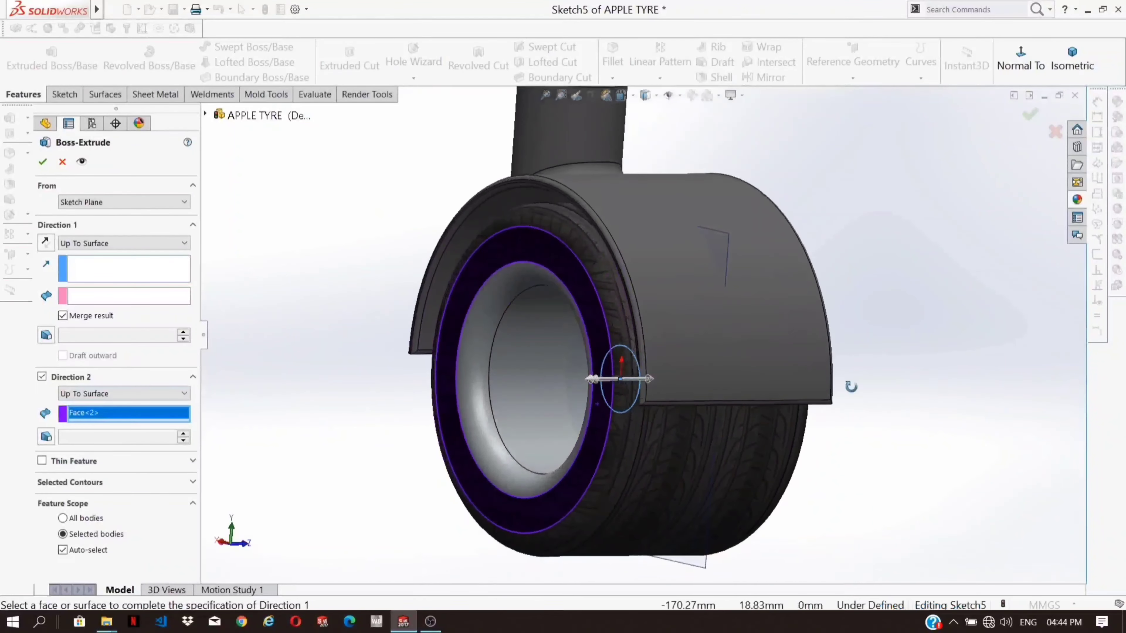
# Step: Assign the opposite flat side face of the tyre as the Direction 1 end surface and complete the shaft extrusion
pyautogui.click(121, 260)
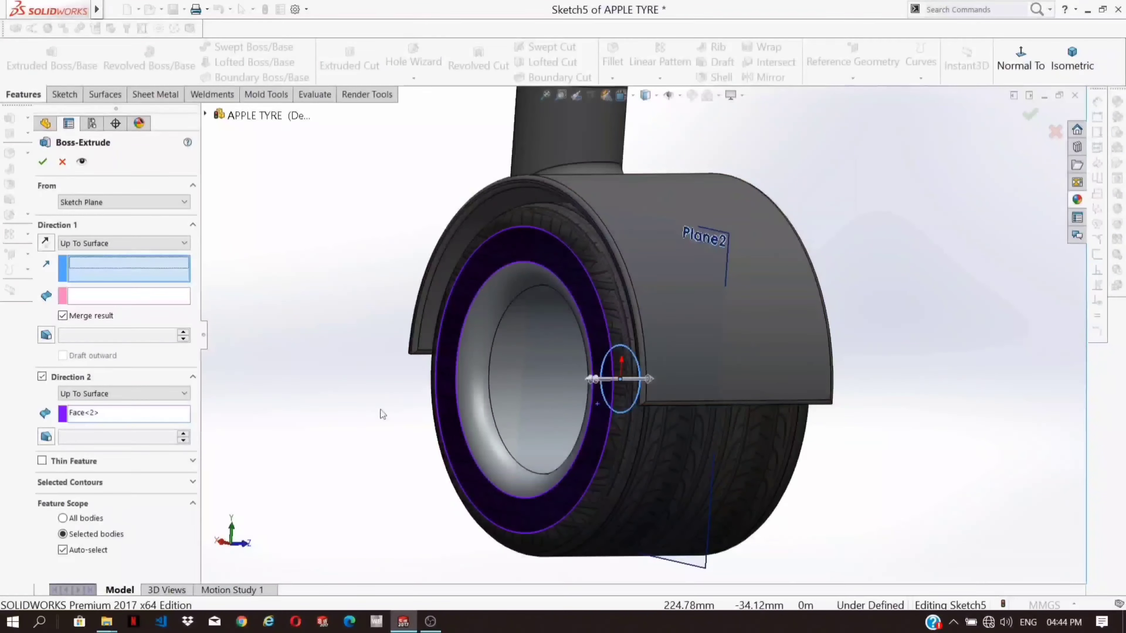
pyautogui.click(87, 297)
pyautogui.moveTo(766, 515); pyautogui.dragTo(408, 490, button='middle')
pyautogui.click(582, 433)
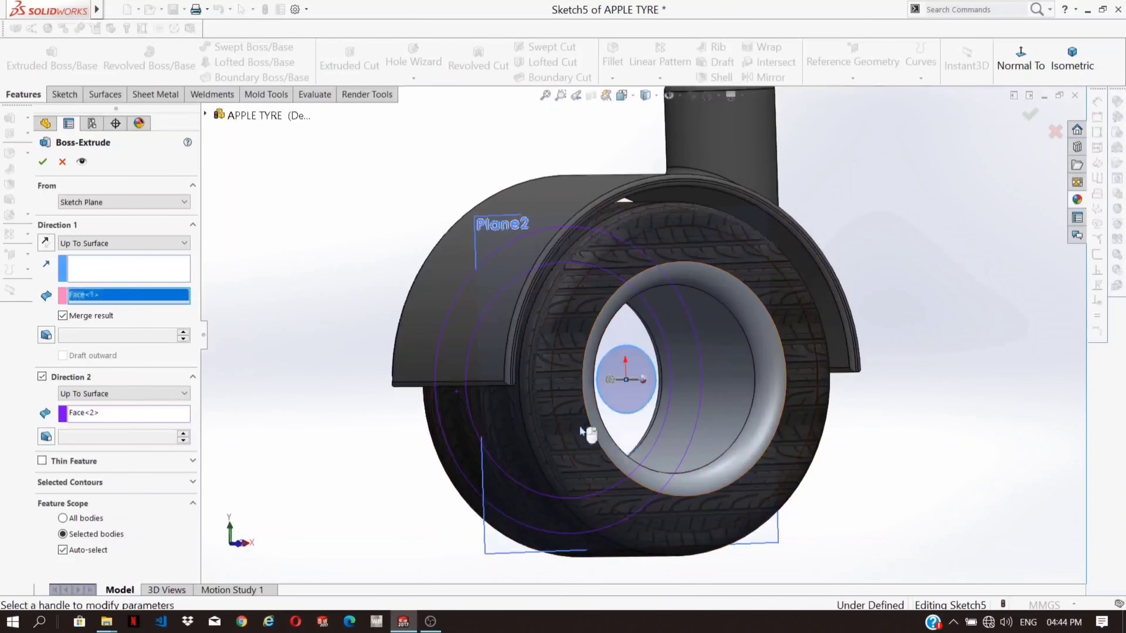
pyautogui.moveTo(804, 489); pyautogui.dragTo(704, 427, button='middle')
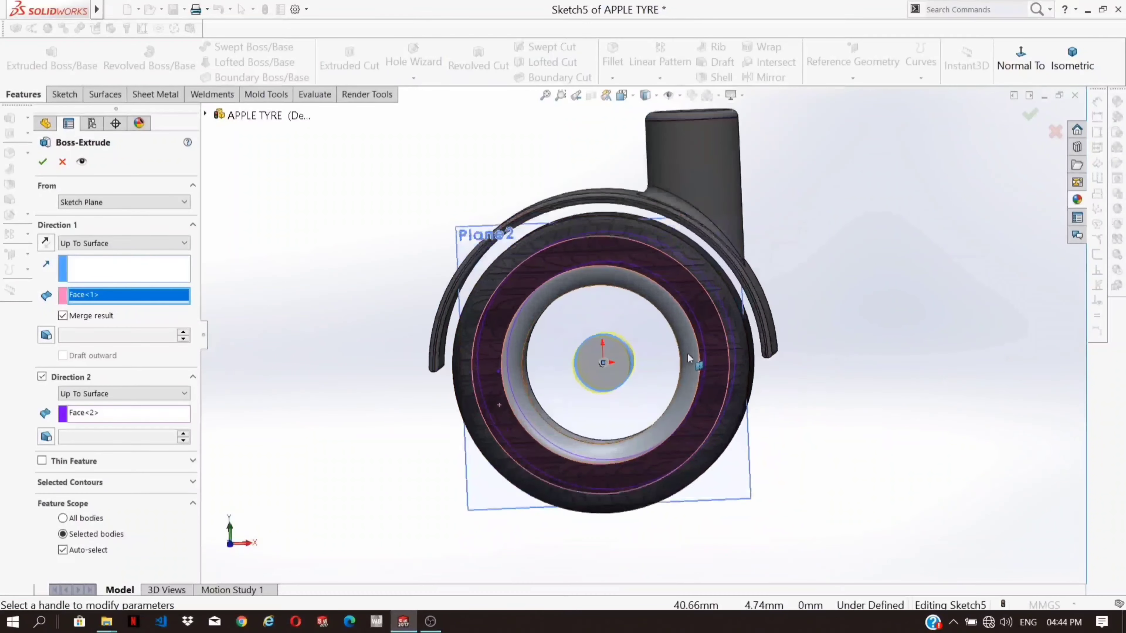
pyautogui.moveTo(689, 358); pyautogui.dragTo(701, 392, button='middle')
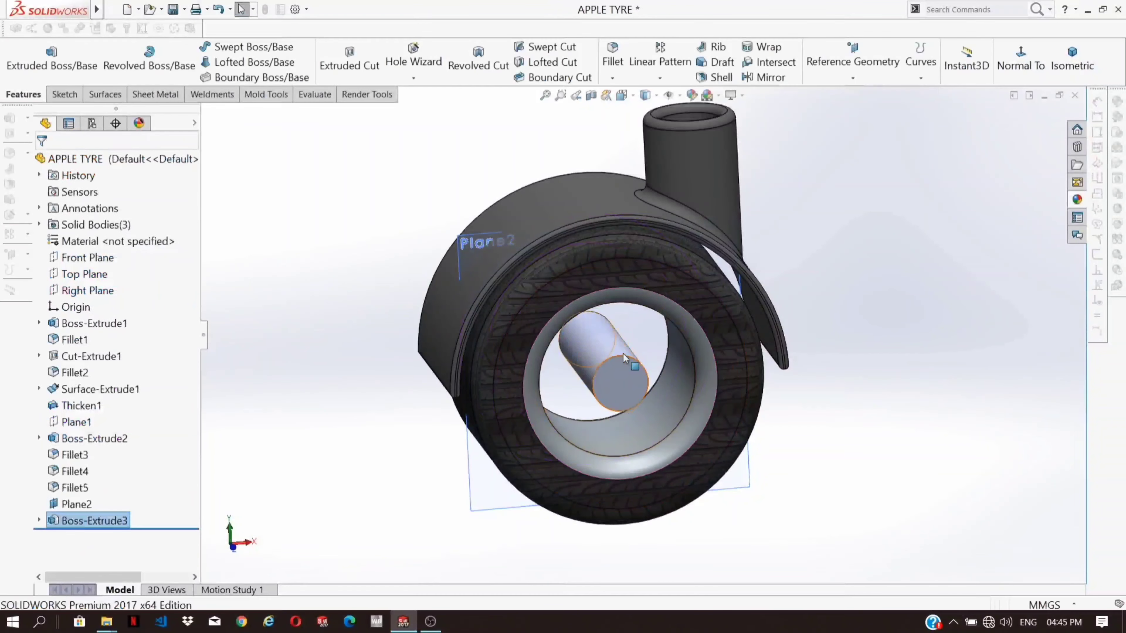
# Step: Sketch a concentric circle of about 11.5 mm radius on the end face of the central shaft
pyautogui.scroll(-2, 626, 365)
pyautogui.moveTo(621, 391); pyautogui.dragTo(572, 354, button='middle')
pyautogui.click(633, 407)
pyautogui.rightClick(633, 410)
pyautogui.click(656, 306)
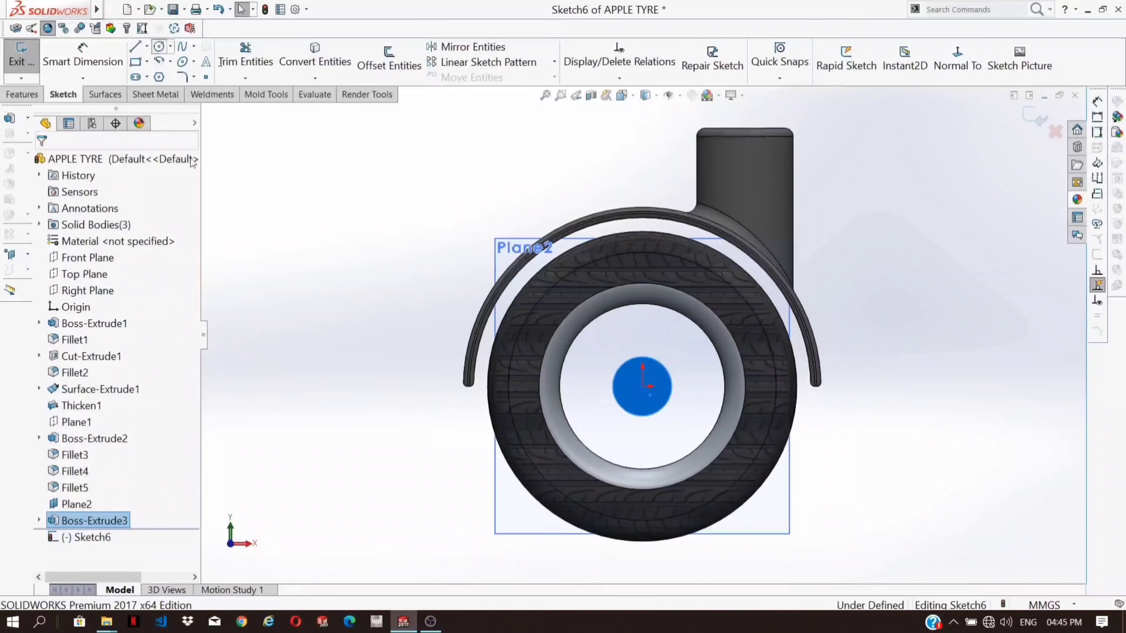
pyautogui.click(158, 46)
pyautogui.scroll(-3, 672, 377)
pyautogui.click(586, 428)
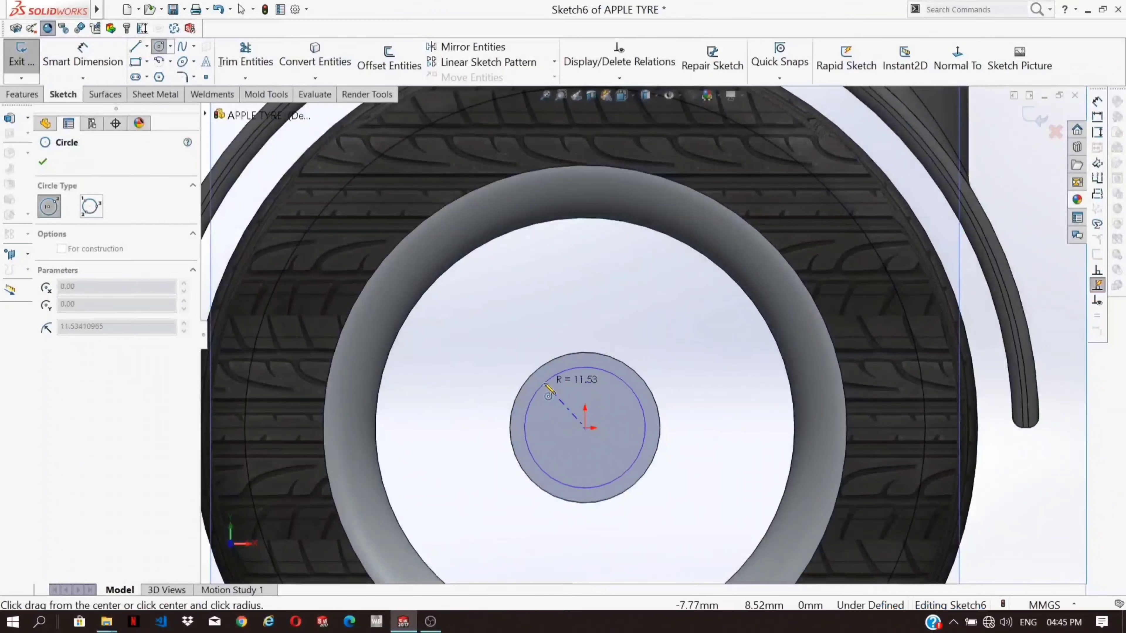
pyautogui.click(546, 384)
pyautogui.press('Escape')
# Step: Extrude the smaller circle outward from the shaft end as a 10 mm blind boss merged with the shaft
pyautogui.click(22, 94)
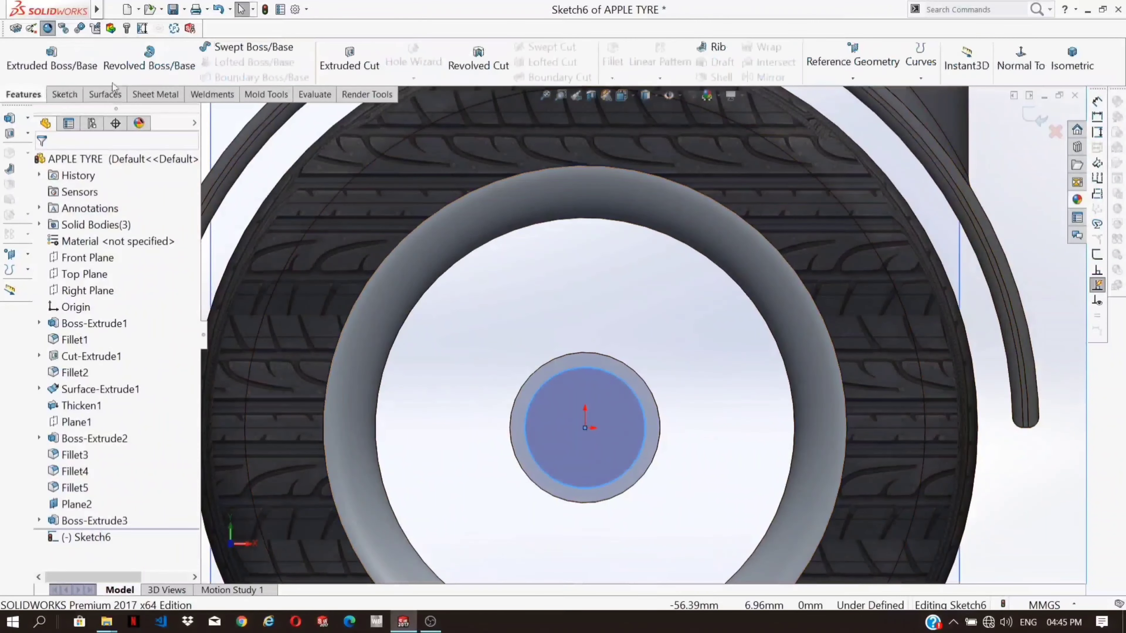
pyautogui.click(81, 81)
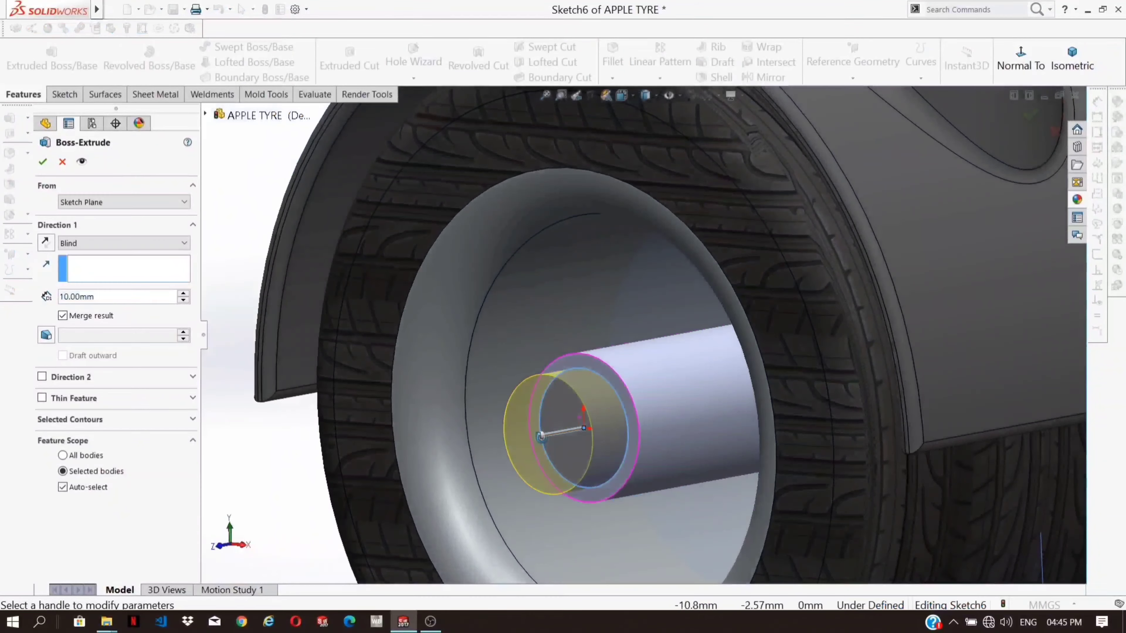
pyautogui.scroll(4, 623, 337)
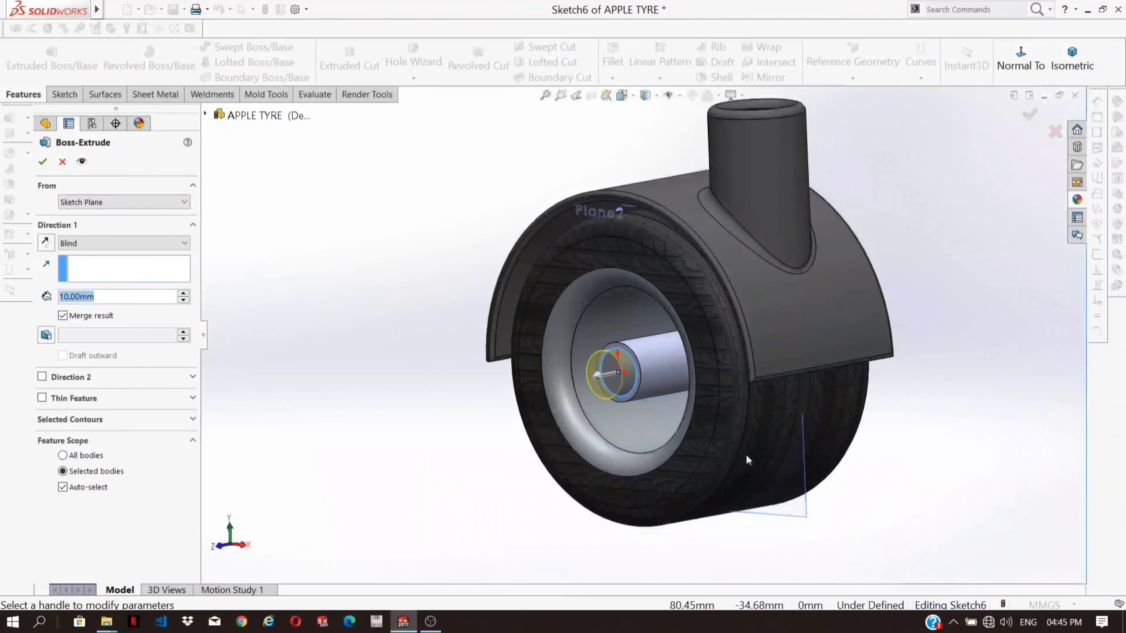
pyautogui.moveTo(747, 460); pyautogui.dragTo(696, 466, button='middle')
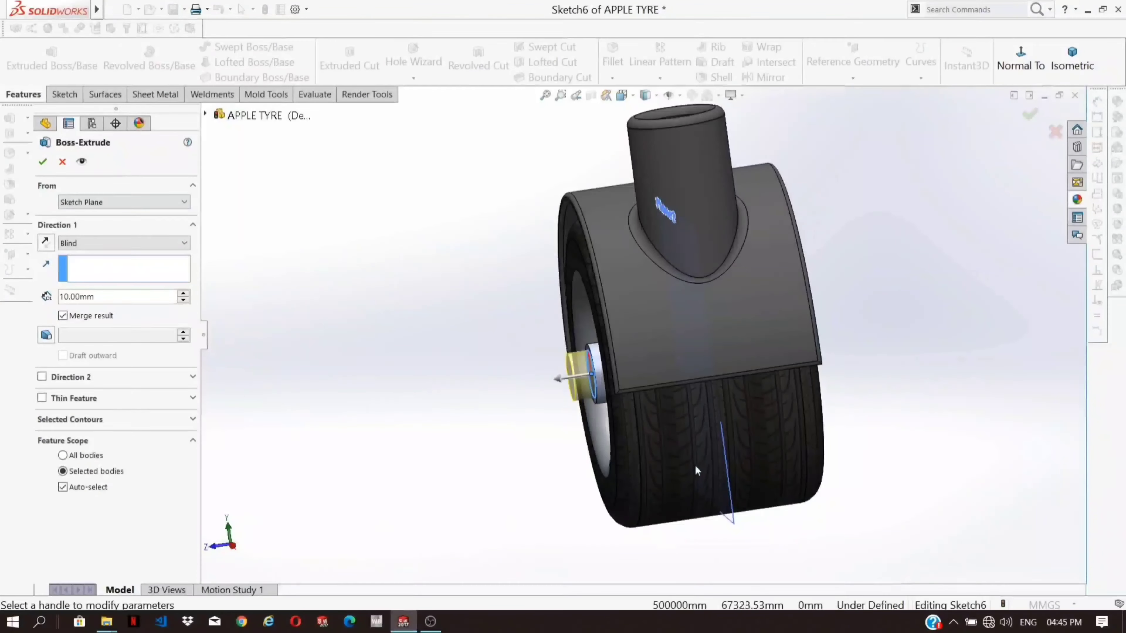
pyautogui.click(43, 162)
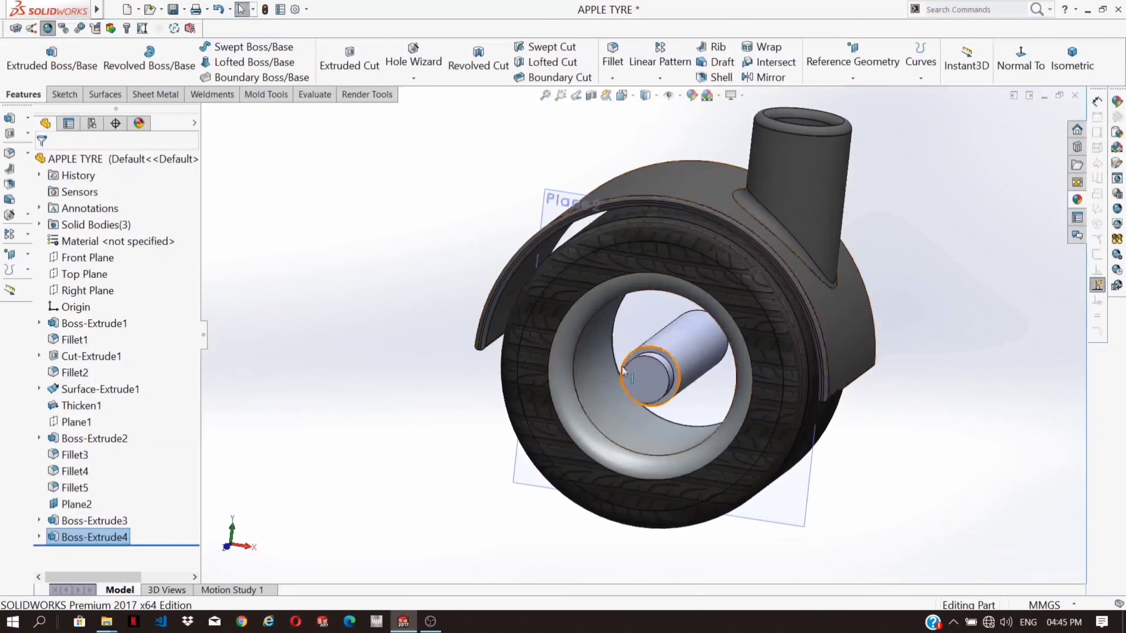
# Step: Mirror the small shaft-end boss about Plane2 to the other end of the shaft
pyautogui.click(779, 78)
pyautogui.click(536, 266)
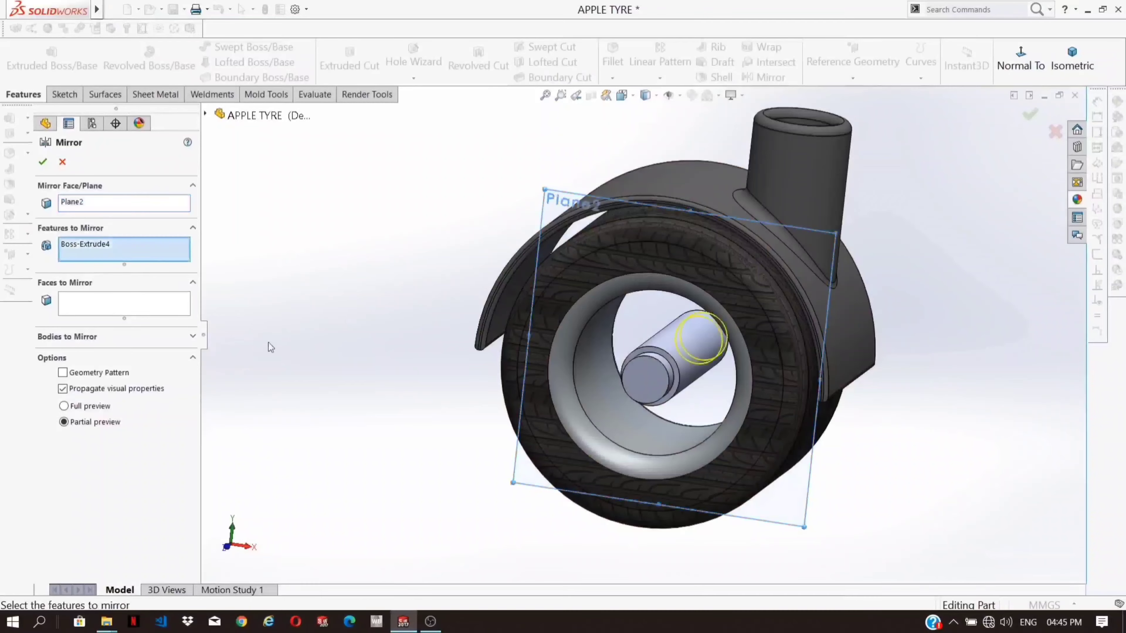
pyautogui.click(46, 166)
pyautogui.moveTo(415, 302); pyautogui.dragTo(760, 447, button='middle')
pyautogui.scroll(-5, 819, 400)
pyautogui.moveTo(819, 399); pyautogui.dragTo(697, 358, button='middle')
pyautogui.scroll(6, 547, 343)
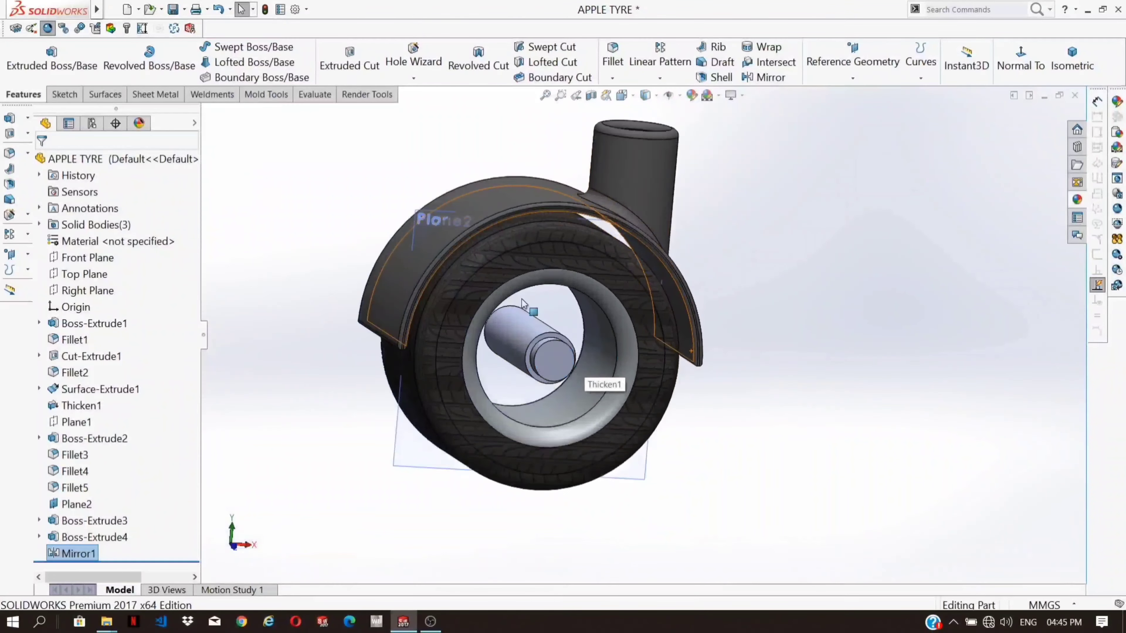
# Step: Sketch a circle of about 5.96 mm radius on the small boss's end face plane, centred on the cover's lower-left end
pyautogui.moveTo(539, 346); pyautogui.dragTo(524, 355, button='middle')
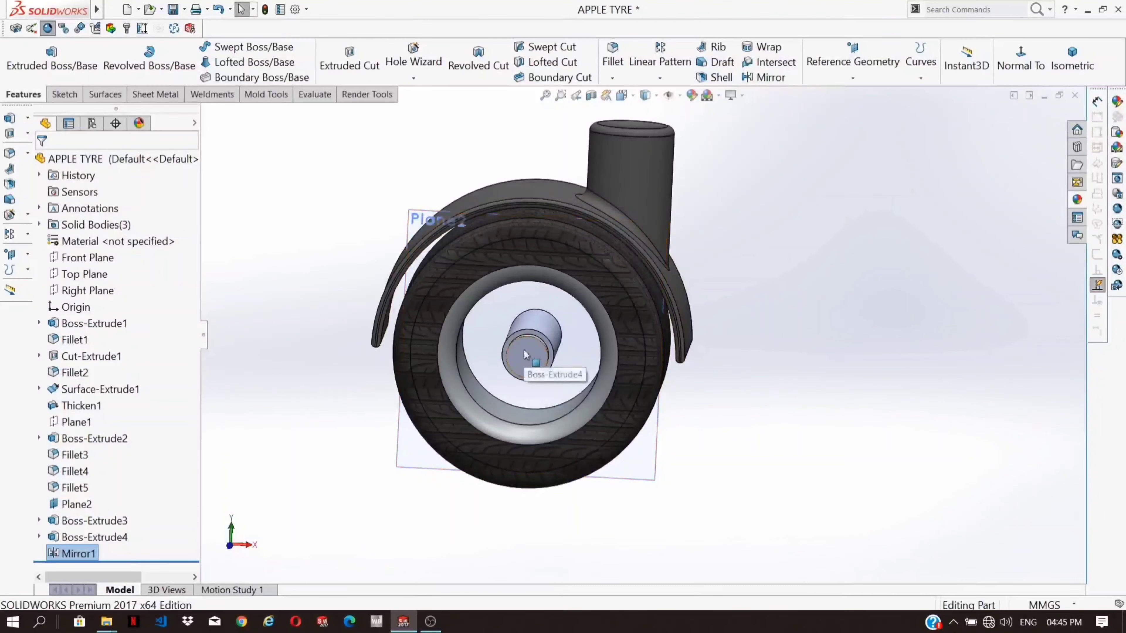
pyautogui.rightClick(524, 354)
pyautogui.click(602, 312)
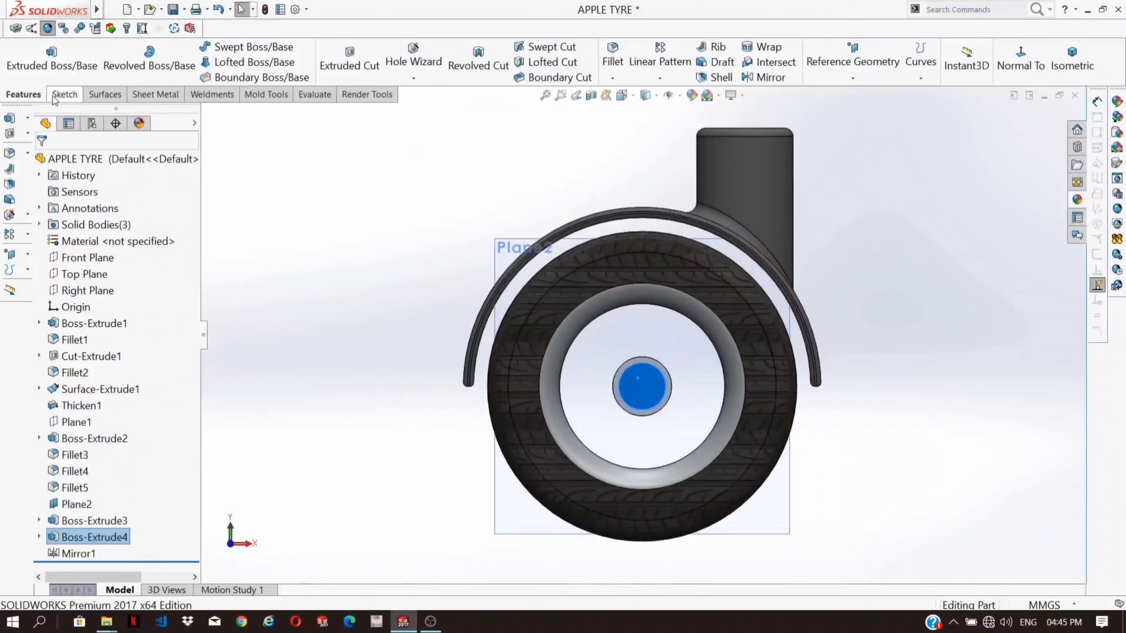
pyautogui.click(63, 94)
pyautogui.click(159, 47)
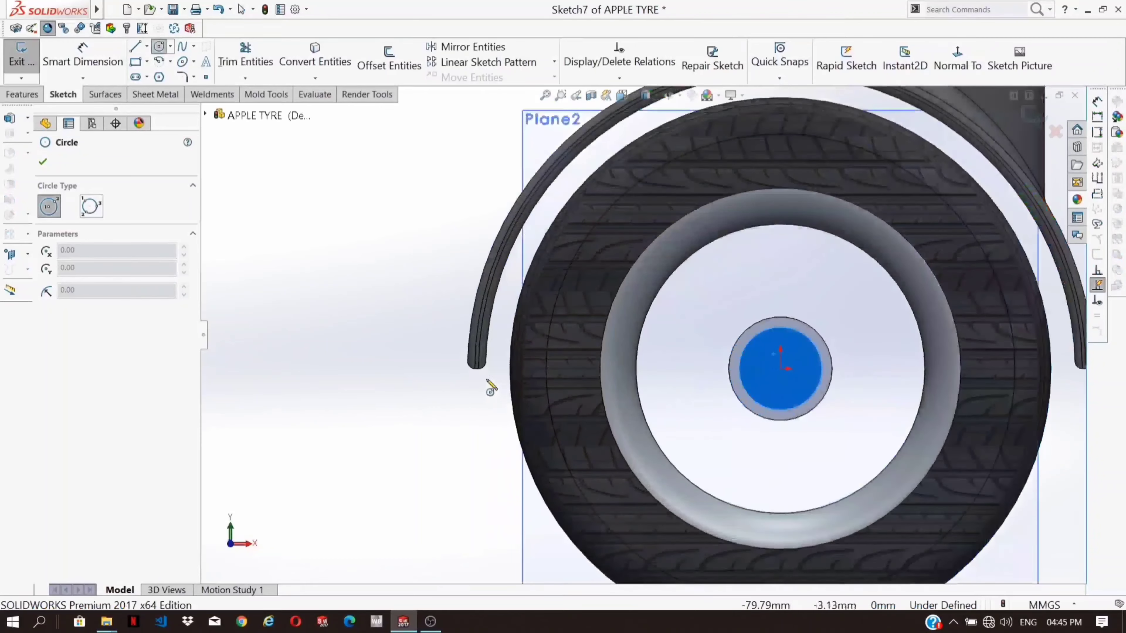
pyautogui.click(475, 368)
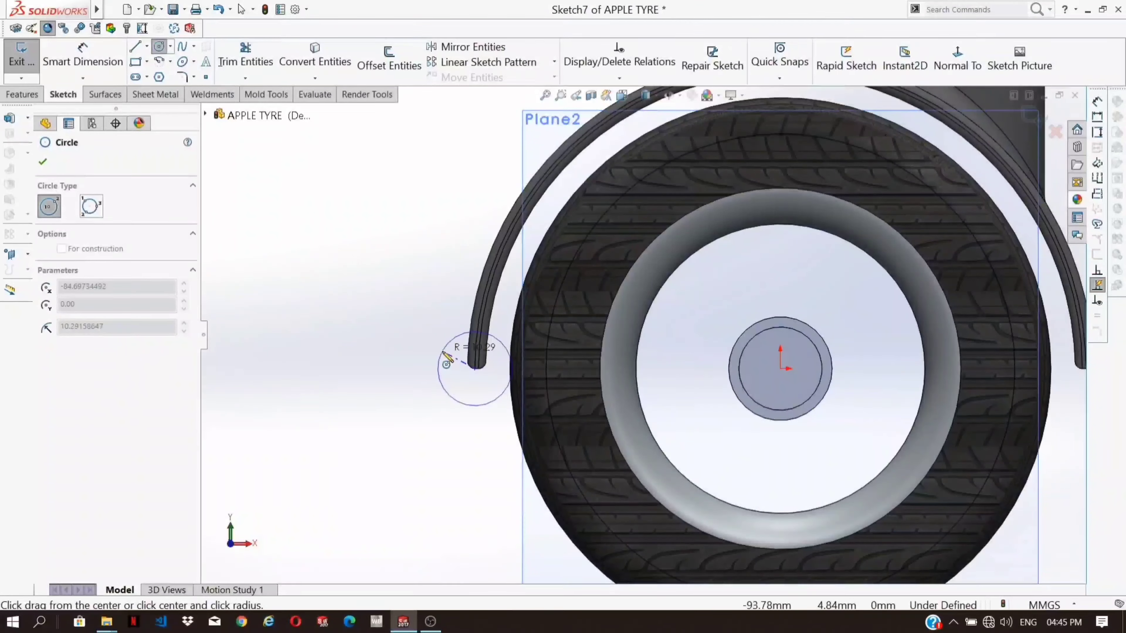
pyautogui.click(461, 368)
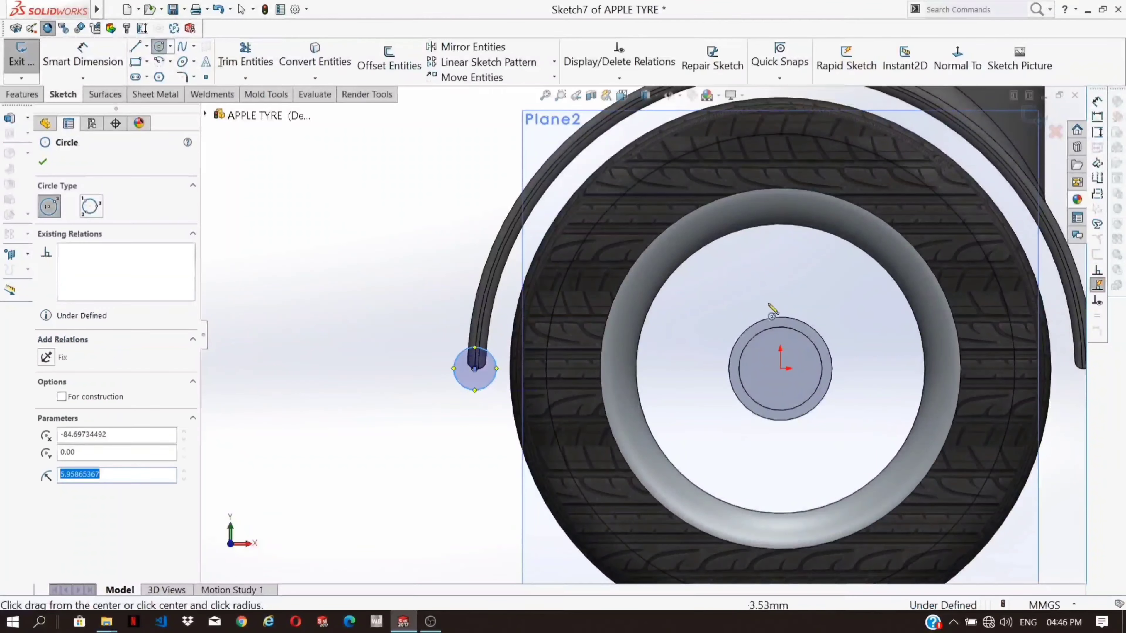
pyautogui.scroll(3, 643, 342)
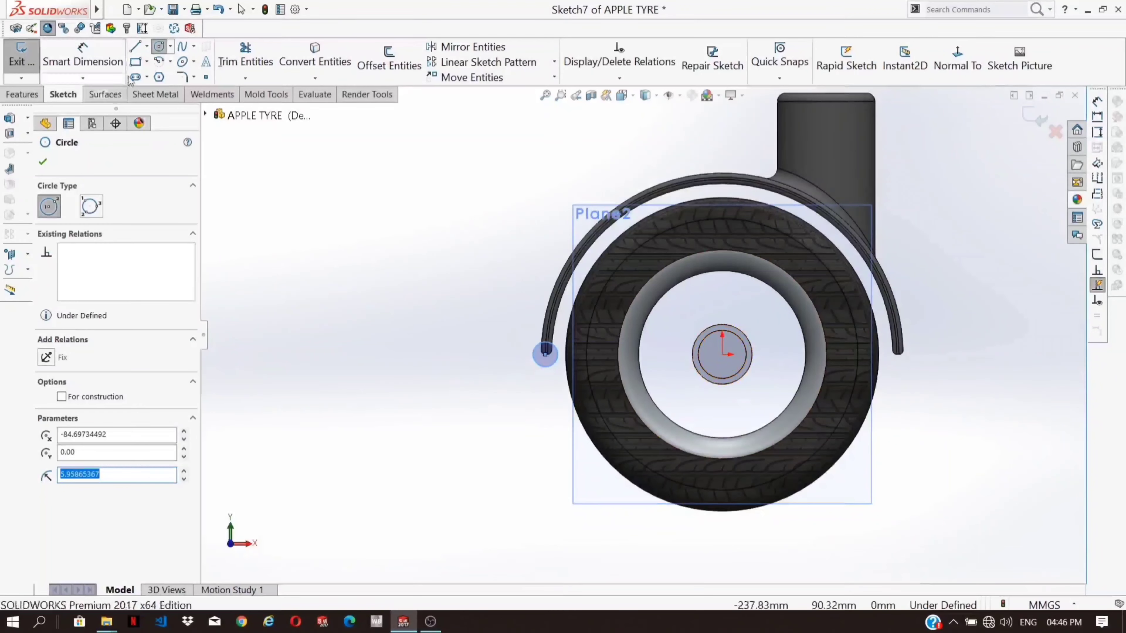
pyautogui.press('Escape')
# Step: Draw a centreline about 97.1 mm long upward from the origin and make it vertical
pyautogui.click(146, 46)
pyautogui.click(156, 81)
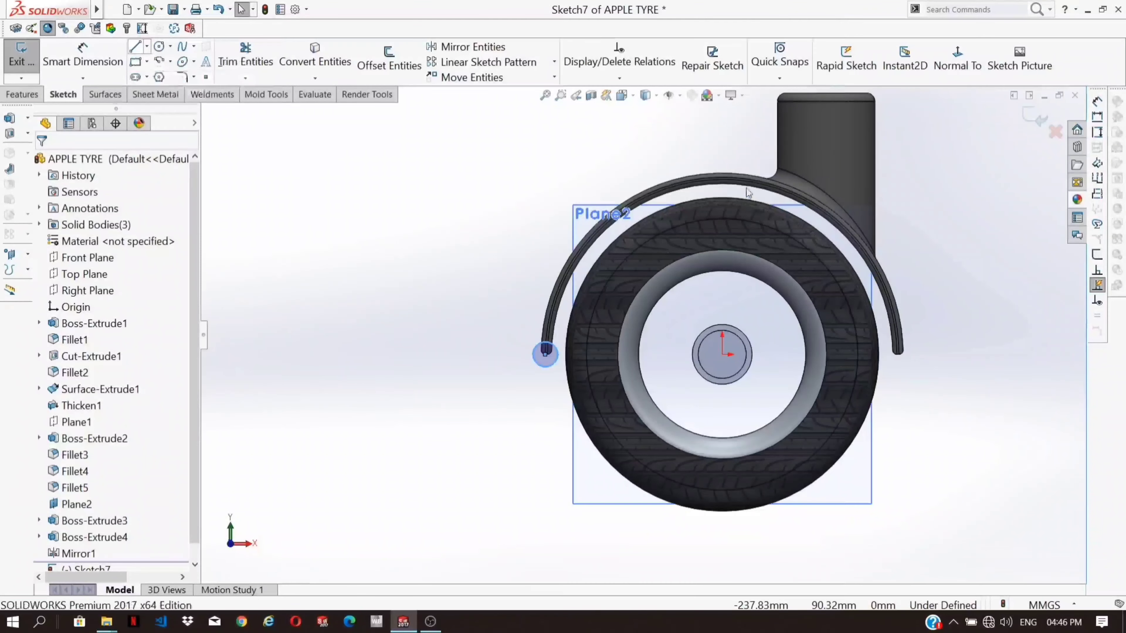
pyautogui.click(721, 355)
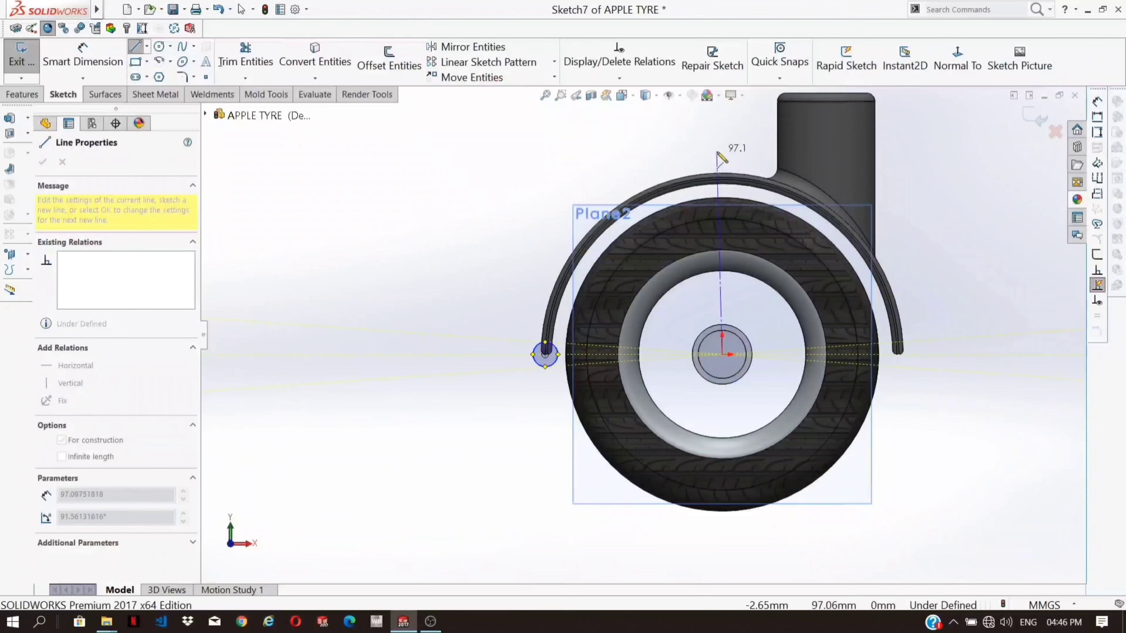
pyautogui.click(717, 152)
pyautogui.press('Escape')
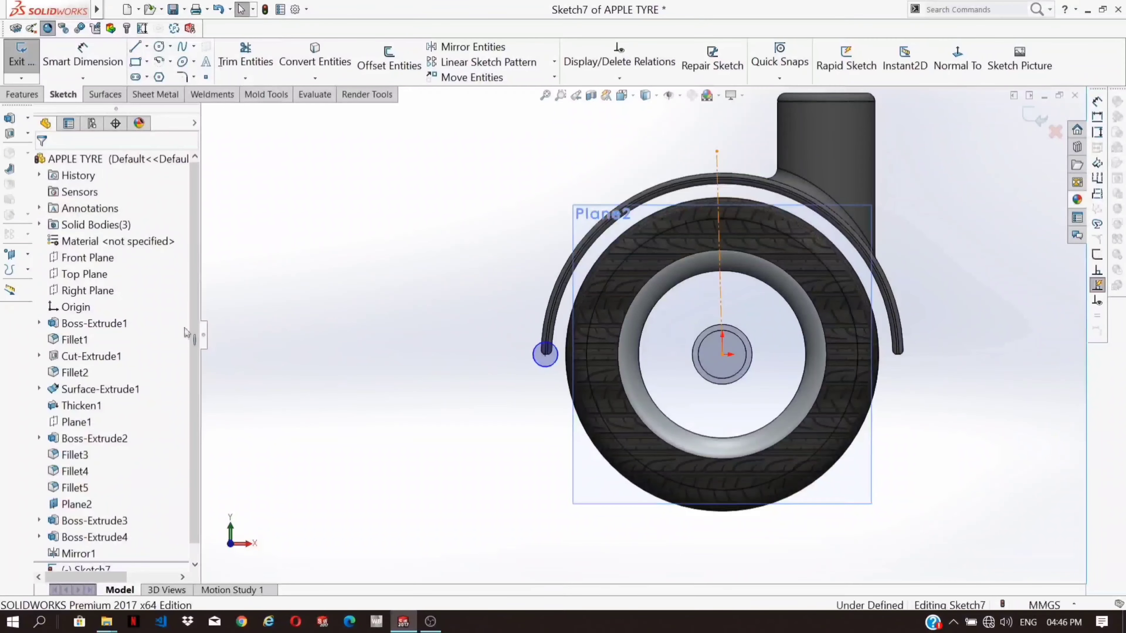
pyautogui.click(322, 224)
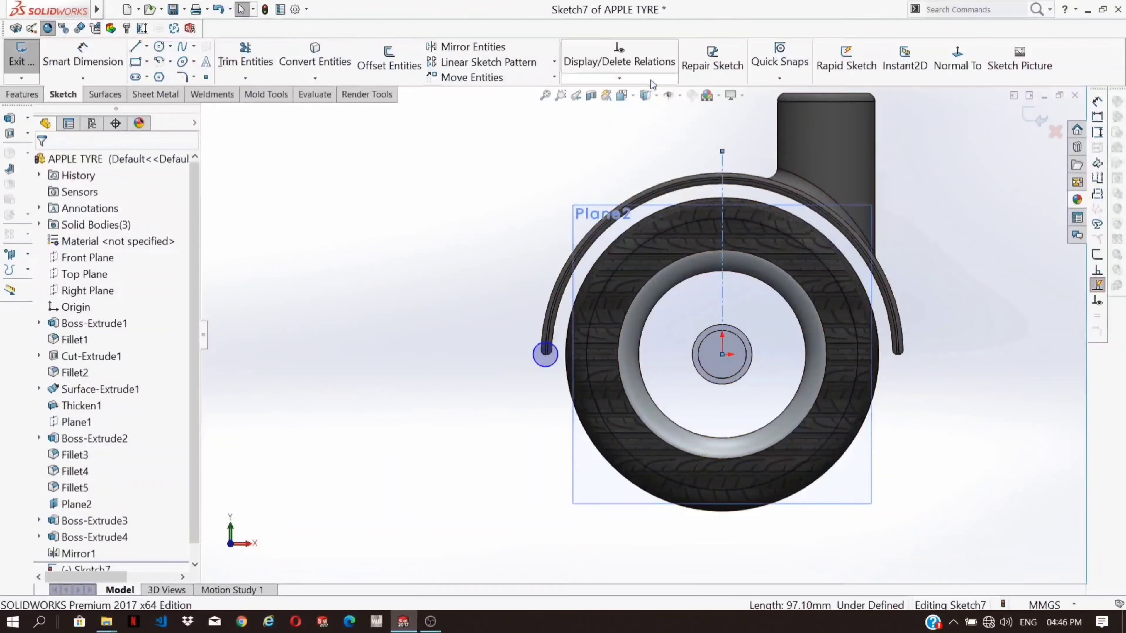
# Step: Mirror the circle at the cover's lower-left end about the vertical centreline to the cover's opposite end
pyautogui.click(499, 50)
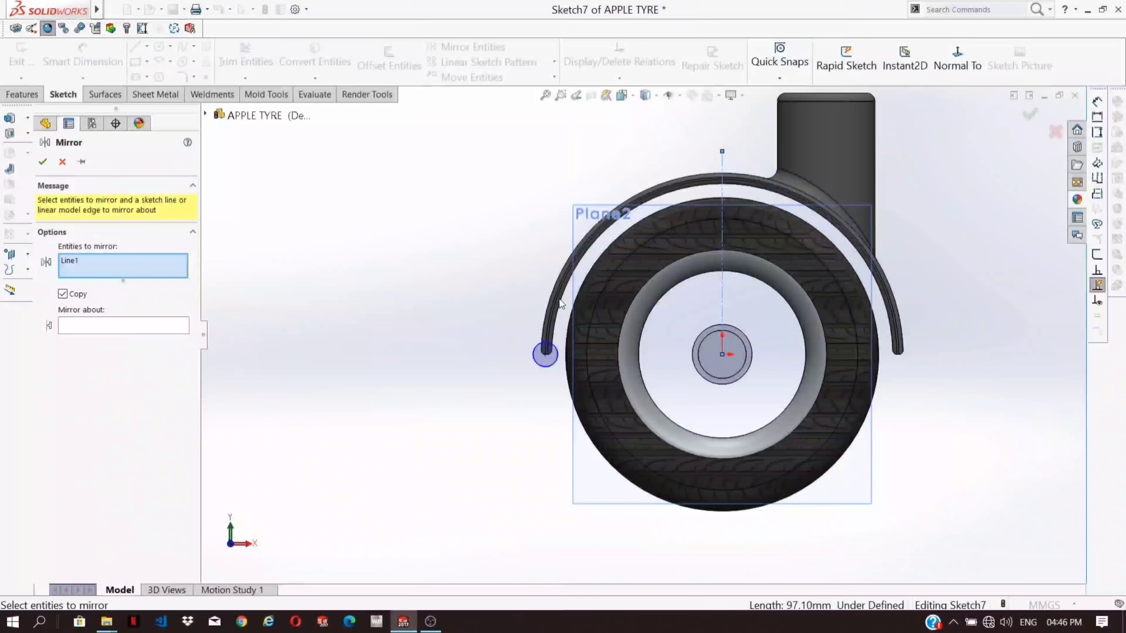
pyautogui.click(542, 364)
pyautogui.click(102, 263)
pyautogui.press('Delete')
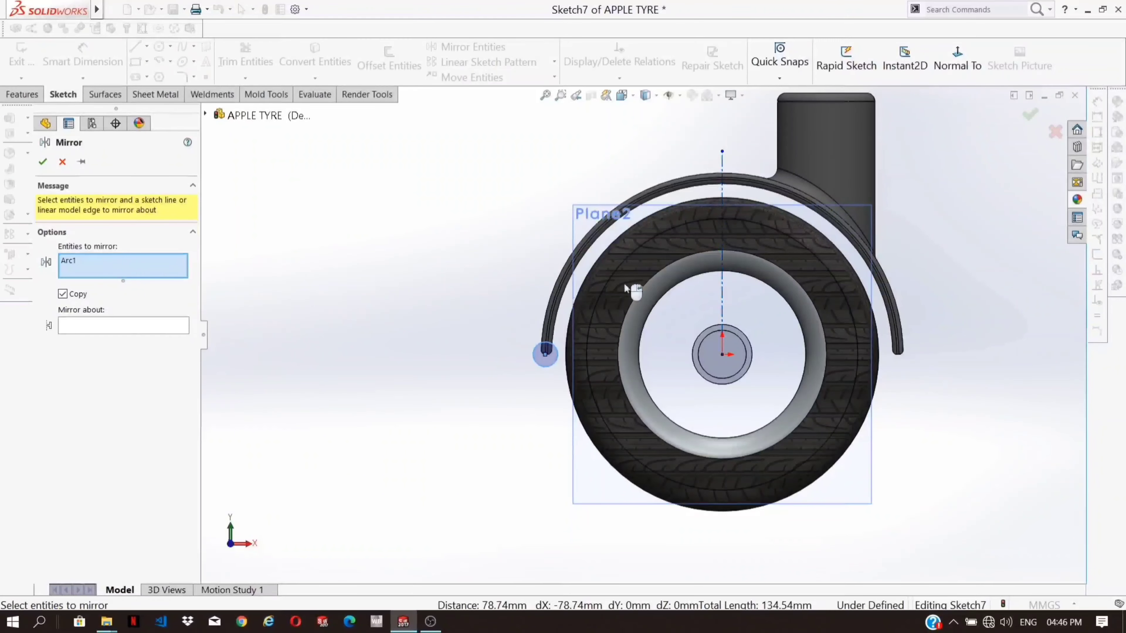
pyautogui.click(120, 325)
pyautogui.click(723, 296)
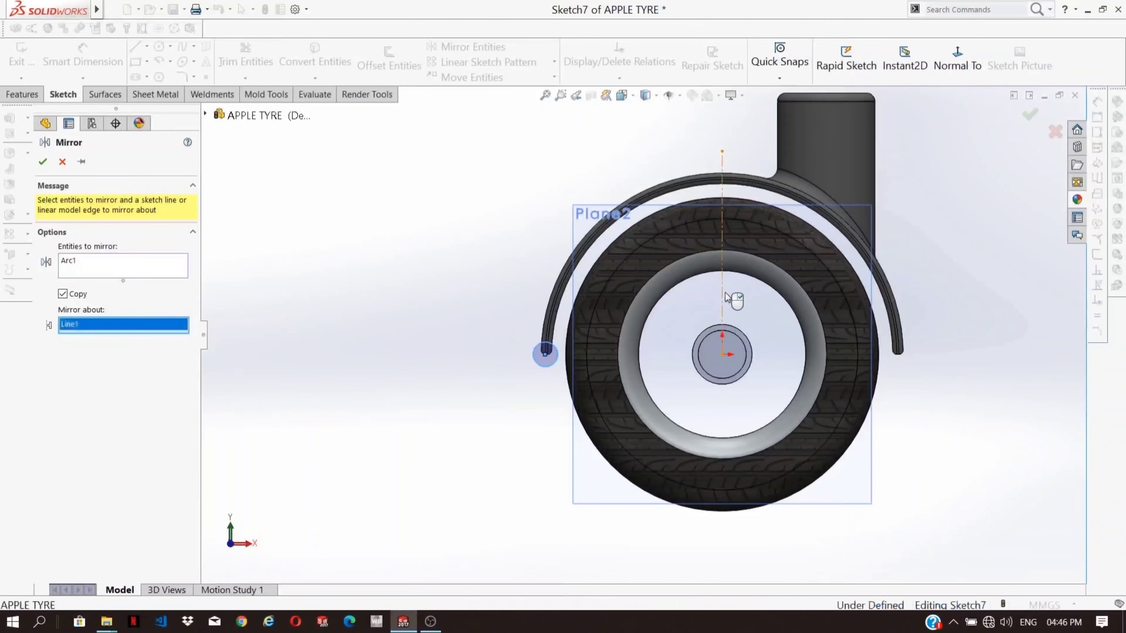
pyautogui.click(42, 161)
# Step: Extrude both cover-end circles up to the end face of the shaft on the opposite side of the wheel
pyautogui.click(22, 94)
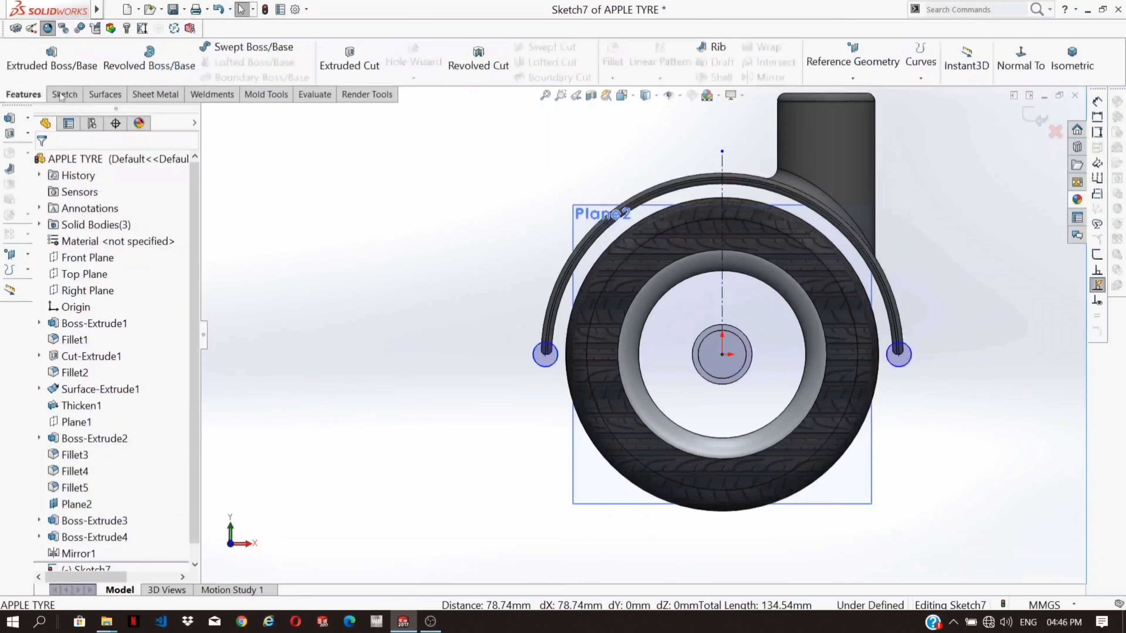
pyautogui.click(44, 62)
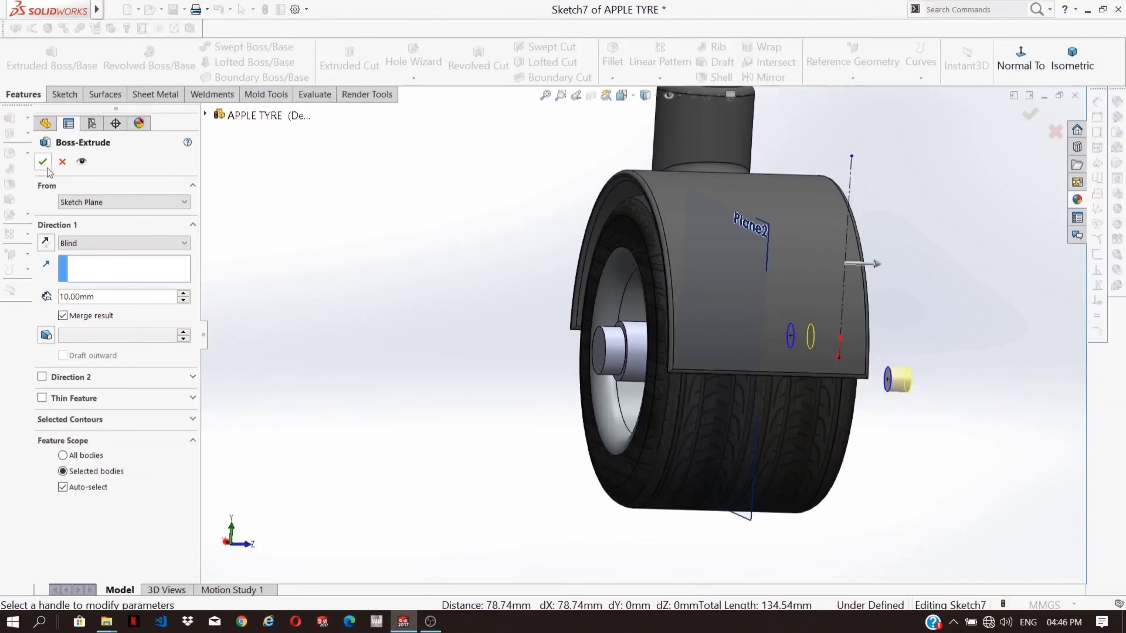
pyautogui.click(85, 244)
pyautogui.click(88, 295)
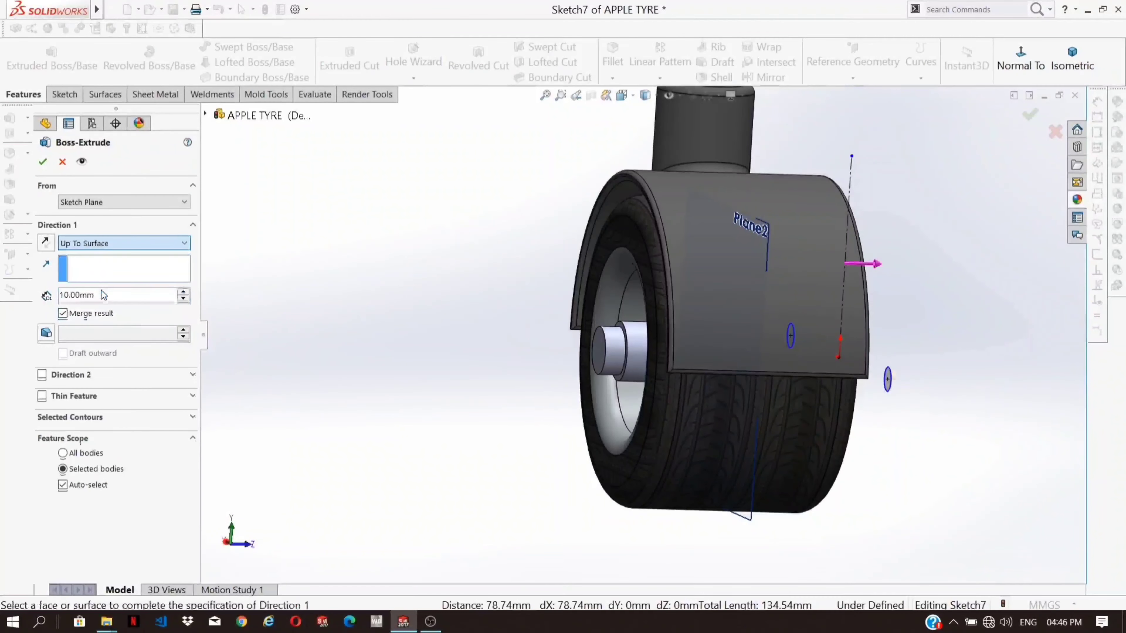
pyautogui.click(608, 358)
pyautogui.moveTo(505, 395); pyautogui.dragTo(461, 384, button='middle')
pyautogui.click(42, 162)
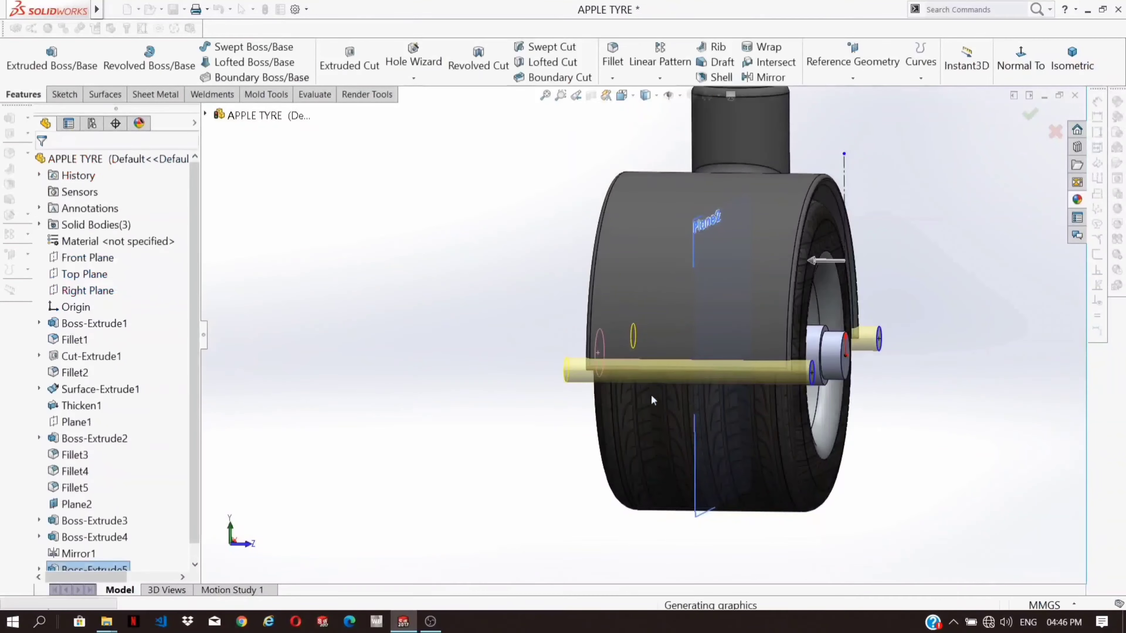
# Step: Start a sketch on Plane2 and draw an origin-centred arc of about 13.6 mm radius over the shaft's upper half
pyautogui.moveTo(648, 395); pyautogui.dragTo(644, 449, button='middle')
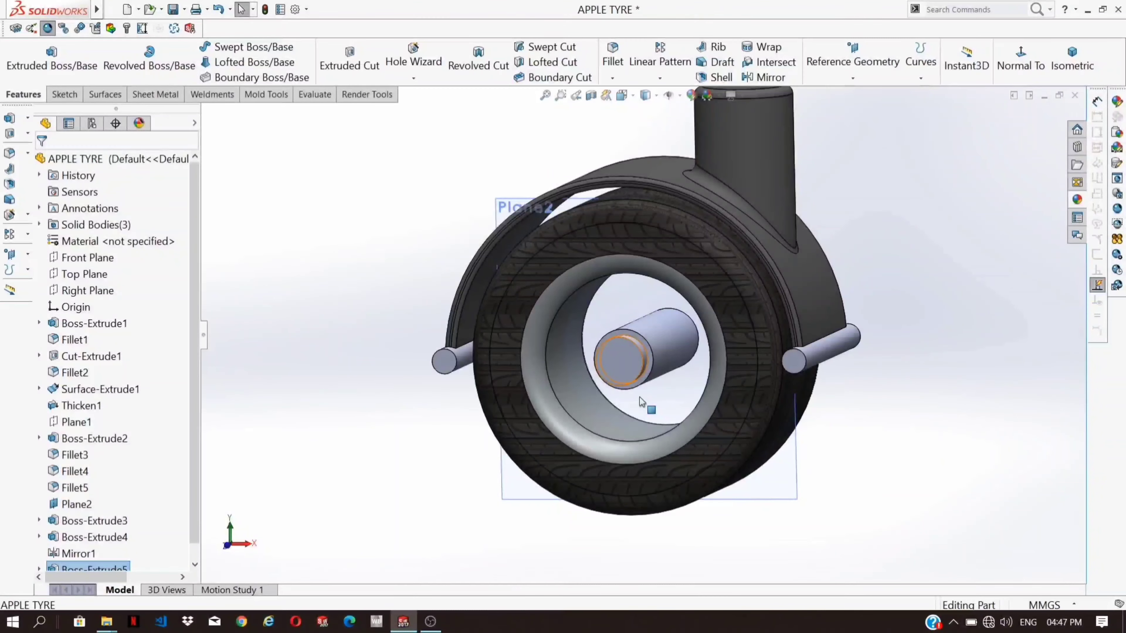
pyautogui.click(512, 238)
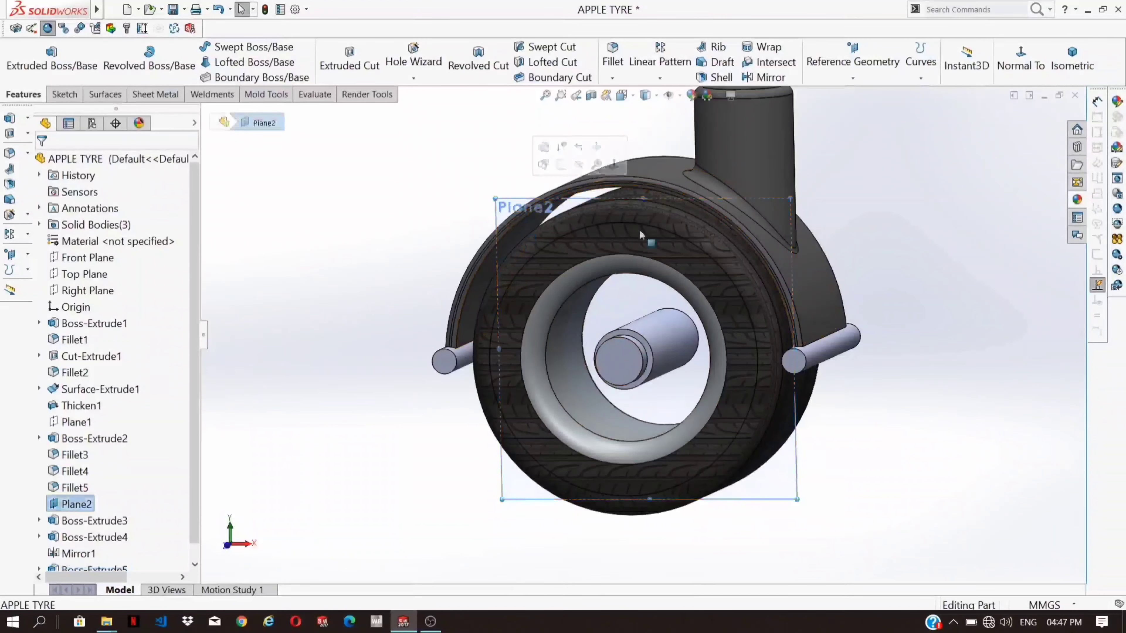
pyautogui.rightClick(513, 204)
pyautogui.click(567, 182)
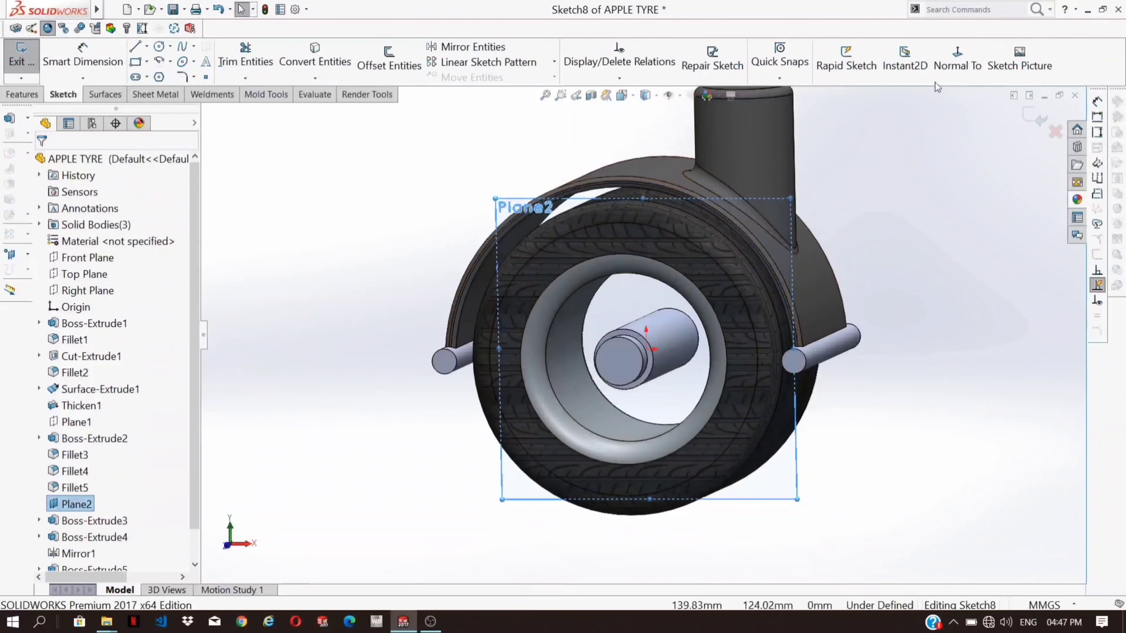
pyautogui.scroll(-4, 678, 346)
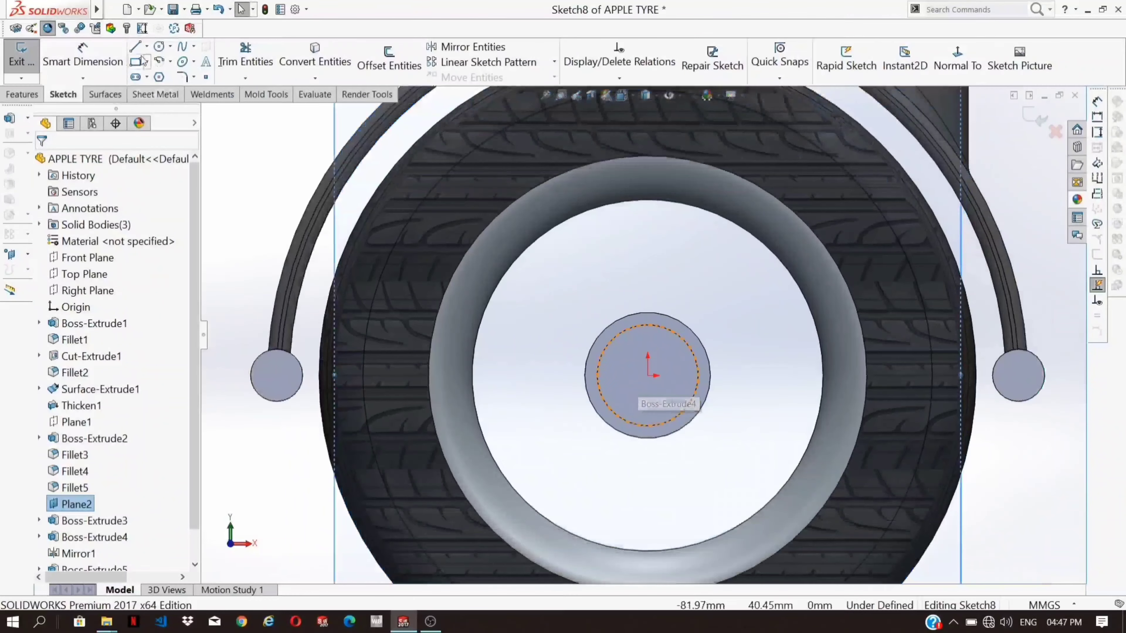
pyautogui.click(159, 62)
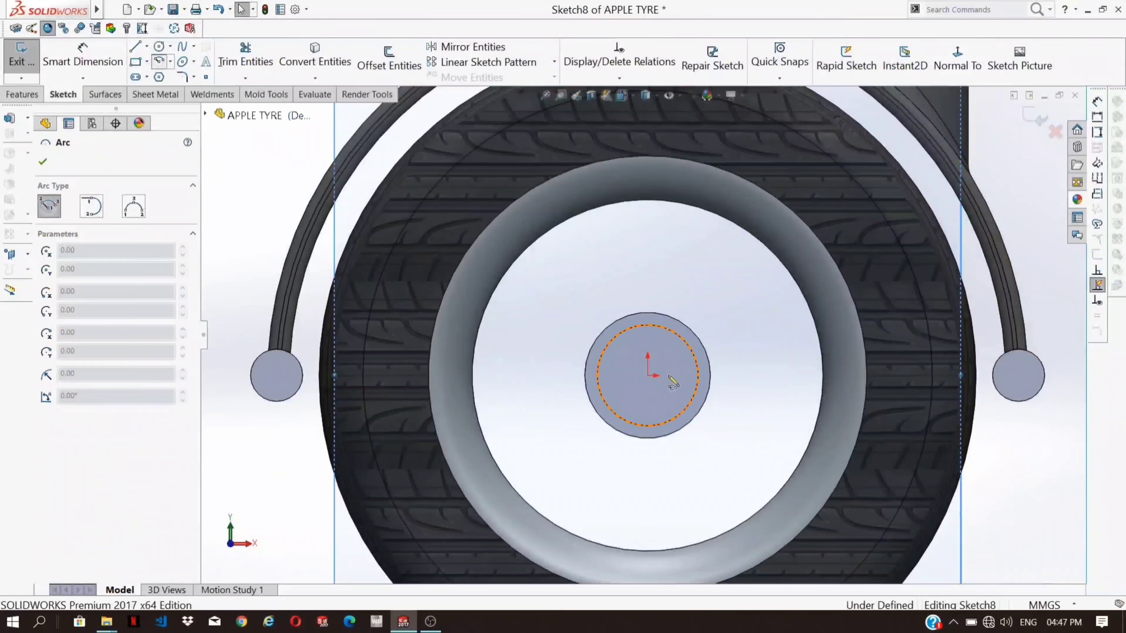
pyautogui.click(648, 375)
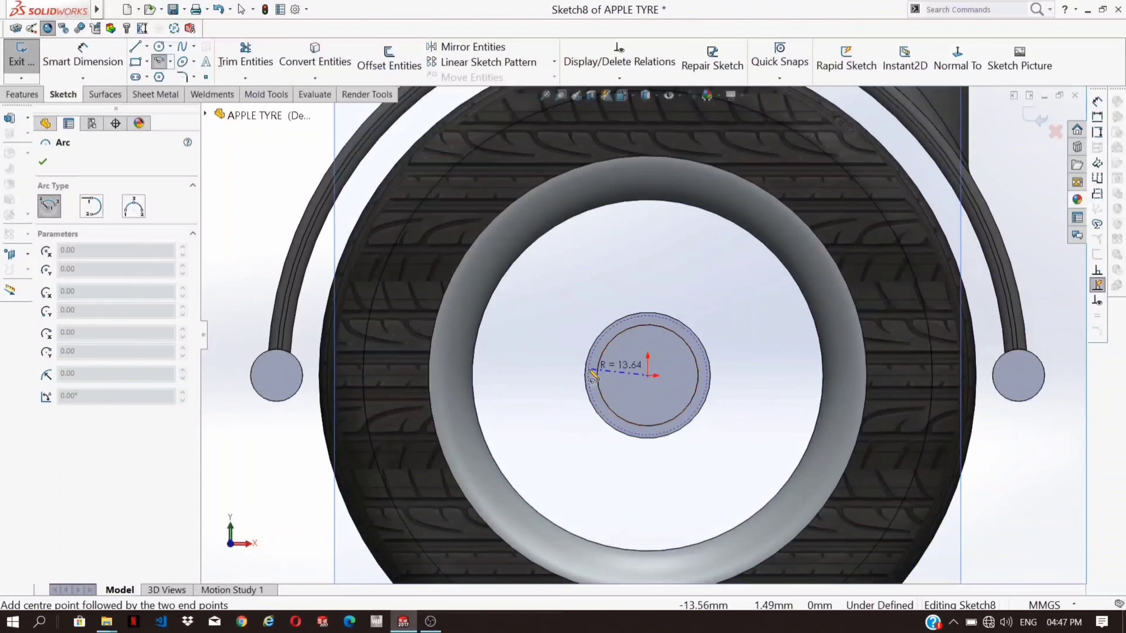
pyautogui.click(706, 361)
pyautogui.press('Escape')
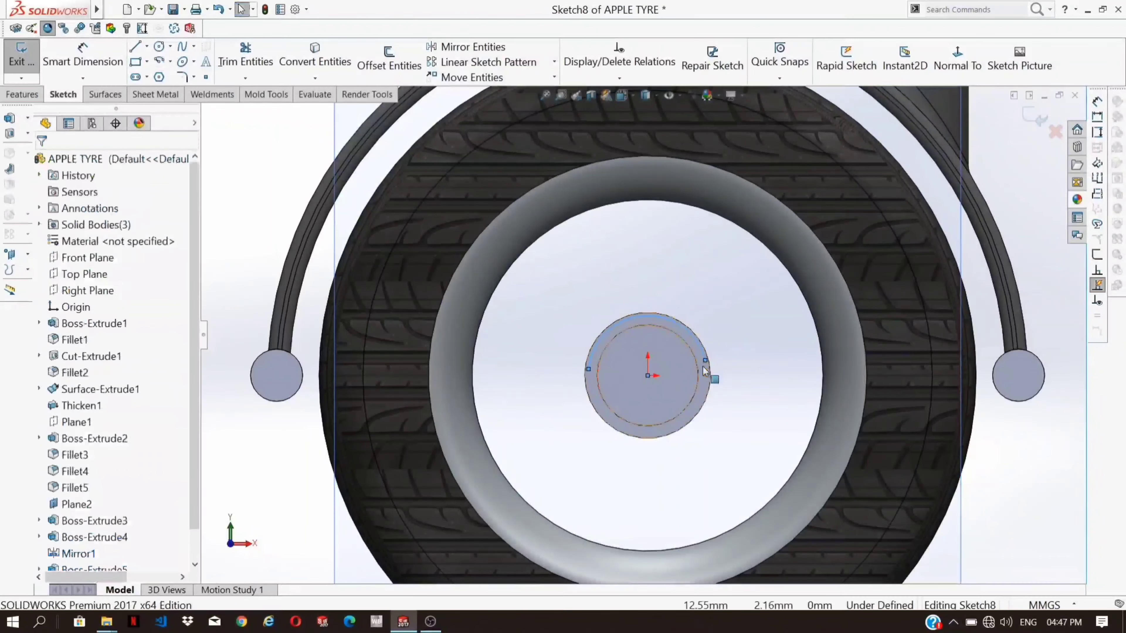
# Step: Draw a slanted line from the arc's right end up to the inner edge of the rim
pyautogui.press('l')
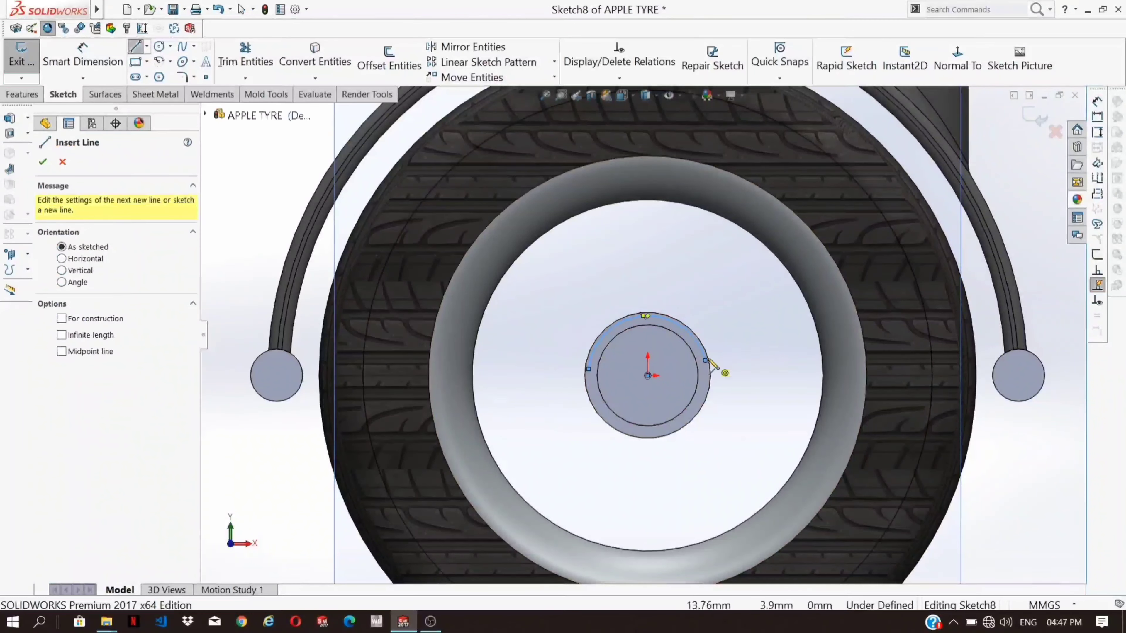
pyautogui.click(706, 360)
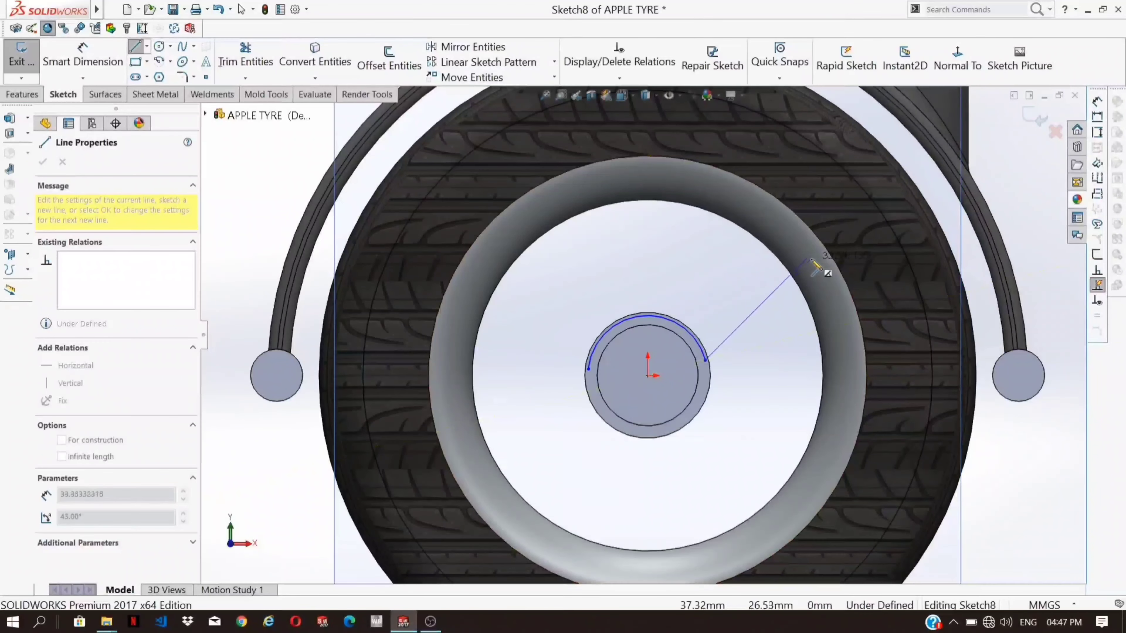
pyautogui.moveTo(816, 267)
pyautogui.mouseDown(button='middle')
pyautogui.moveTo(767, 271)
pyautogui.moveTo(811, 264)
pyautogui.moveTo(841, 230)
pyautogui.mouseUp(button='middle')
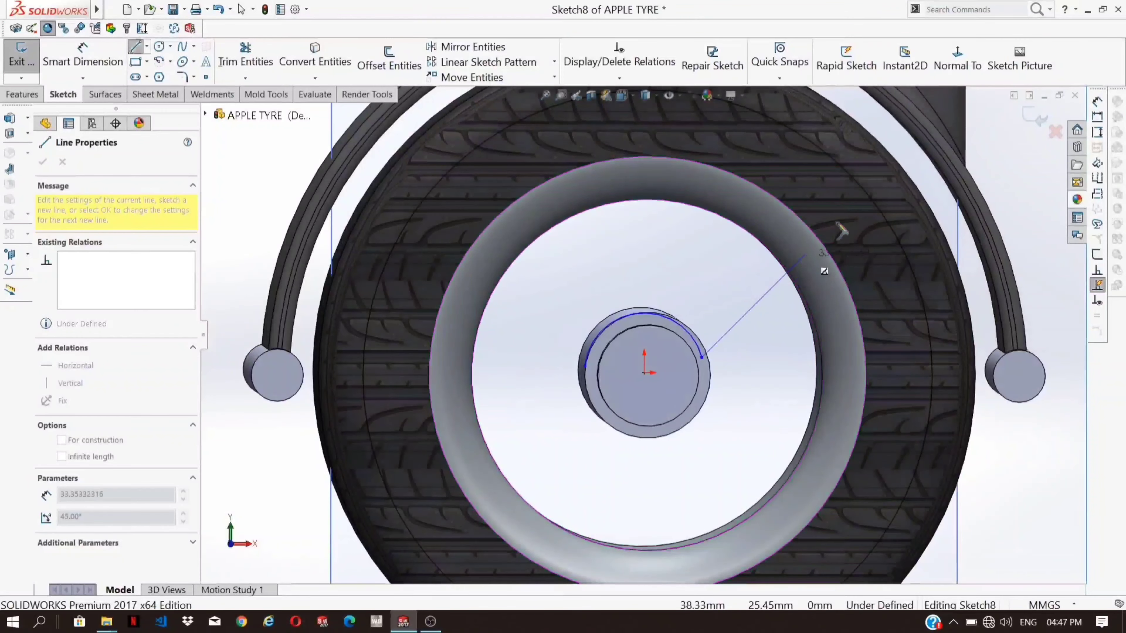
pyautogui.scroll(5, 841, 230)
pyautogui.scroll(-6, 692, 338)
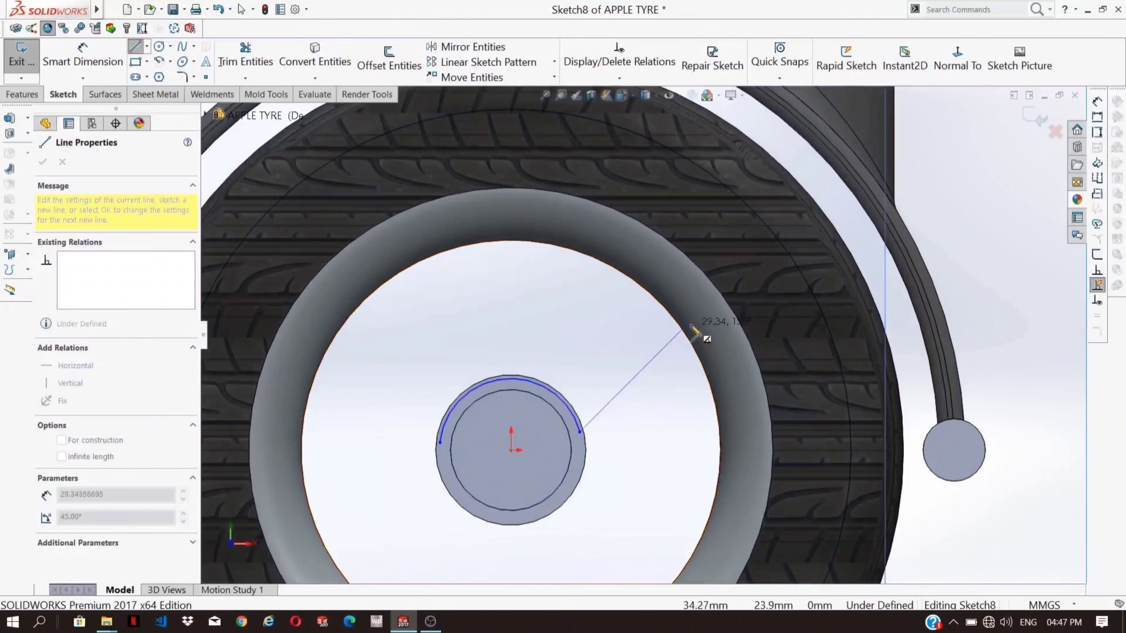
pyautogui.click(686, 336)
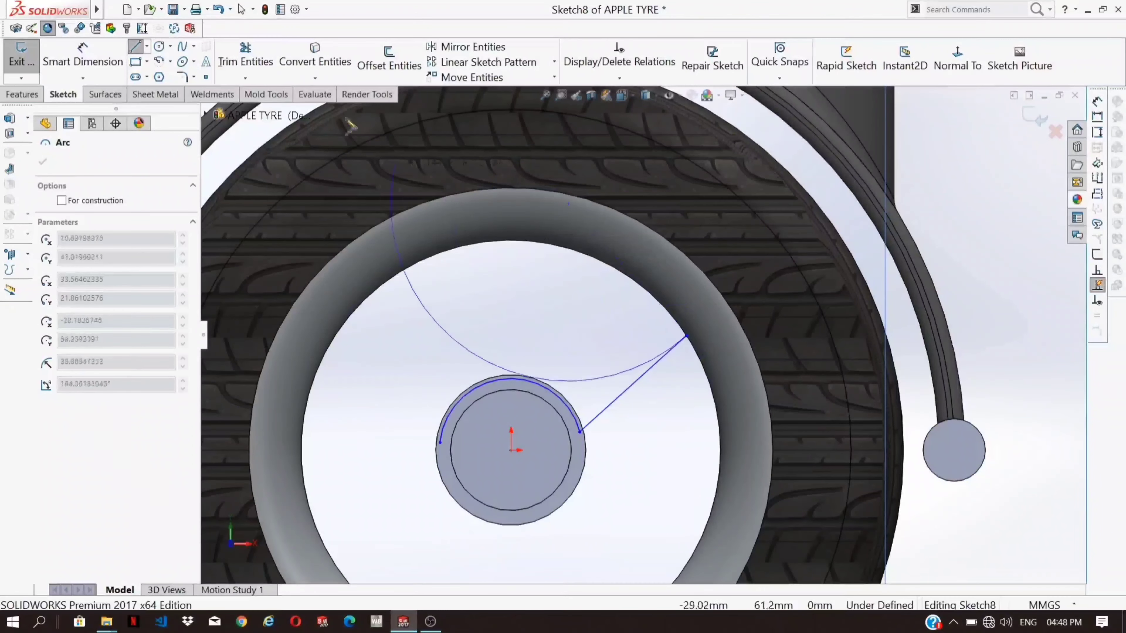
pyautogui.press('Escape')
# Step: Draw a three-point arc from the slanted line's upper end along the rim's inner edge to its upper-left side
pyautogui.click(170, 62)
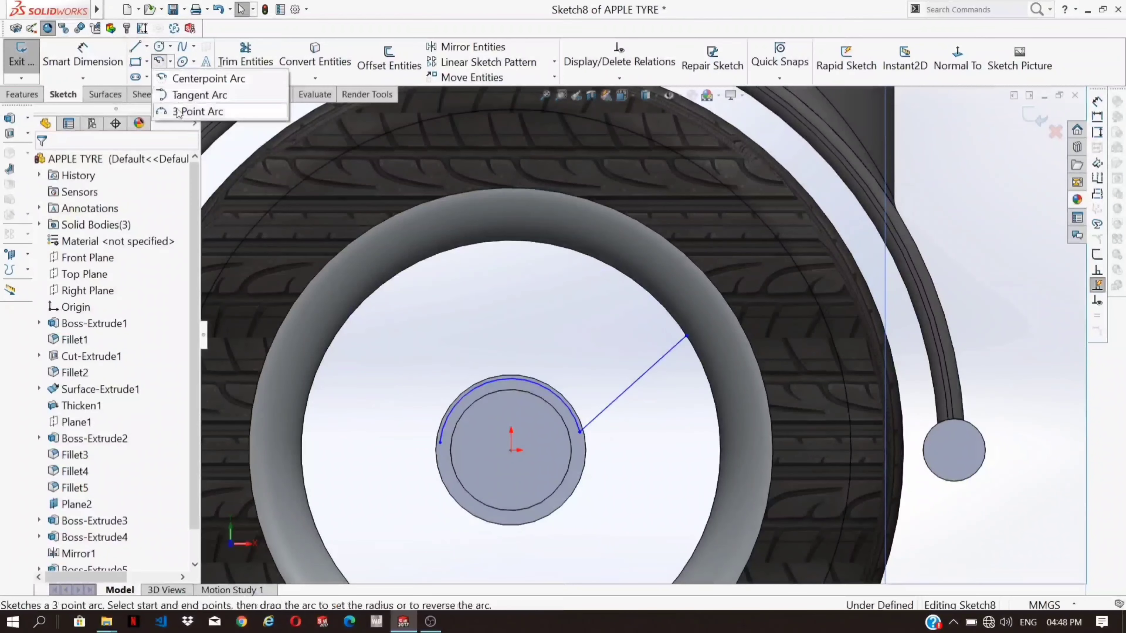
pyautogui.click(197, 111)
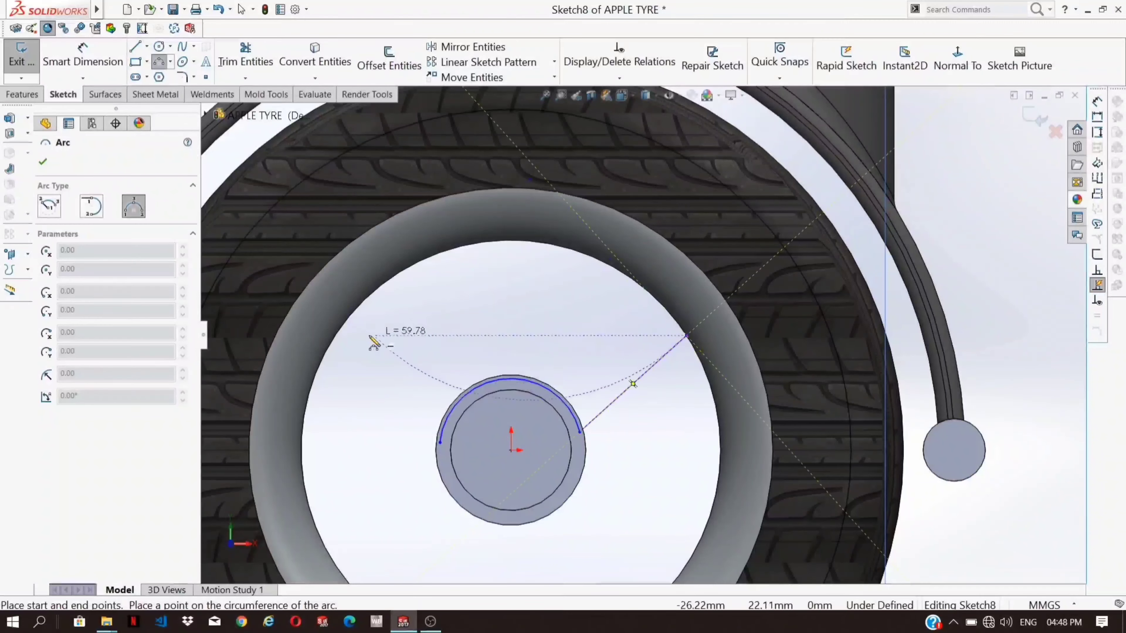
pyautogui.click(340, 331)
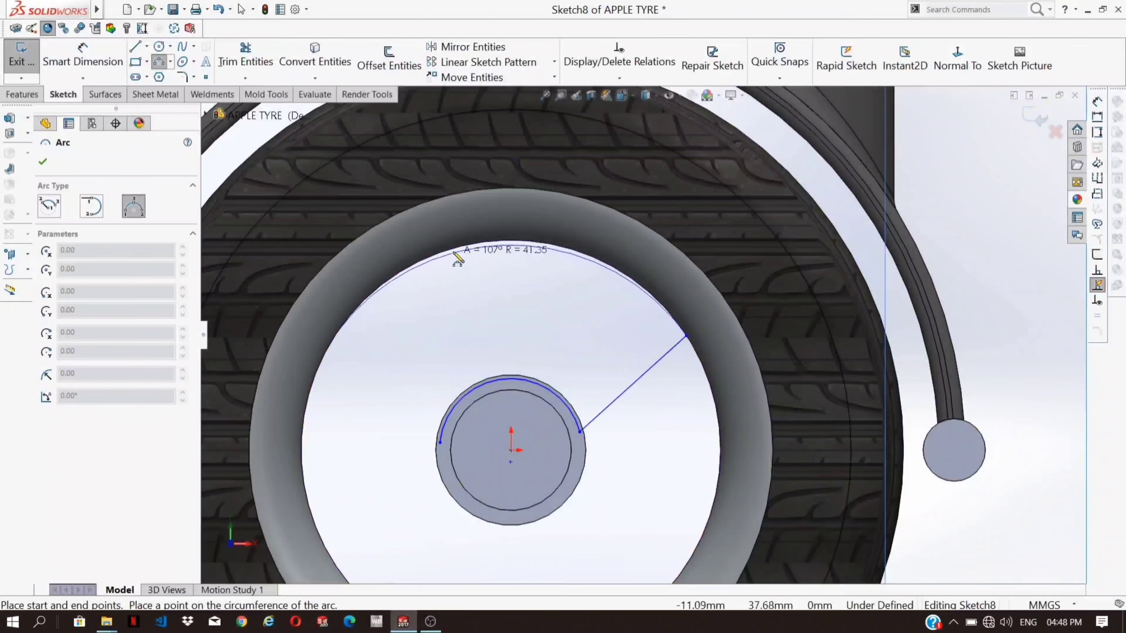
pyautogui.click(466, 252)
pyautogui.press('Escape')
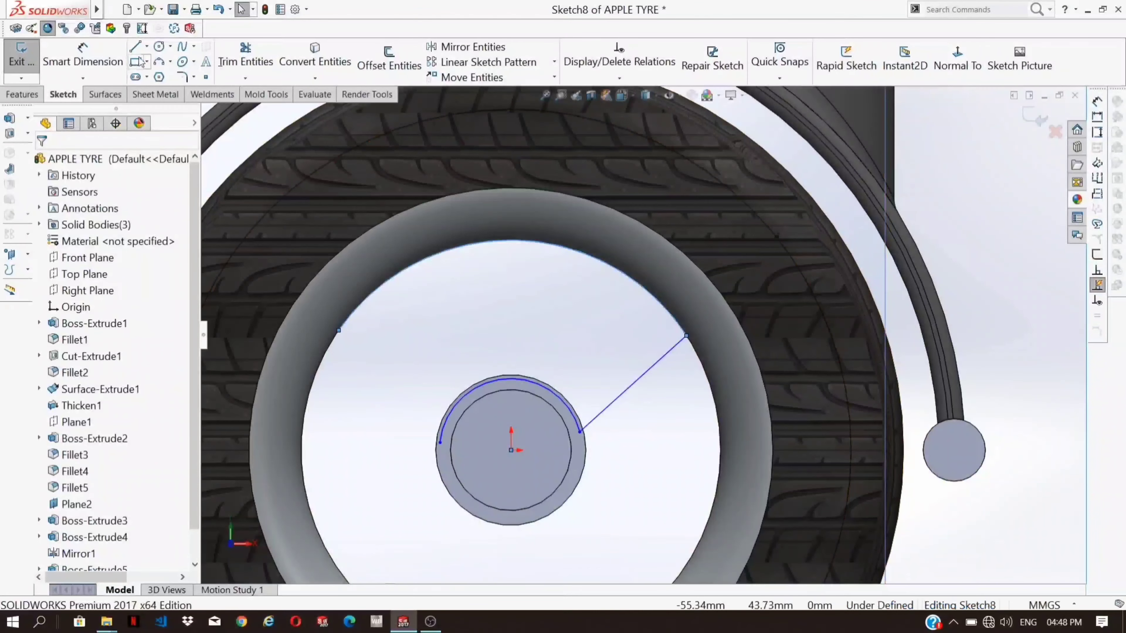
# Step: Close the spoke profile with a line about 28.8 mm long from the outer arc's left end to the shaft arc's left end
pyautogui.press('l')
pyautogui.click(338, 330)
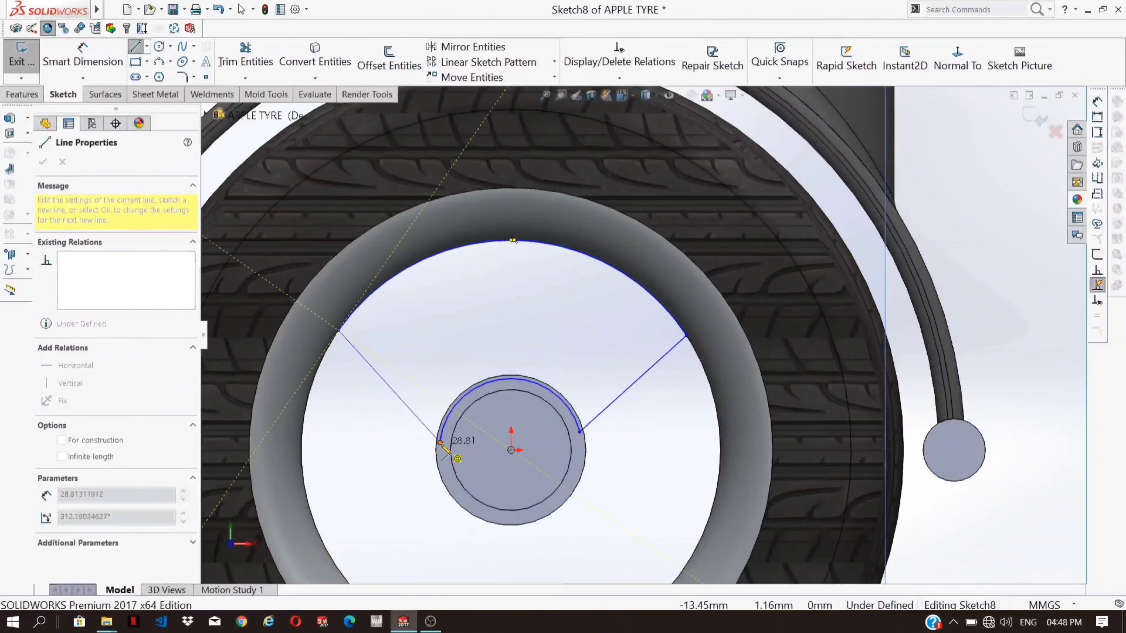
pyautogui.click(441, 443)
pyautogui.press('Escape')
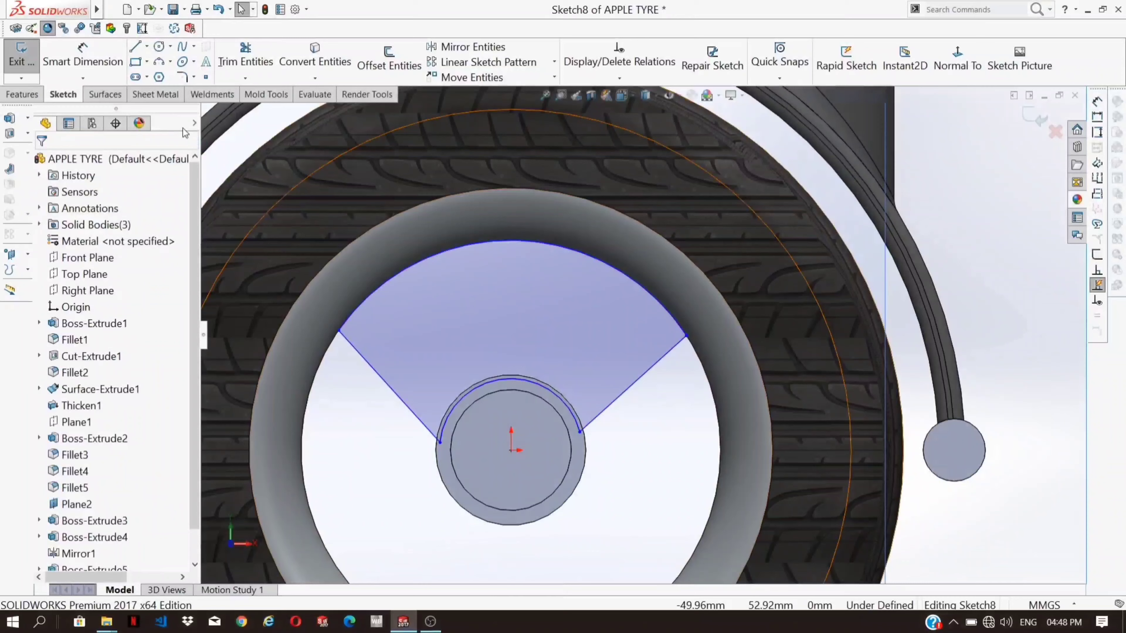
# Step: Round all four corners of the spoke profile with 7 mm sketch fillets
pyautogui.click(198, 78)
pyautogui.click(340, 331)
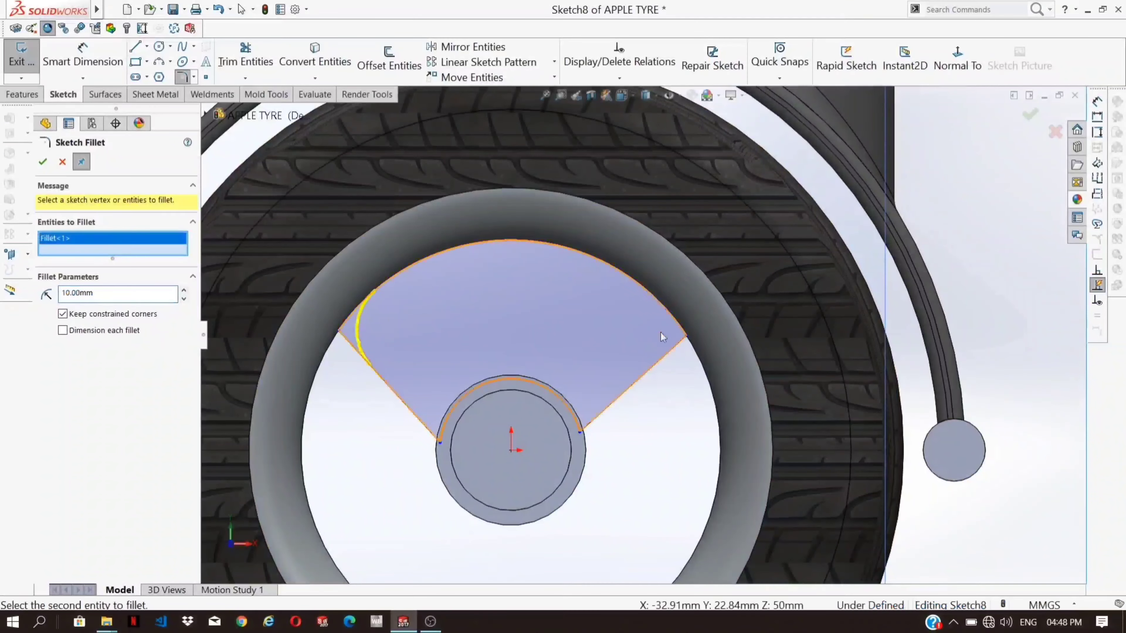
pyautogui.click(686, 337)
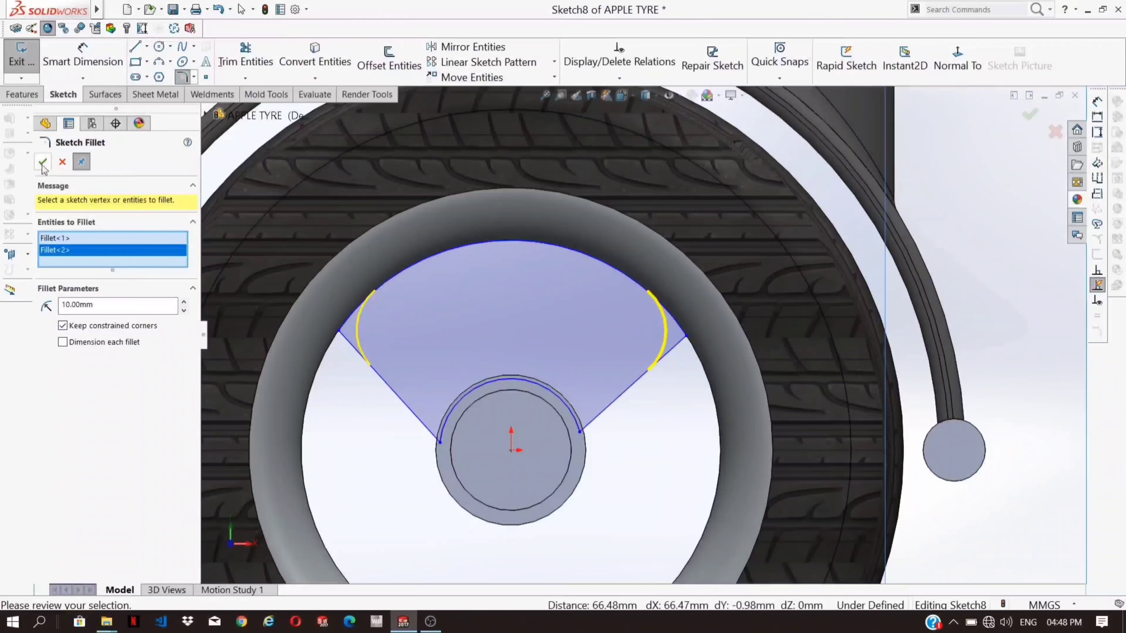
pyautogui.click(441, 444)
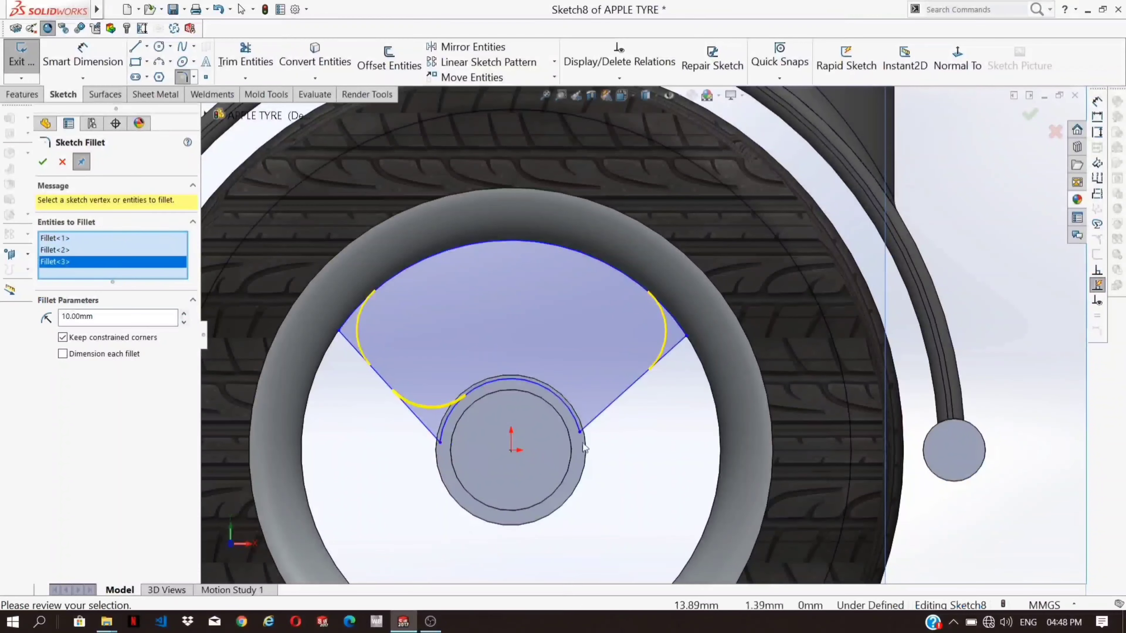
pyautogui.click(580, 432)
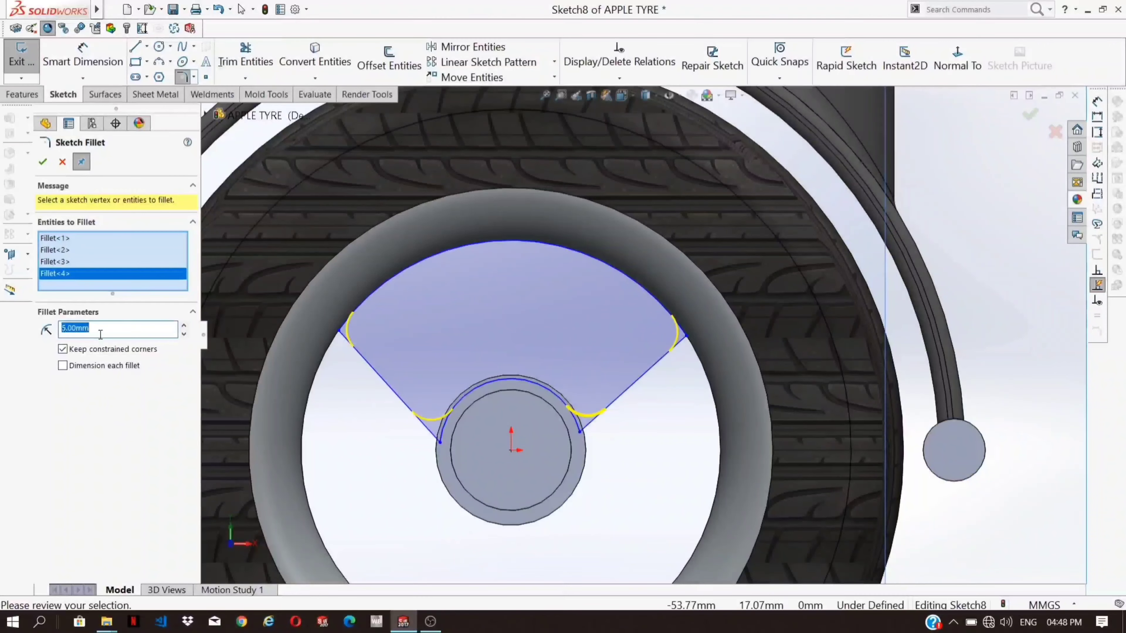
pyautogui.click(41, 163)
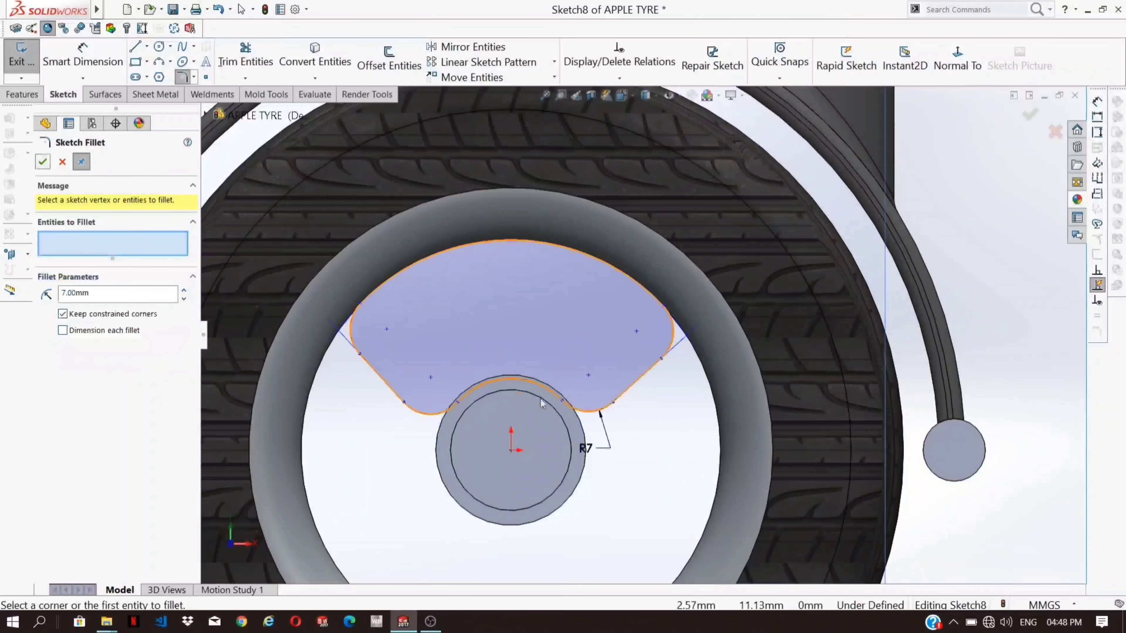
pyautogui.scroll(-2, 575, 358)
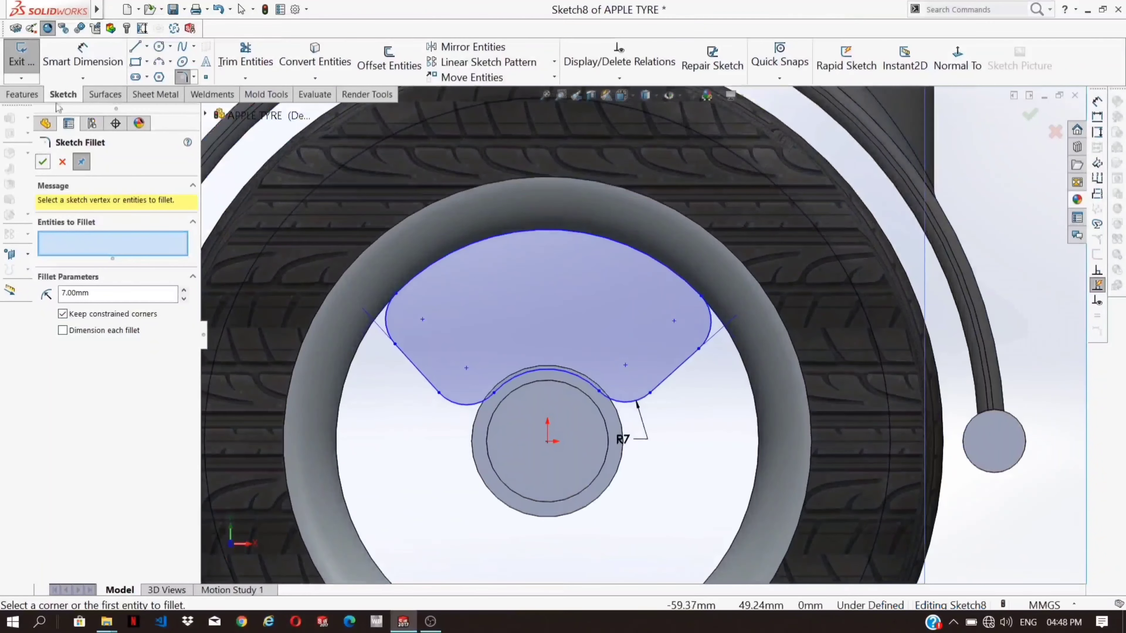
pyautogui.click(22, 94)
pyautogui.click(62, 163)
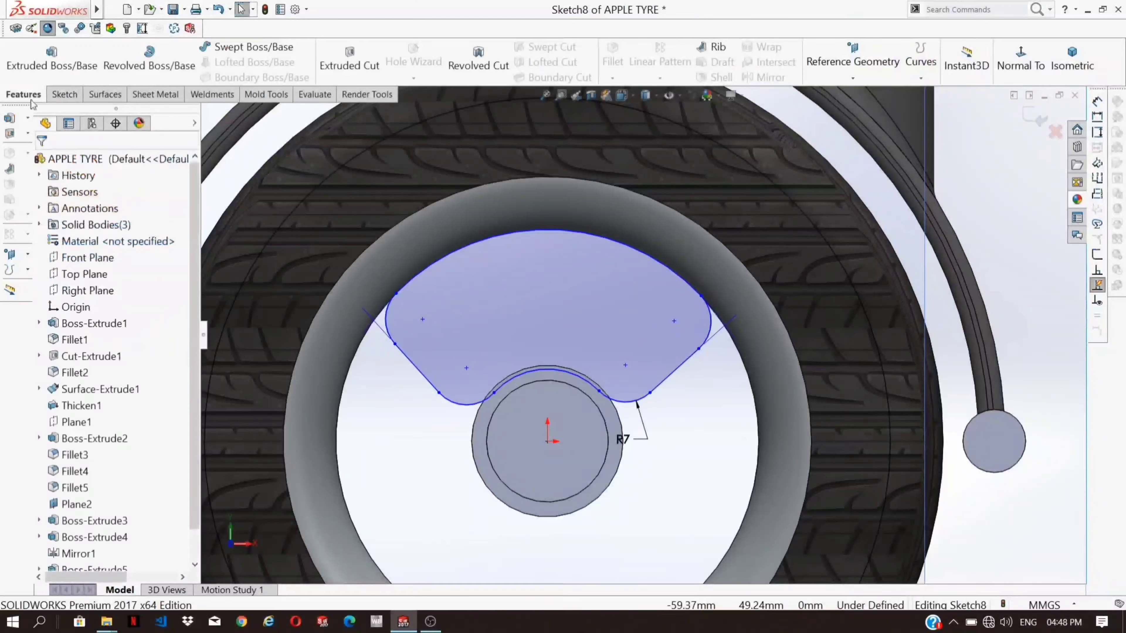
# Step: Extrude the rounded spoke profile 10 mm from the mid plane with the result merged
pyautogui.click(78, 65)
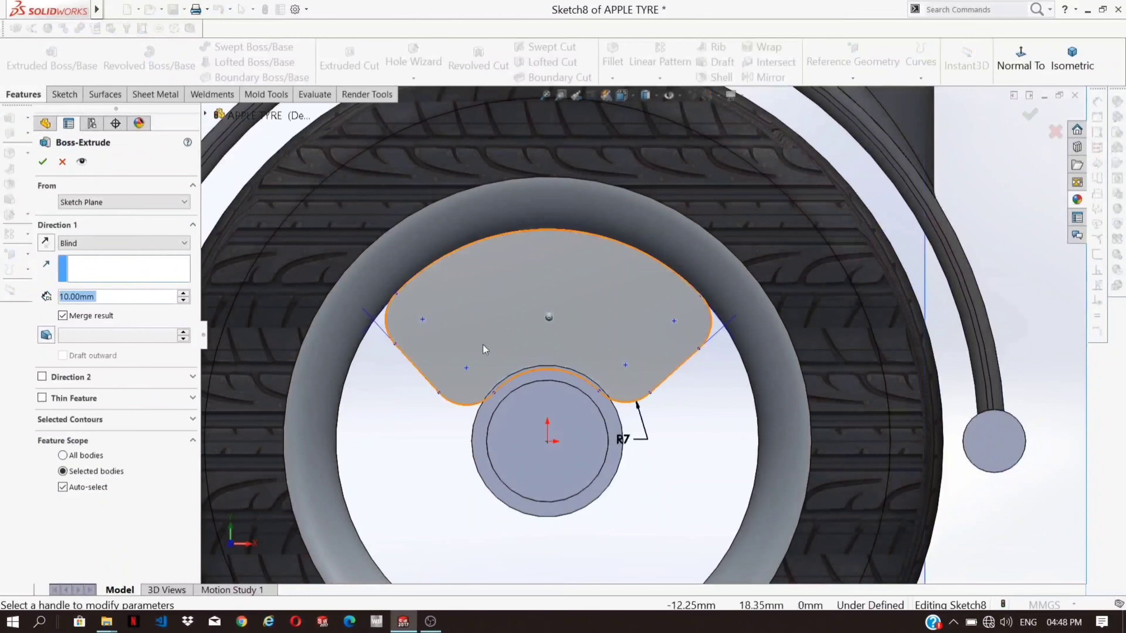
pyautogui.click(141, 244)
pyautogui.click(118, 318)
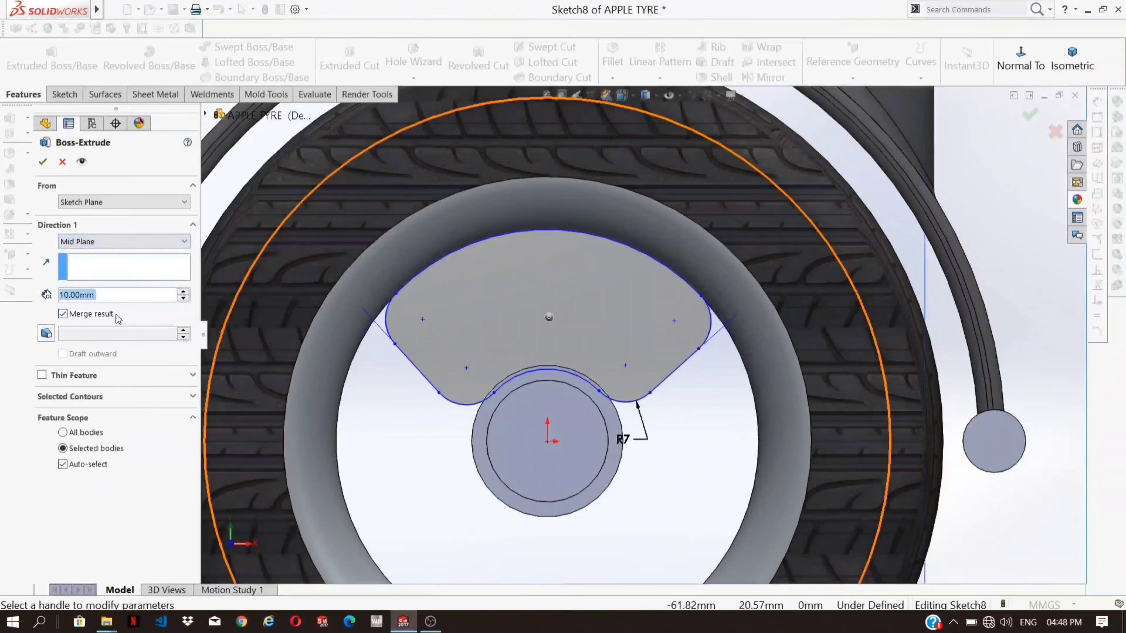
pyautogui.moveTo(518, 447); pyautogui.dragTo(718, 441, button='middle')
pyautogui.press('Return')
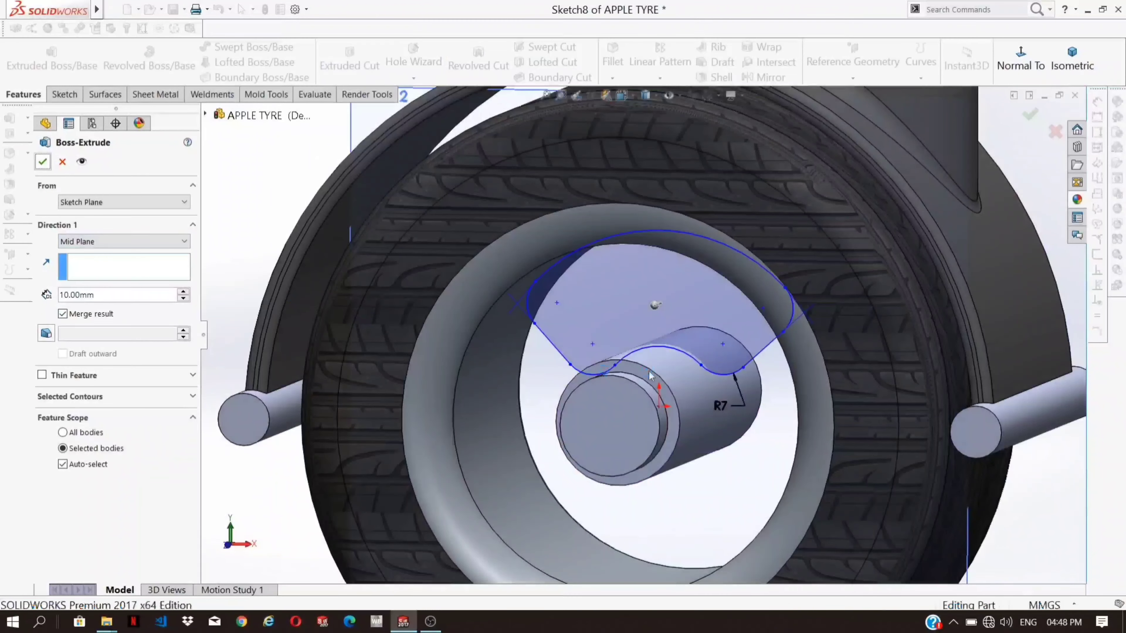
# Step: Pattern the extruded spoke circularly about the shaft's edge with 2 equally spaced instances over 360 degrees
pyautogui.moveTo(697, 357)
pyautogui.mouseDown(button='middle')
pyautogui.moveTo(701, 327)
pyautogui.moveTo(706, 362)
pyautogui.moveTo(692, 336)
pyautogui.mouseUp(button='middle')
pyautogui.click(691, 336)
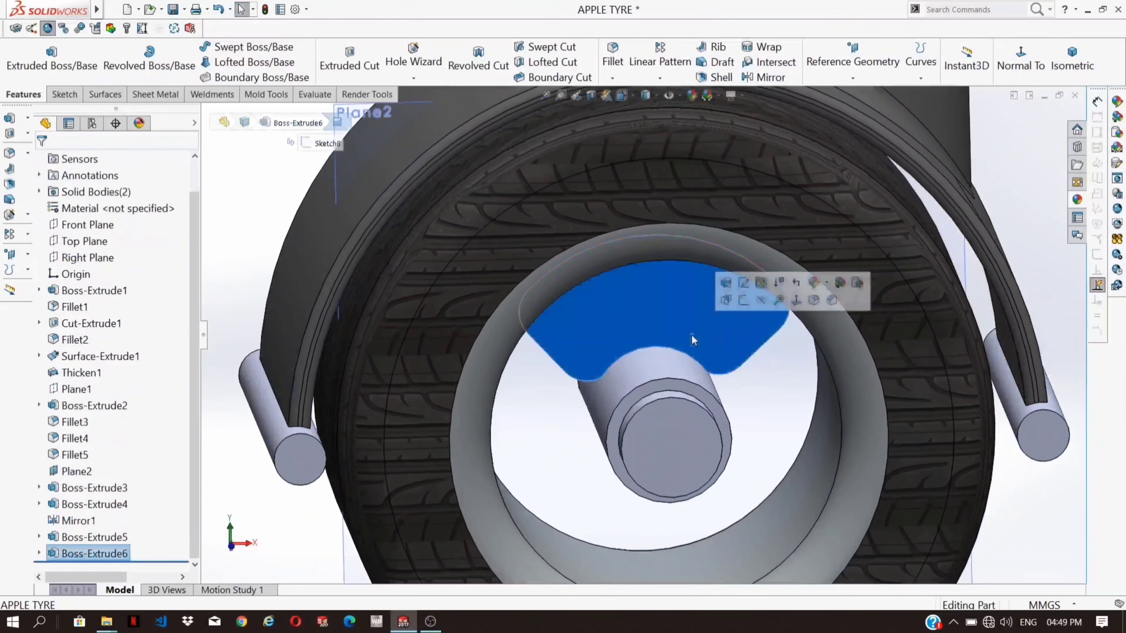
pyautogui.click(660, 78)
pyautogui.click(687, 108)
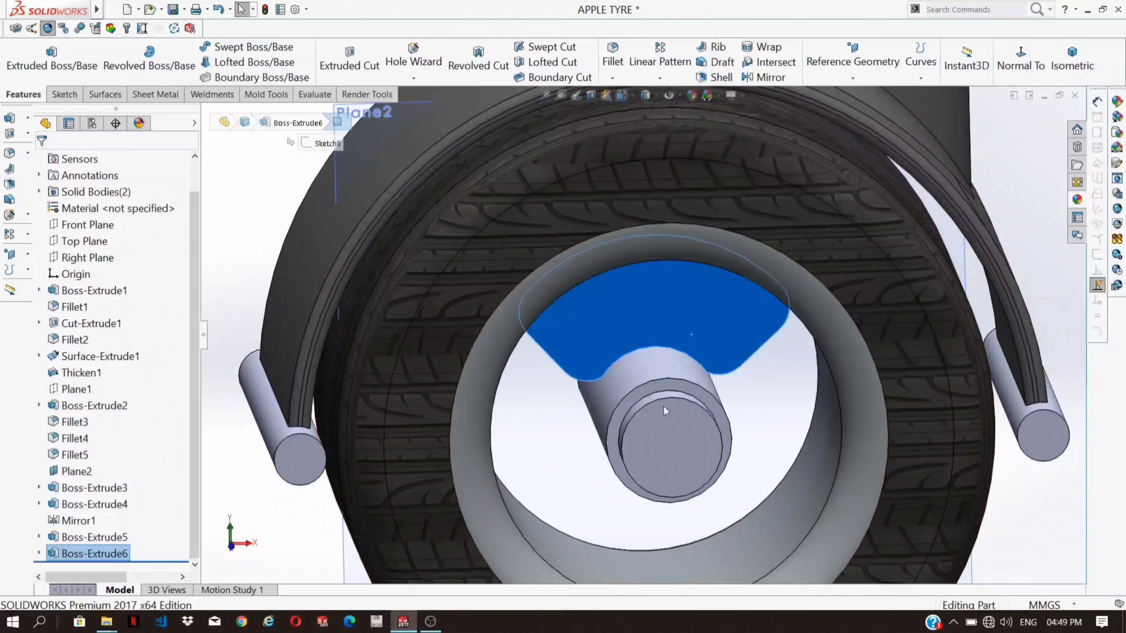
pyautogui.click(623, 406)
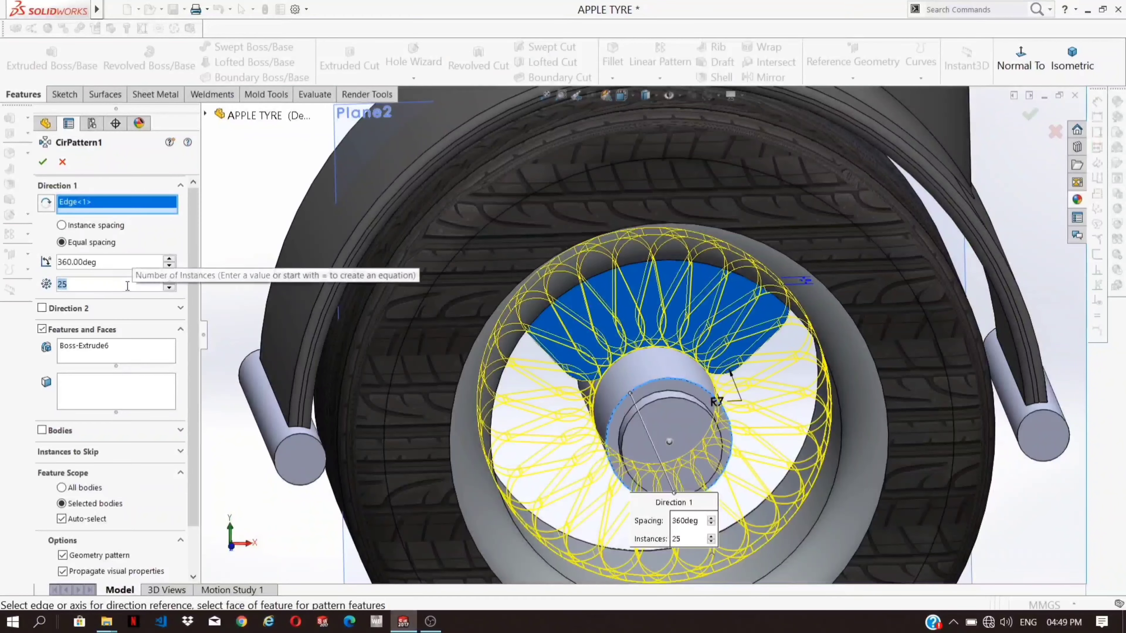
pyautogui.write('3')
pyautogui.moveTo(697, 442); pyautogui.dragTo(667, 411, button='middle')
pyautogui.scroll(2, 704, 432)
pyautogui.scroll(-1, 664, 400)
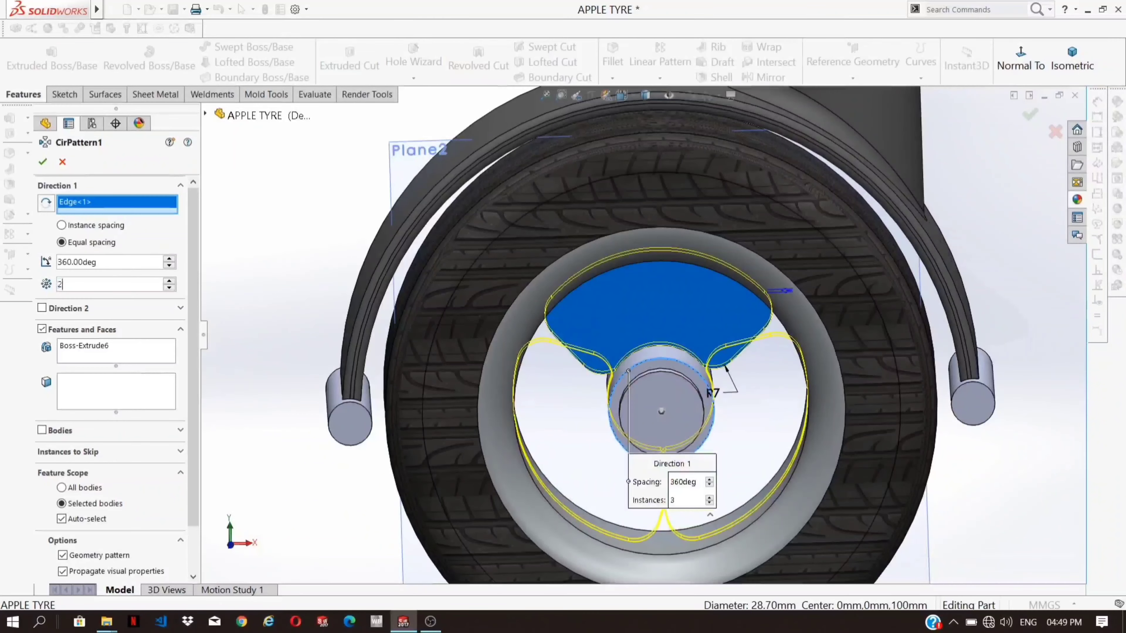
pyautogui.write('2')
pyautogui.press('Return')
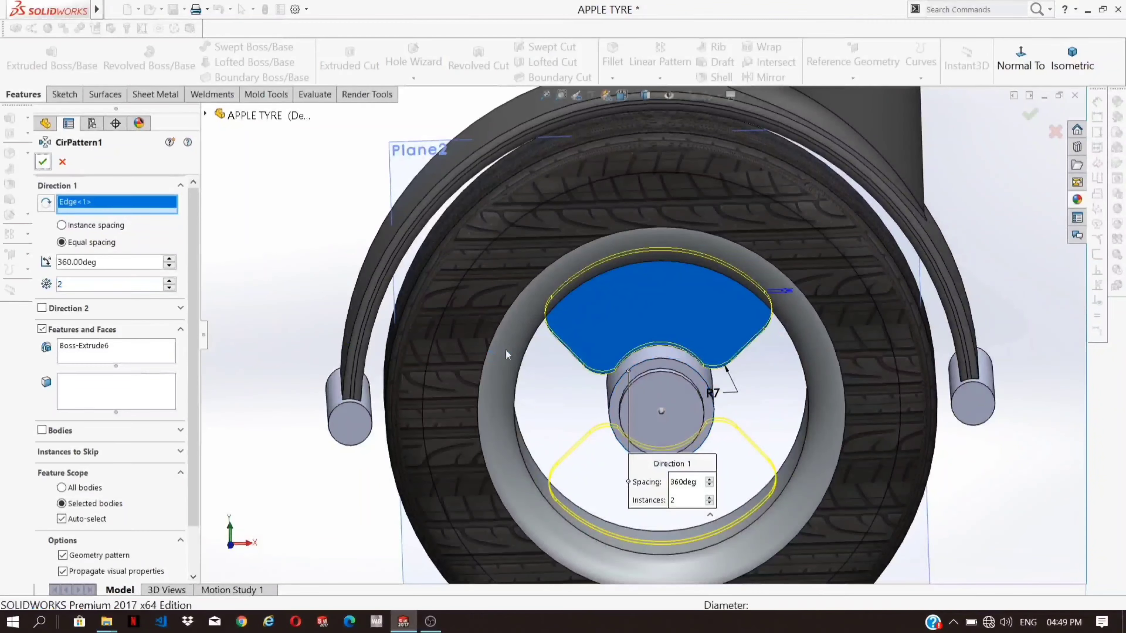
pyautogui.click(42, 163)
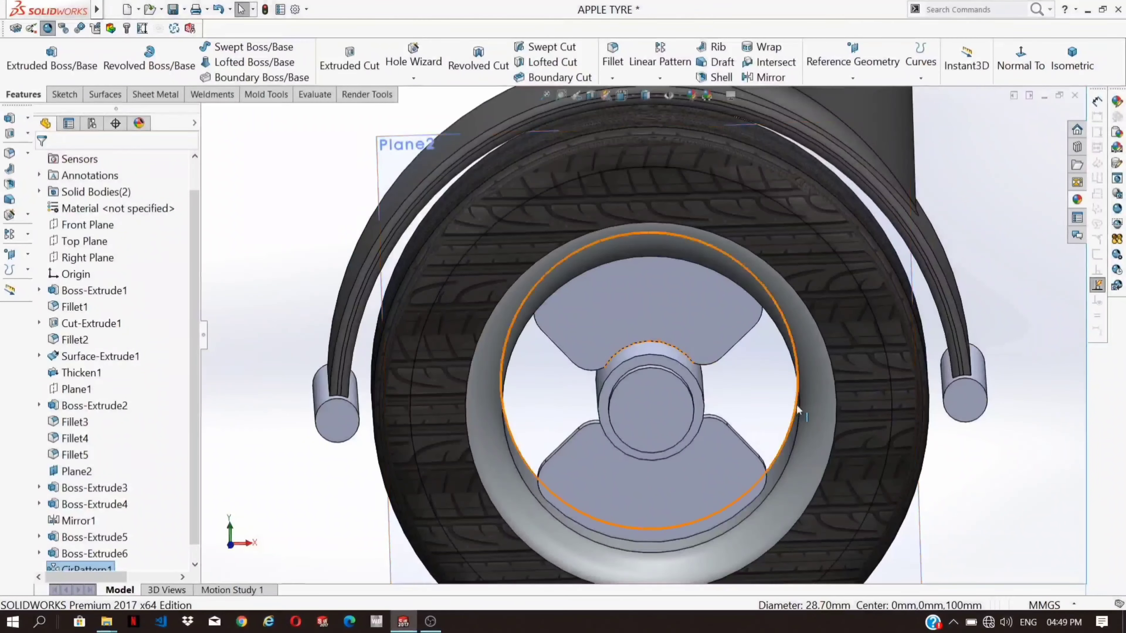
pyautogui.click(637, 394)
pyautogui.moveTo(637, 394)
pyautogui.mouseDown(button='middle')
pyautogui.moveTo(679, 390)
pyautogui.moveTo(645, 409)
pyautogui.moveTo(694, 417)
pyautogui.mouseUp(button='middle')
pyautogui.rightClick(695, 417)
pyautogui.click(860, 424)
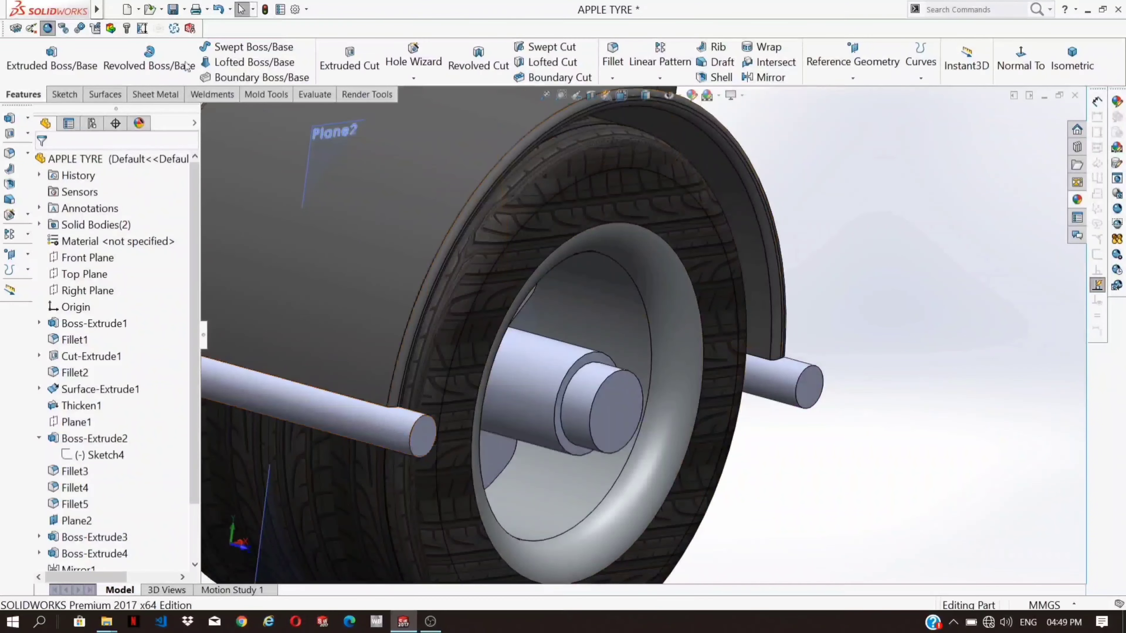
# Step: Sketch a straight slot on the shaft's end face between the two rod centres, about 169 mm centre to centre and 8.5 mm wide
pyautogui.moveTo(649, 327); pyautogui.dragTo(576, 296, button='middle')
pyautogui.click(514, 370)
pyautogui.rightClick(516, 375)
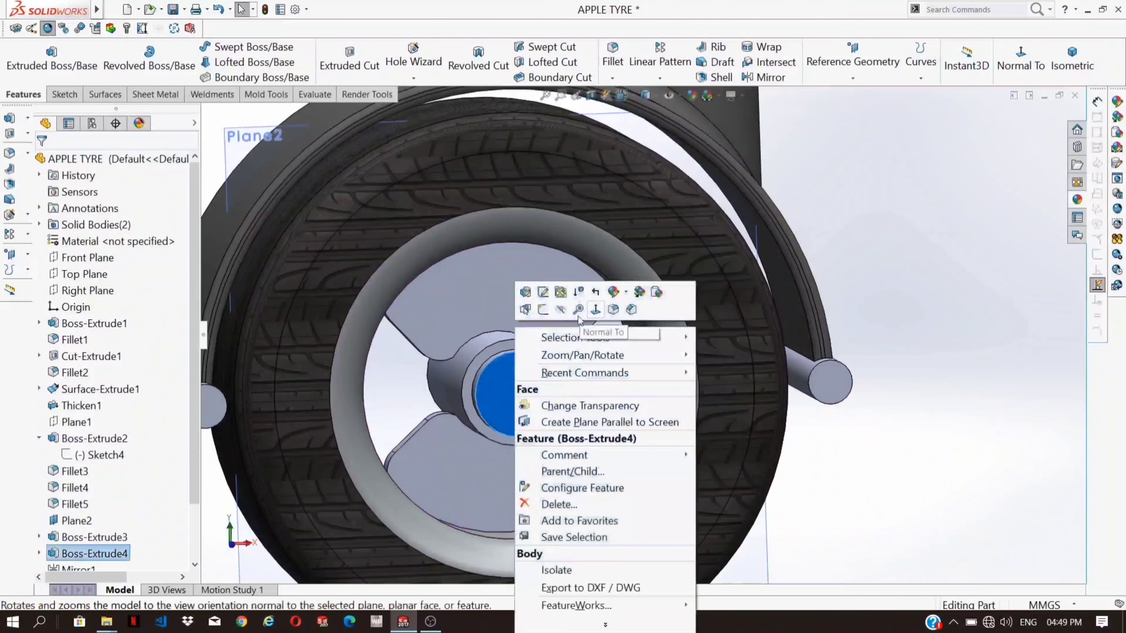
pyautogui.click(578, 312)
pyautogui.scroll(-3, 596, 402)
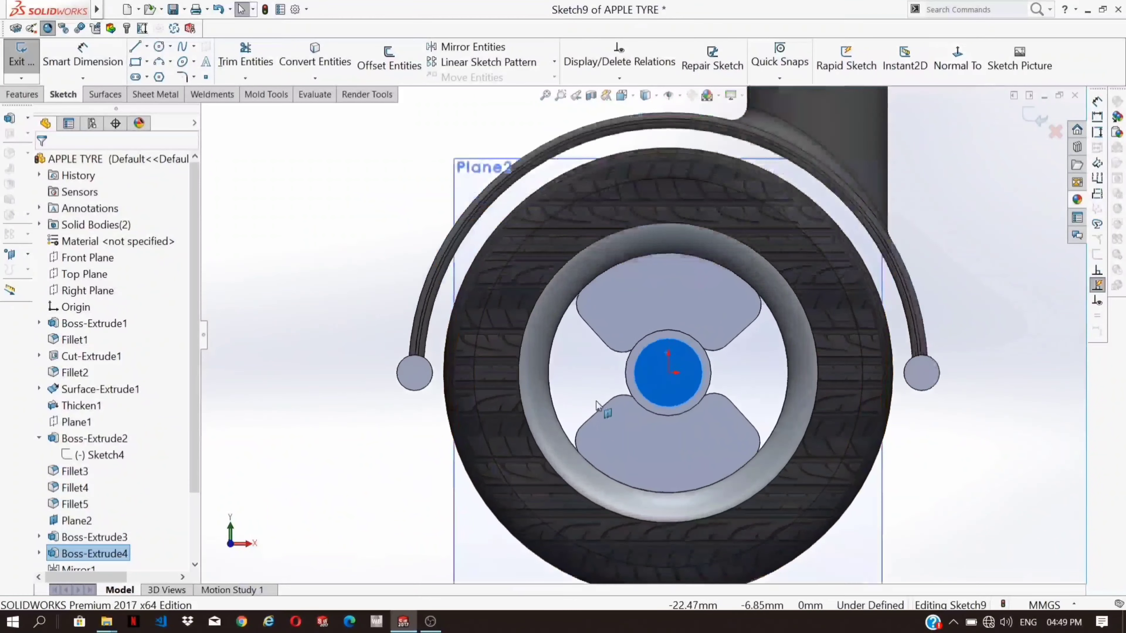
pyautogui.click(136, 77)
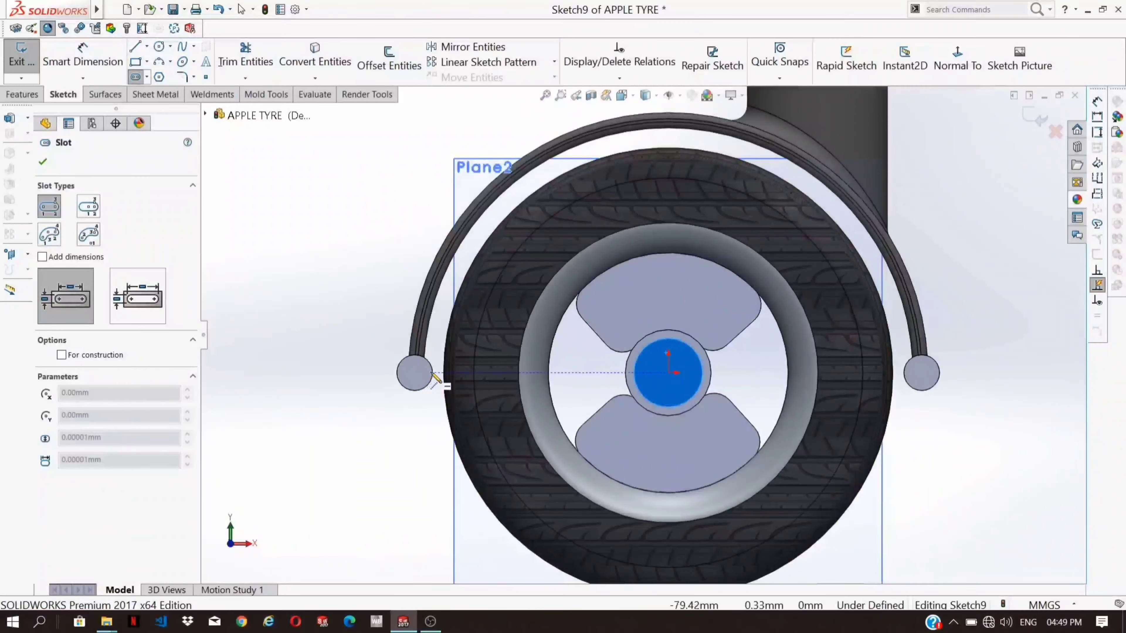
pyautogui.click(415, 373)
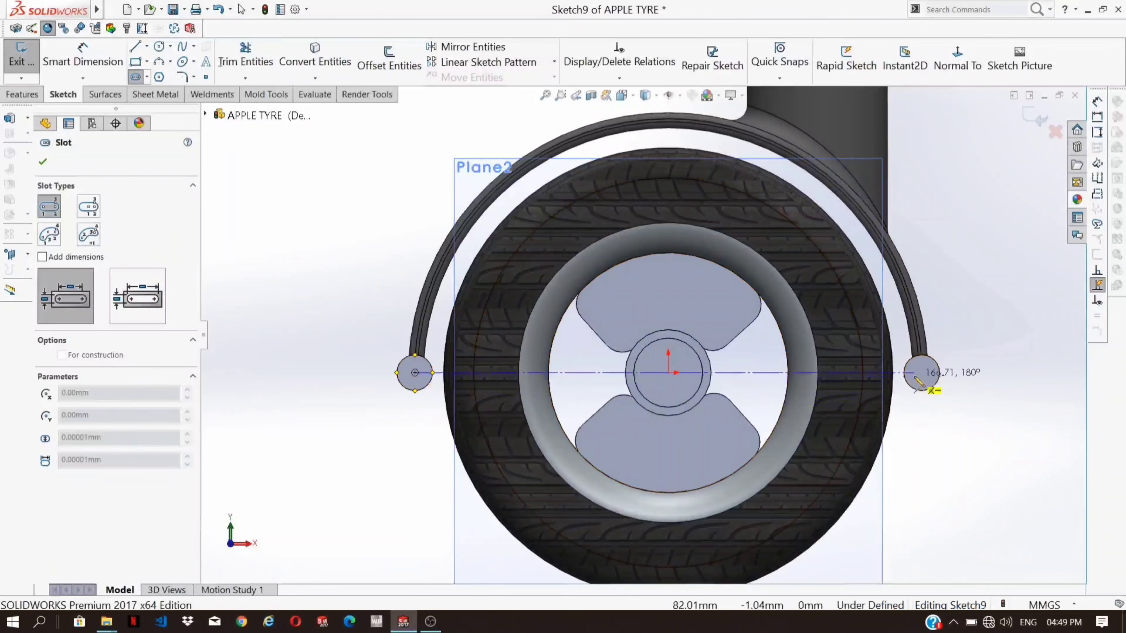
pyautogui.click(922, 373)
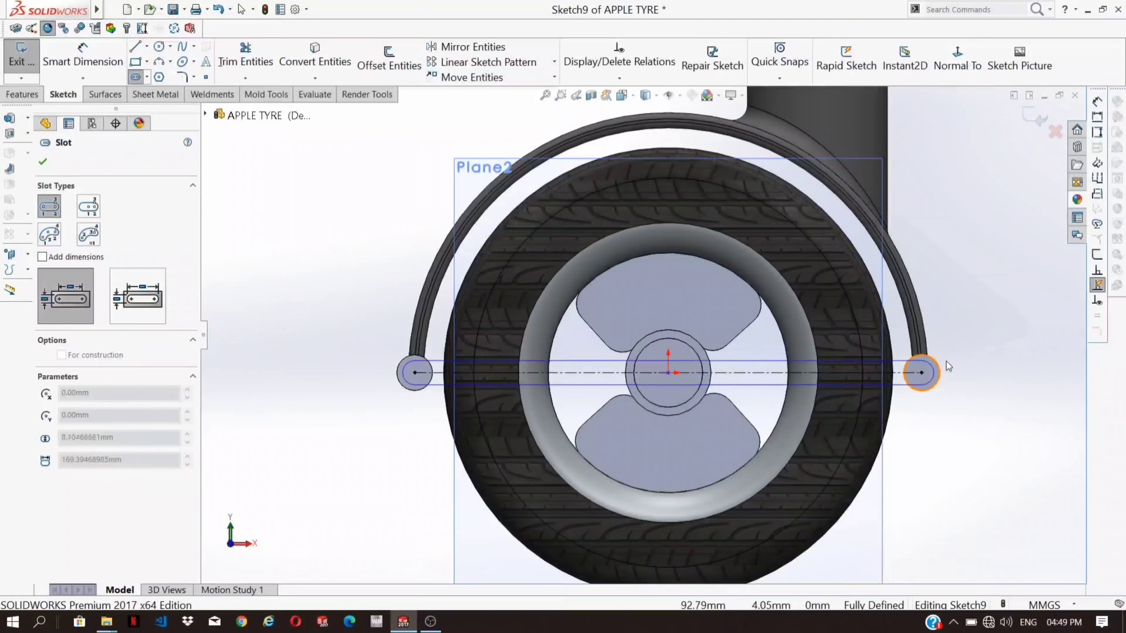
pyautogui.click(949, 361)
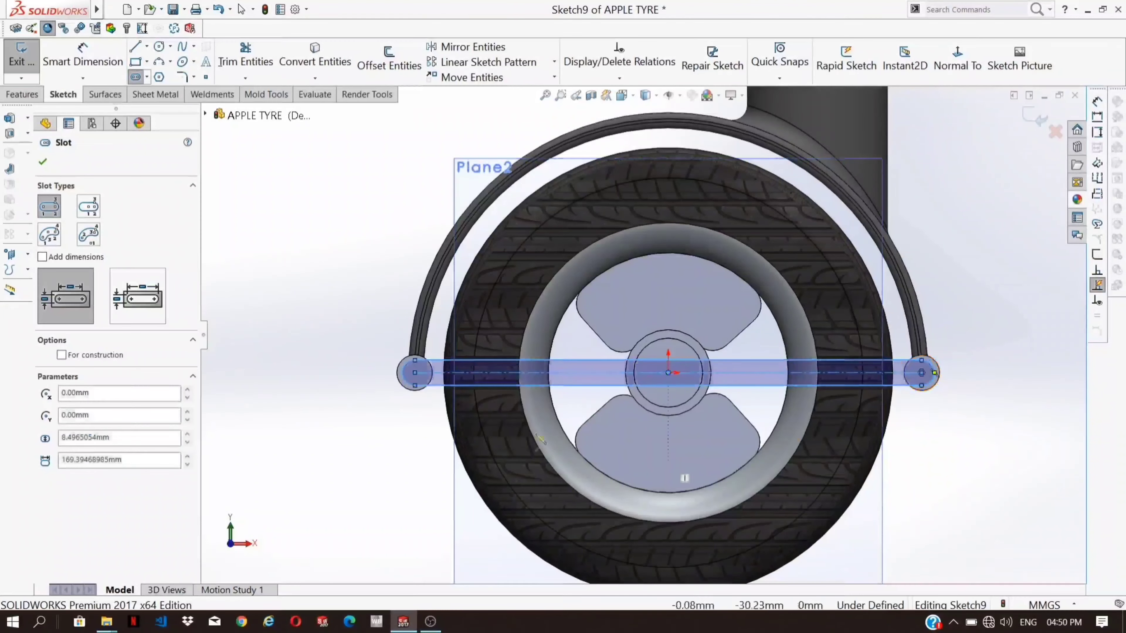
pyautogui.press('Escape')
# Step: Extrude the slot profile 5 mm blind as a side bar with the result merged
pyautogui.click(24, 95)
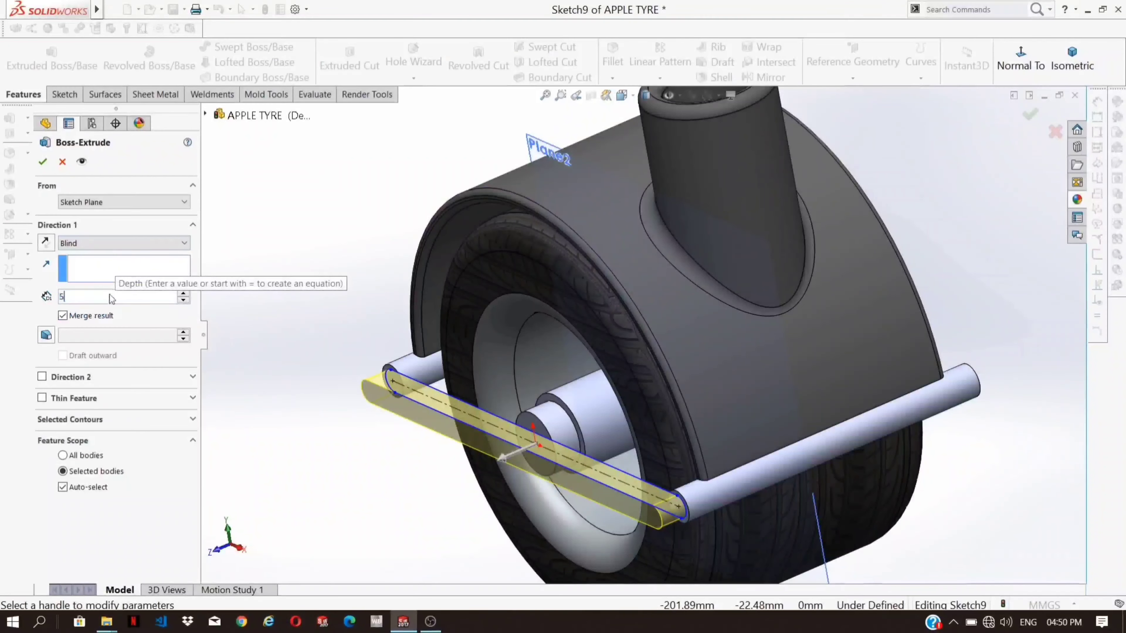
pyautogui.write('5')
pyautogui.press('Return')
pyautogui.click(43, 164)
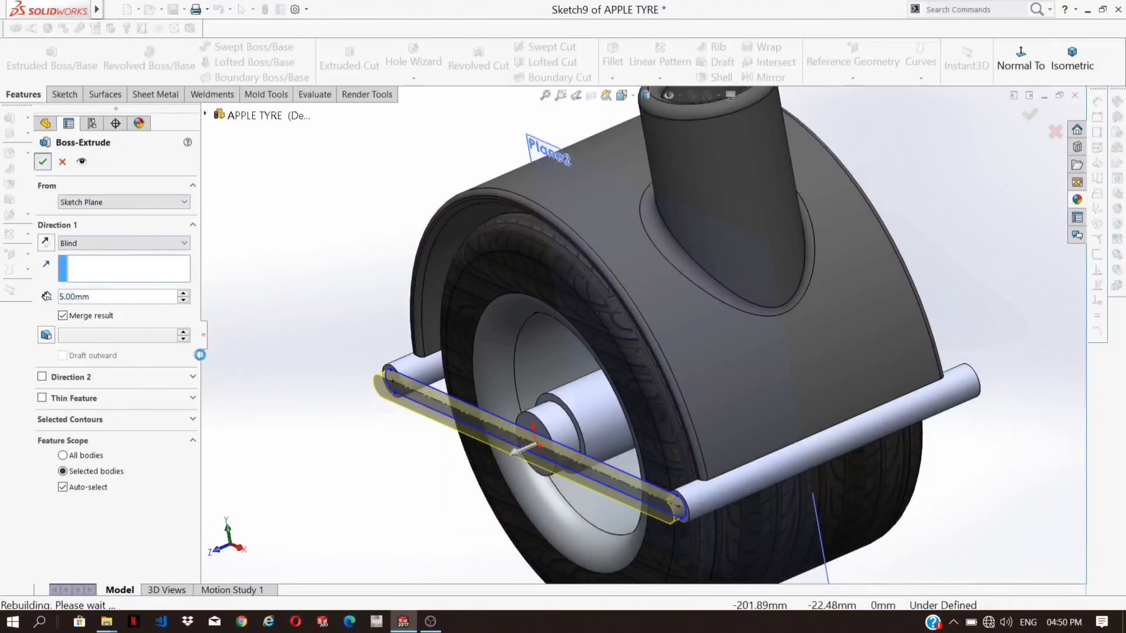
# Step: Mirror the extruded side bar about Plane2 to the other side of the wheel
pyautogui.moveTo(643, 417); pyautogui.dragTo(721, 441, button='middle')
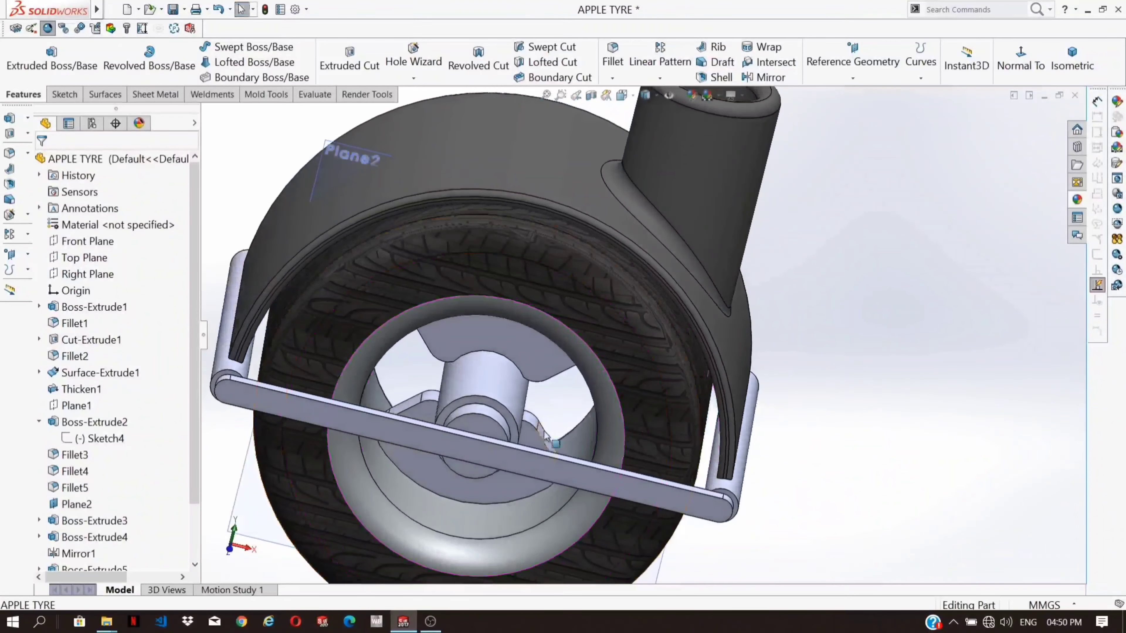
pyautogui.scroll(3, 543, 439)
pyautogui.scroll(-4, 543, 395)
pyautogui.moveTo(577, 403); pyautogui.dragTo(651, 445, button='middle')
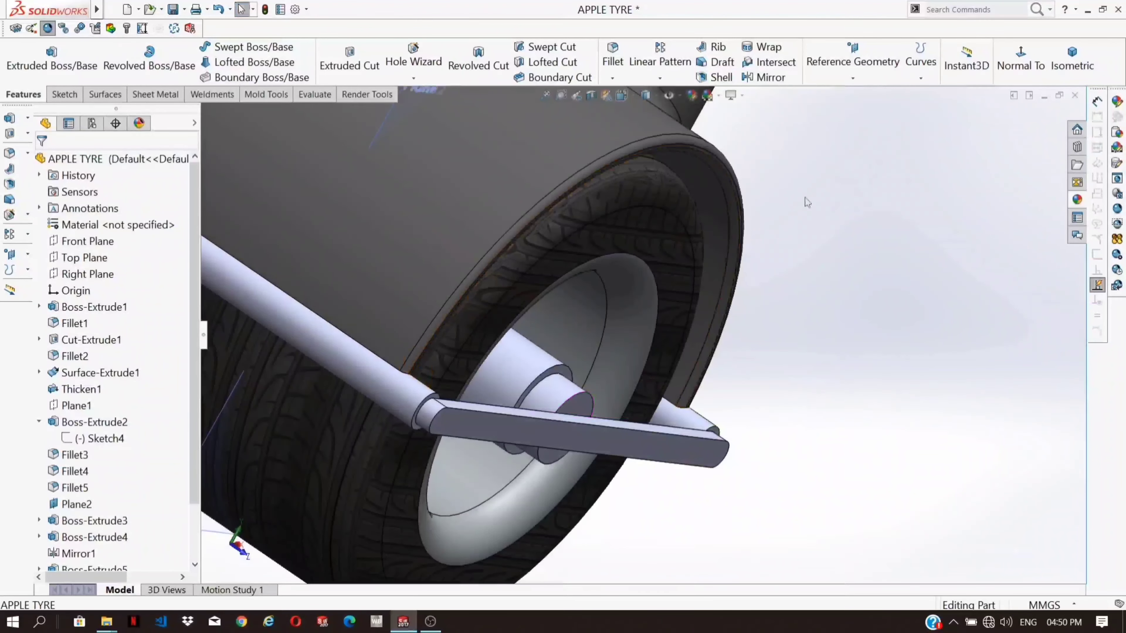
pyautogui.click(763, 78)
pyautogui.scroll(3, 454, 392)
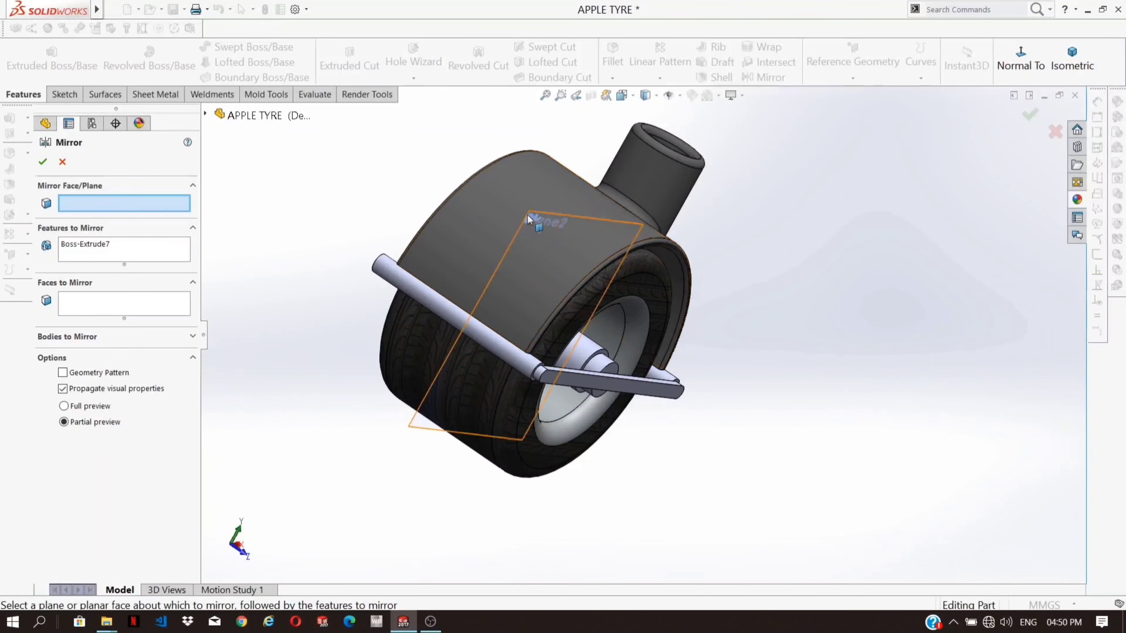
pyautogui.click(539, 220)
pyautogui.click(44, 162)
# Step: Hide Plane2 in the model
pyautogui.moveTo(543, 278); pyautogui.dragTo(798, 532, button='middle')
pyautogui.moveTo(586, 373); pyautogui.dragTo(440, 382, button='middle')
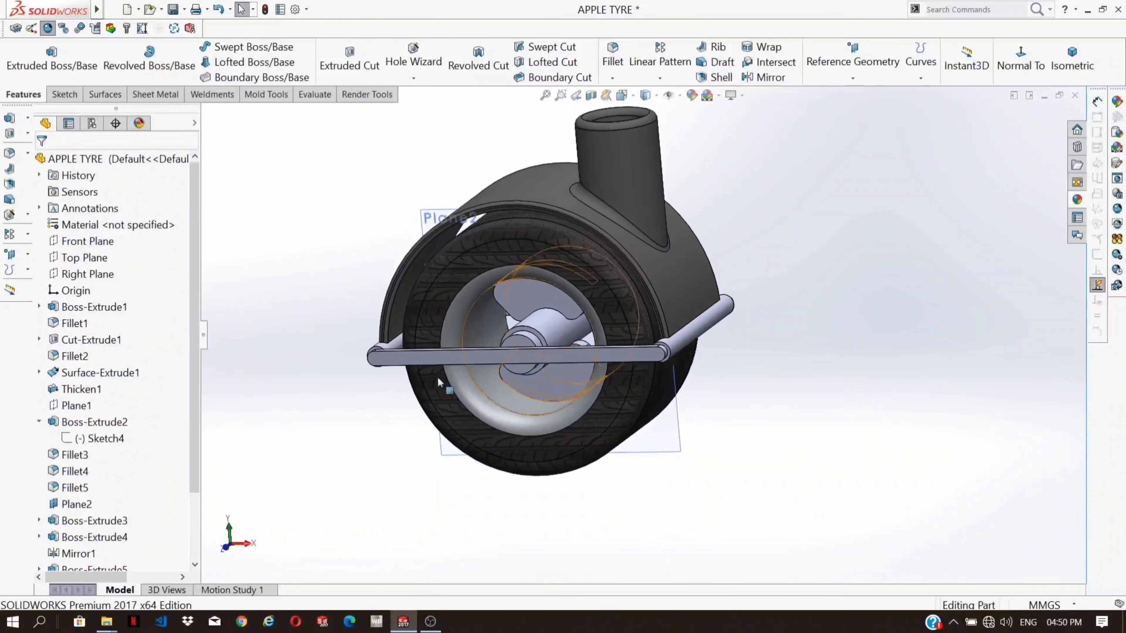
pyautogui.scroll(-2, 78, 473)
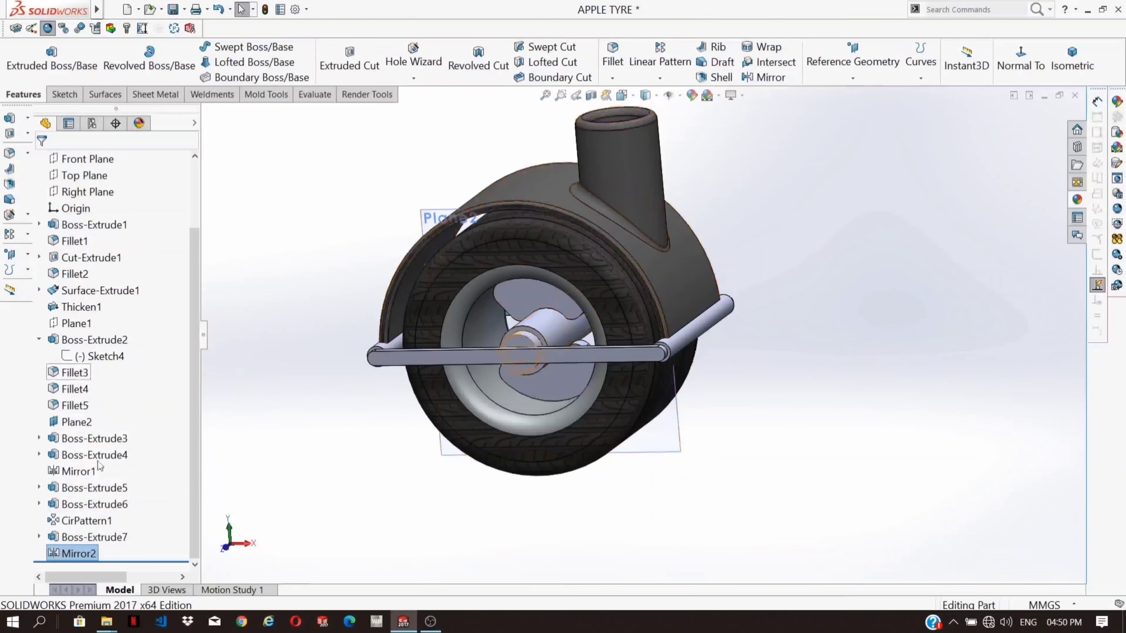
pyautogui.rightClick(76, 422)
pyautogui.click(102, 334)
# Step: Copy the appearance of the wheel rim's rounded face
pyautogui.scroll(-2, 616, 224)
pyautogui.moveTo(638, 273); pyautogui.dragTo(659, 270, button='middle')
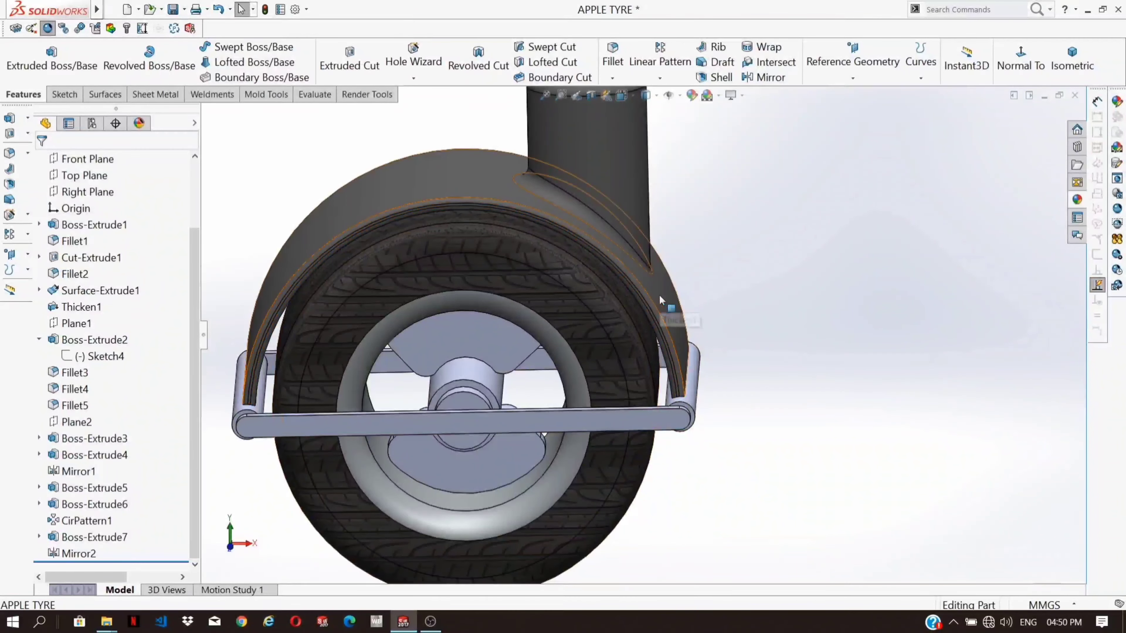
pyautogui.click(682, 369)
pyautogui.click(693, 389)
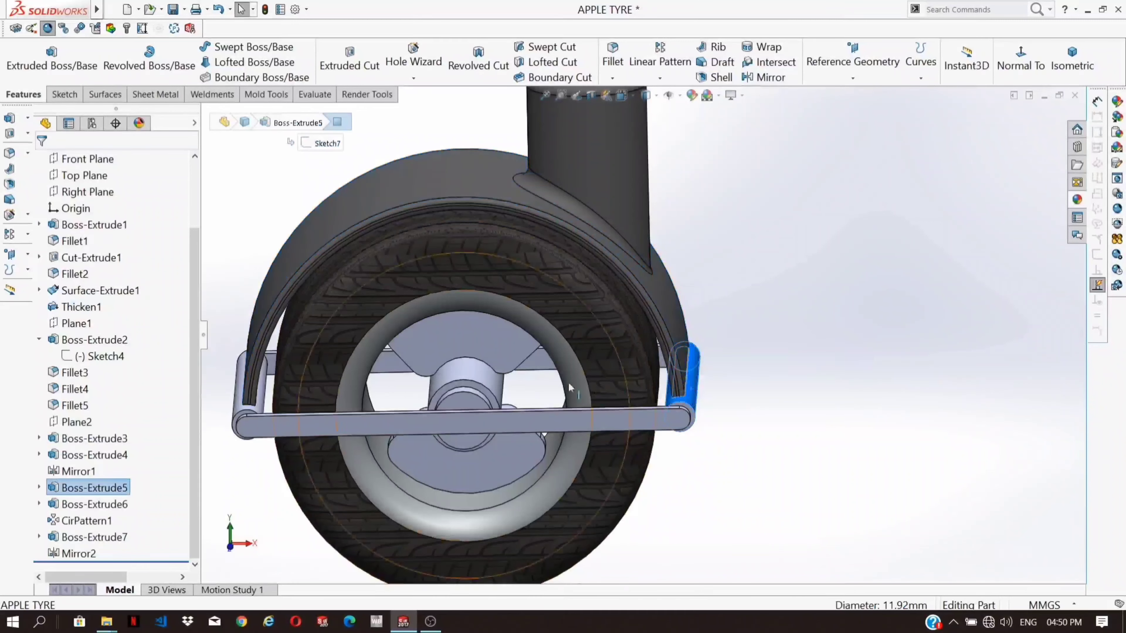
pyautogui.click(513, 340)
pyautogui.rightClick(528, 499)
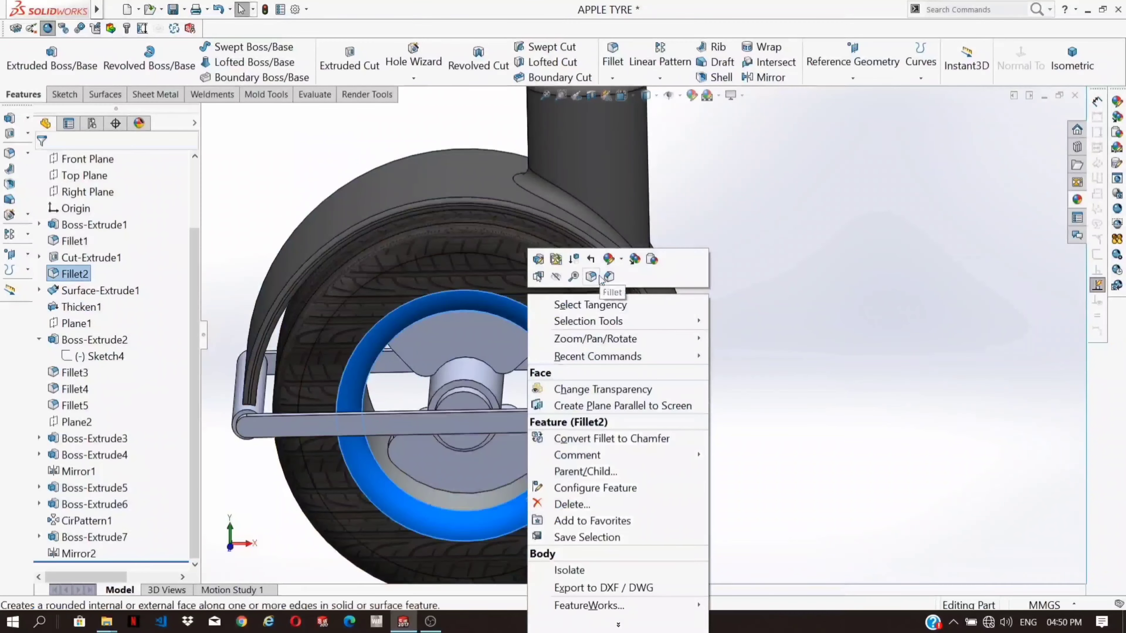
pyautogui.click(707, 397)
# Step: Paste the rim's grey appearance onto the shaft, rod, spoke and side bar features, including Mirror1, CirPattern1 and Mirror2
pyautogui.moveTo(707, 397); pyautogui.dragTo(719, 390, button='middle')
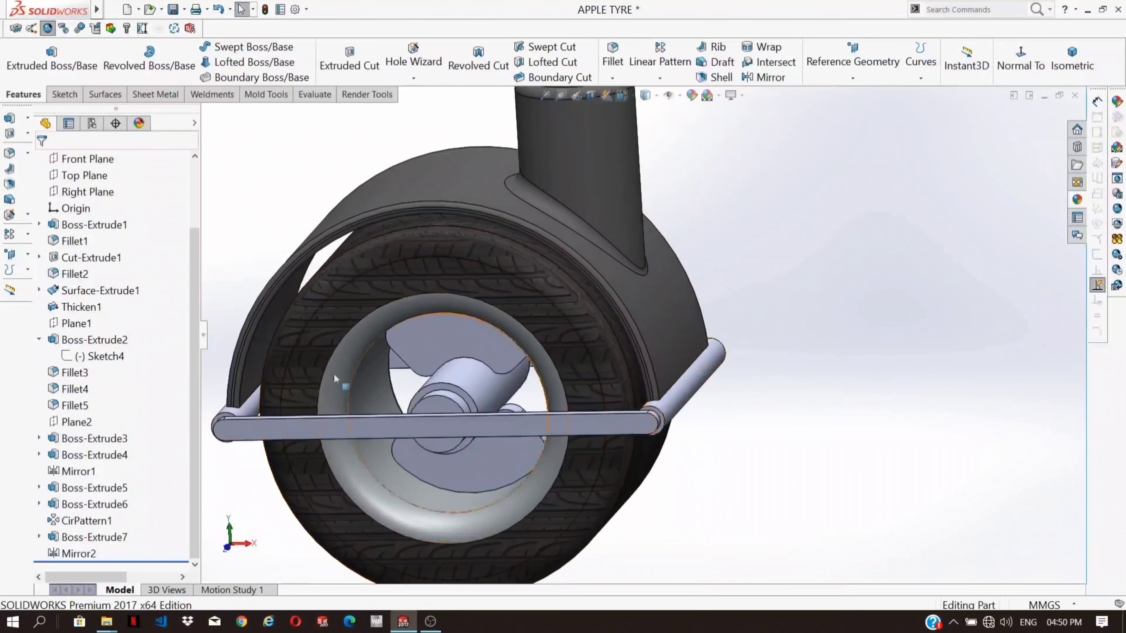
pyautogui.click(82, 439)
pyautogui.keyDown('ctrl'); pyautogui.click(97, 459); pyautogui.keyUp('ctrl')
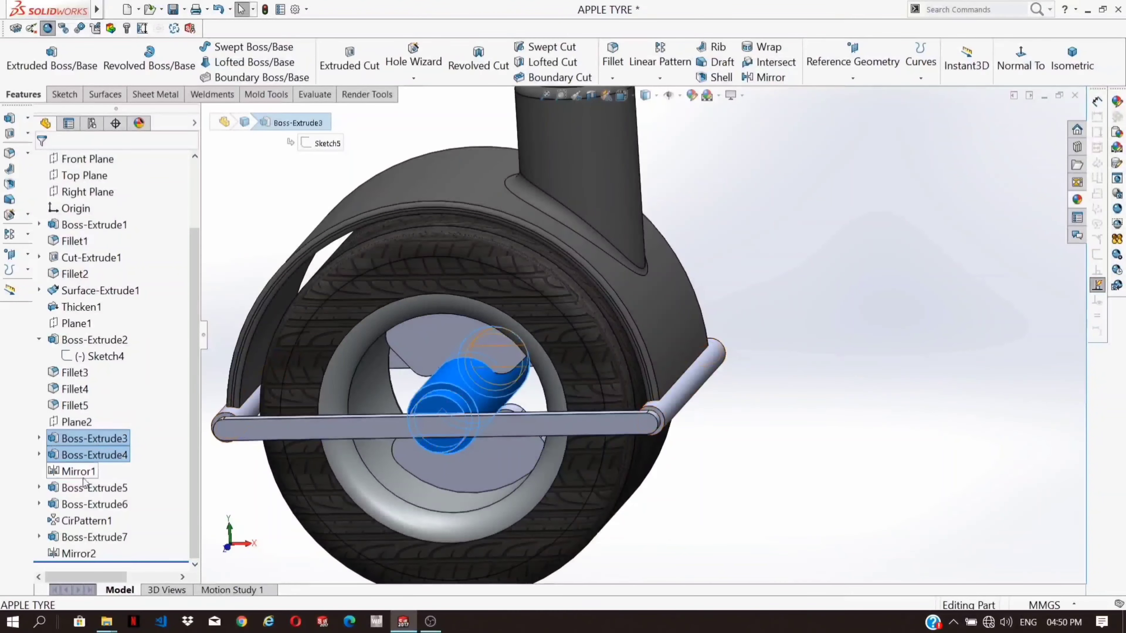
pyautogui.keyDown('ctrl'); pyautogui.click(82, 473); pyautogui.keyUp('ctrl')
pyautogui.keyDown('ctrl'); pyautogui.click(77, 491); pyautogui.keyUp('ctrl')
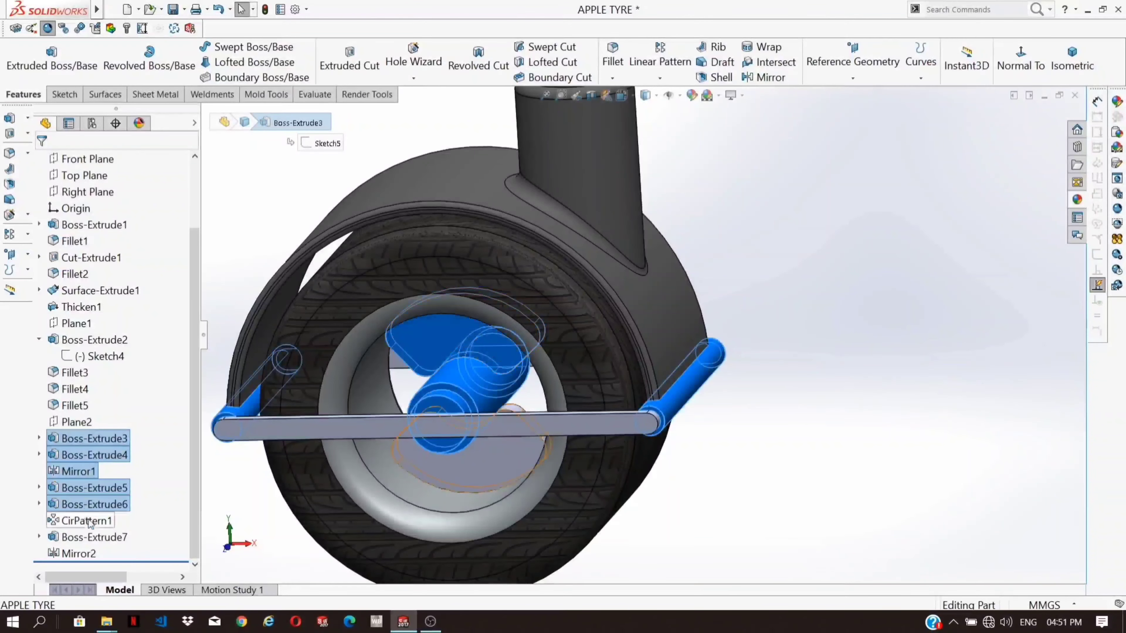
pyautogui.keyDown('ctrl'); pyautogui.click(82, 537); pyautogui.keyUp('ctrl')
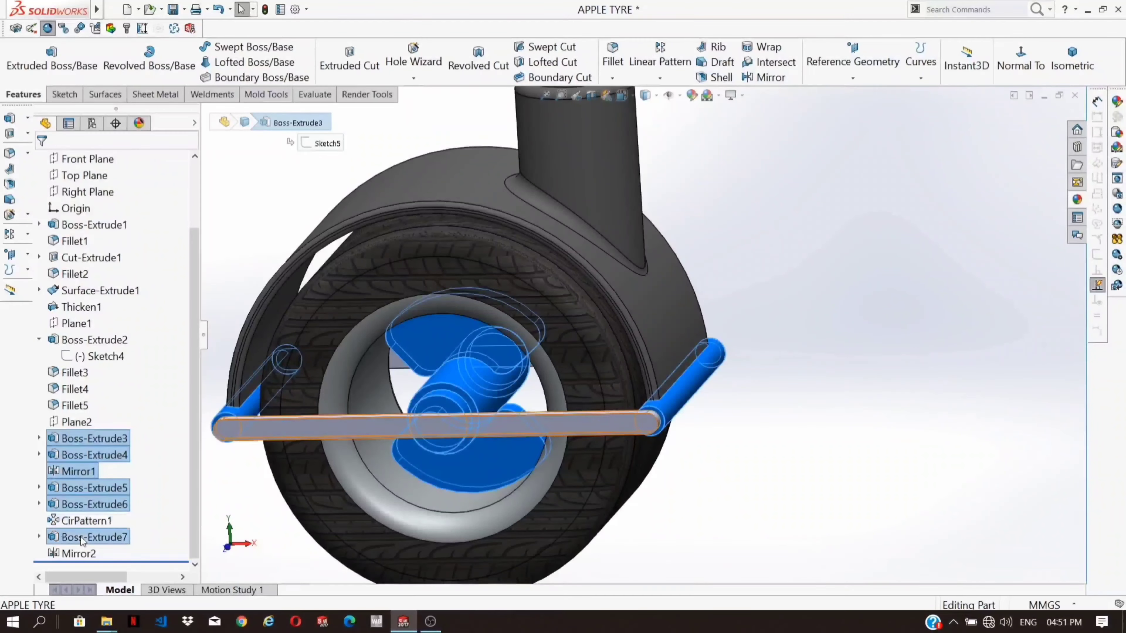
pyautogui.keyDown('ctrl'); pyautogui.click(76, 555); pyautogui.keyUp('ctrl')
pyautogui.keyDown('ctrl'); pyautogui.click(99, 519); pyautogui.keyUp('ctrl')
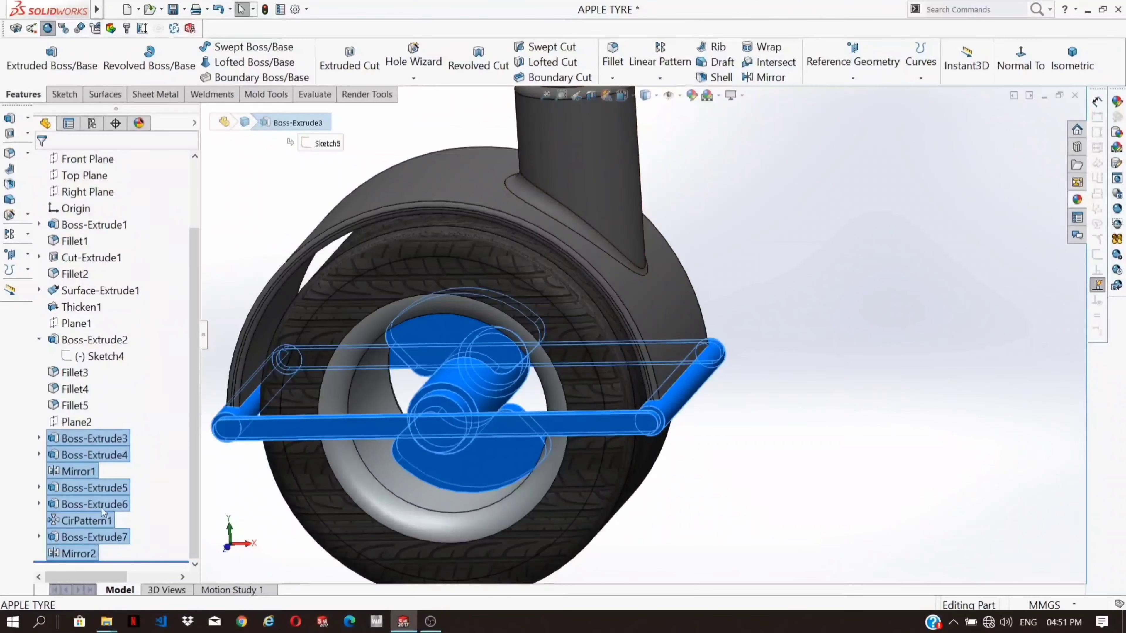
pyautogui.rightClick(72, 470)
pyautogui.click(145, 379)
# Step: Set up an 8 mm symmetric fillet along the edge where the cover's outer surface meets one cross rod
pyautogui.scroll(2, 621, 312)
pyautogui.scroll(-1, 549, 338)
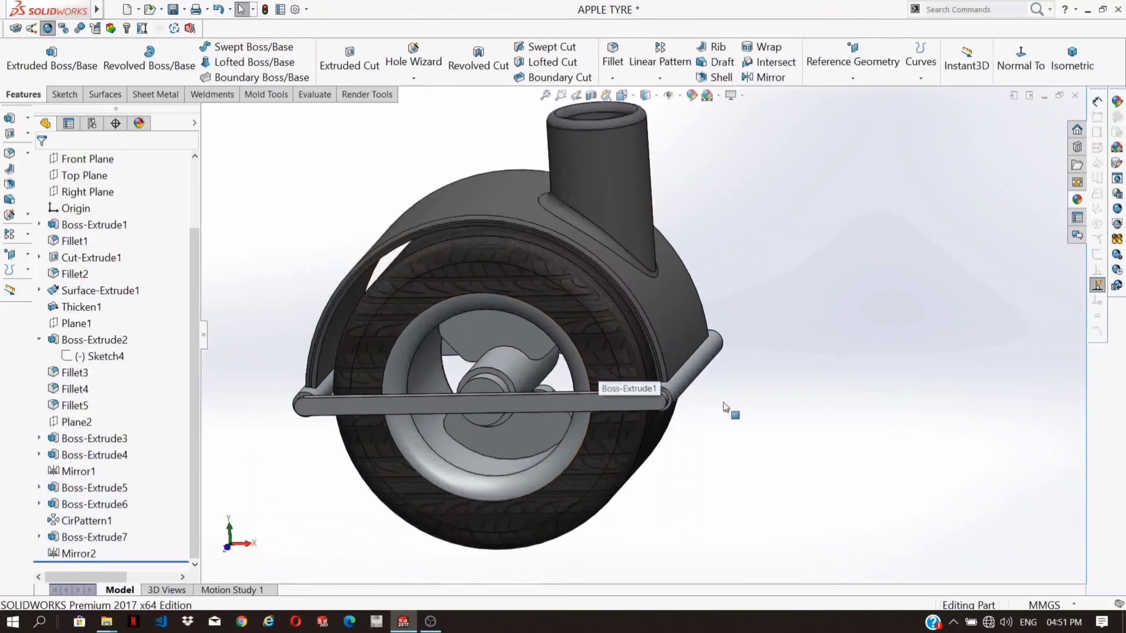
pyautogui.moveTo(723, 403); pyautogui.dragTo(694, 447, button='middle')
pyautogui.scroll(-4, 624, 395)
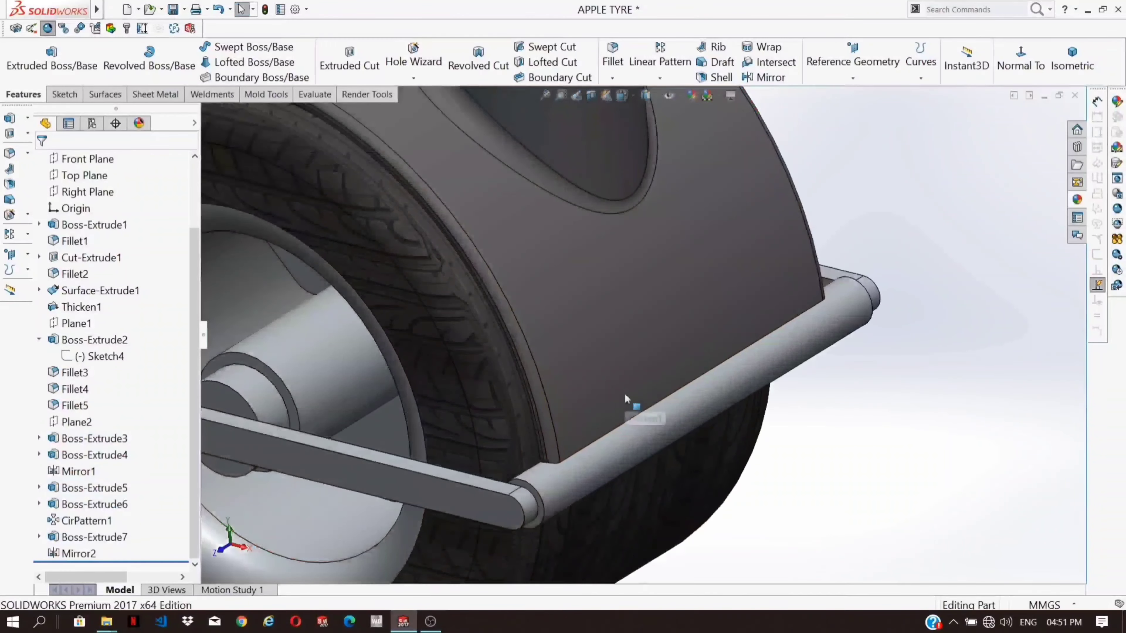
pyautogui.click(633, 417)
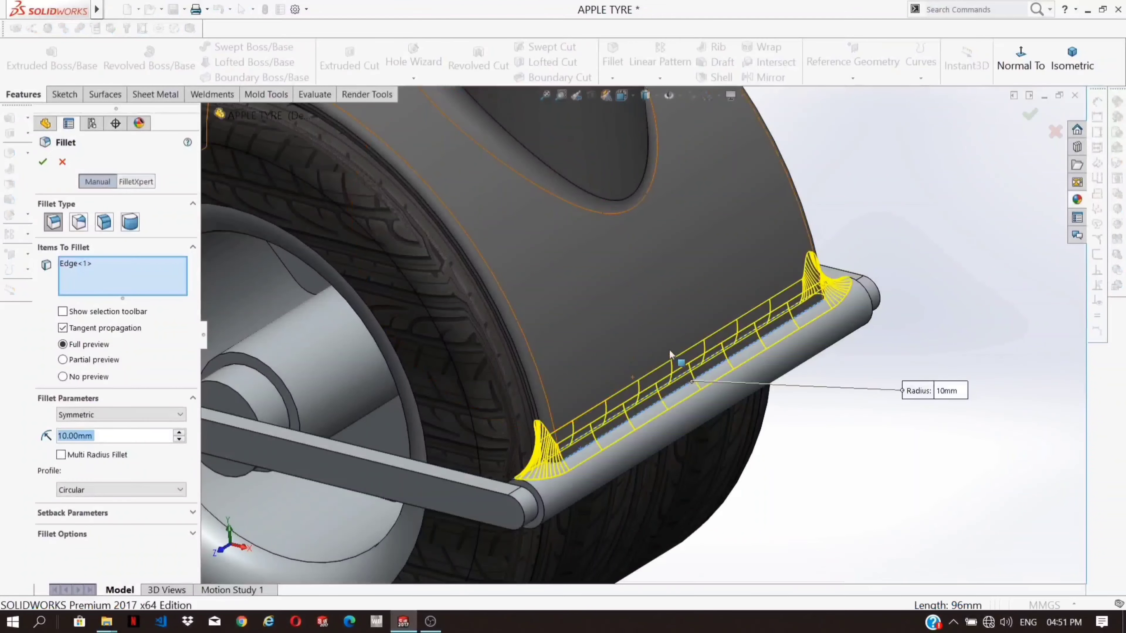
pyautogui.moveTo(669, 349)
pyautogui.mouseDown(button='middle')
pyautogui.moveTo(744, 339)
pyautogui.moveTo(711, 352)
pyautogui.moveTo(665, 335)
pyautogui.moveTo(660, 352)
pyautogui.mouseUp(button='middle')
pyautogui.write('8')
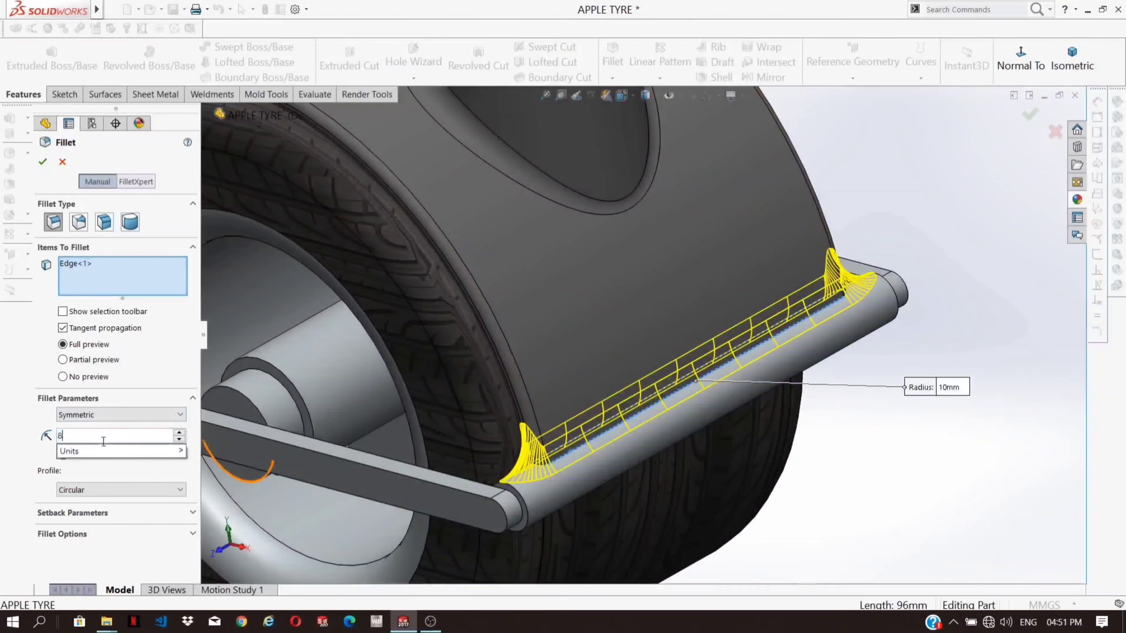
pyautogui.press('Return')
# Step: Add the matching cover edge at the opposite cross rod to the fillet and apply it
pyautogui.moveTo(310, 435); pyautogui.dragTo(409, 355, button='middle')
pyautogui.click(410, 355)
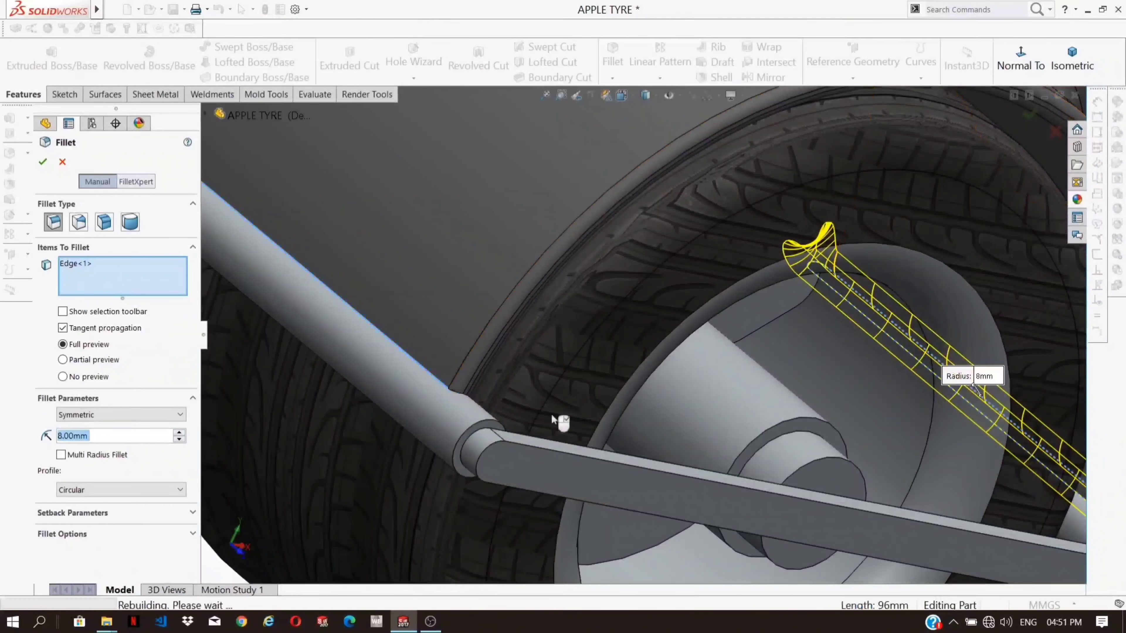
pyautogui.scroll(3, 696, 394)
pyautogui.moveTo(699, 394); pyautogui.dragTo(614, 385, button='middle')
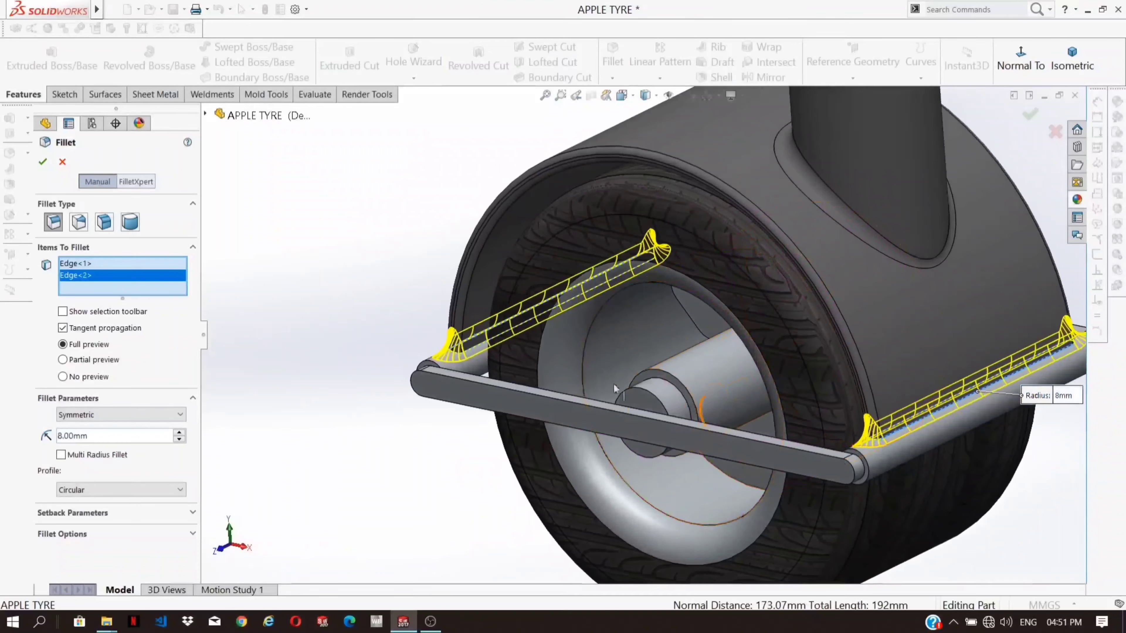
pyautogui.click(41, 163)
pyautogui.scroll(4, 845, 469)
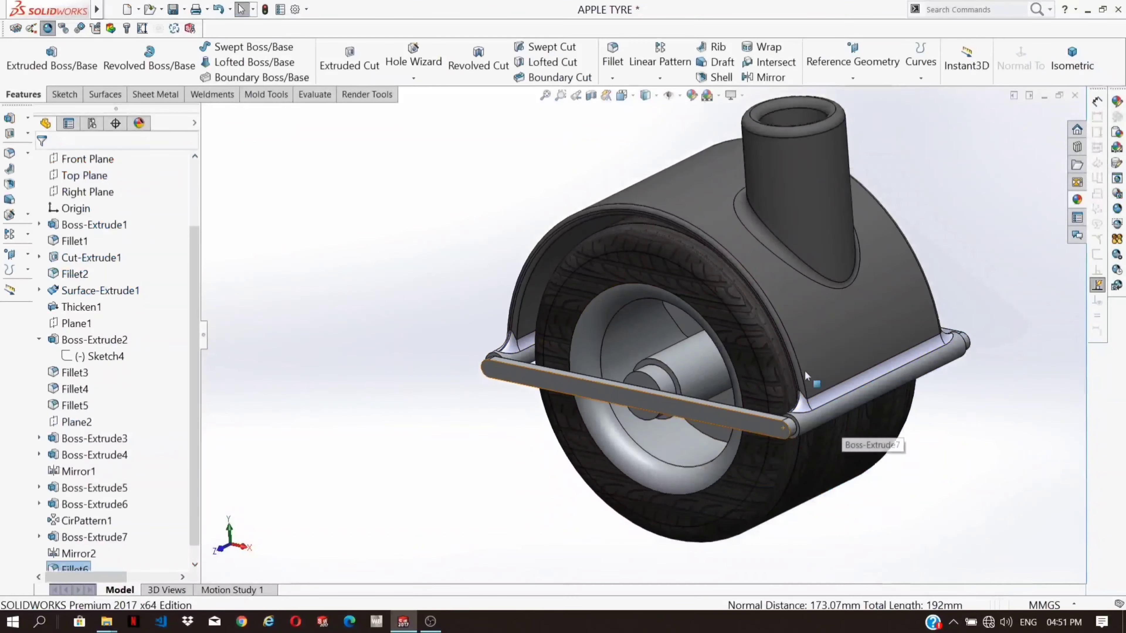
# Step: Set up a 2 mm symmetric fillet on the rounded edge where the side bar meets one cross rod
pyautogui.scroll(-8, 756, 421)
pyautogui.moveTo(756, 418); pyautogui.dragTo(703, 432, button='middle')
pyautogui.scroll(-3, 780, 430)
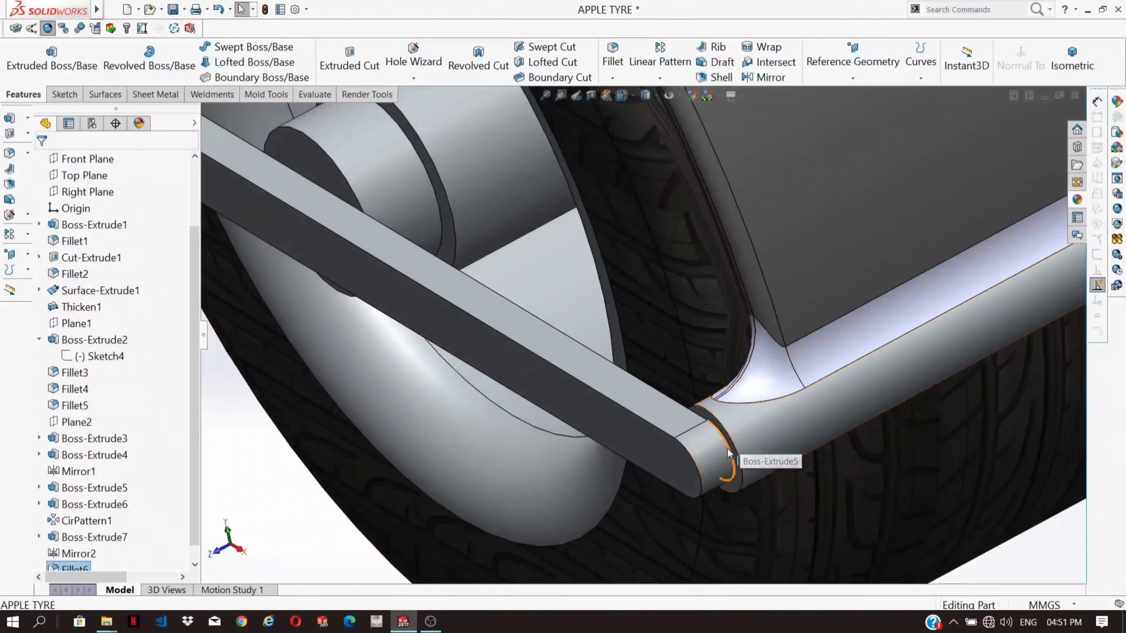
pyautogui.click(725, 441)
pyautogui.click(613, 58)
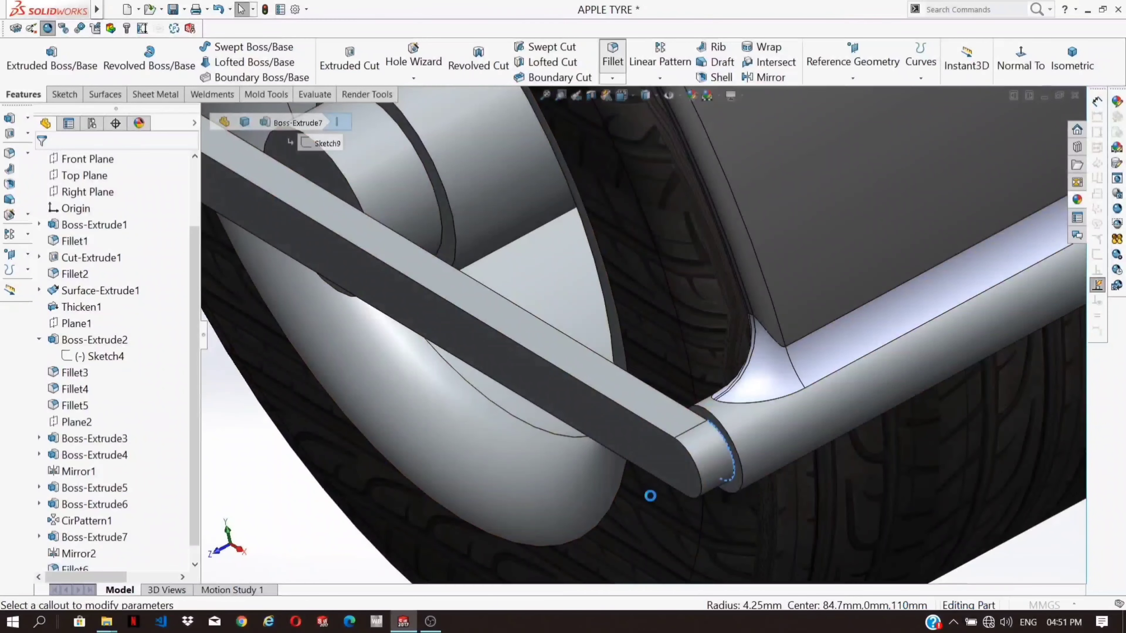
pyautogui.doubleClick(125, 437)
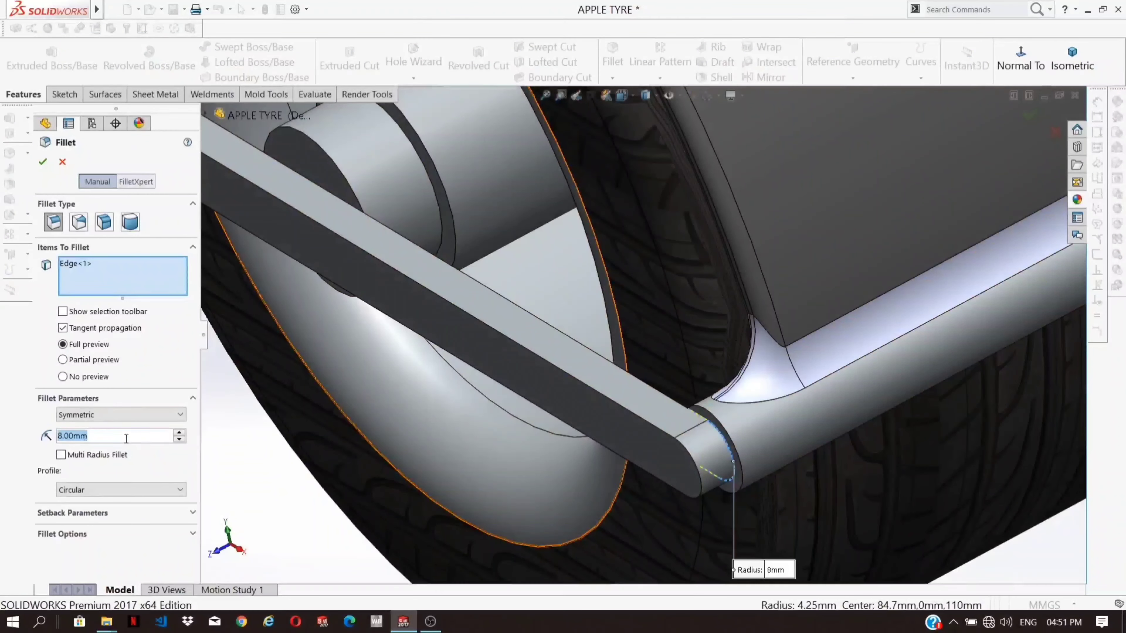
pyautogui.write('23')
pyautogui.press('BackSpace')
pyautogui.press('Return')
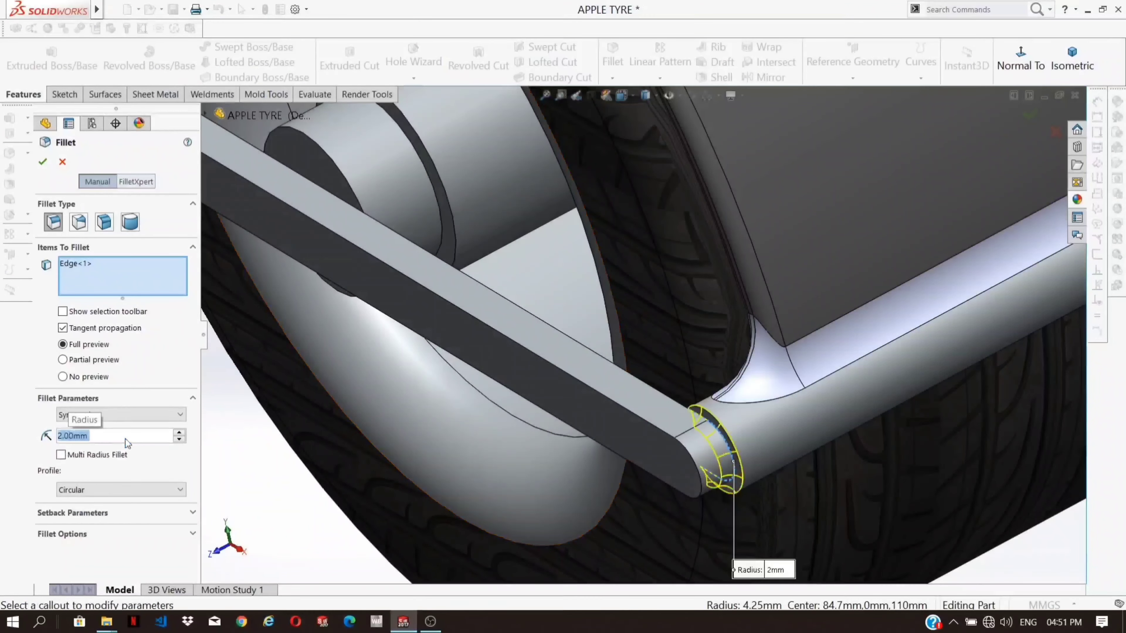
# Step: Add the side bar's matching edge at the other cross rod and a rounded end edge of the mirrored bar to the fillet
pyautogui.scroll(5, 519, 394)
pyautogui.scroll(-10, 422, 247)
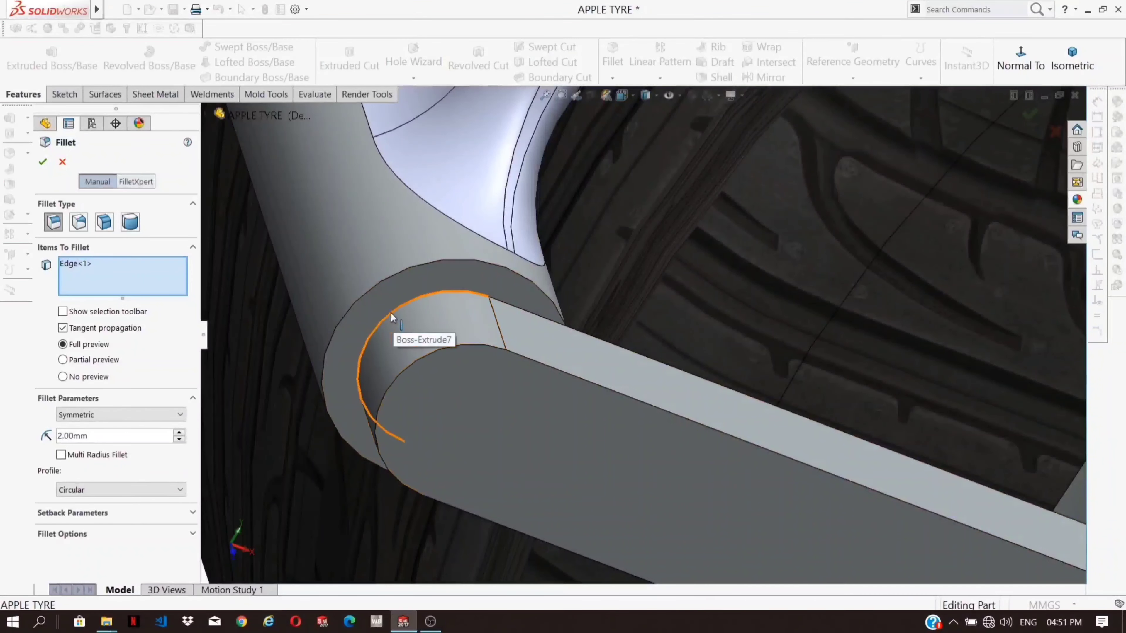
pyautogui.click(391, 313)
pyautogui.scroll(5, 769, 265)
pyautogui.scroll(-5, 533, 244)
pyautogui.moveTo(534, 244); pyautogui.dragTo(444, 313, button='middle')
pyautogui.scroll(-6, 521, 396)
pyautogui.scroll(3, 529, 405)
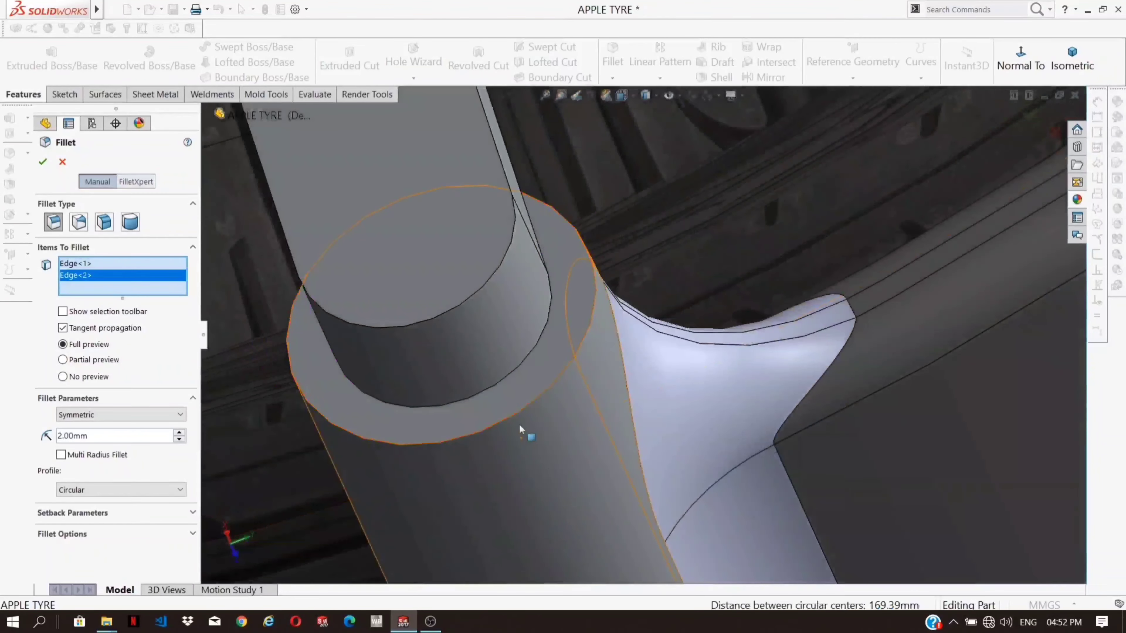
pyautogui.click(506, 375)
pyautogui.scroll(6, 506, 376)
pyautogui.scroll(-8, 574, 224)
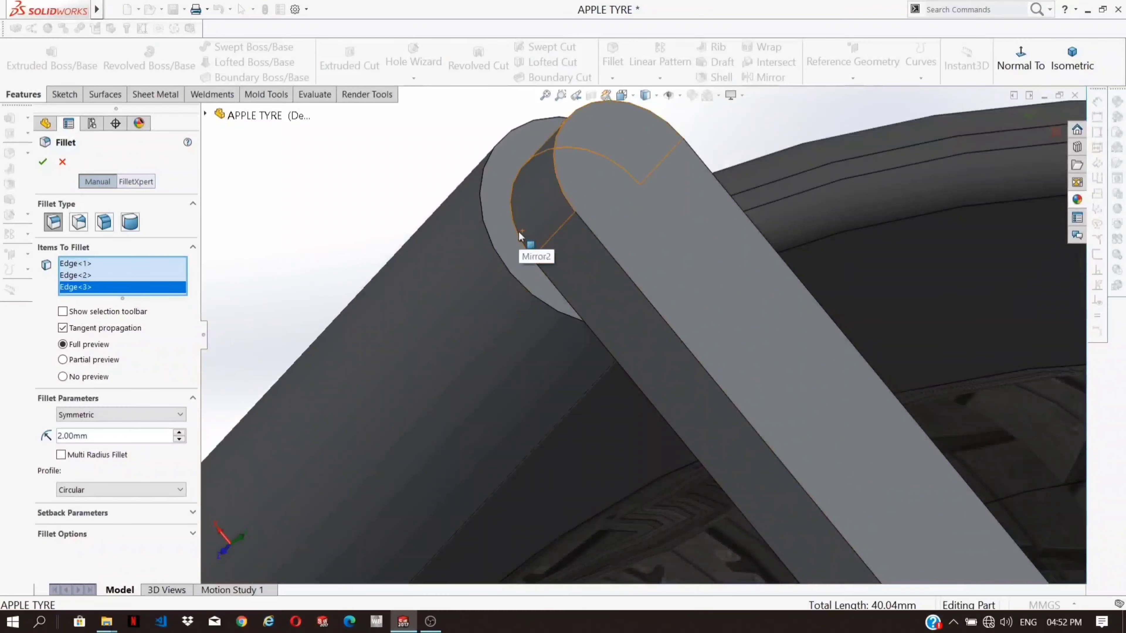
# Step: Add the rounded end faces of the mirrored bar and the original side bar to the 2 mm fillet and apply it
pyautogui.click(519, 231)
pyautogui.moveTo(622, 278); pyautogui.dragTo(703, 375, button='middle')
pyautogui.scroll(6, 759, 483)
pyautogui.scroll(-10, 747, 472)
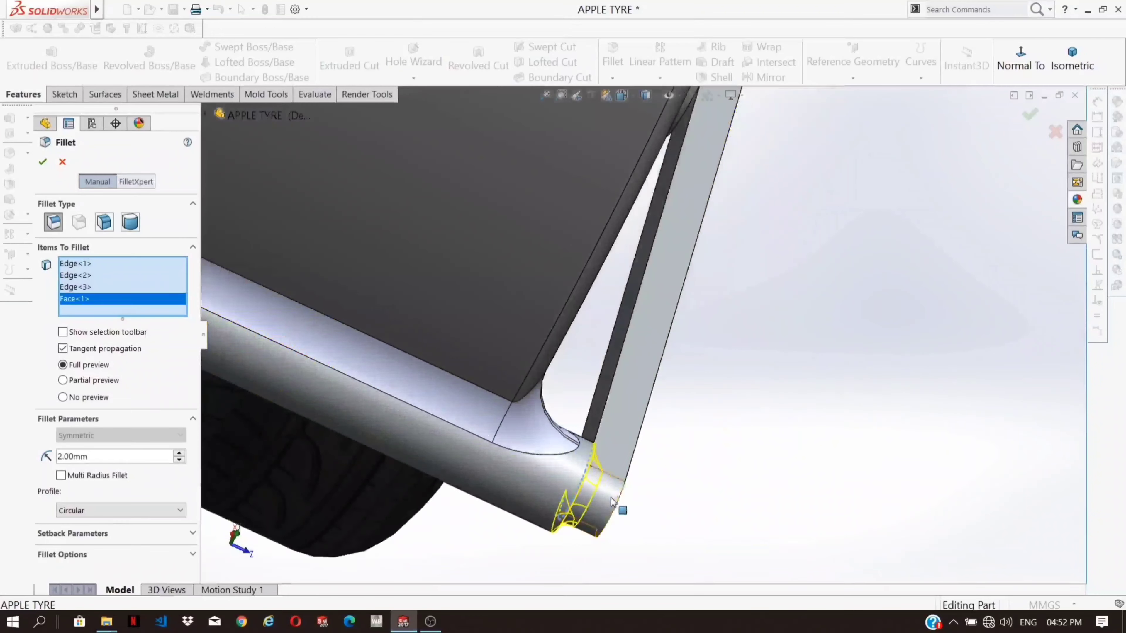
pyautogui.click(623, 513)
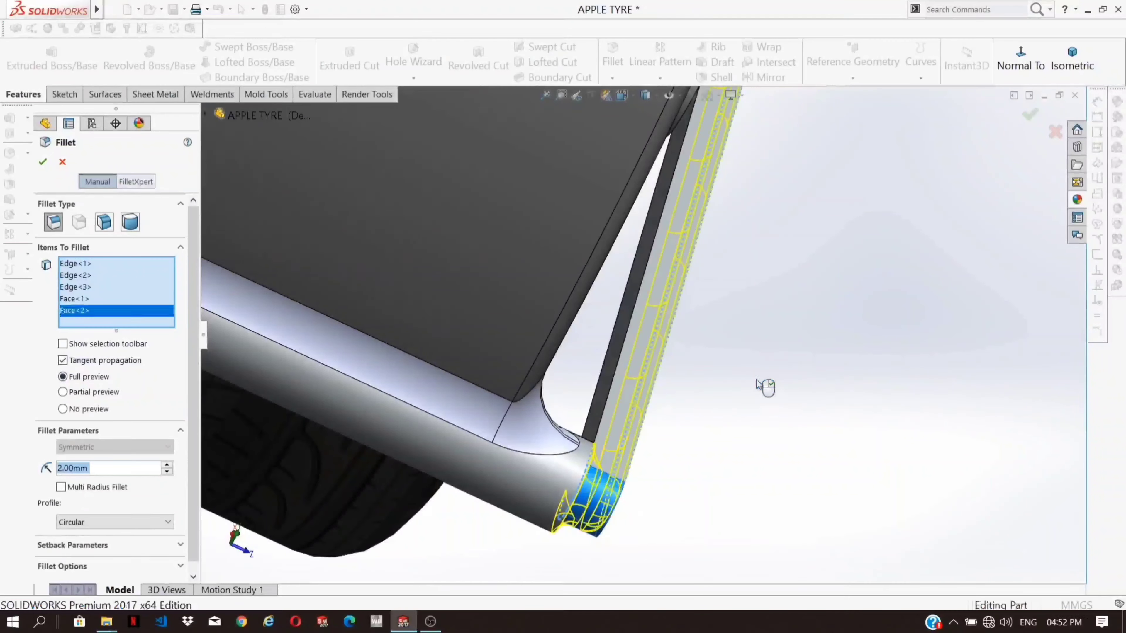
pyautogui.moveTo(765, 358); pyautogui.dragTo(706, 290, button='middle')
pyautogui.scroll(6, 787, 357)
pyautogui.moveTo(811, 274); pyautogui.dragTo(749, 280, button='middle')
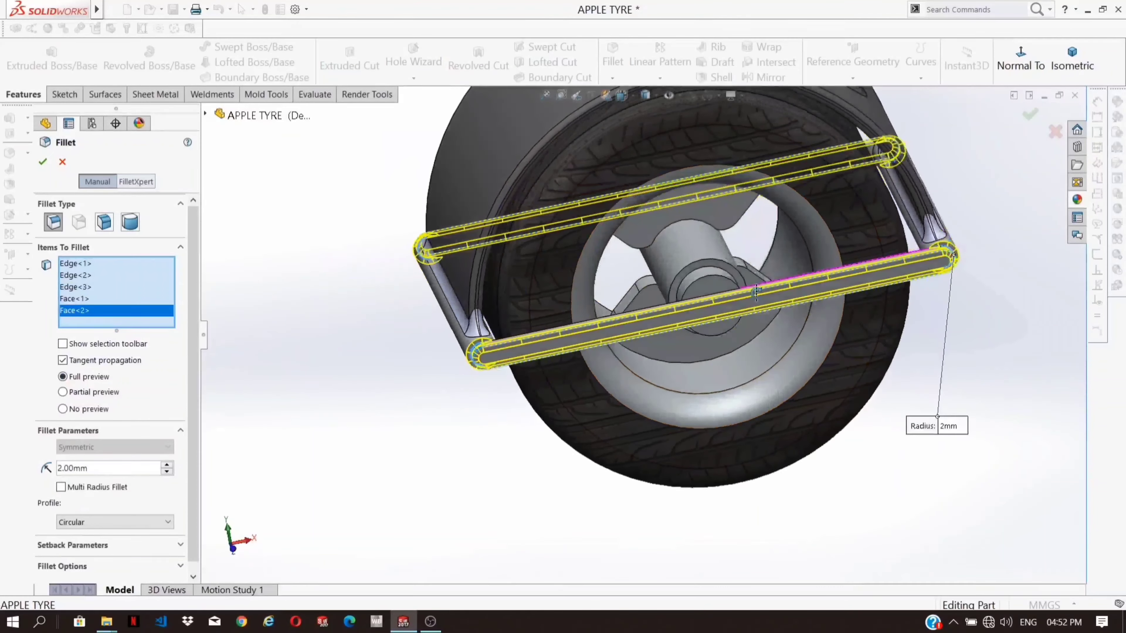
pyautogui.press('Return')
# Step: Start a sketch on the side bar's flat outer face, viewed square-on
pyautogui.moveTo(812, 305); pyautogui.dragTo(599, 320, button='middle')
pyautogui.scroll(-5, 642, 359)
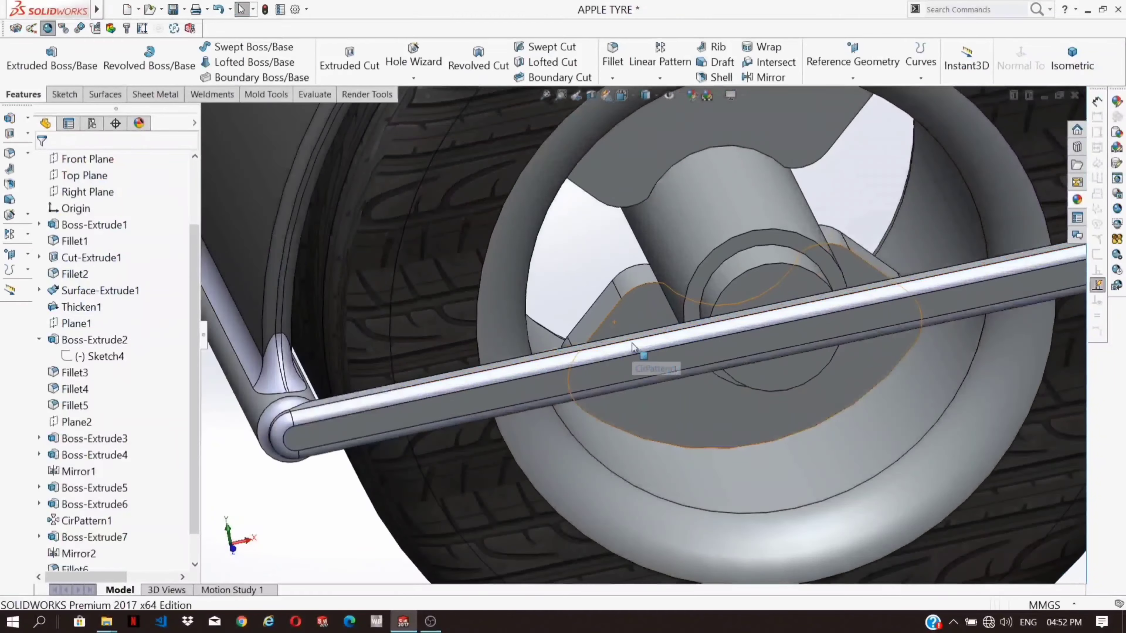
pyautogui.moveTo(641, 359); pyautogui.dragTo(691, 368, button='middle')
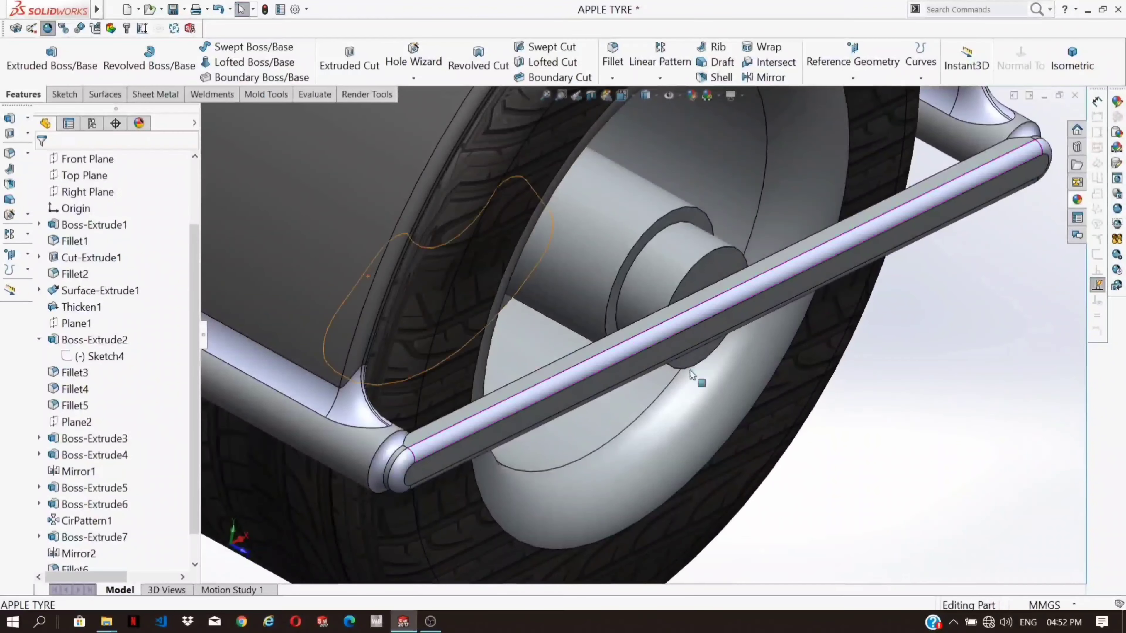
pyautogui.moveTo(710, 309); pyautogui.dragTo(672, 309, button='middle')
pyautogui.scroll(-4, 731, 308)
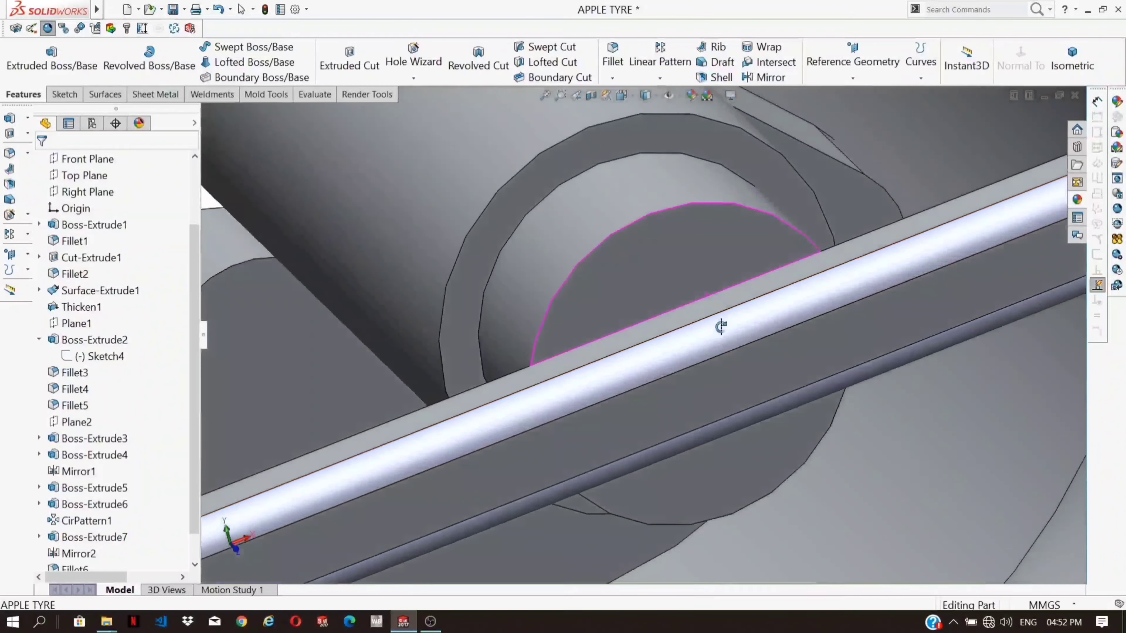
pyautogui.click(672, 309)
pyautogui.scroll(6, 683, 424)
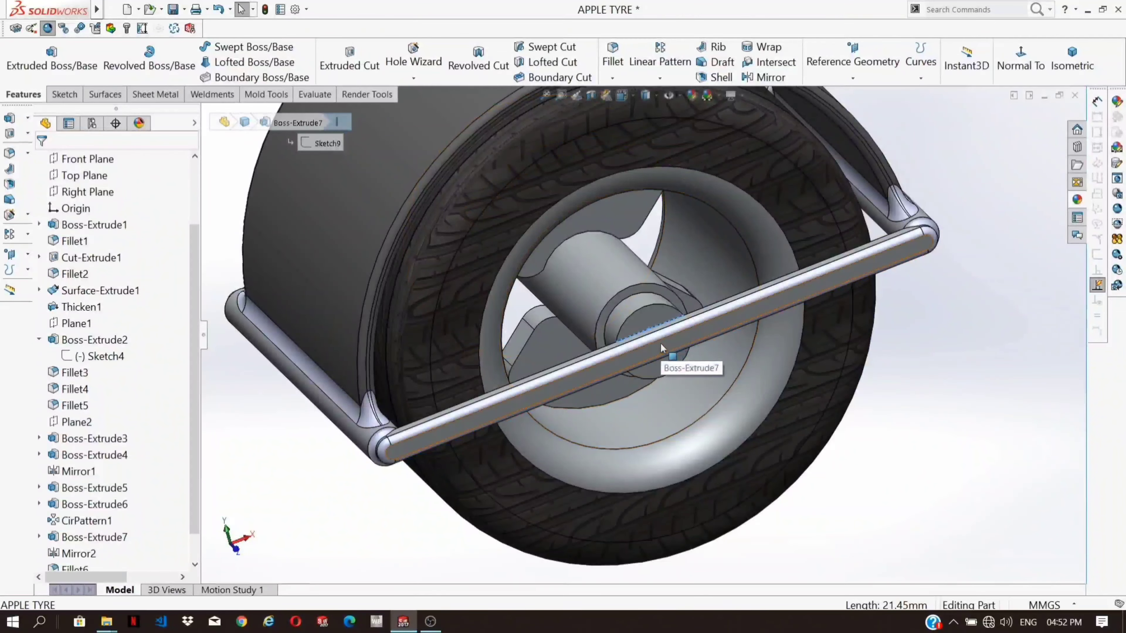
pyautogui.moveTo(661, 342); pyautogui.dragTo(633, 302, button='middle')
pyautogui.click(655, 349)
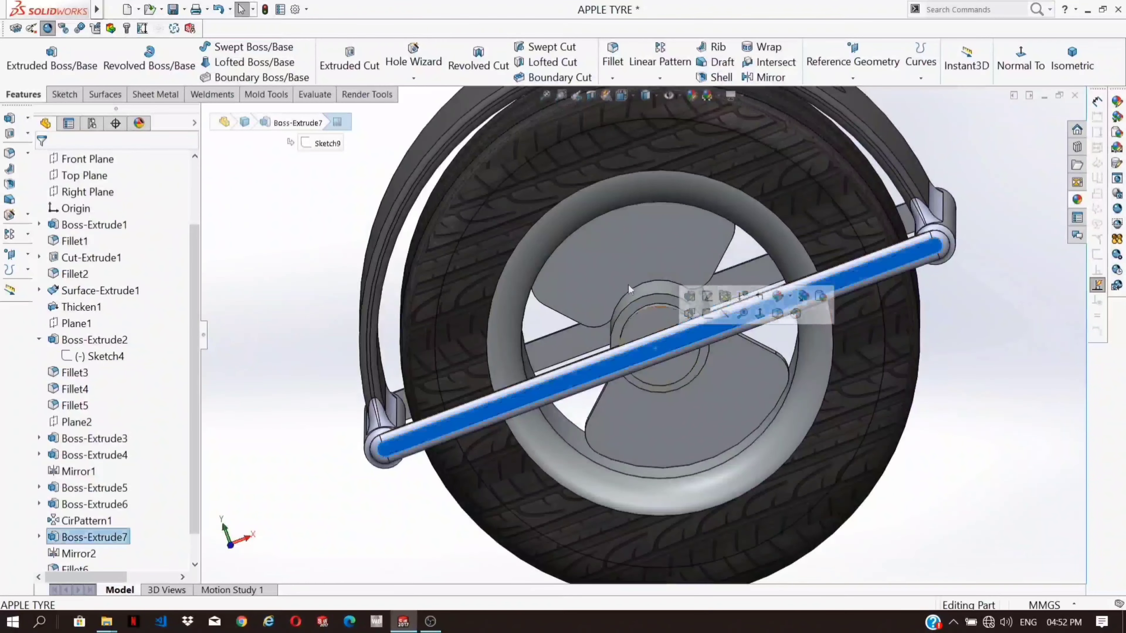
pyautogui.click(1021, 58)
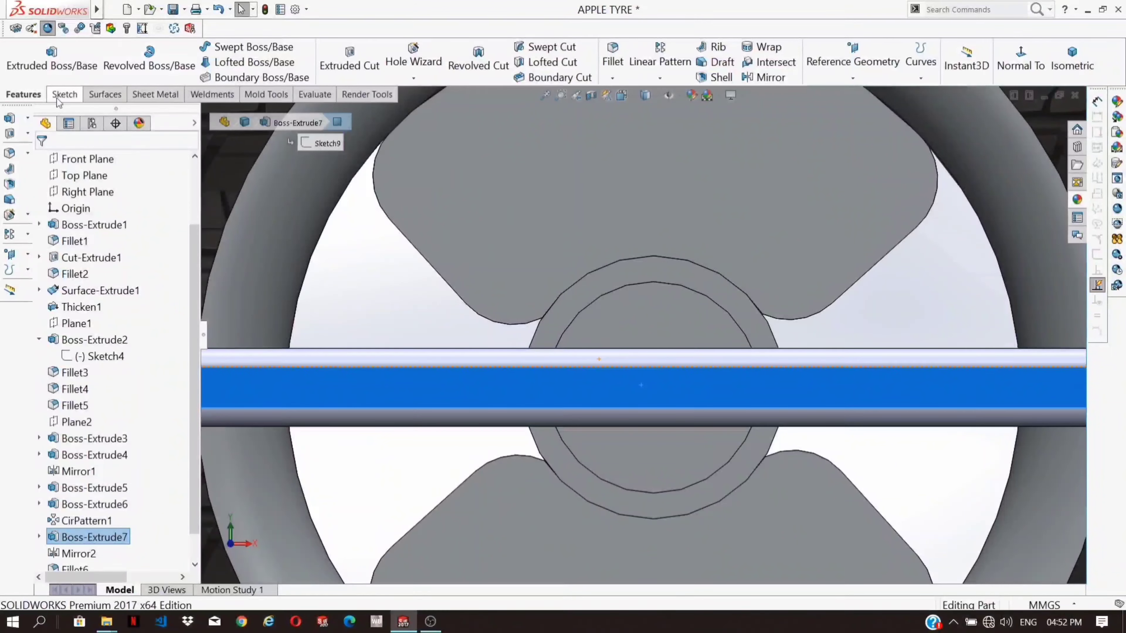
pyautogui.click(62, 94)
pyautogui.click(22, 57)
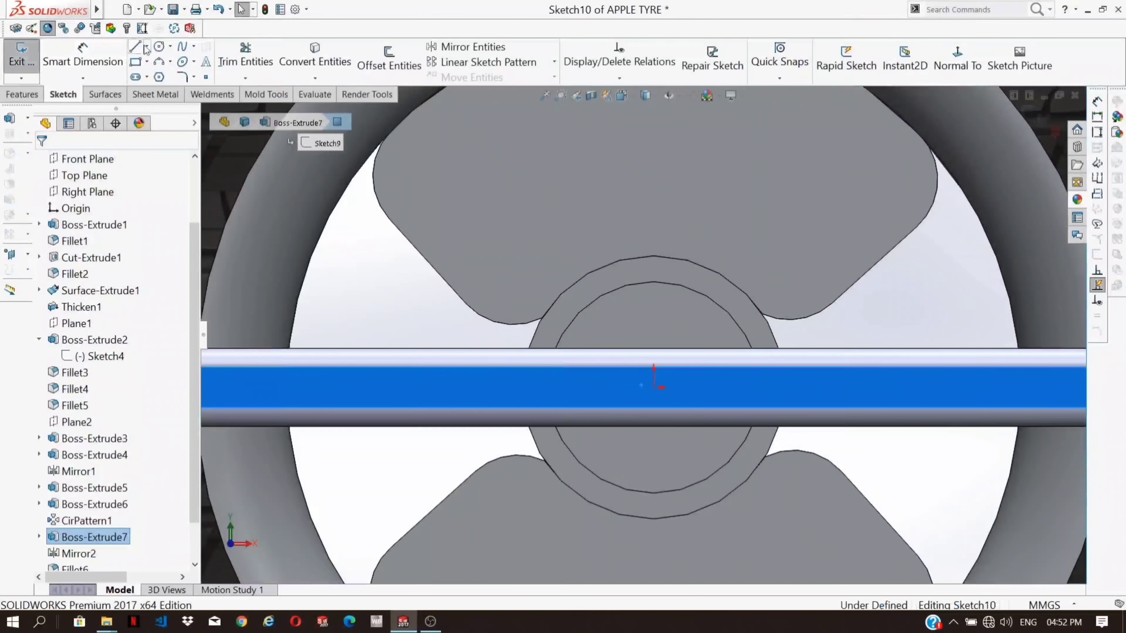
# Step: Sketch two concentric circles at the origin with radii of about 1.37 mm and 1.89 mm
pyautogui.click(654, 387)
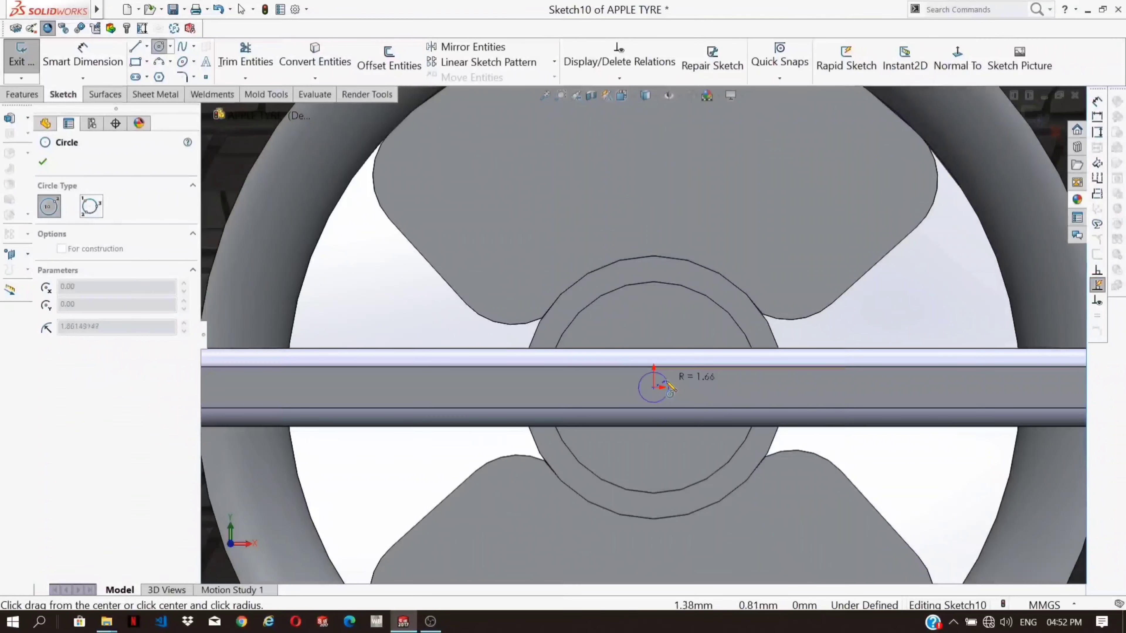
pyautogui.click(666, 388)
pyautogui.scroll(-5, 661, 382)
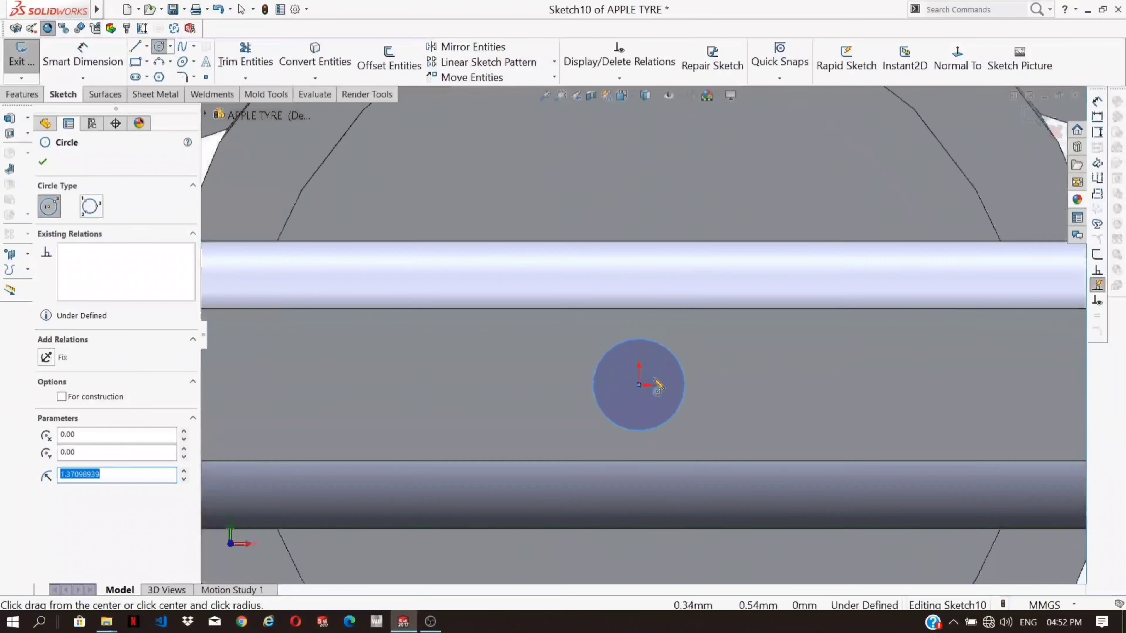
pyautogui.click(639, 385)
pyautogui.click(692, 350)
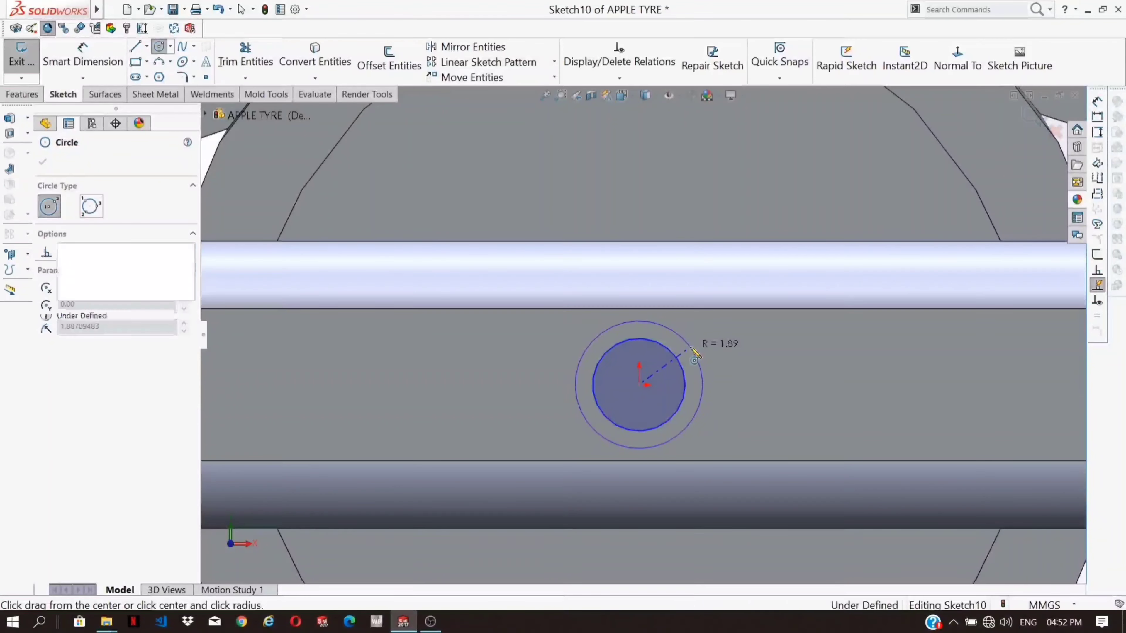
pyautogui.press('Escape')
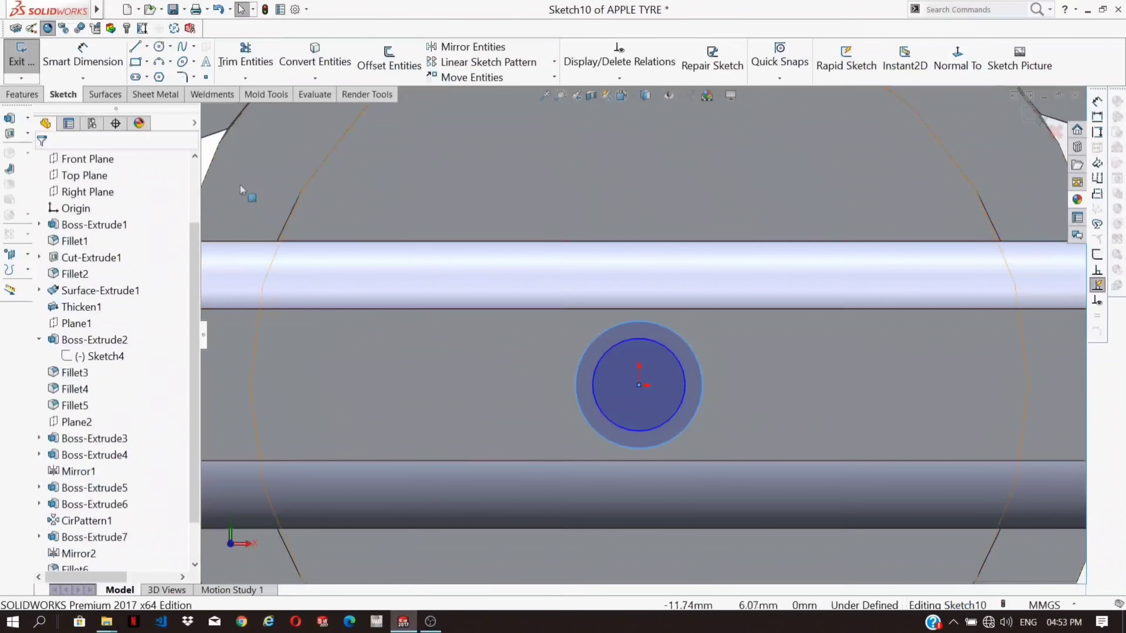
# Step: Dimension the gap between the two concentric circles and set it to 0.1 mm
pyautogui.scroll(6, 240, 185)
pyautogui.rightClick(297, 164)
pyautogui.click(264, 242)
pyautogui.moveTo(265, 236); pyautogui.dragTo(265, 186, button='right')
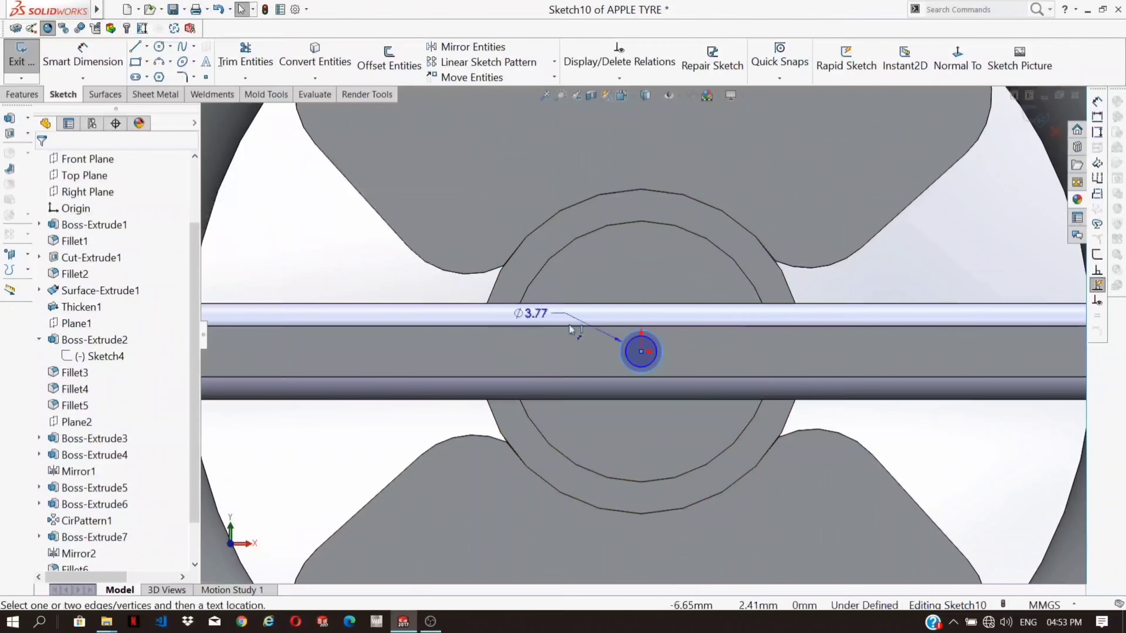
pyautogui.scroll(-2, 551, 323)
pyautogui.scroll(-2, 663, 374)
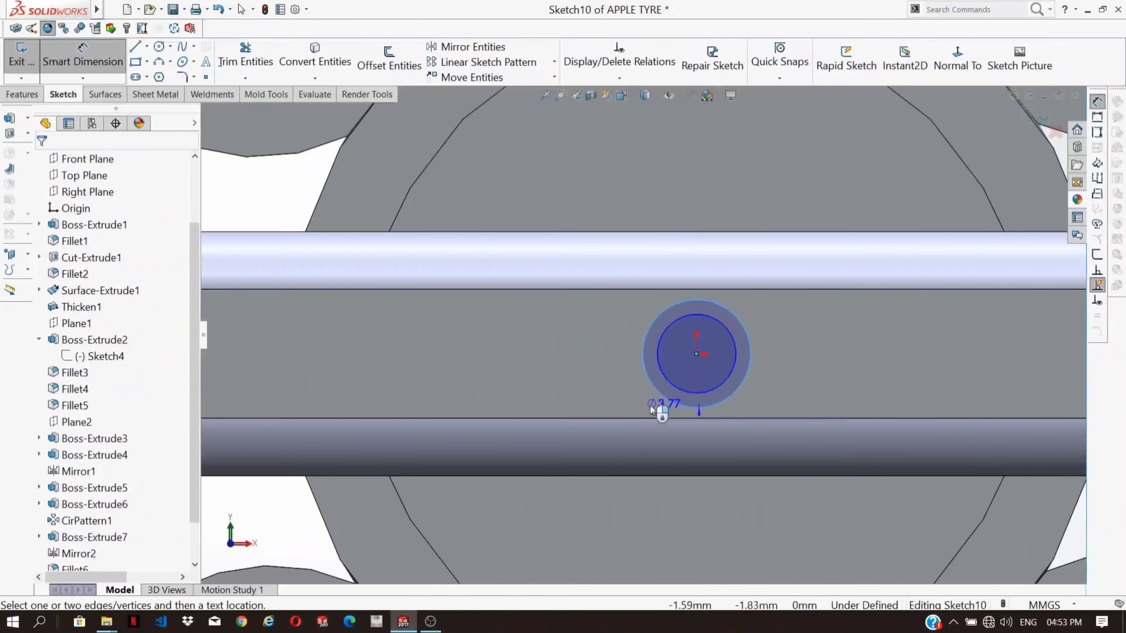
pyautogui.click(734, 354)
pyautogui.click(807, 360)
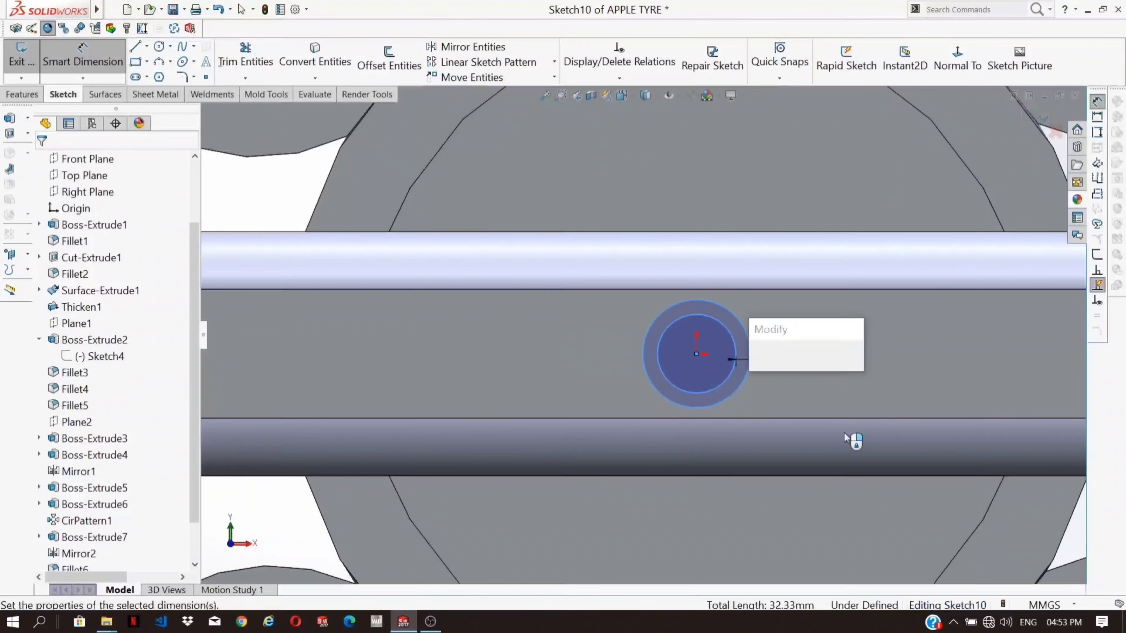
pyautogui.write('0.1')
pyautogui.press('Return')
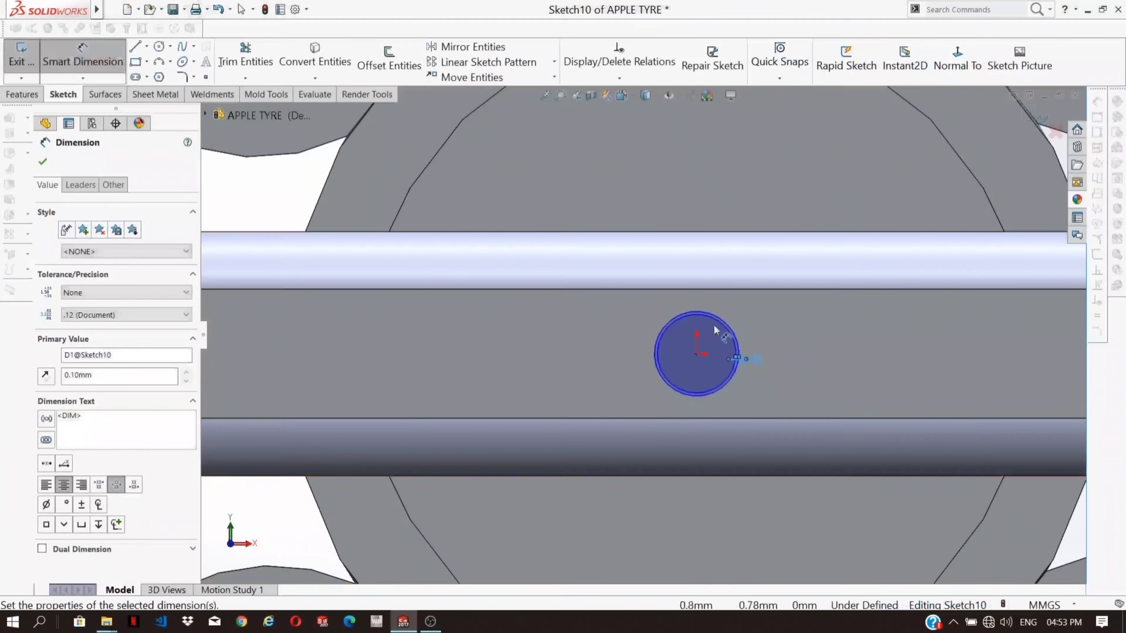
# Step: Enlarge the pair of concentric circles freehand to an outer diameter of about 3.89 mm
pyautogui.scroll(2, 666, 329)
pyautogui.scroll(-3, 697, 349)
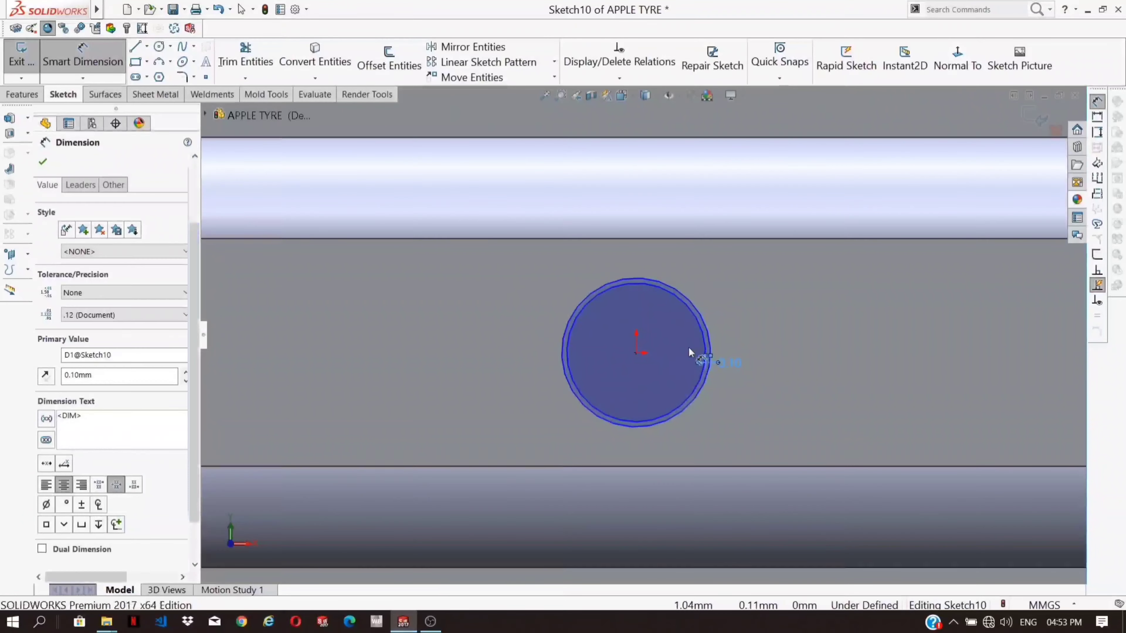
pyautogui.click(707, 357)
pyautogui.moveTo(704, 394); pyautogui.dragTo(721, 404)
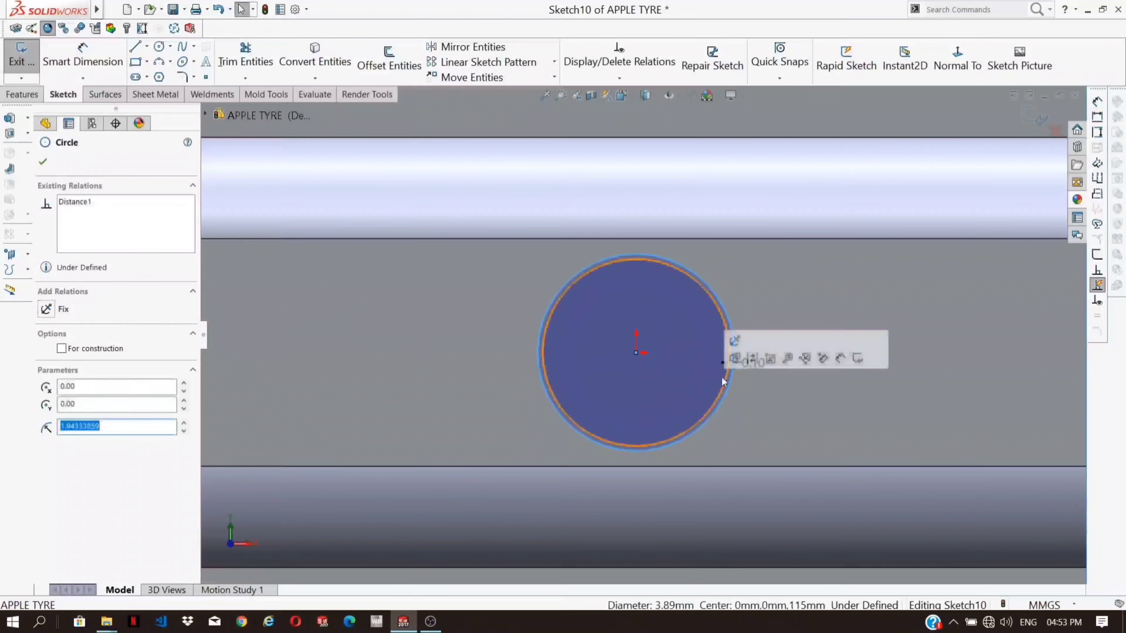
pyautogui.scroll(5, 711, 215)
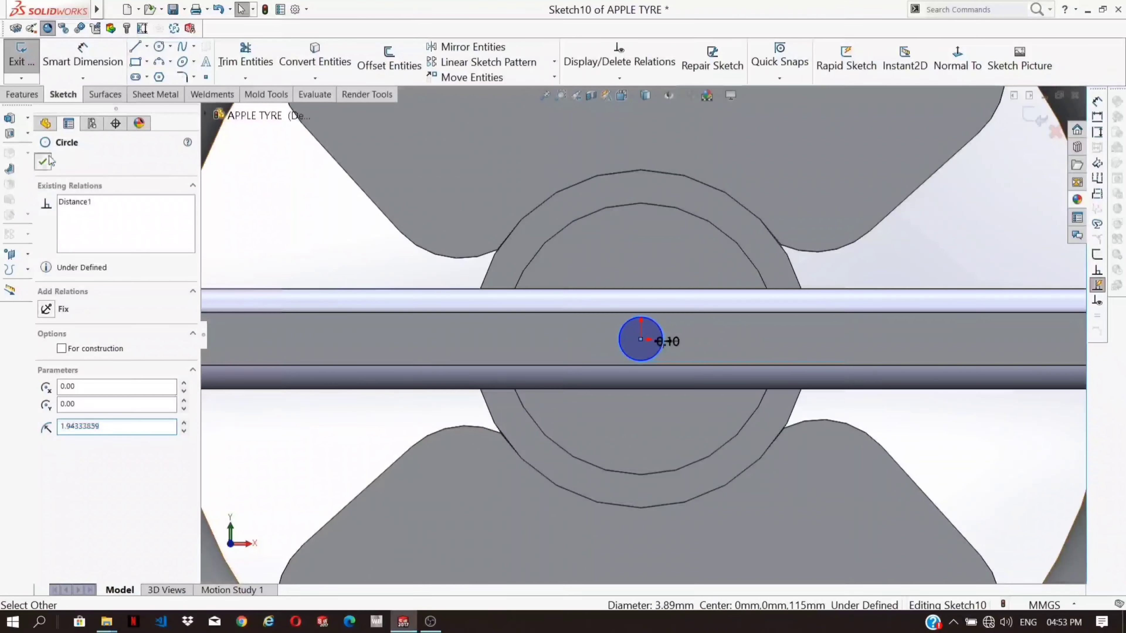
pyautogui.click(44, 162)
# Step: Cut the thin ring between the two circles with Extruded Cut set to Through All, keeping all bodies
pyautogui.click(23, 94)
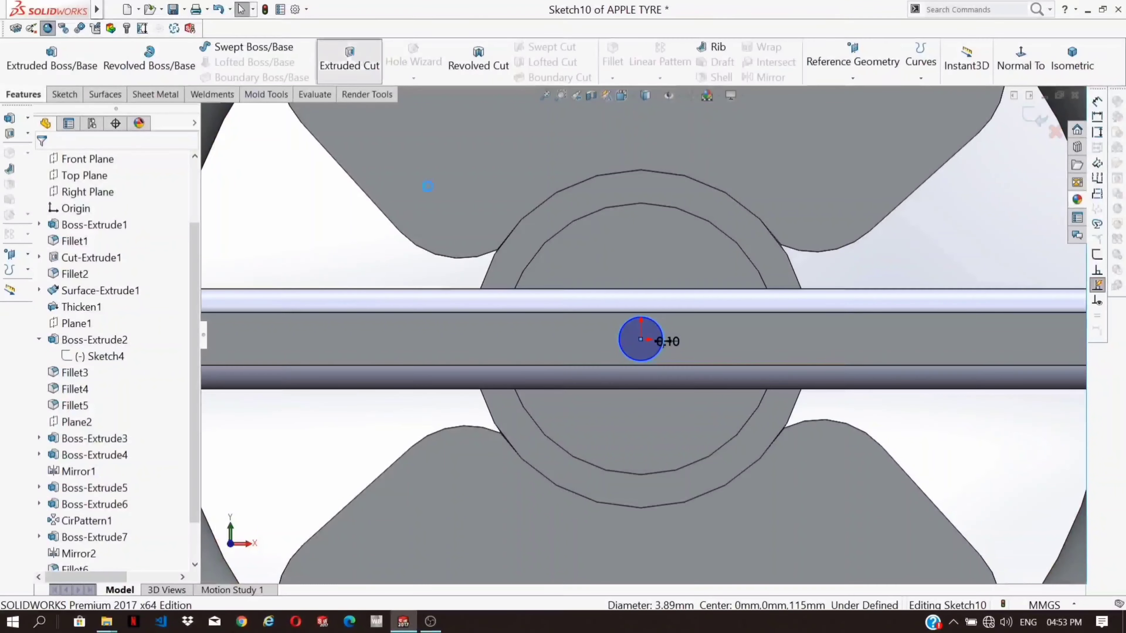
pyautogui.click(349, 62)
pyautogui.scroll(-5, 642, 330)
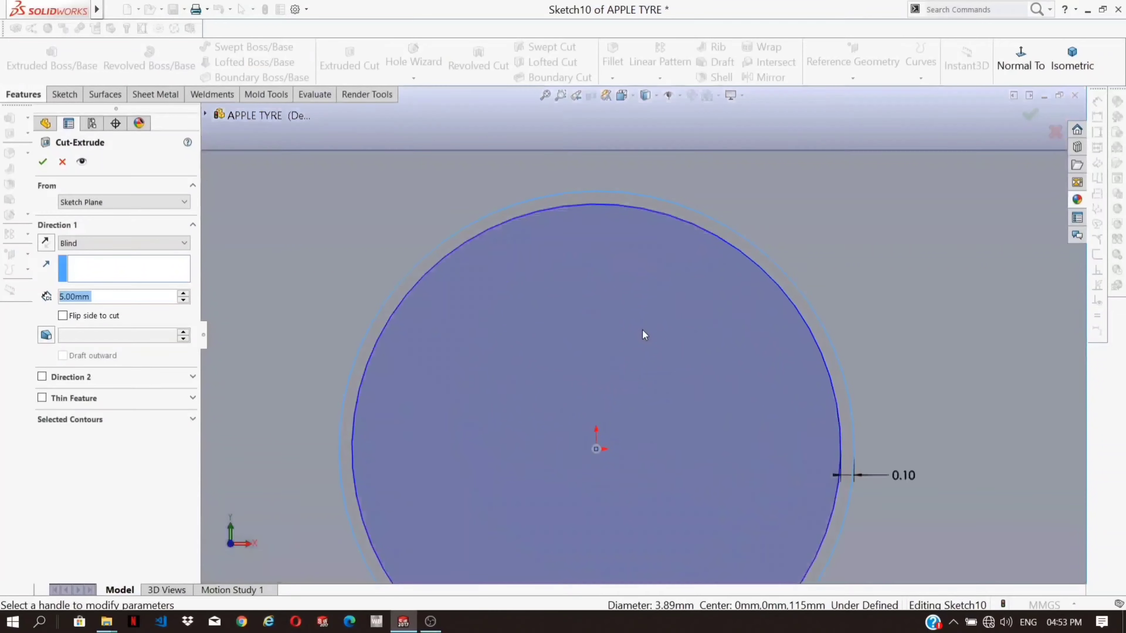
pyautogui.click(665, 213)
pyautogui.click(111, 244)
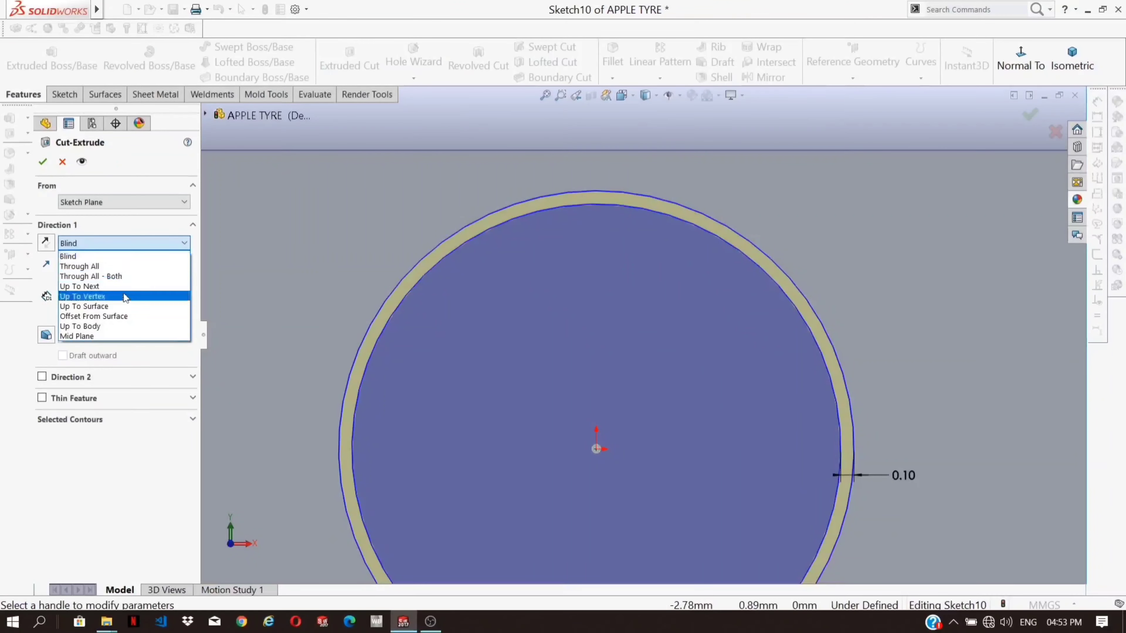
pyautogui.click(89, 267)
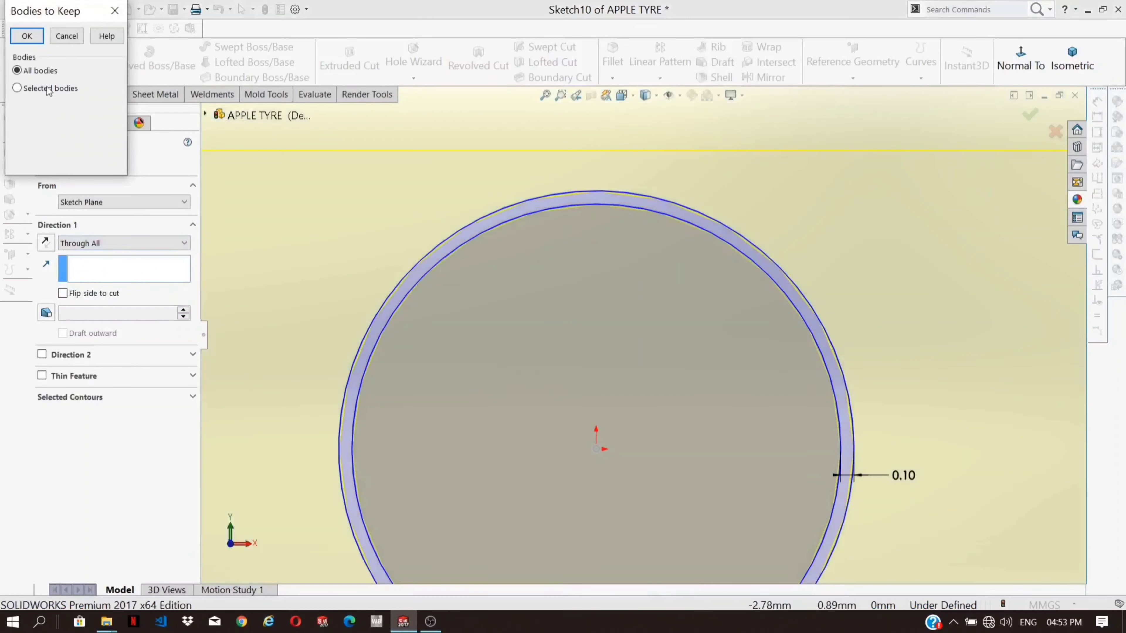
pyautogui.click(28, 36)
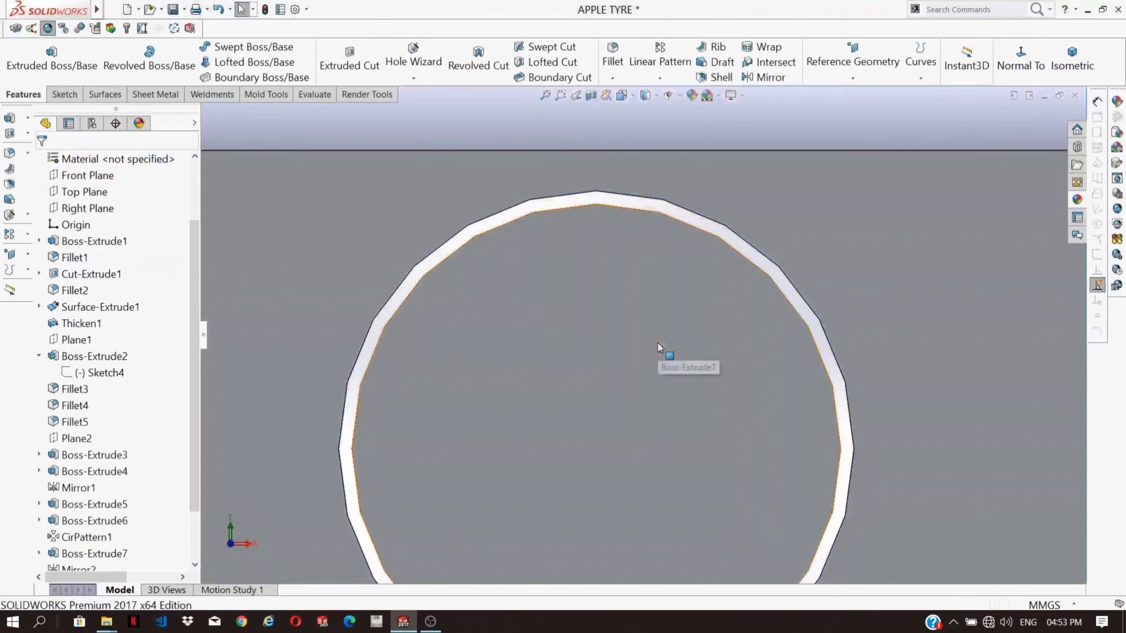
pyautogui.scroll(7, 650, 325)
pyautogui.scroll(-8, 646, 326)
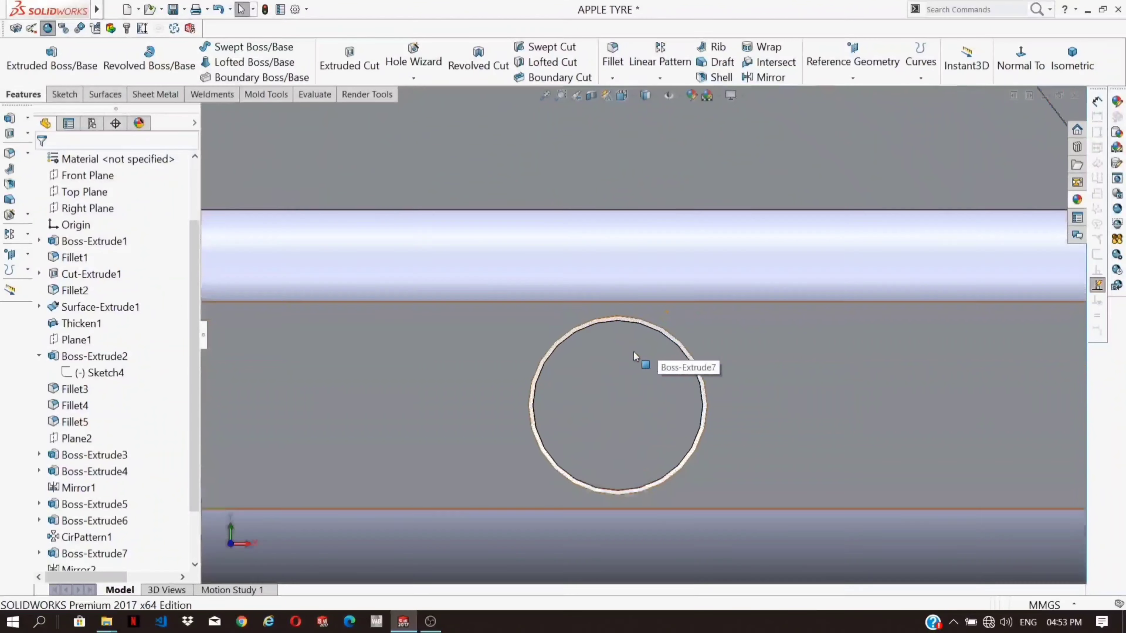
pyautogui.moveTo(730, 421); pyautogui.dragTo(792, 453, button='middle')
pyautogui.scroll(6, 496, 331)
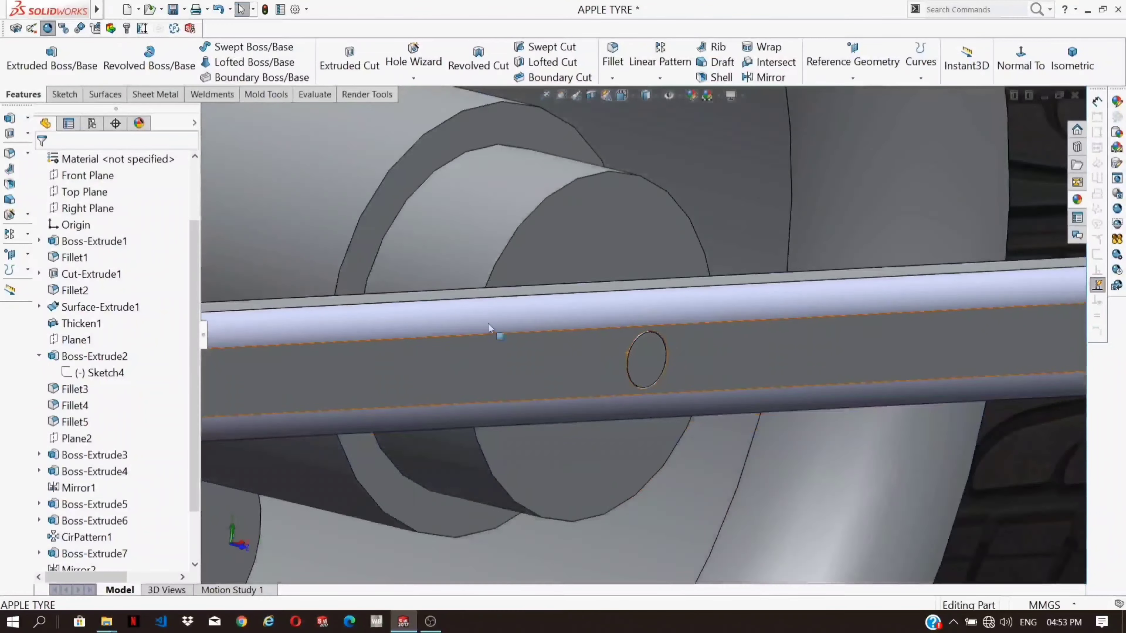
# Step: Reopen the ring-shaped cut for editing and switch its end condition from Through All to Blind
pyautogui.moveTo(490, 283); pyautogui.dragTo(440, 287, button='middle')
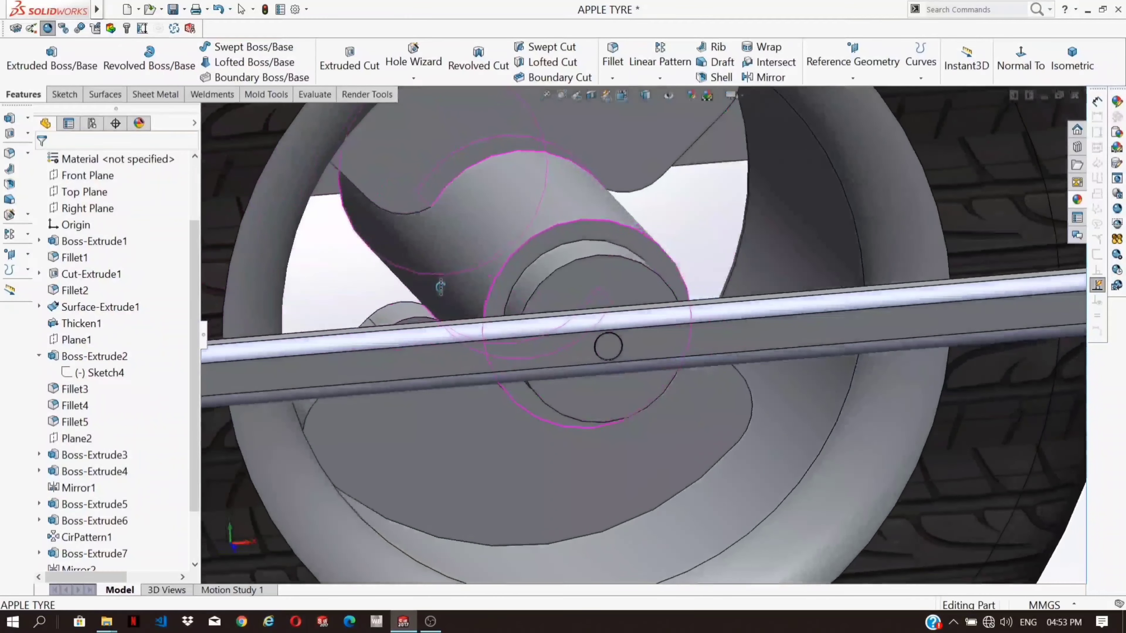
pyautogui.scroll(-2, 111, 399)
pyautogui.click(73, 553)
pyautogui.rightClick(89, 553)
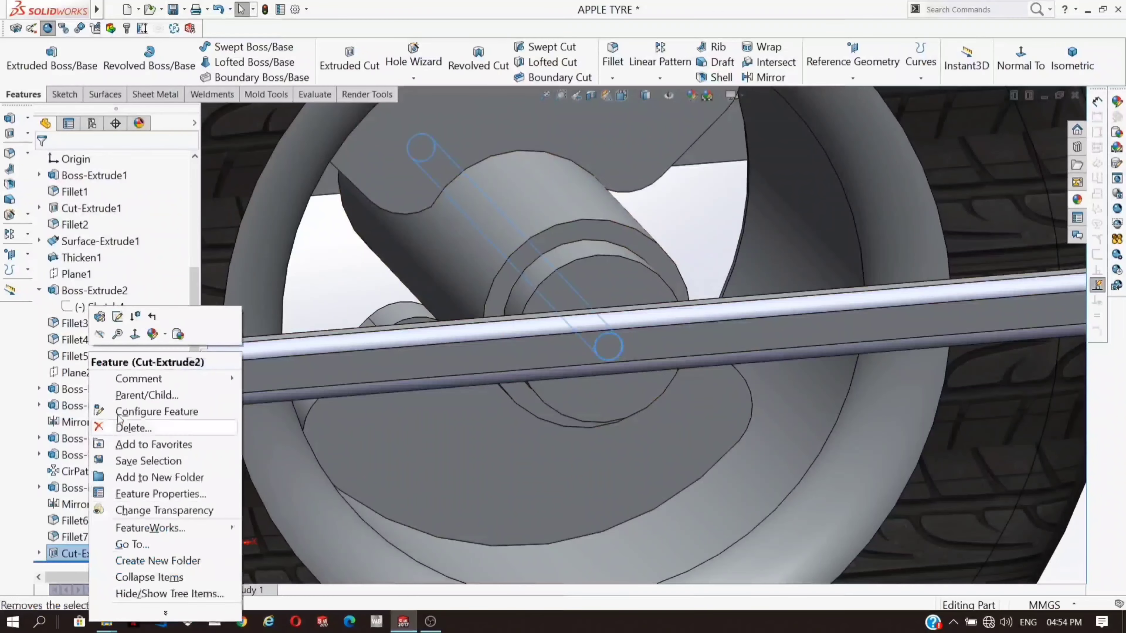
pyautogui.click(117, 318)
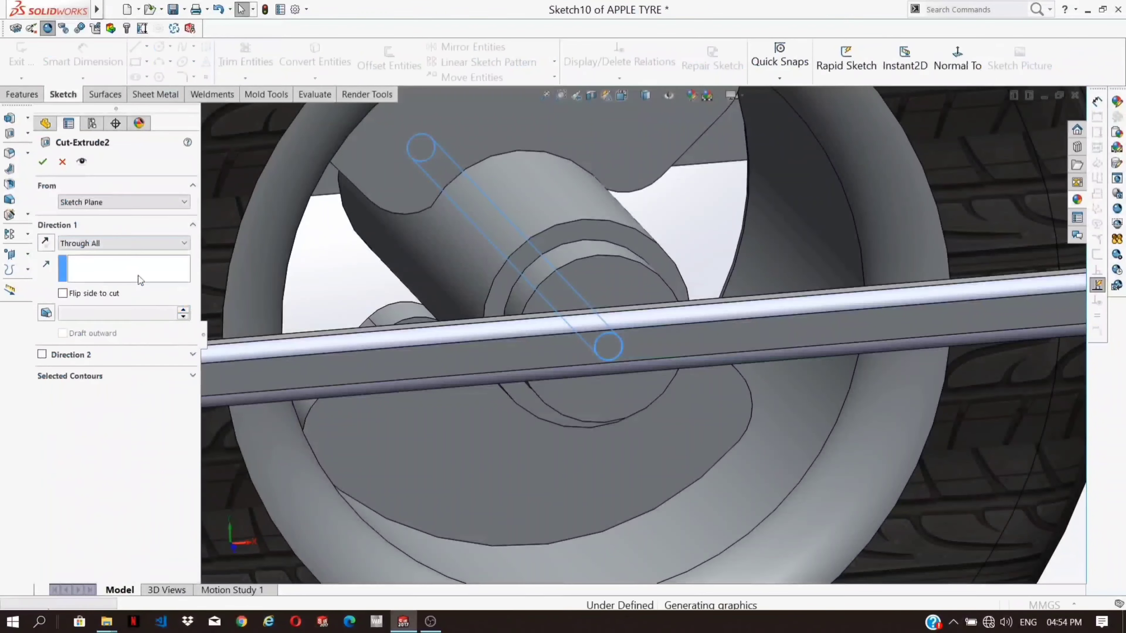
pyautogui.click(98, 244)
pyautogui.click(88, 255)
pyautogui.scroll(5, 443, 284)
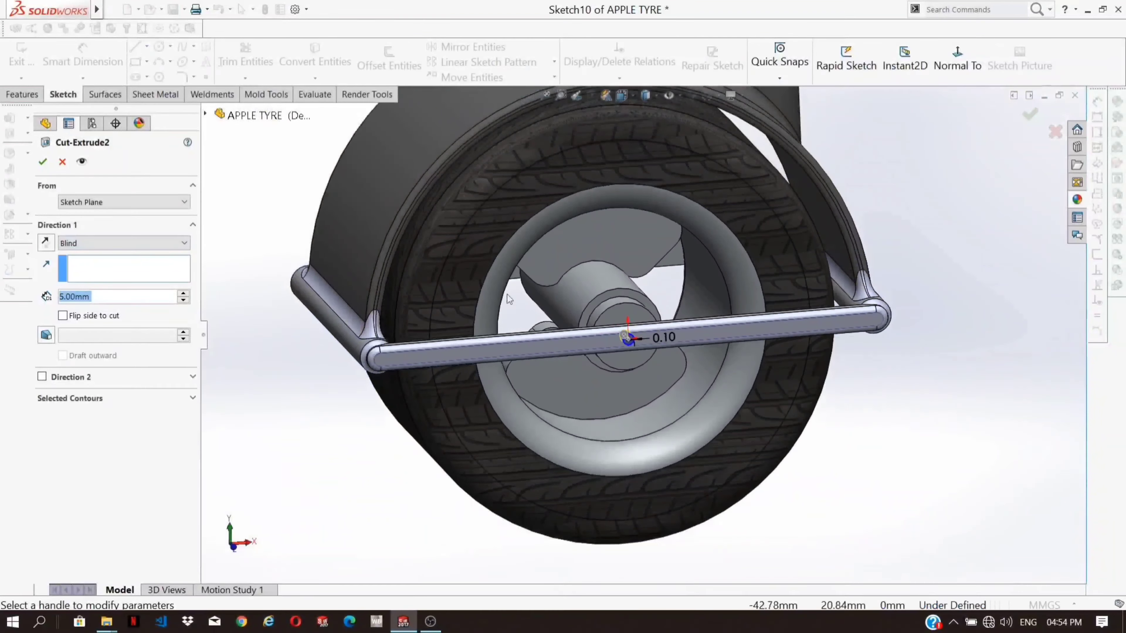
pyautogui.moveTo(507, 294); pyautogui.dragTo(545, 337, button='middle')
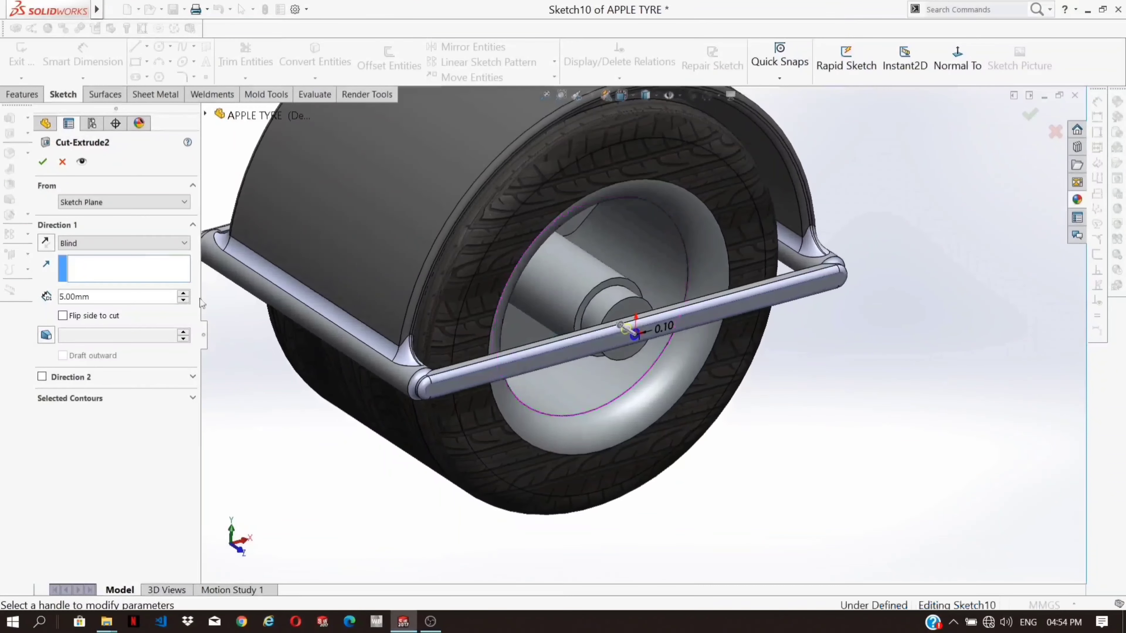
# Step: Set the ring cut's end condition to Up To Surface, ending at the ring-shaped shoulder face of the stepped shaft
pyautogui.click(122, 243)
pyautogui.click(148, 311)
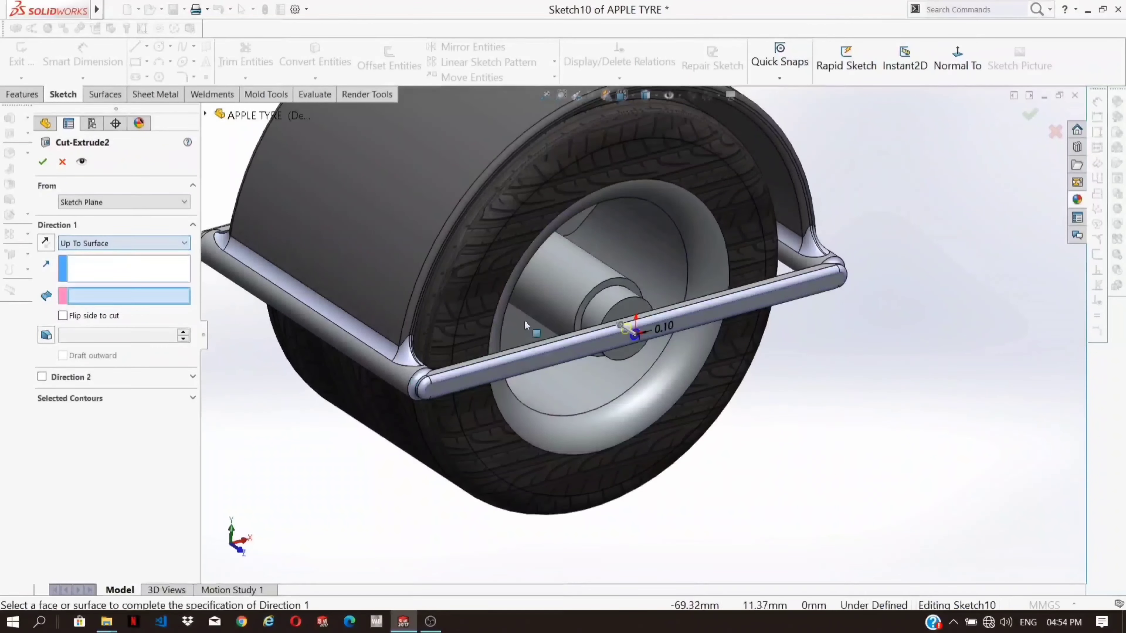
pyautogui.click(598, 291)
pyautogui.moveTo(671, 348); pyautogui.dragTo(232, 243, button='middle')
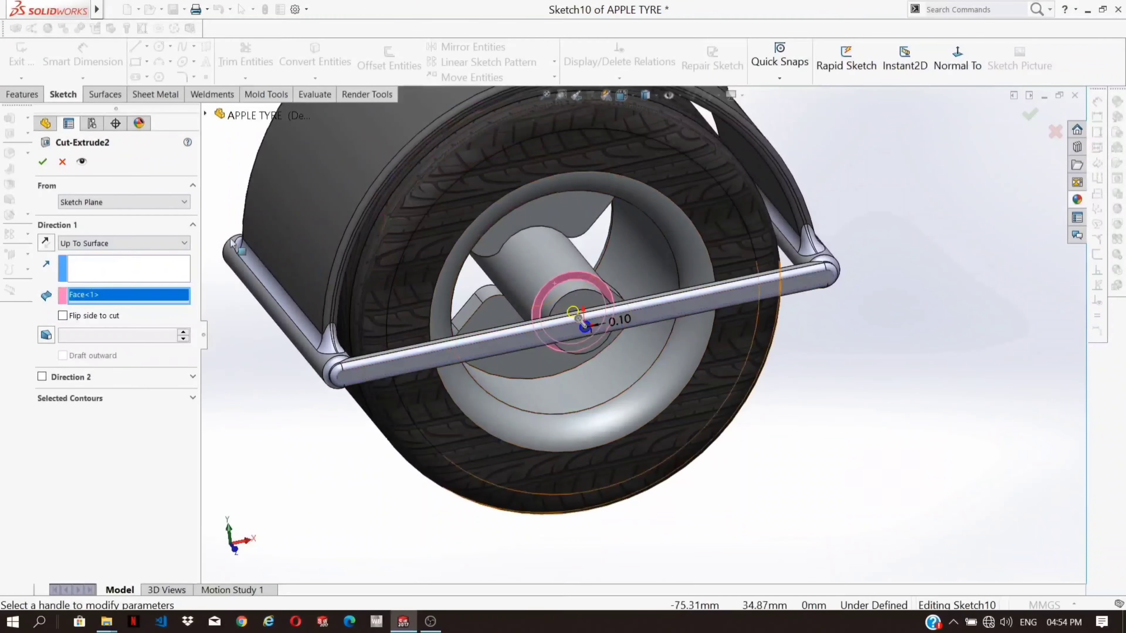
pyautogui.click(43, 161)
pyautogui.scroll(-5, 598, 354)
pyautogui.scroll(5, 598, 354)
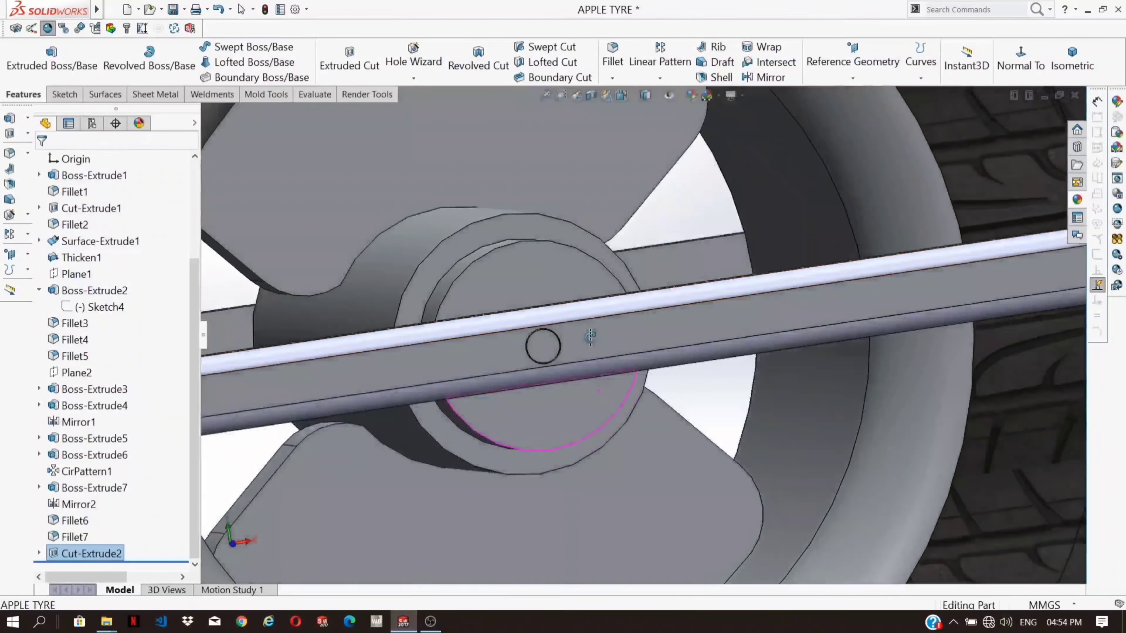
pyautogui.moveTo(583, 329); pyautogui.dragTo(643, 275, button='middle')
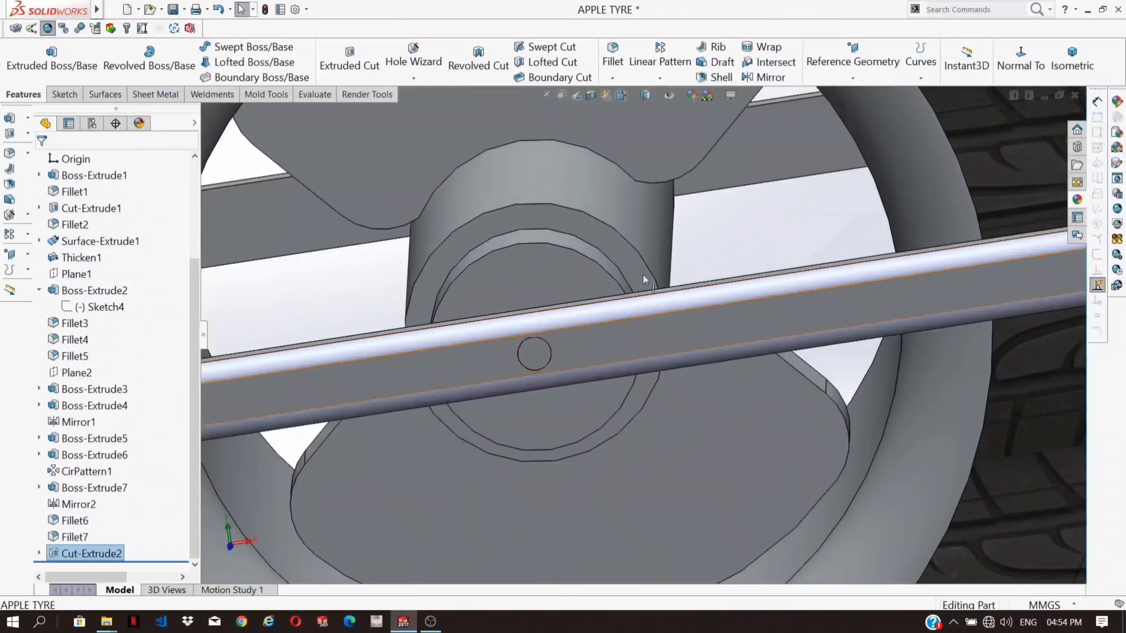
# Step: Mirror the ring cut about Plane2 onto the opposite side bar
pyautogui.click(751, 79)
pyautogui.press('f')
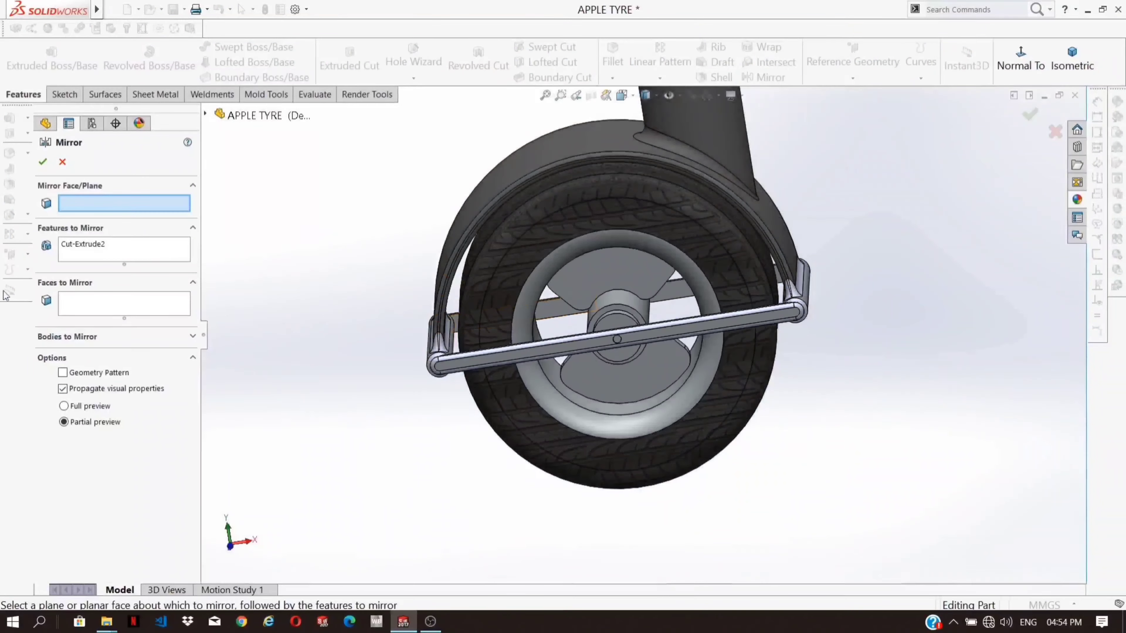
pyautogui.click(206, 114)
pyautogui.scroll(-2, 227, 523)
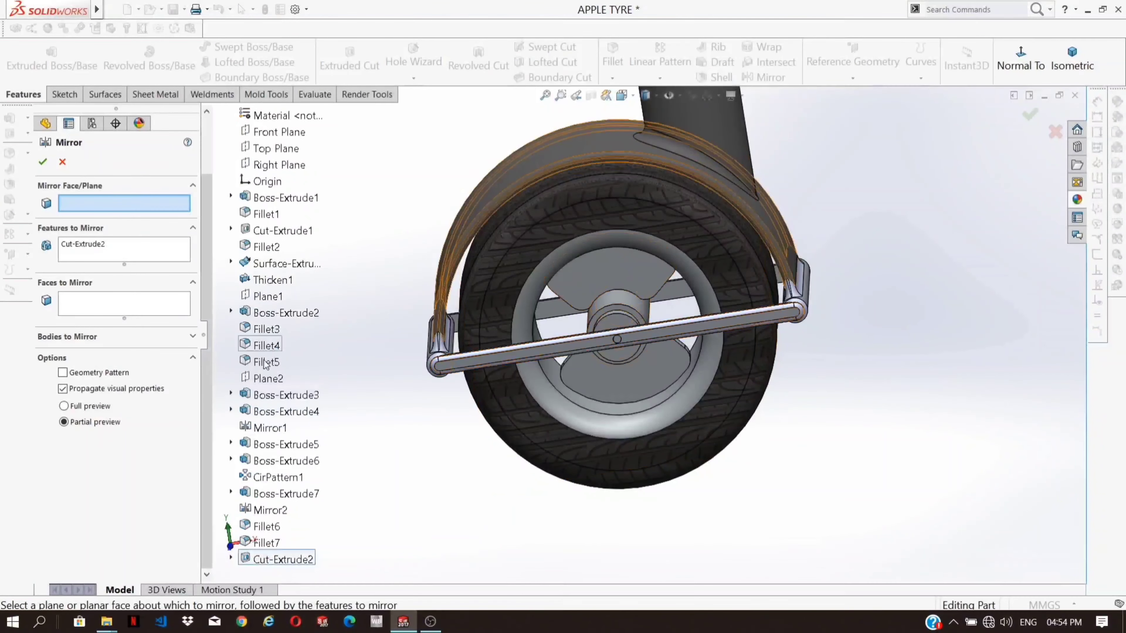
pyautogui.click(266, 382)
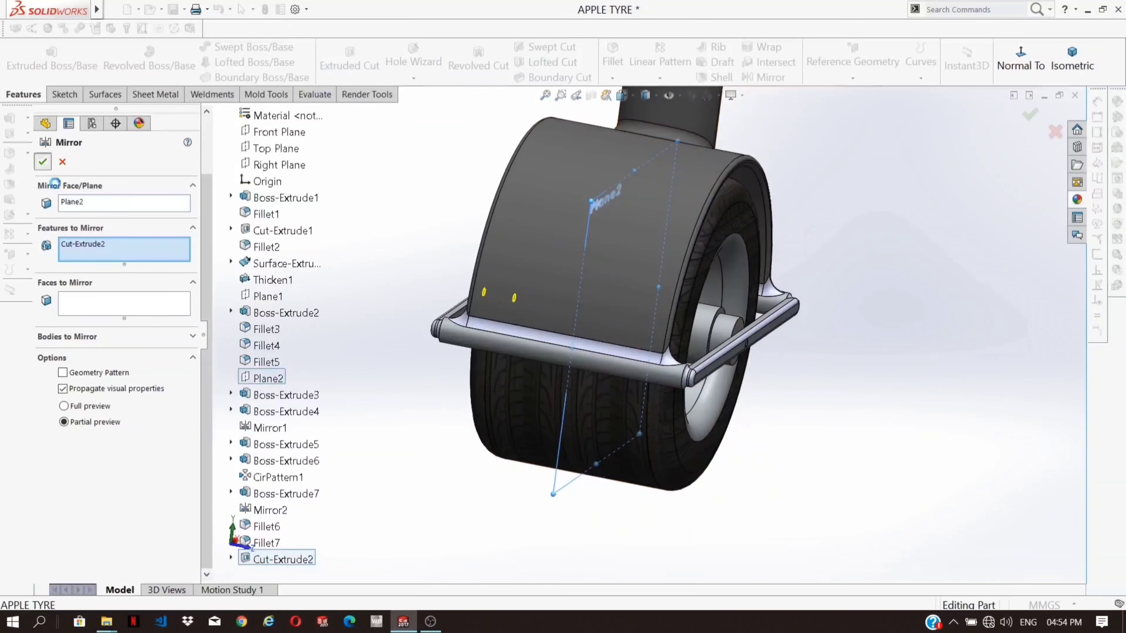
pyautogui.click(27, 36)
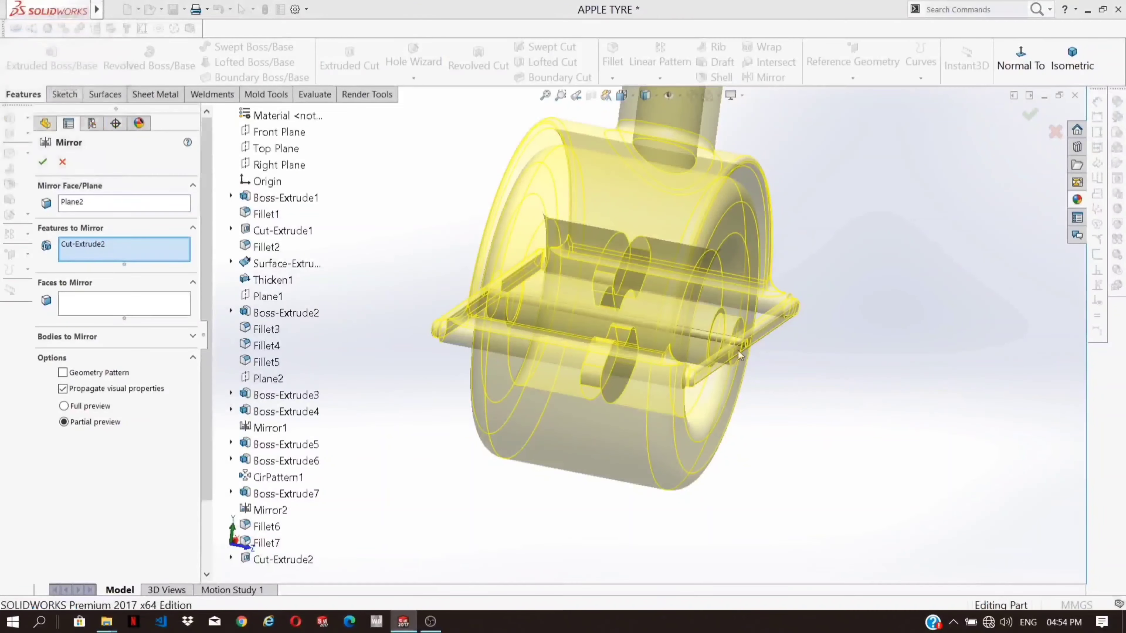
# Step: Fillet the circular edge of the pin inside the ring cut with a 0.5 mm radius
pyautogui.scroll(-3, 709, 355)
pyautogui.scroll(-8, 687, 356)
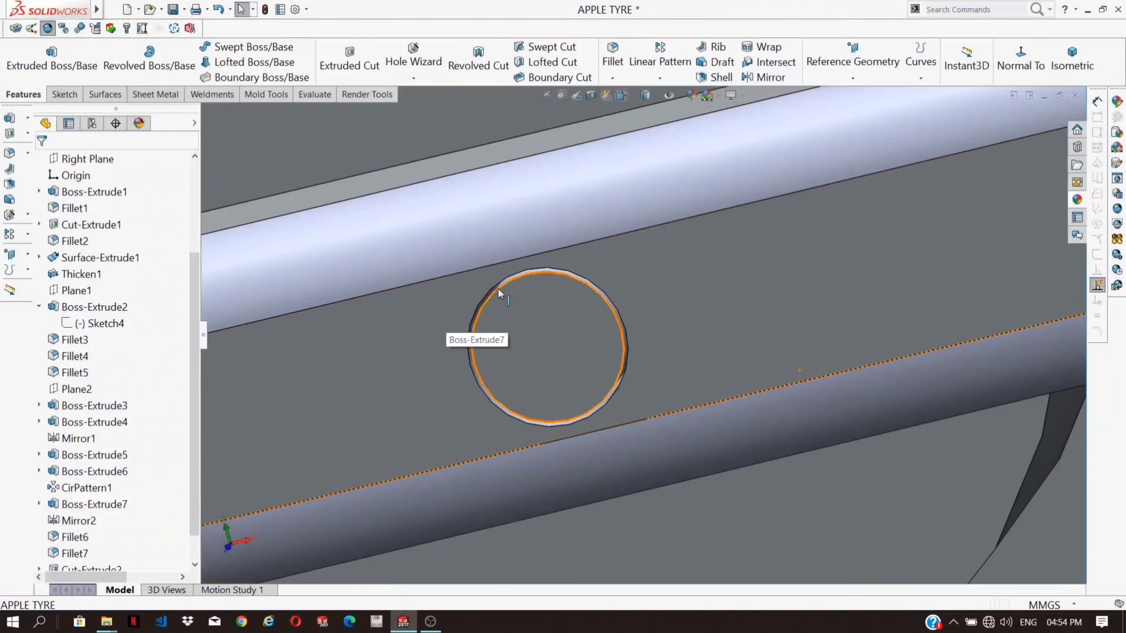
pyautogui.click(498, 288)
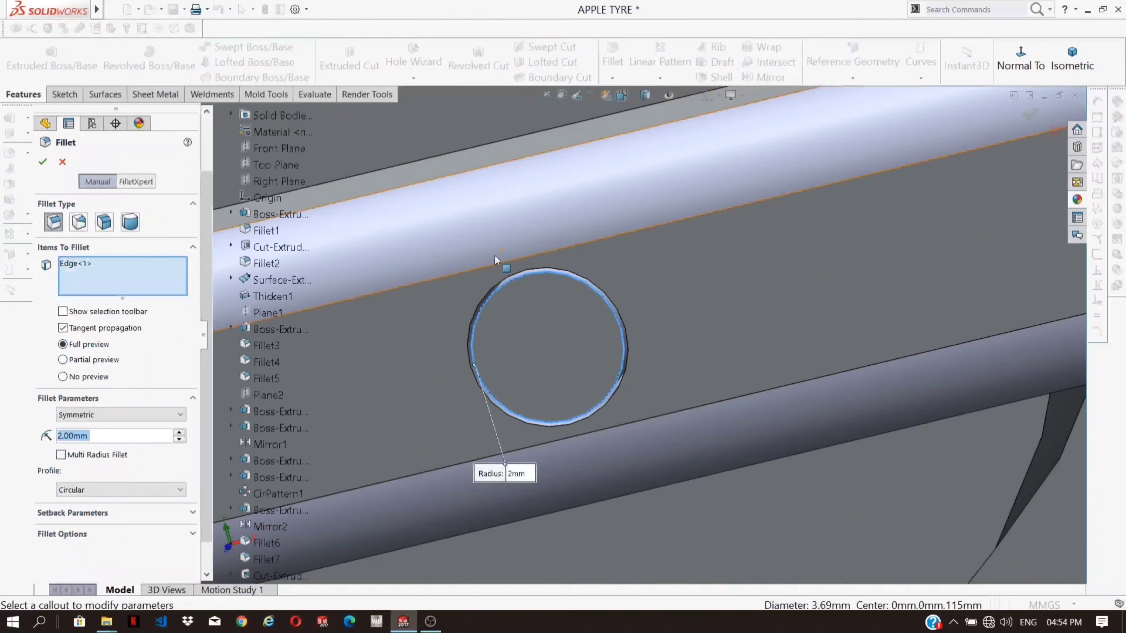
pyautogui.write('0.5')
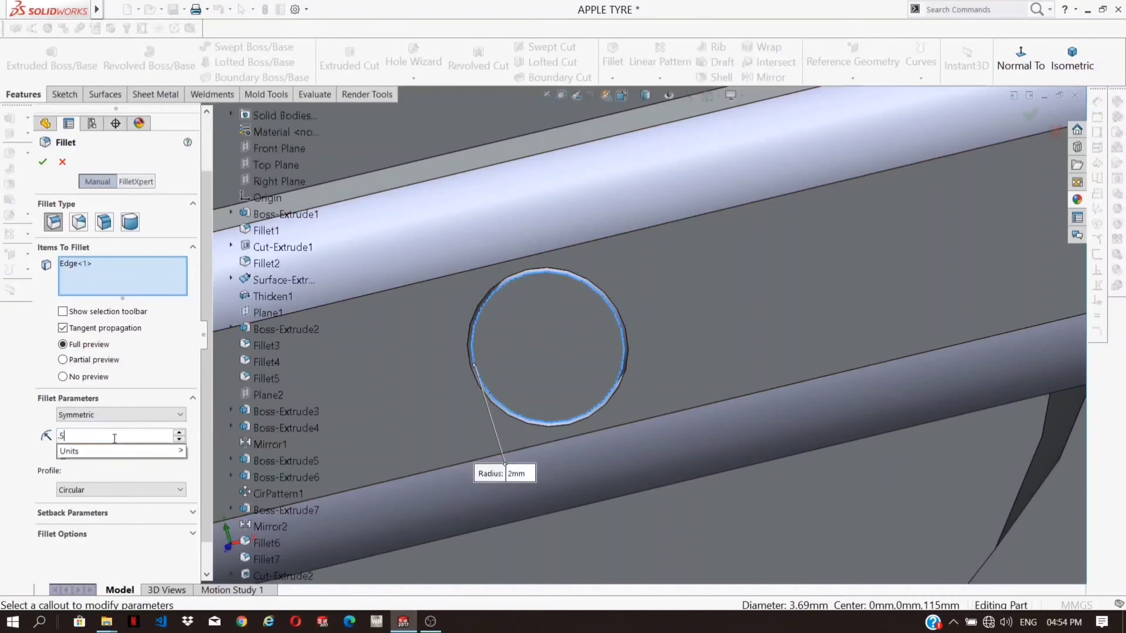
pyautogui.press('Return')
pyautogui.scroll(3, 644, 335)
pyautogui.click(48, 165)
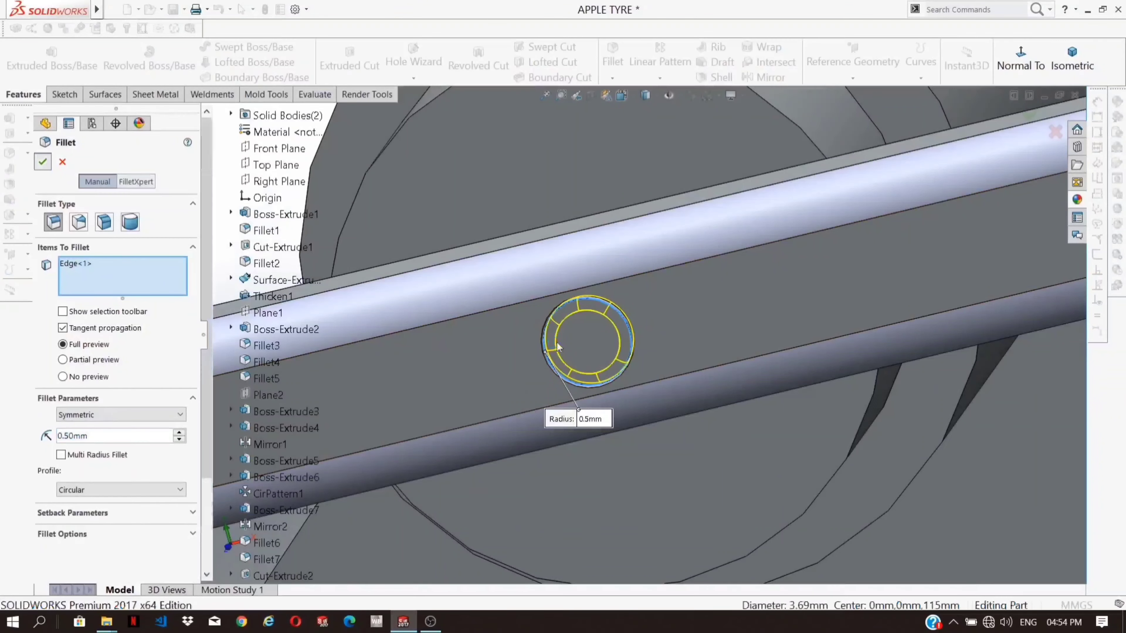
# Step: Apply a 0.5 mm fillet to the round pin face on the opposite side bar
pyautogui.scroll(-3, 629, 342)
pyautogui.scroll(5, 629, 327)
pyautogui.moveTo(477, 326); pyautogui.dragTo(507, 324, button='middle')
pyautogui.scroll(6, 507, 324)
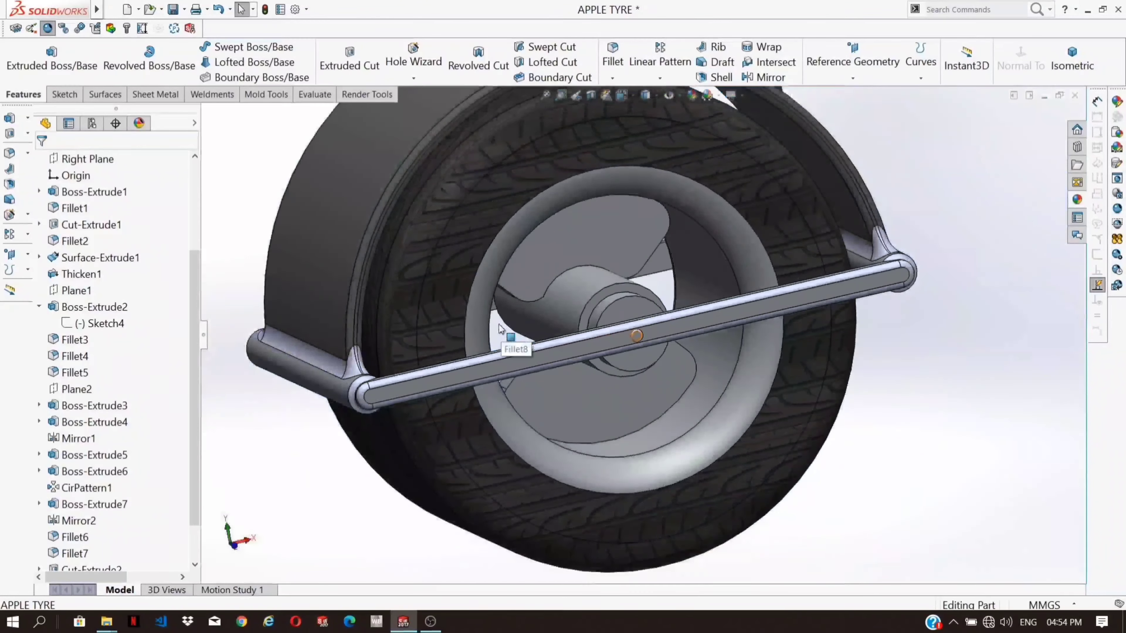
pyautogui.moveTo(436, 251); pyautogui.dragTo(590, 306, button='middle')
pyautogui.scroll(5, 334, 298)
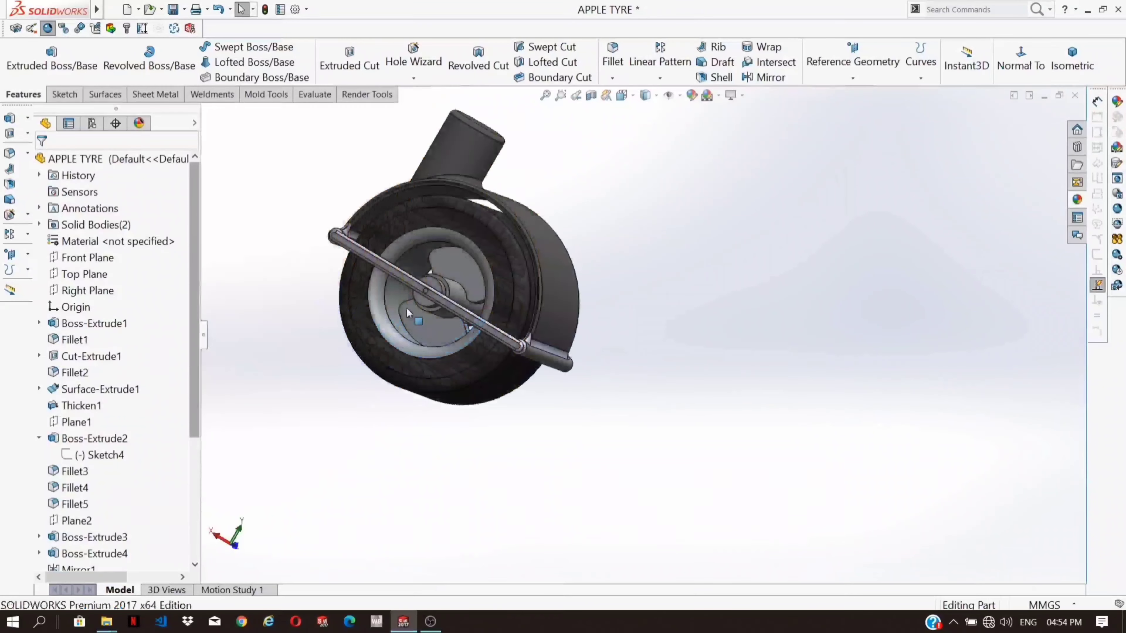
pyautogui.scroll(-8, 524, 366)
pyautogui.click(546, 398)
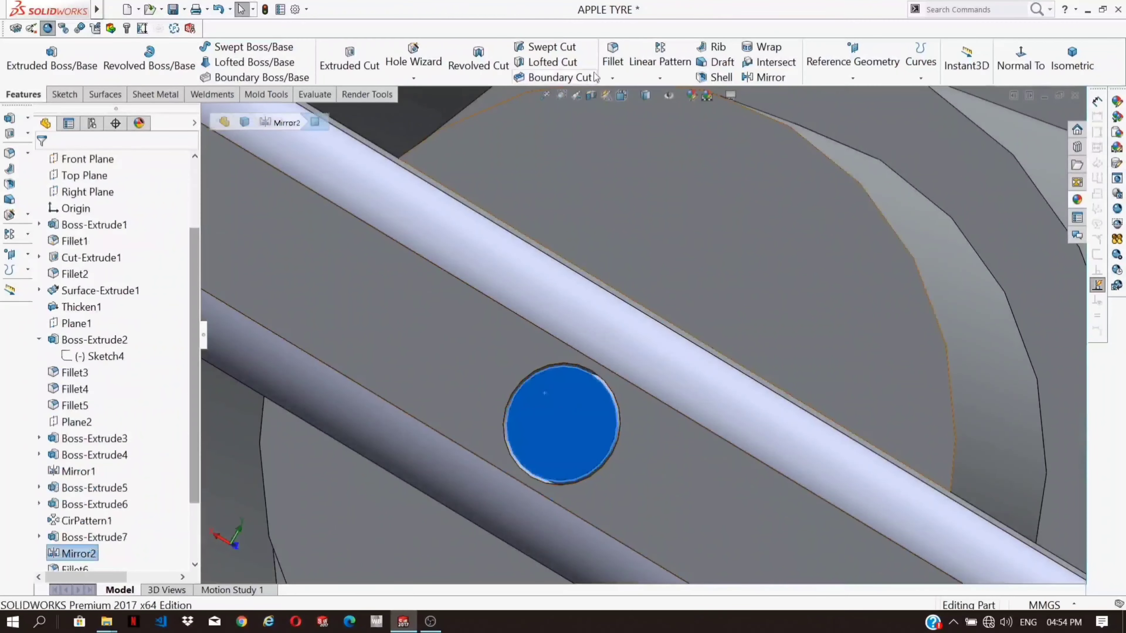
pyautogui.click(613, 58)
pyautogui.click(42, 163)
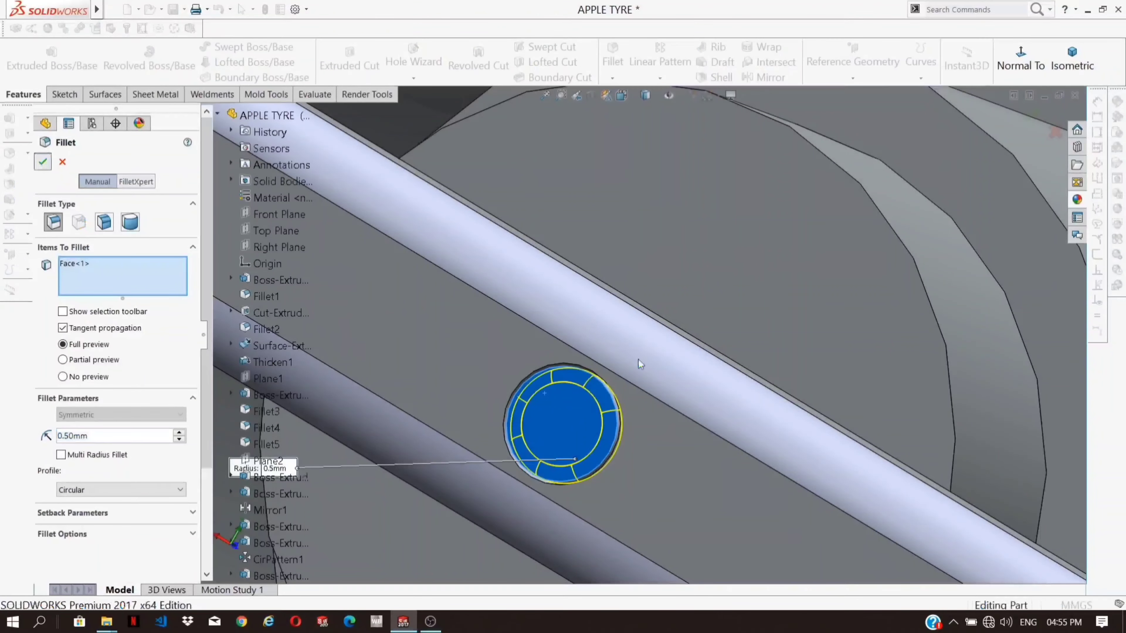
# Step: Fillet the end and shoulder edges of the stepped shaft on one side of the wheel with a 10 mm radius
pyautogui.scroll(6, 786, 380)
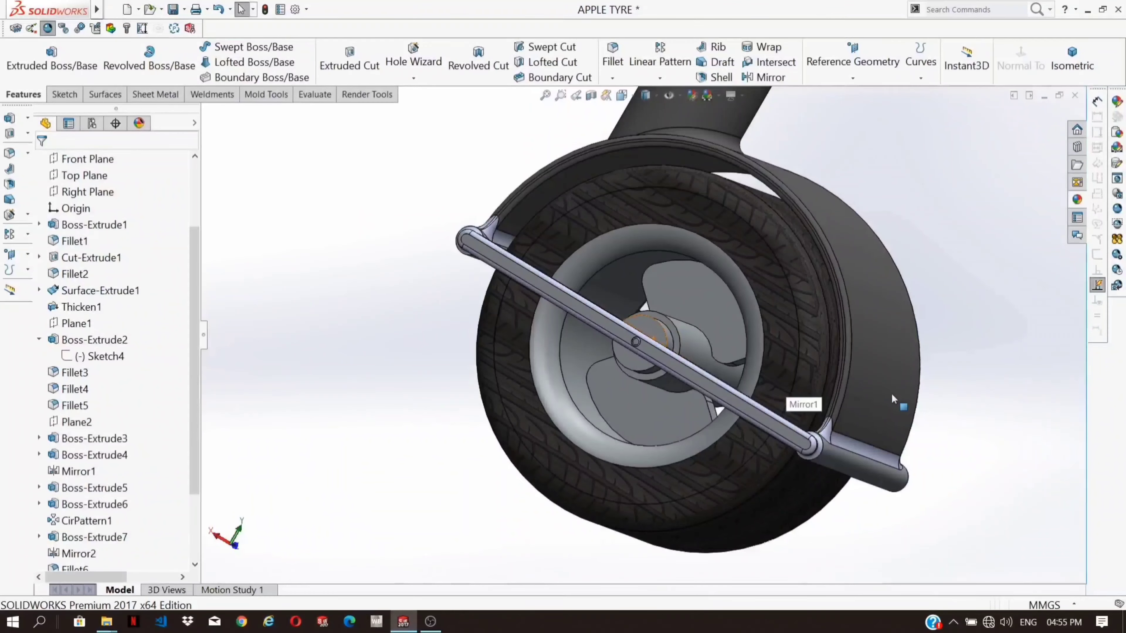
pyautogui.moveTo(892, 396); pyautogui.dragTo(768, 324, button='middle')
pyautogui.scroll(-5, 767, 322)
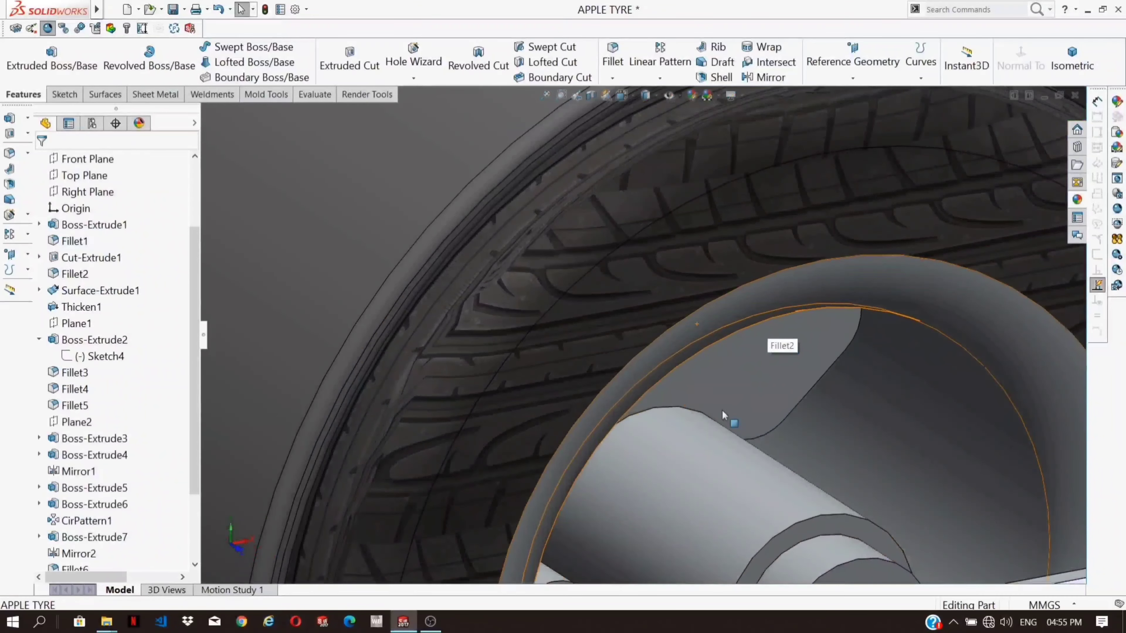
pyautogui.moveTo(814, 543); pyautogui.dragTo(786, 537, button='middle')
pyautogui.scroll(2, 786, 531)
pyautogui.scroll(-3, 763, 510)
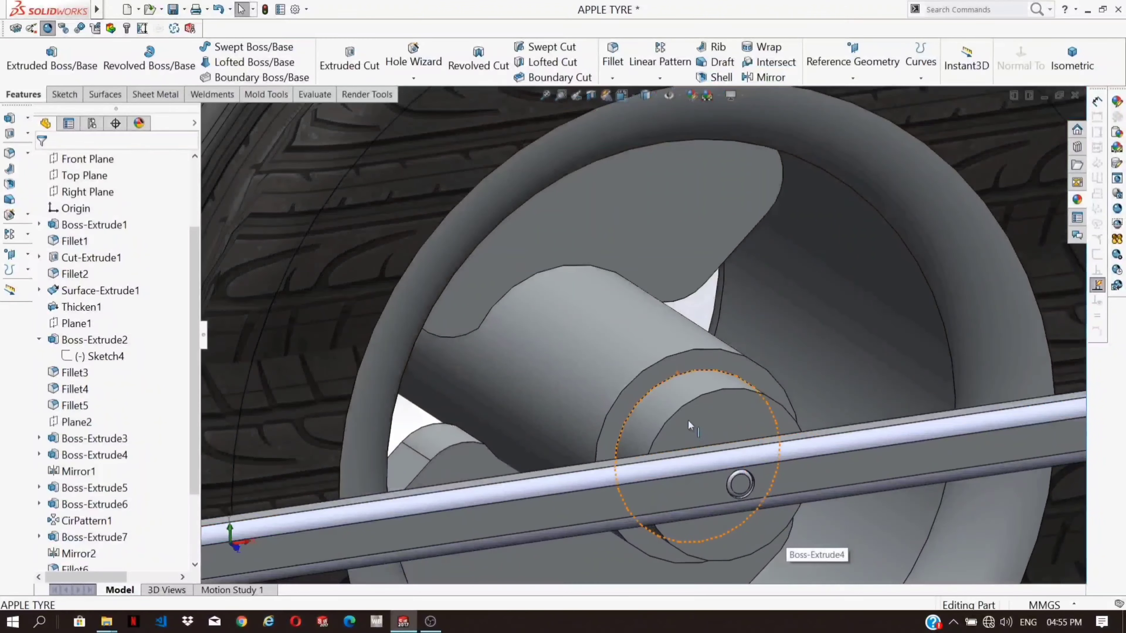
pyautogui.click(684, 408)
pyautogui.click(719, 373)
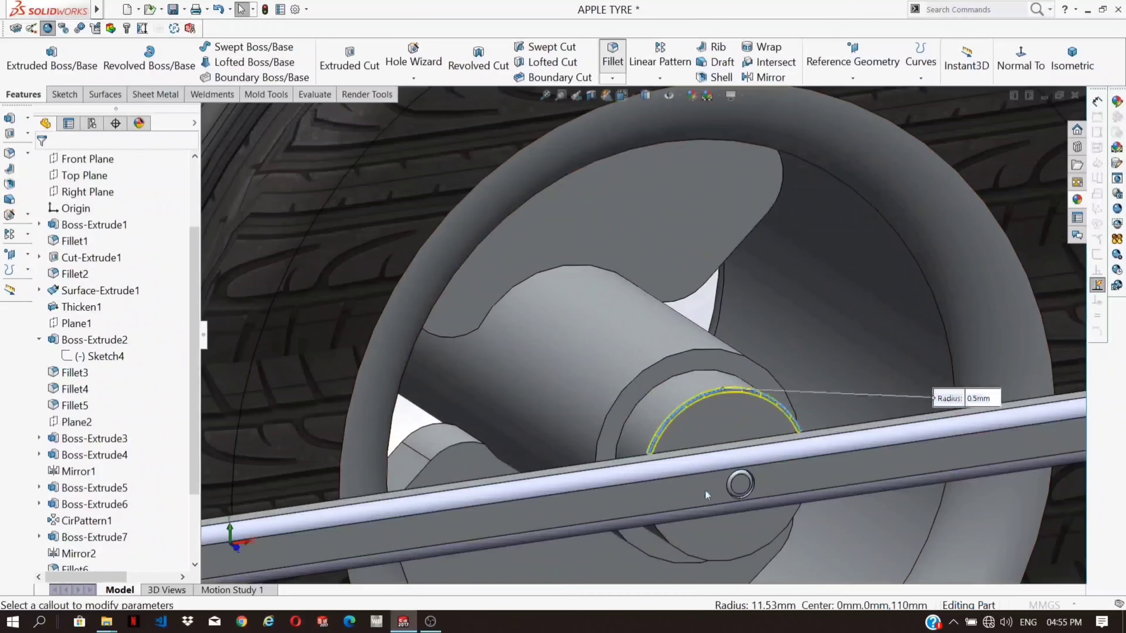
pyautogui.click(669, 548)
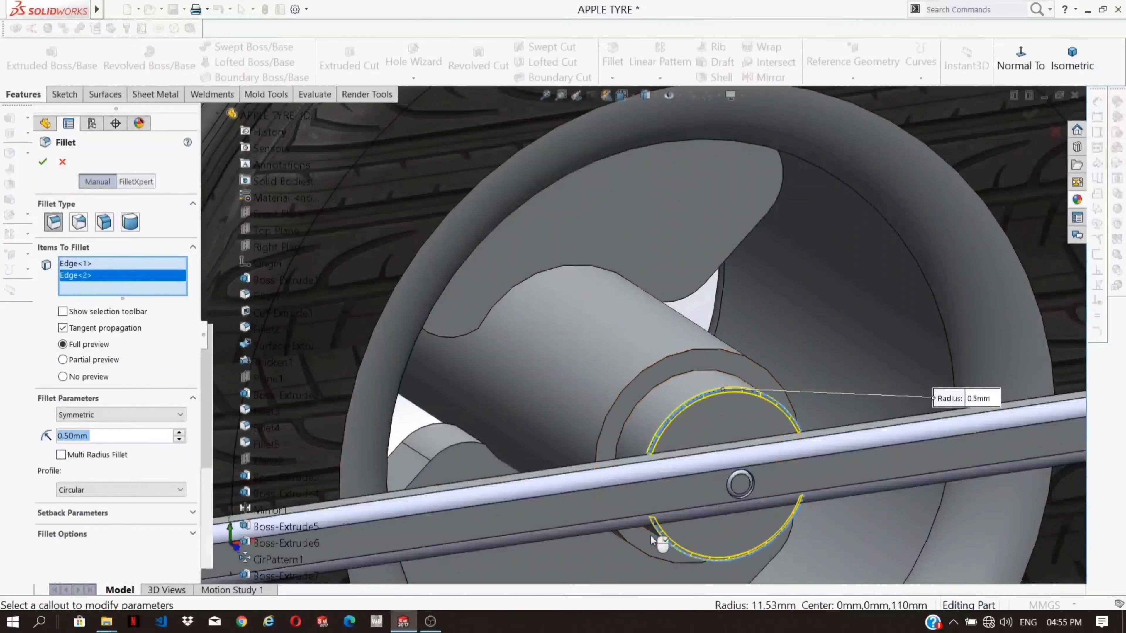
pyautogui.click(613, 408)
pyautogui.write('10')
pyautogui.press('Return')
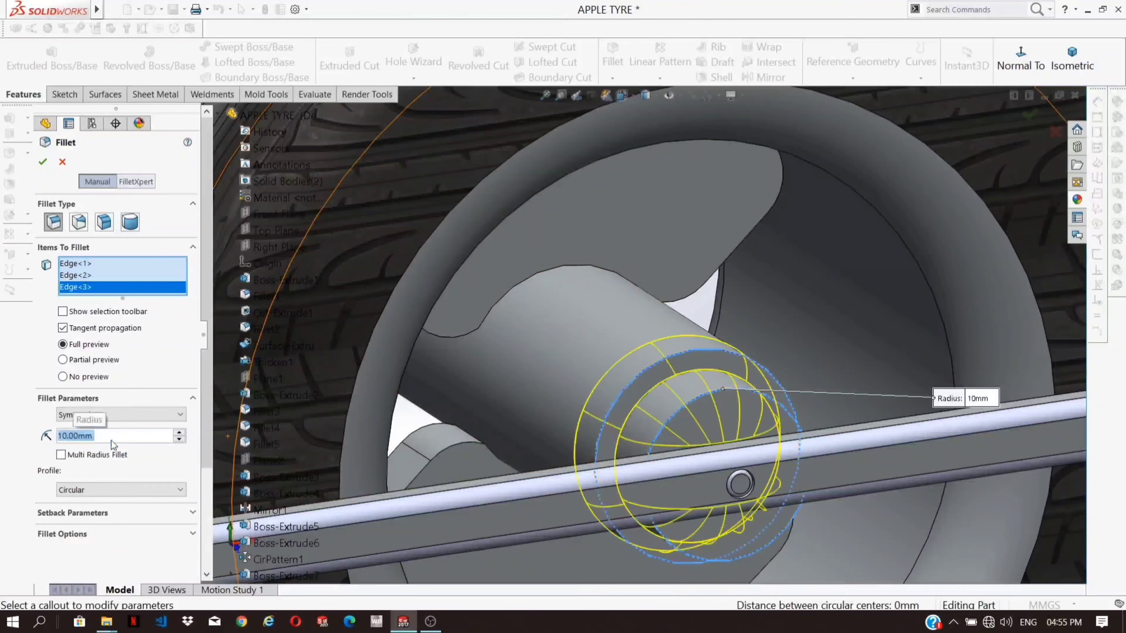
pyautogui.moveTo(666, 390); pyautogui.dragTo(370, 376, button='middle')
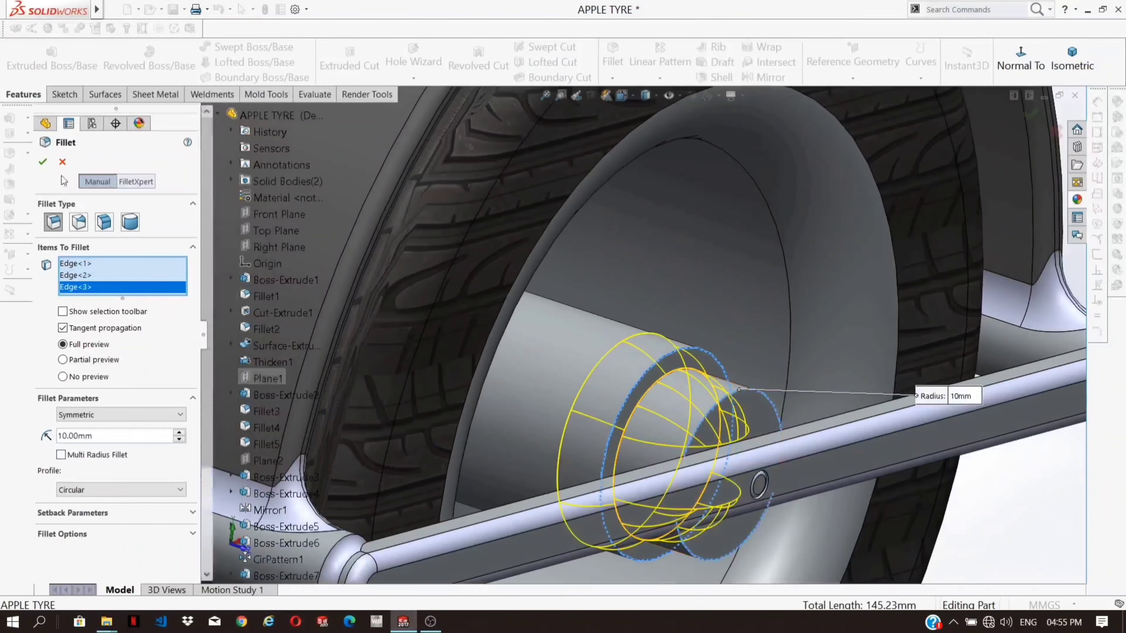
pyautogui.press('Return')
# Step: Apply the same 10 mm fillet to the three stepped shaft edges on the opposite side of the wheel
pyautogui.moveTo(710, 421); pyautogui.dragTo(821, 485, button='middle')
pyautogui.scroll(4, 632, 348)
pyautogui.moveTo(516, 414); pyautogui.dragTo(563, 370, button='middle')
pyautogui.scroll(-5, 325, 239)
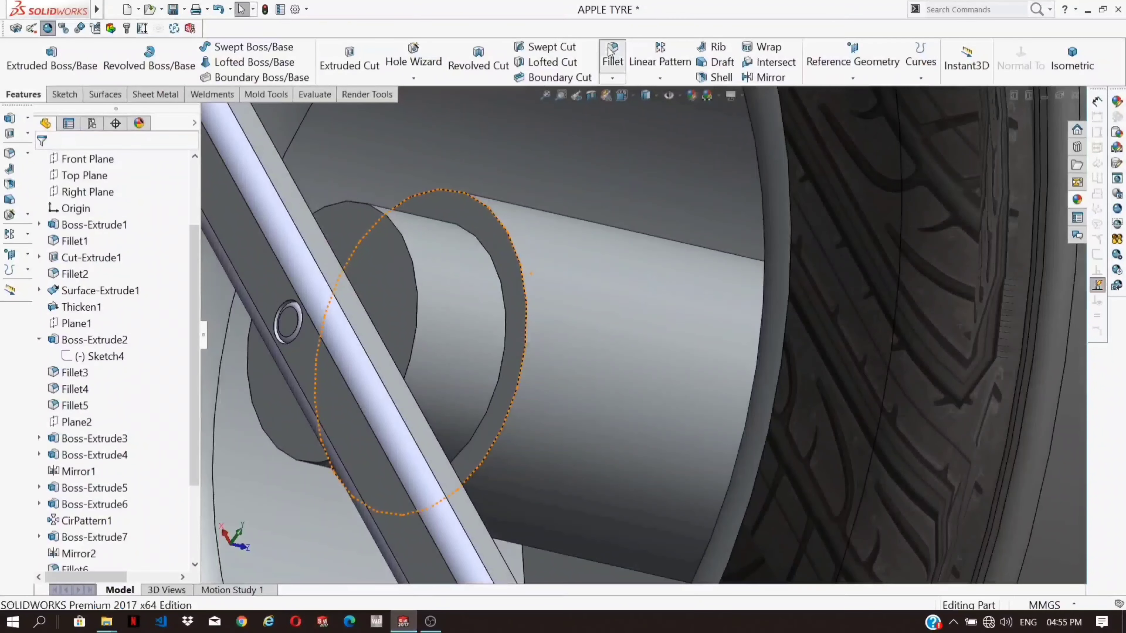
pyautogui.click(416, 265)
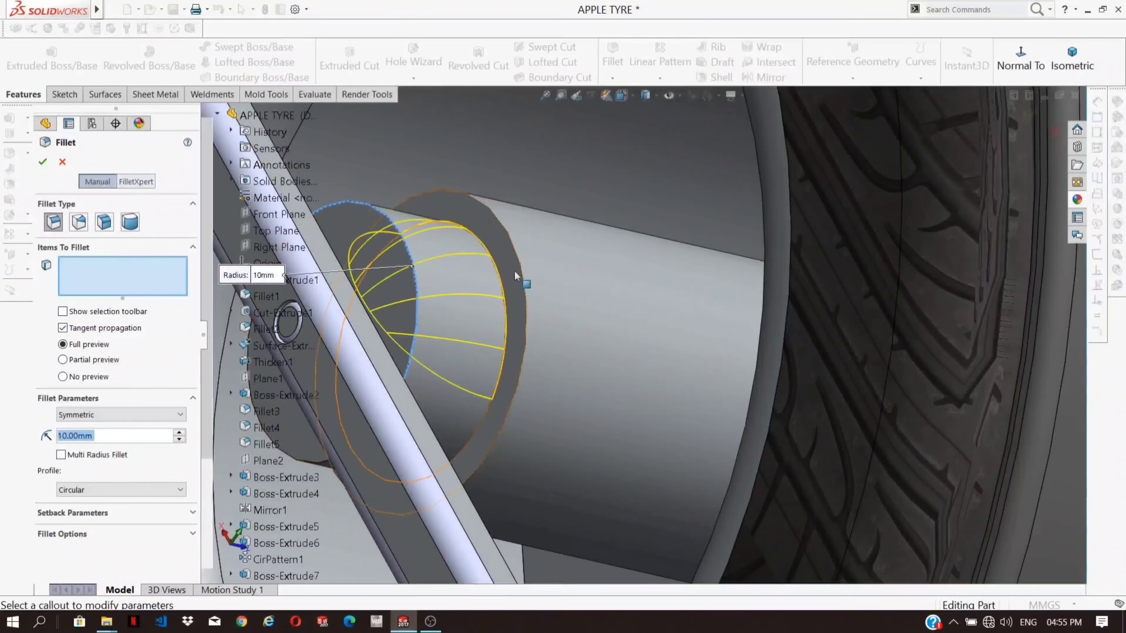
pyautogui.click(522, 280)
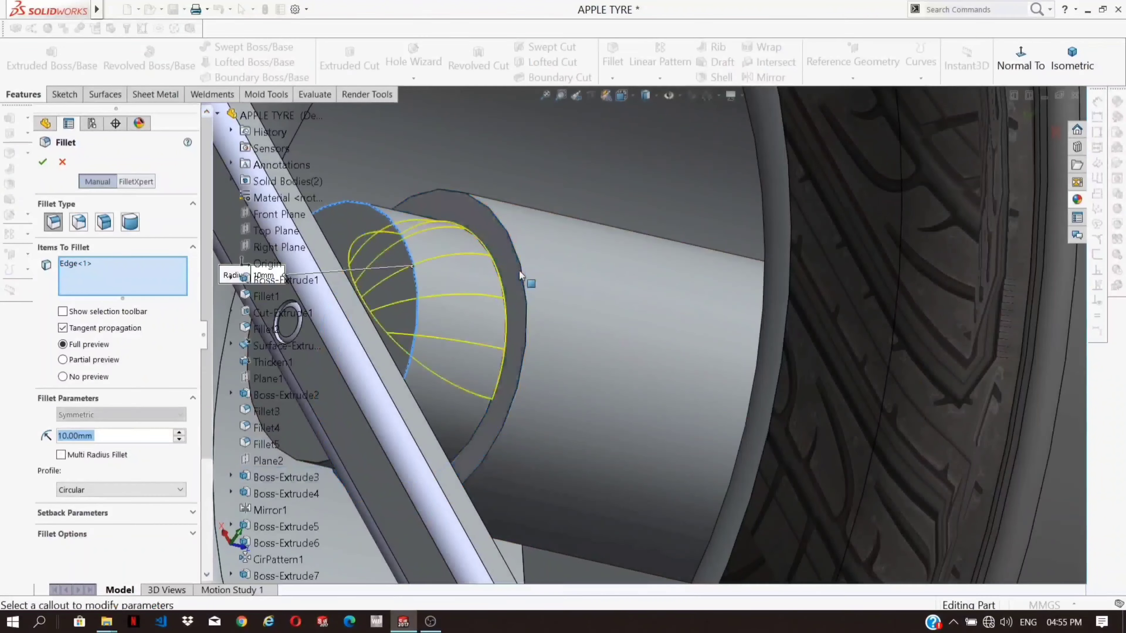
pyautogui.click(325, 449)
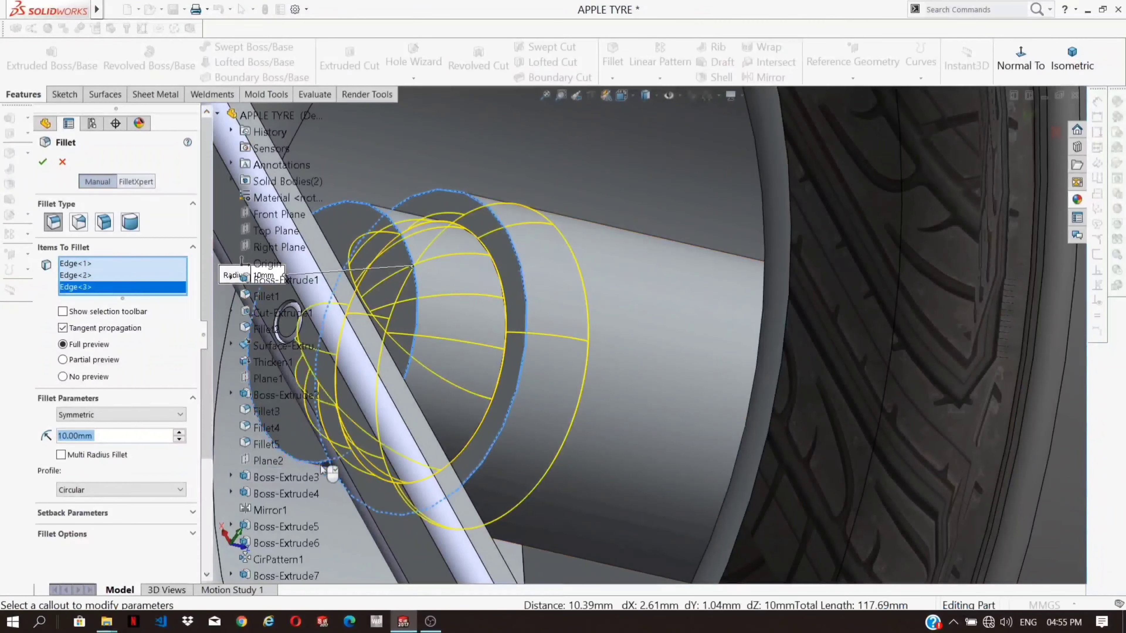
pyautogui.scroll(2, 647, 320)
pyautogui.click(43, 162)
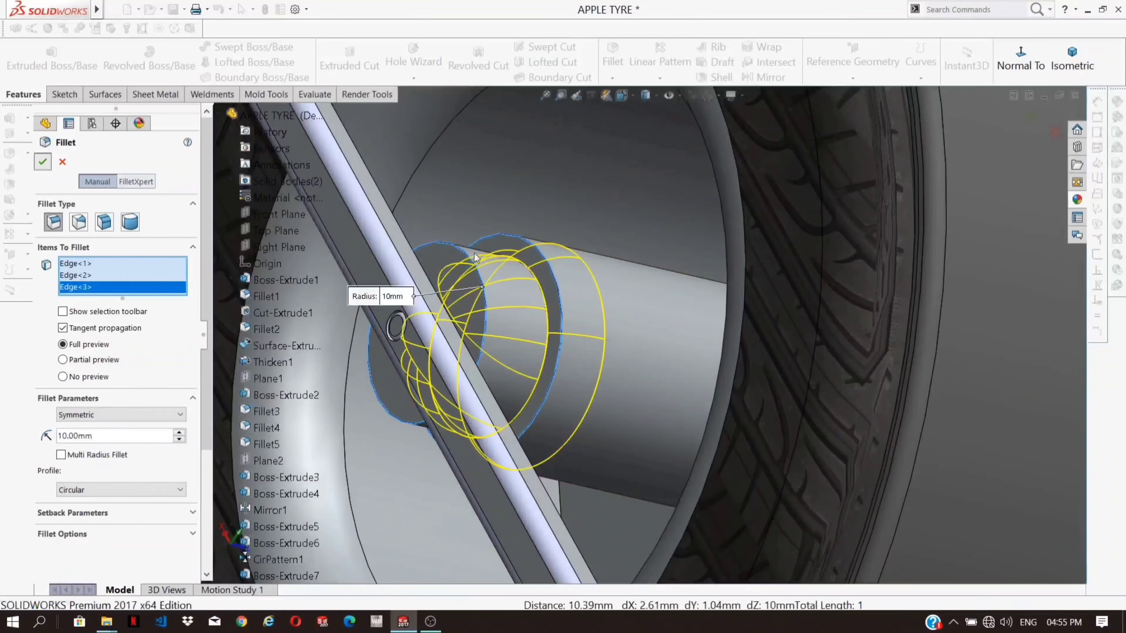
# Step: Fillet the inner hub edge and outer rim edge of the filled spoke face with a 10 mm radius
pyautogui.moveTo(626, 329); pyautogui.dragTo(633, 288, button='middle')
pyautogui.scroll(-3, 572, 245)
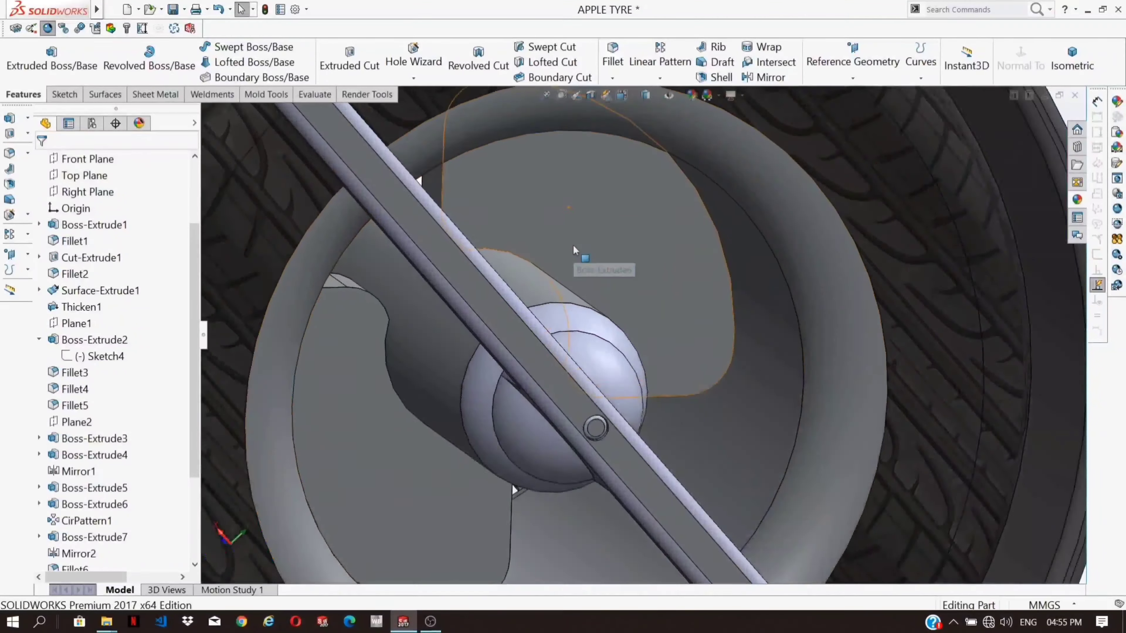
pyautogui.moveTo(572, 245); pyautogui.dragTo(647, 258, button='middle')
pyautogui.click(647, 258)
pyautogui.click(613, 62)
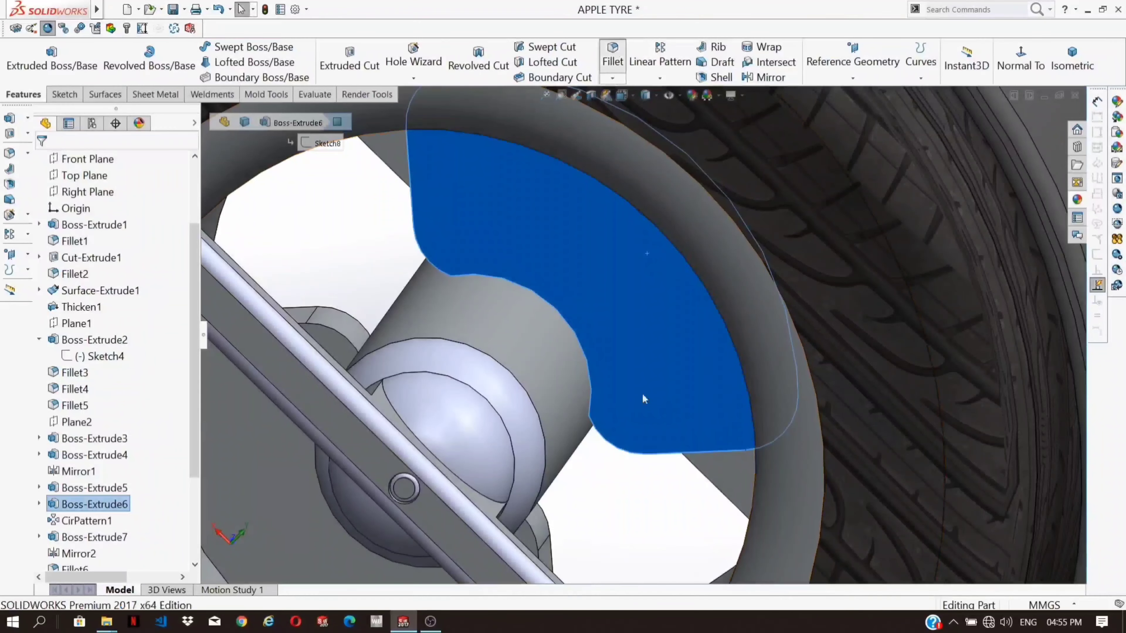
pyautogui.moveTo(654, 379); pyautogui.dragTo(664, 339, button='middle')
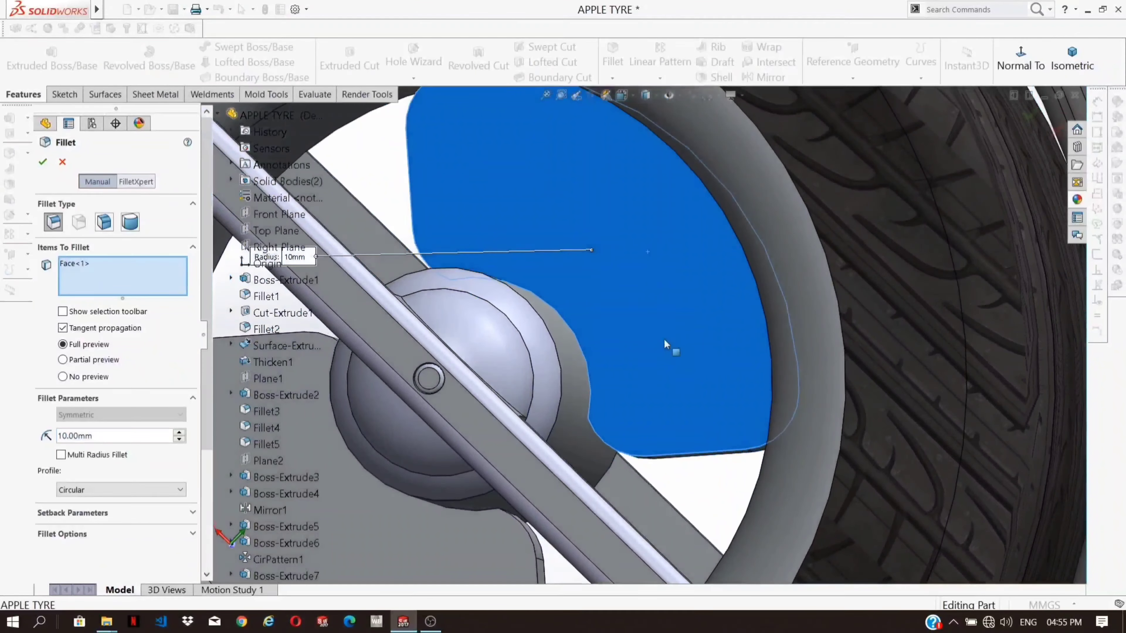
pyautogui.click(664, 339)
pyautogui.click(577, 343)
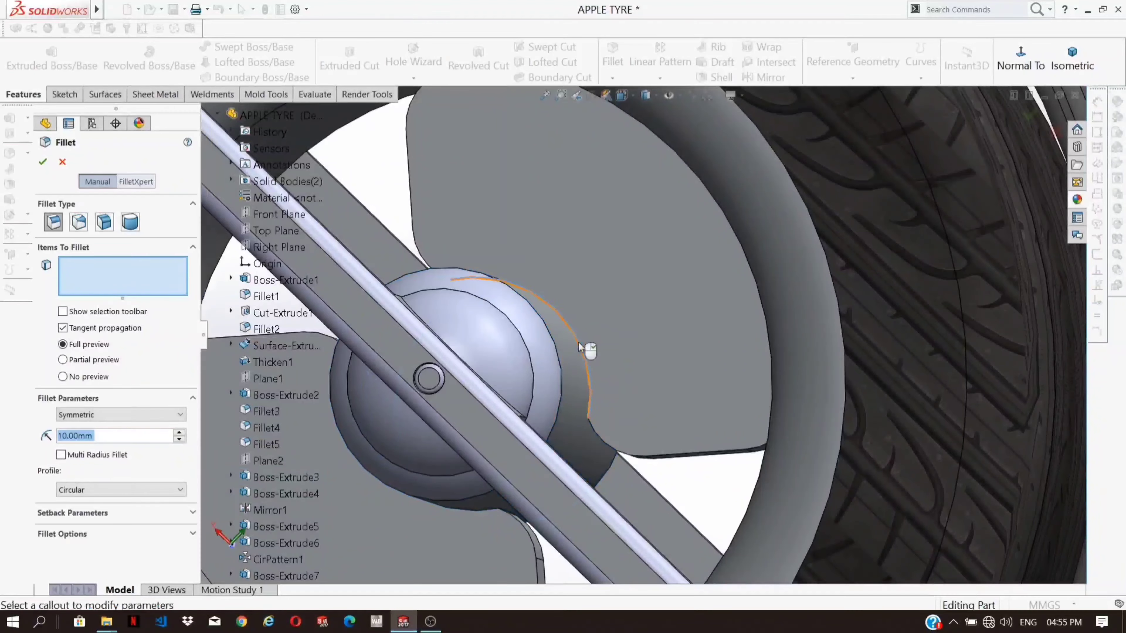
pyautogui.moveTo(649, 262); pyautogui.dragTo(683, 300, button='middle')
pyautogui.click(735, 217)
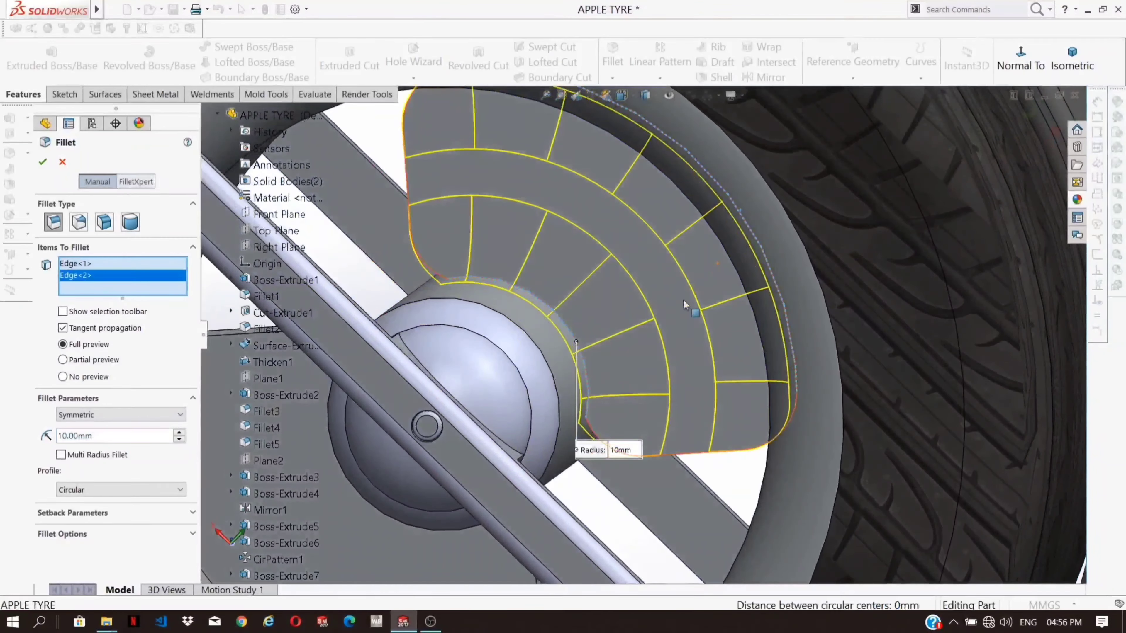
pyautogui.click(45, 163)
# Step: Fillet the remaining hub and rim edges of the upper and lower spokes, six edges in all, with a 10 mm radius
pyautogui.moveTo(648, 352); pyautogui.dragTo(838, 510, button='middle')
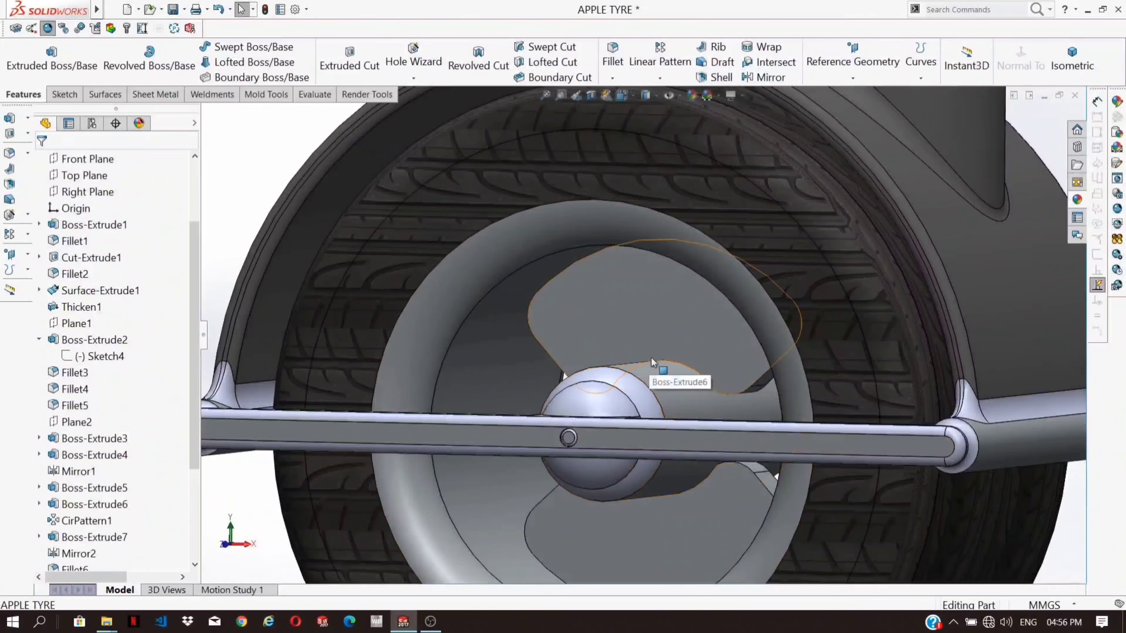
pyautogui.scroll(-6, 659, 359)
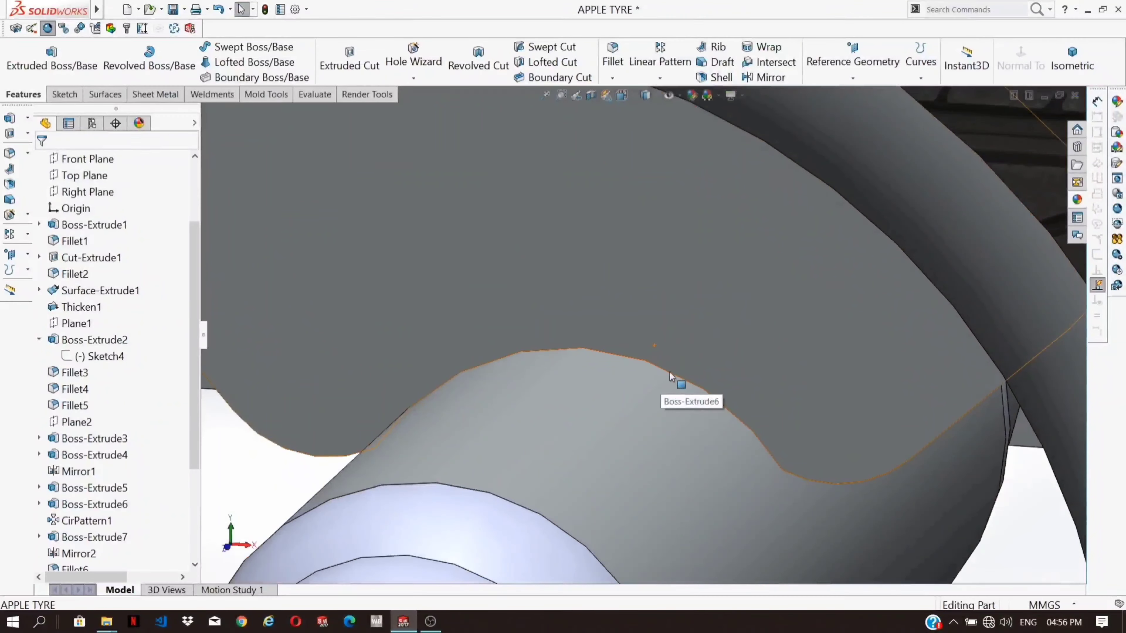
pyautogui.click(670, 374)
pyautogui.scroll(5, 670, 373)
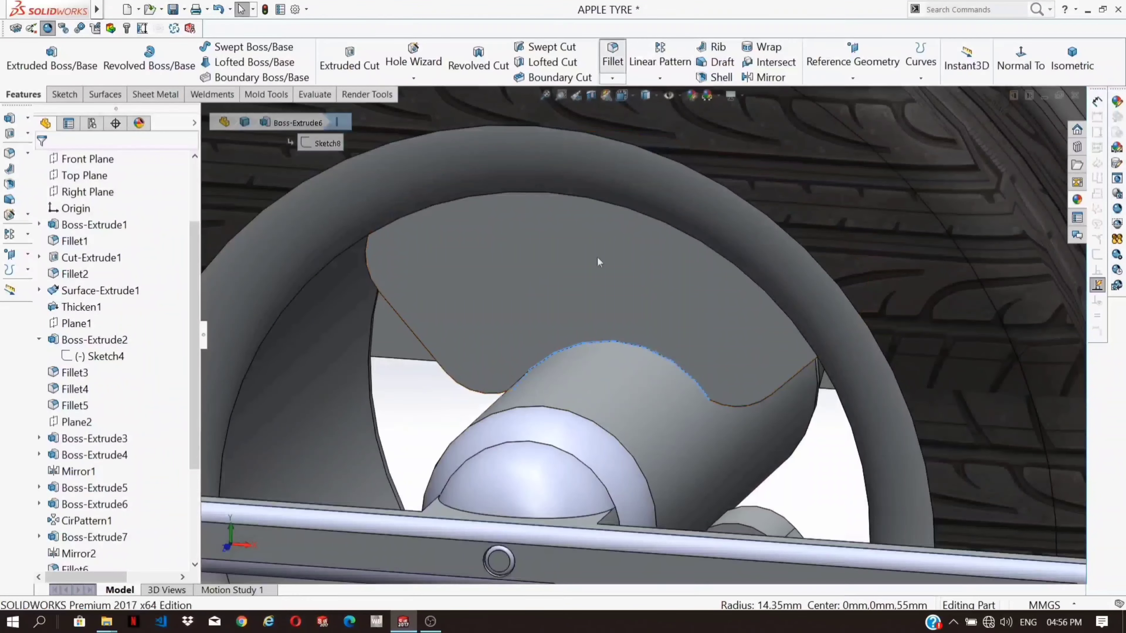
pyautogui.moveTo(594, 266); pyautogui.dragTo(555, 133, button='middle')
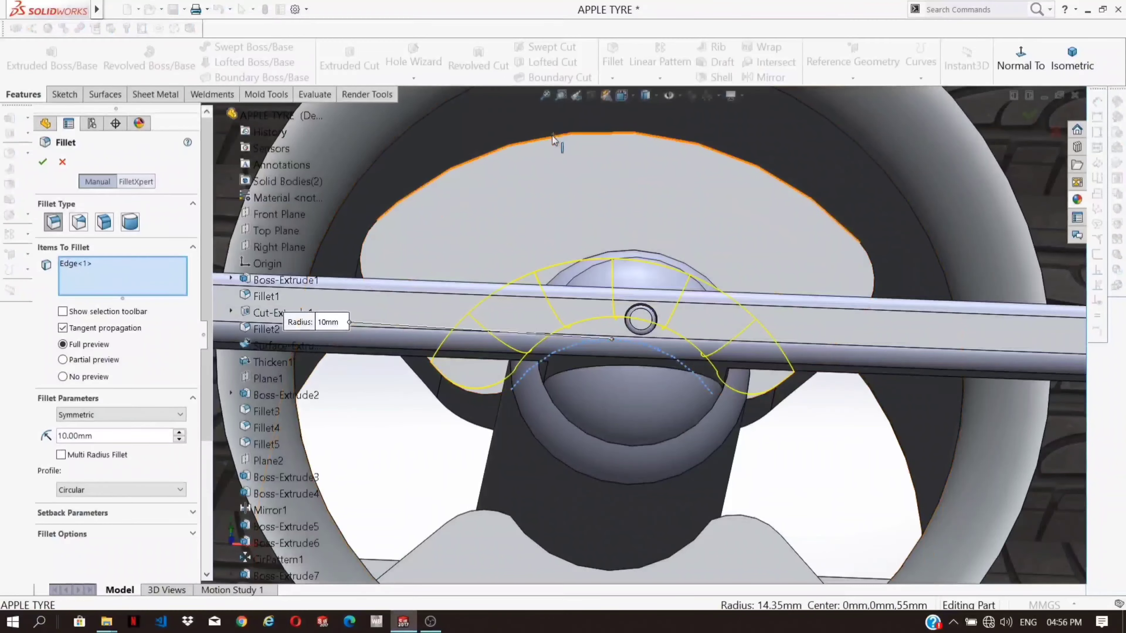
pyautogui.click(553, 134)
pyautogui.click(640, 569)
pyautogui.scroll(6, 650, 570)
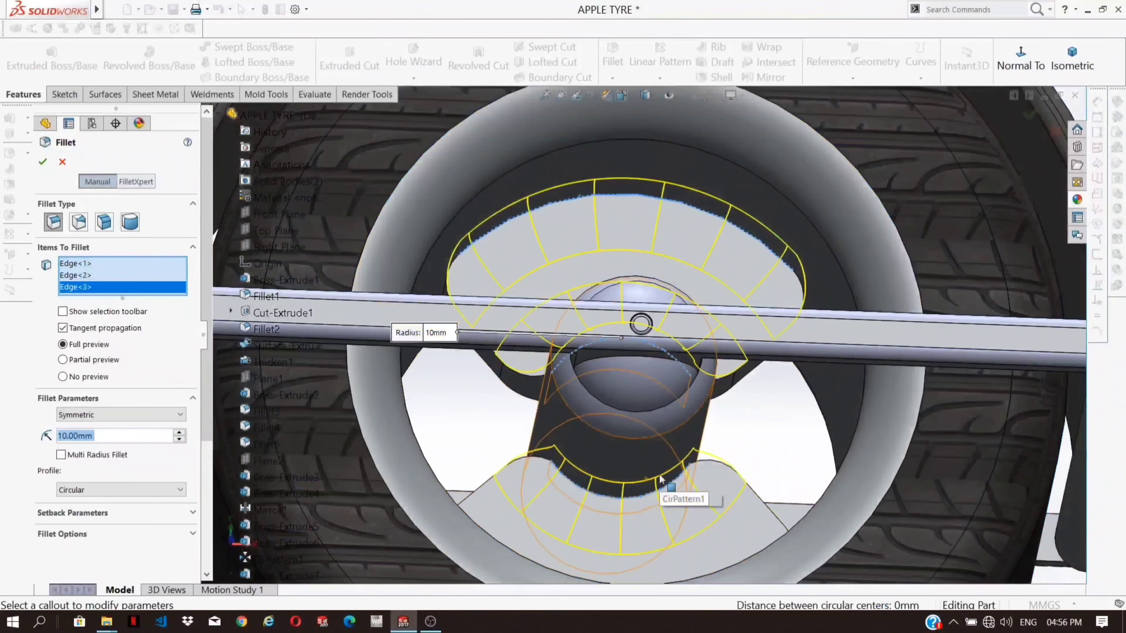
pyautogui.scroll(-5, 660, 570)
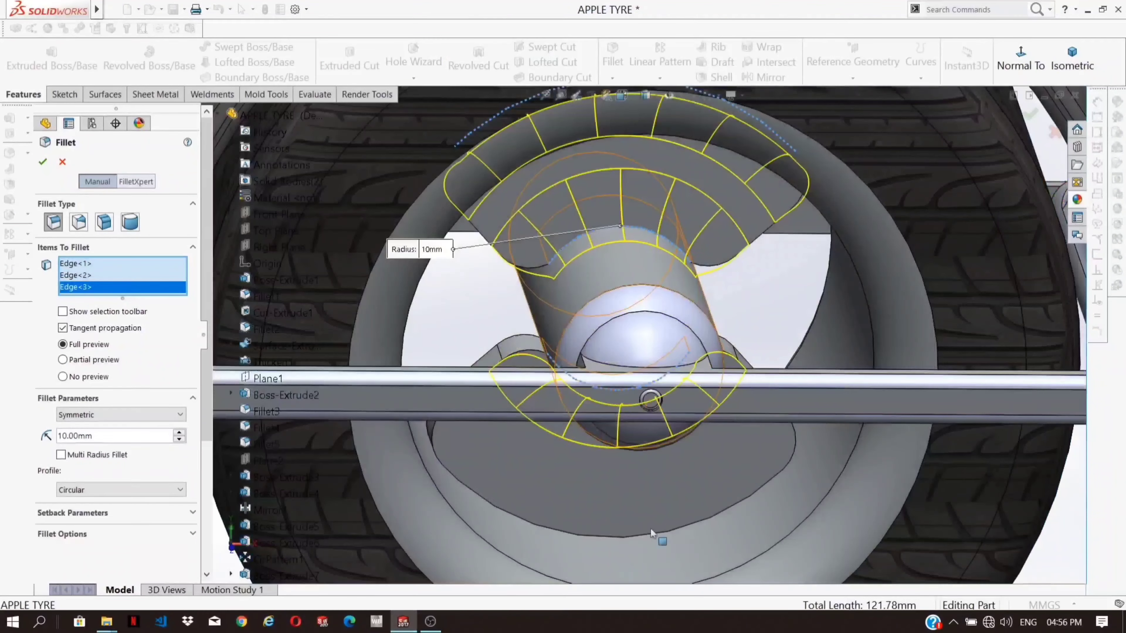
pyautogui.click(670, 533)
pyautogui.moveTo(678, 456); pyautogui.dragTo(890, 529, button='middle')
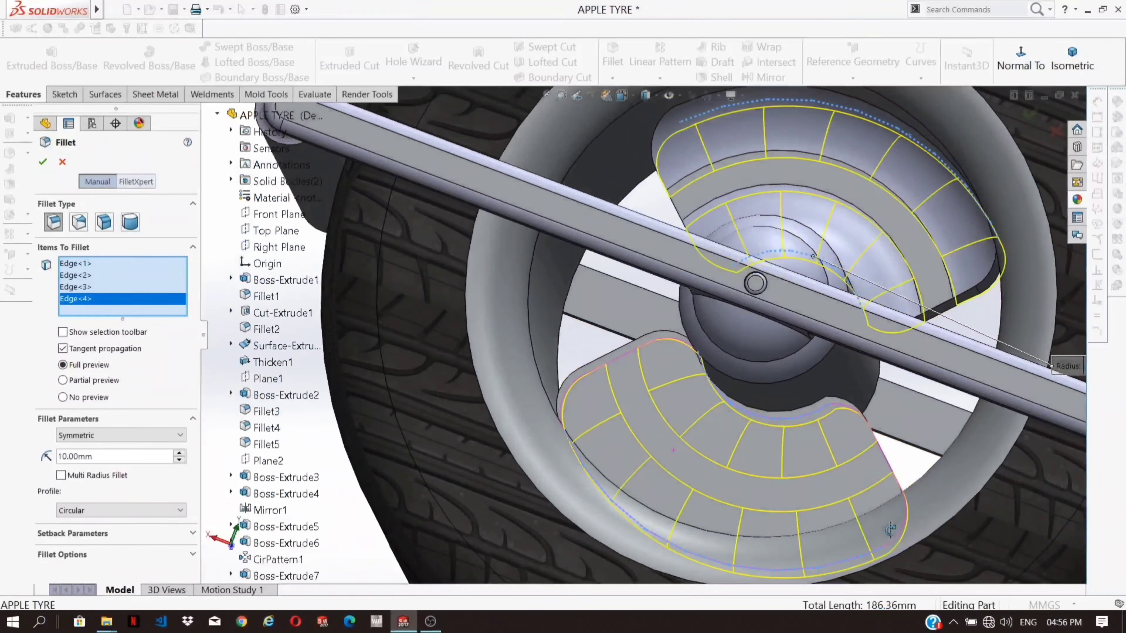
pyautogui.click(771, 412)
pyautogui.moveTo(752, 434); pyautogui.dragTo(723, 486, button='middle')
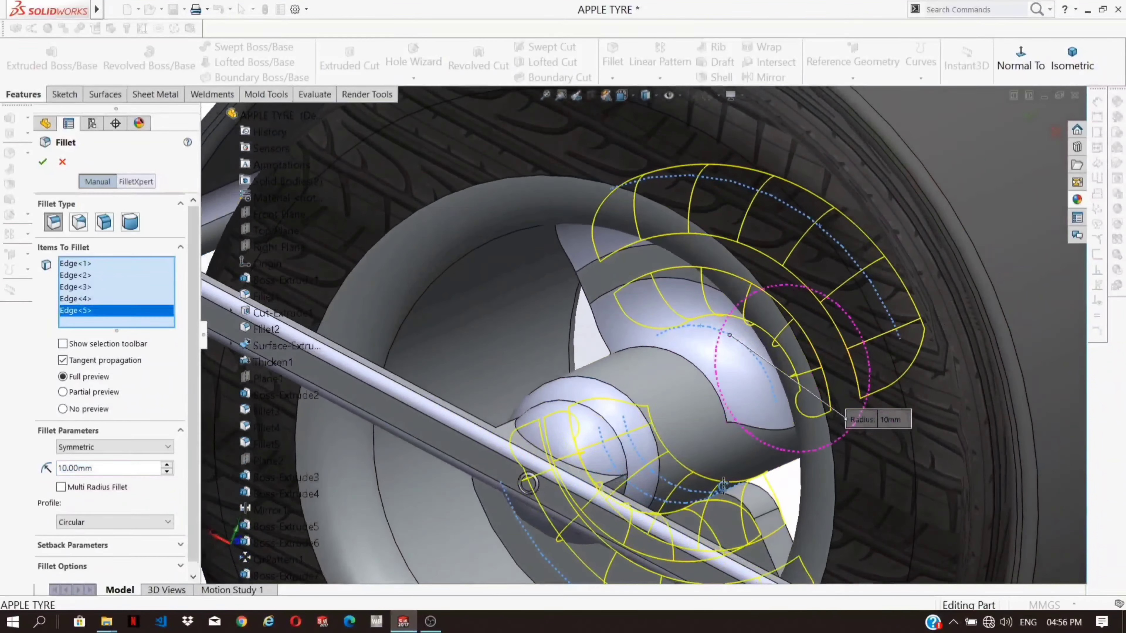
pyautogui.click(500, 543)
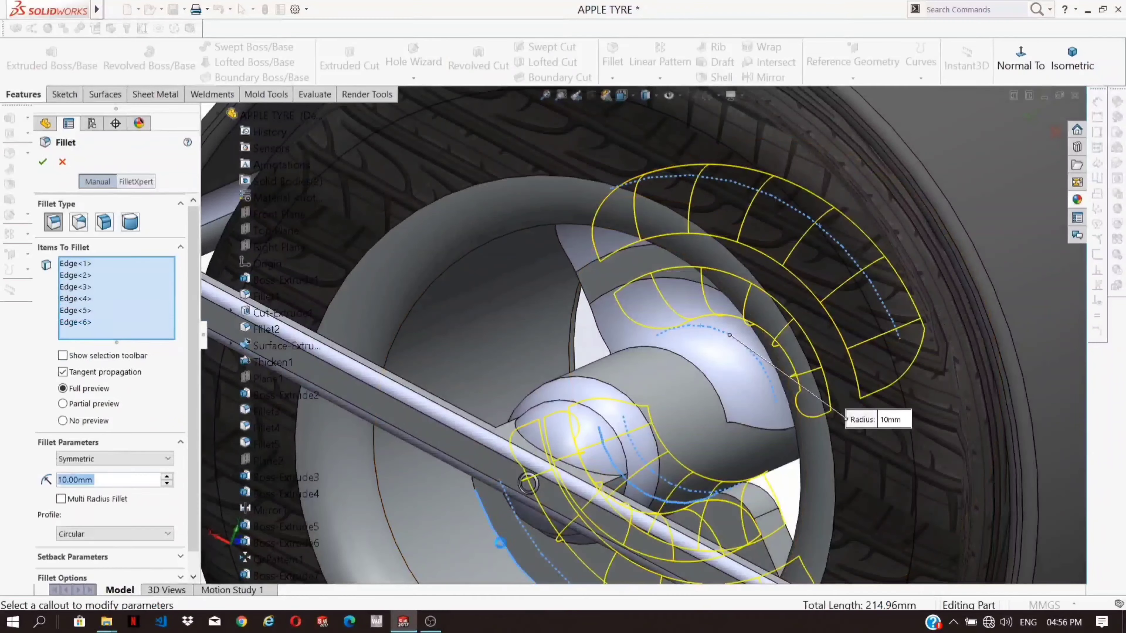
pyautogui.click(42, 164)
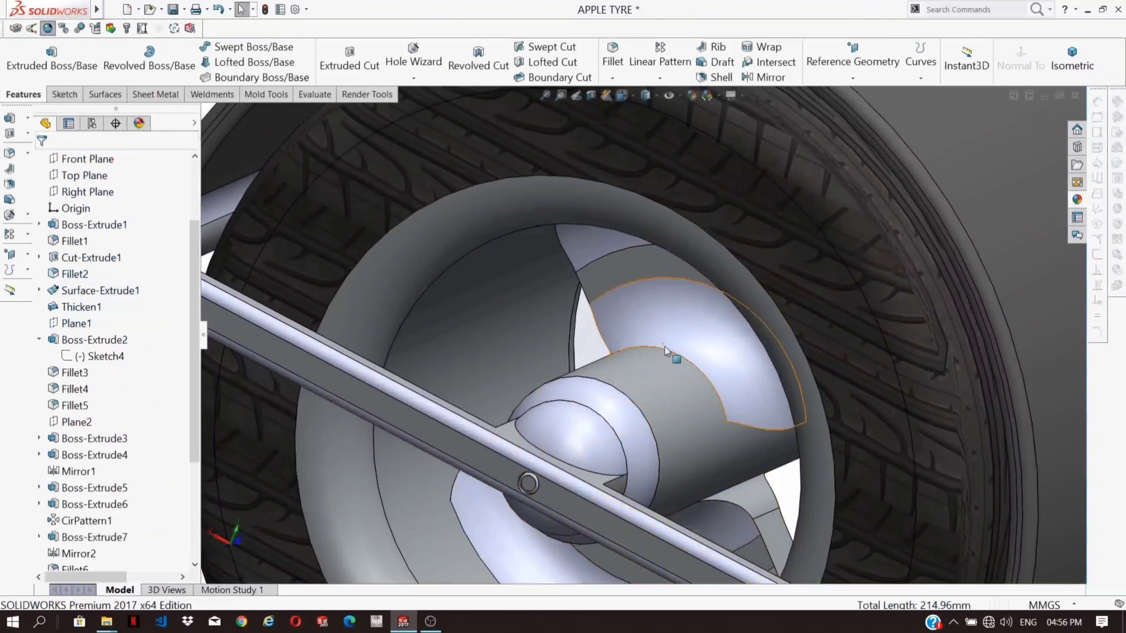
# Step: Apply a light-grey metallic appearance to all features from Boss-Extrude3 through Fillet13
pyautogui.moveTo(697, 327); pyautogui.dragTo(526, 470, button='middle')
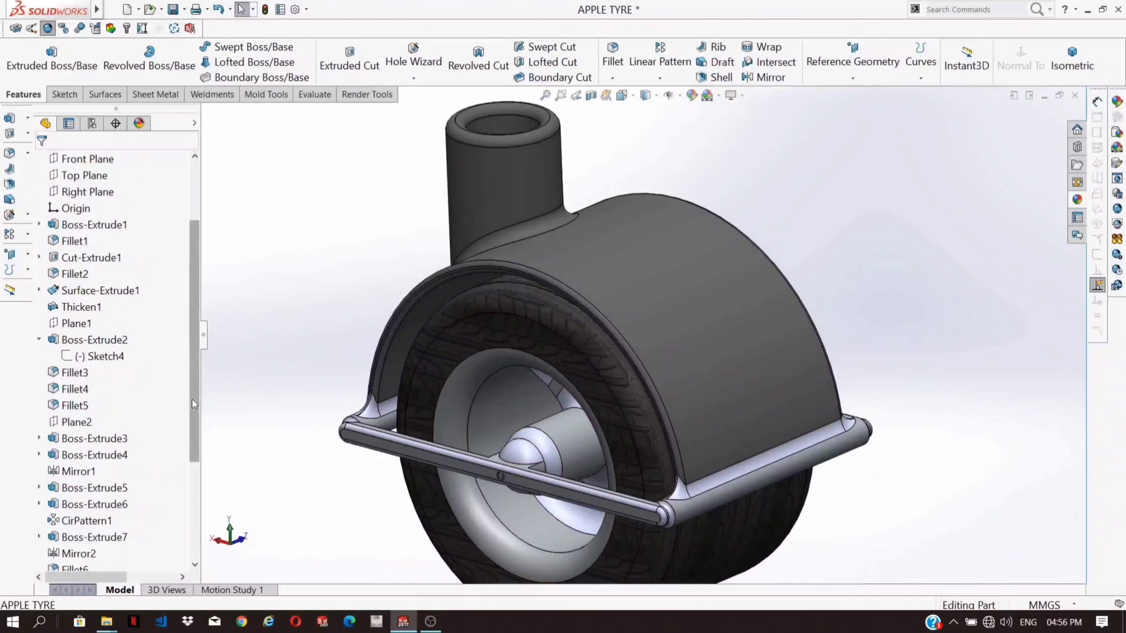
pyautogui.moveTo(192, 399); pyautogui.dragTo(183, 504)
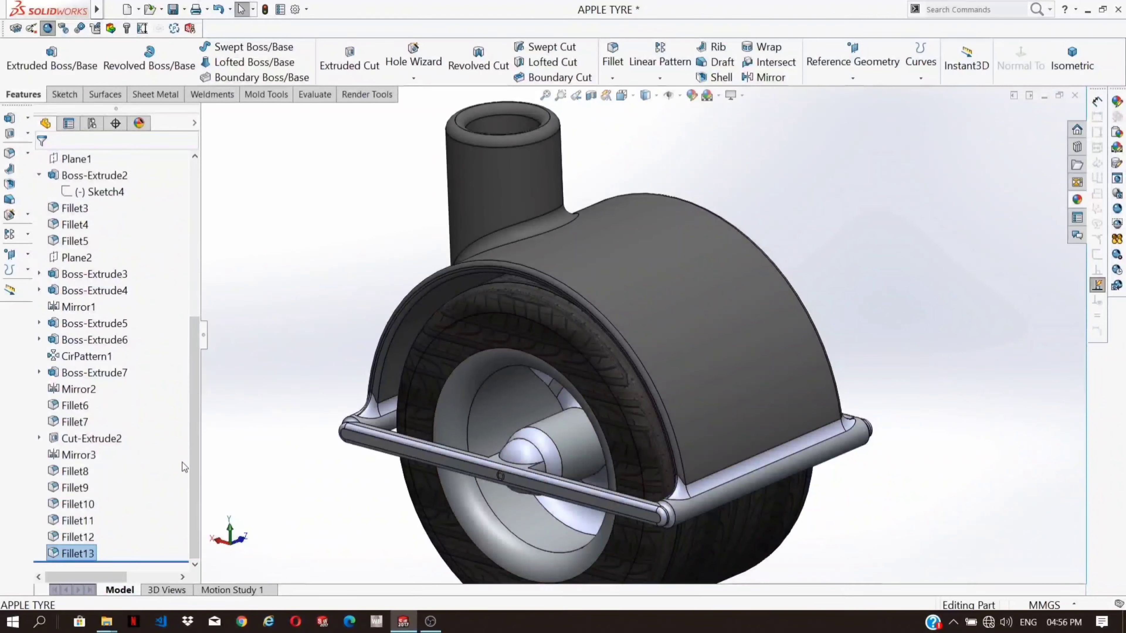
pyautogui.keyDown('ctrl'); pyautogui.click(78, 522); pyautogui.keyUp('ctrl')
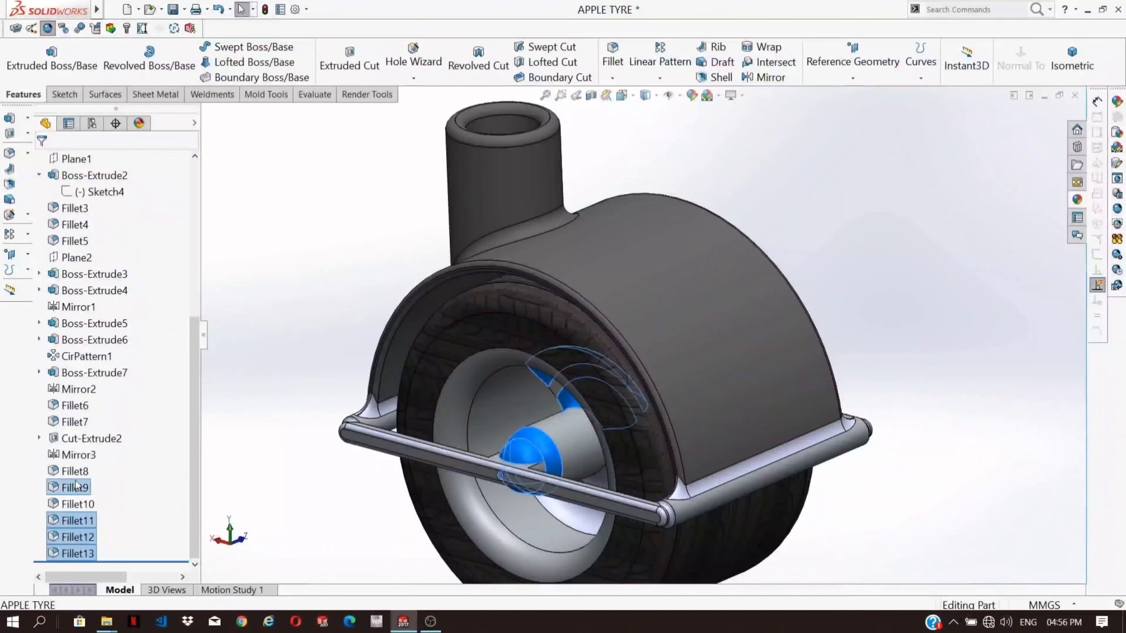
pyautogui.keyDown('ctrl'); pyautogui.click(85, 439); pyautogui.keyUp('ctrl')
pyautogui.keyDown('ctrl'); pyautogui.click(85, 422); pyautogui.keyUp('ctrl')
pyautogui.keyDown('ctrl'); pyautogui.click(87, 406); pyautogui.keyUp('ctrl')
pyautogui.keyDown('ctrl'); pyautogui.click(90, 390); pyautogui.keyUp('ctrl')
pyautogui.keyDown('ctrl'); pyautogui.click(92, 374); pyautogui.keyUp('ctrl')
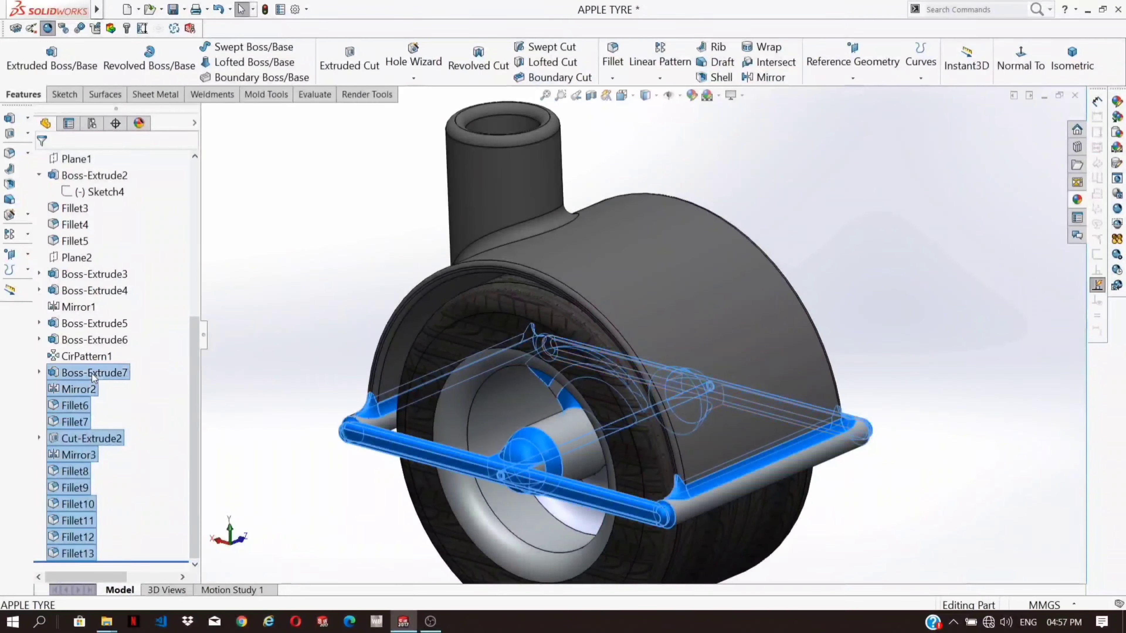
pyautogui.keyDown('ctrl'); pyautogui.click(90, 356); pyautogui.keyUp('ctrl')
pyautogui.keyDown('ctrl'); pyautogui.moveTo(366, 403); pyautogui.dragTo(408, 415, button='middle'); pyautogui.keyUp('ctrl')
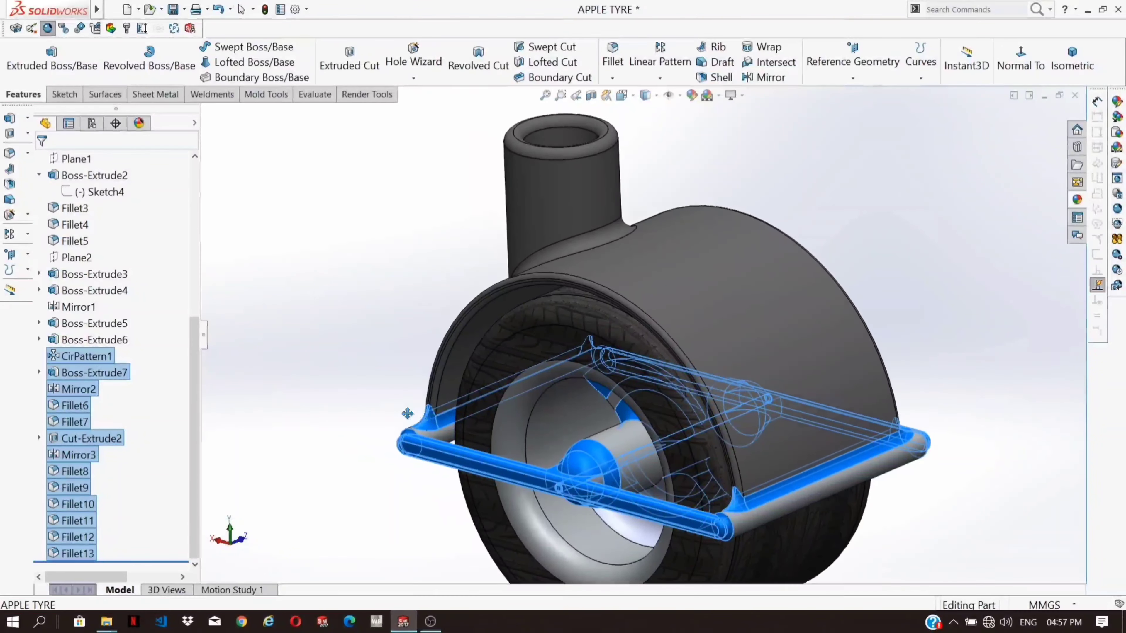
pyautogui.moveTo(545, 437); pyautogui.dragTo(675, 472, button='middle')
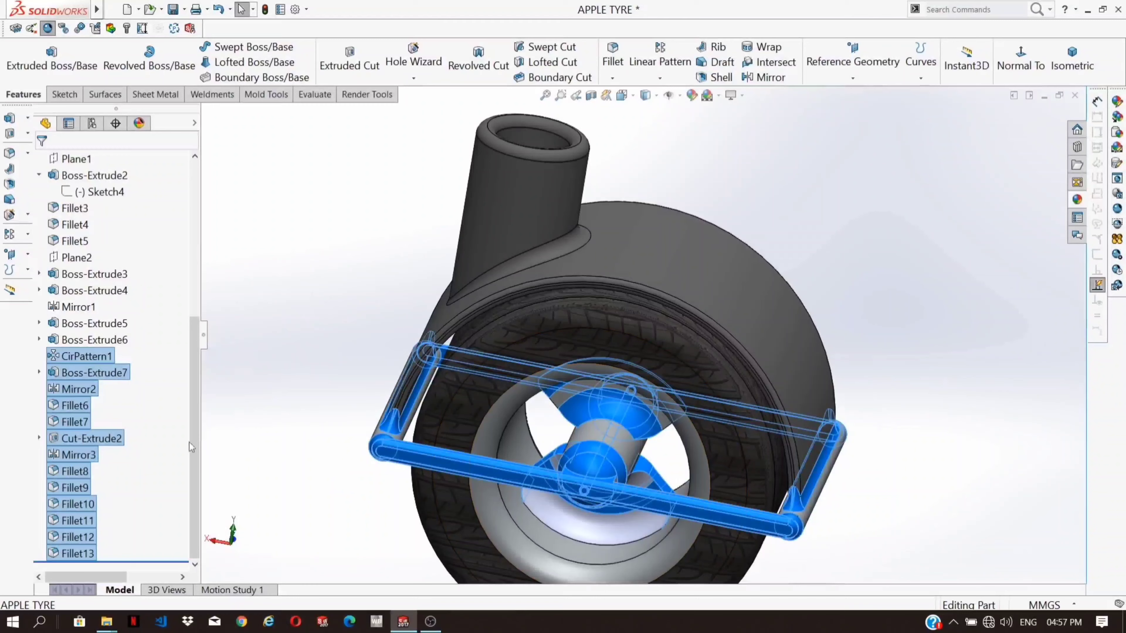
pyautogui.keyDown('ctrl'); pyautogui.click(98, 340); pyautogui.keyUp('ctrl')
pyautogui.keyDown('ctrl'); pyautogui.click(93, 357); pyautogui.keyUp('ctrl')
pyautogui.keyDown('ctrl'); pyautogui.click(93, 358); pyautogui.keyUp('ctrl')
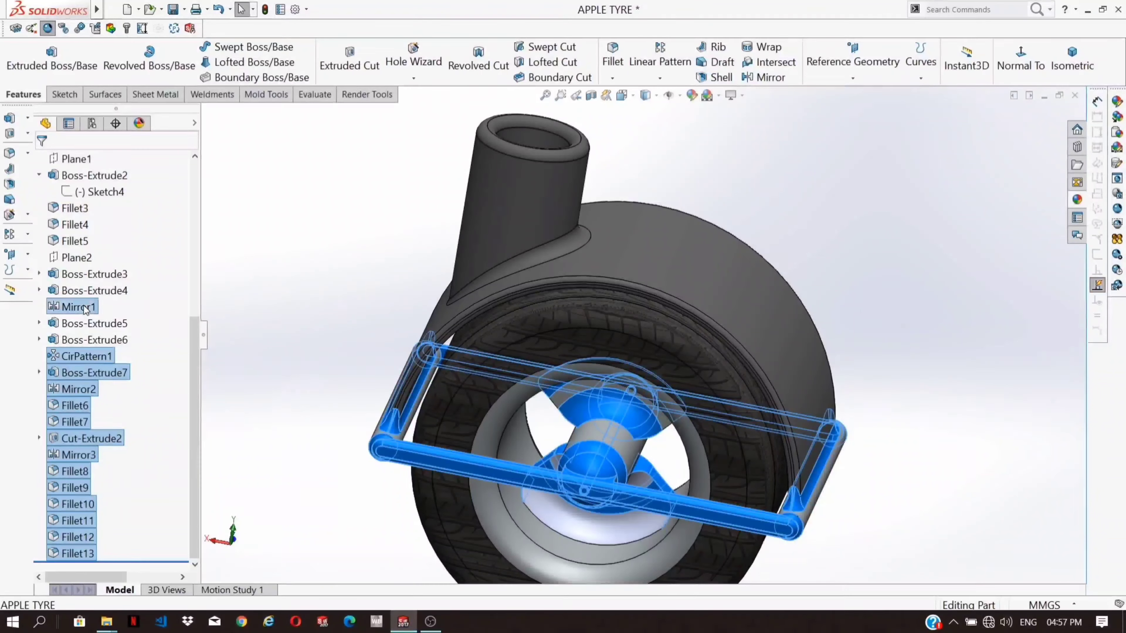
pyautogui.keyDown('shift'); pyautogui.click(79, 307); pyautogui.keyUp('shift')
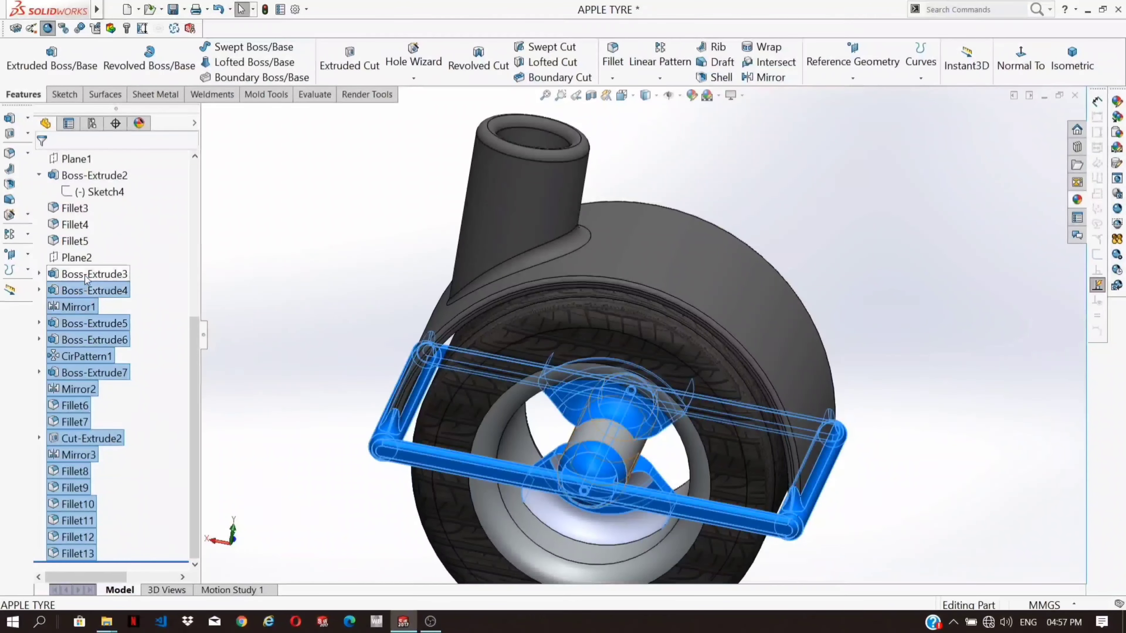
pyautogui.keyDown('shift'); pyautogui.click(87, 279); pyautogui.keyUp('shift')
pyautogui.scroll(3, 88, 284)
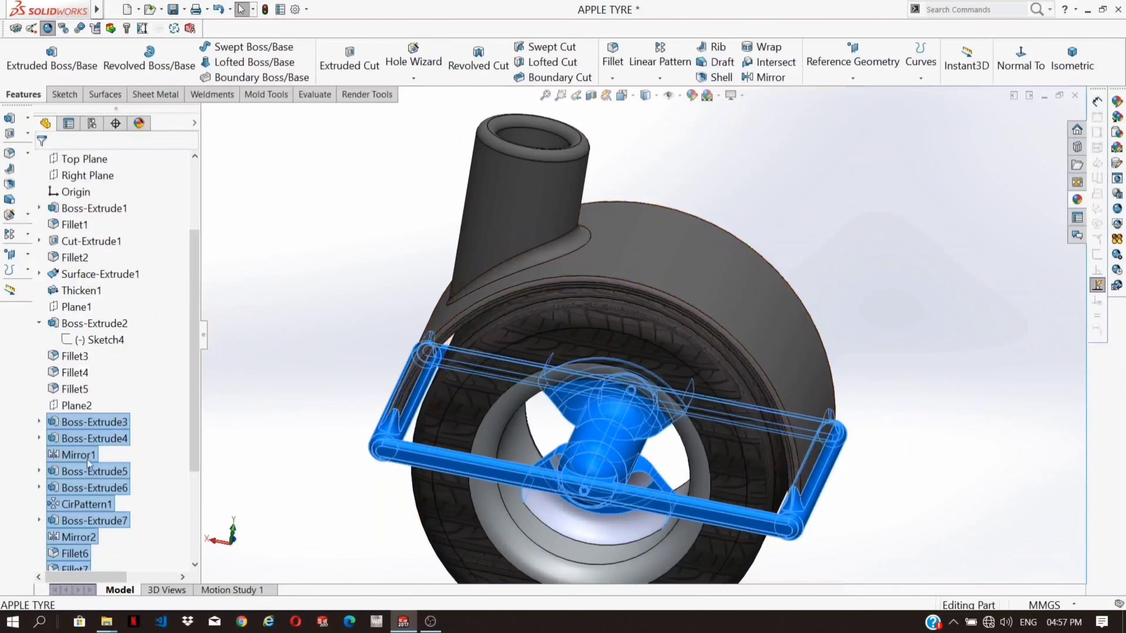
pyautogui.rightClick(97, 424)
pyautogui.click(185, 380)
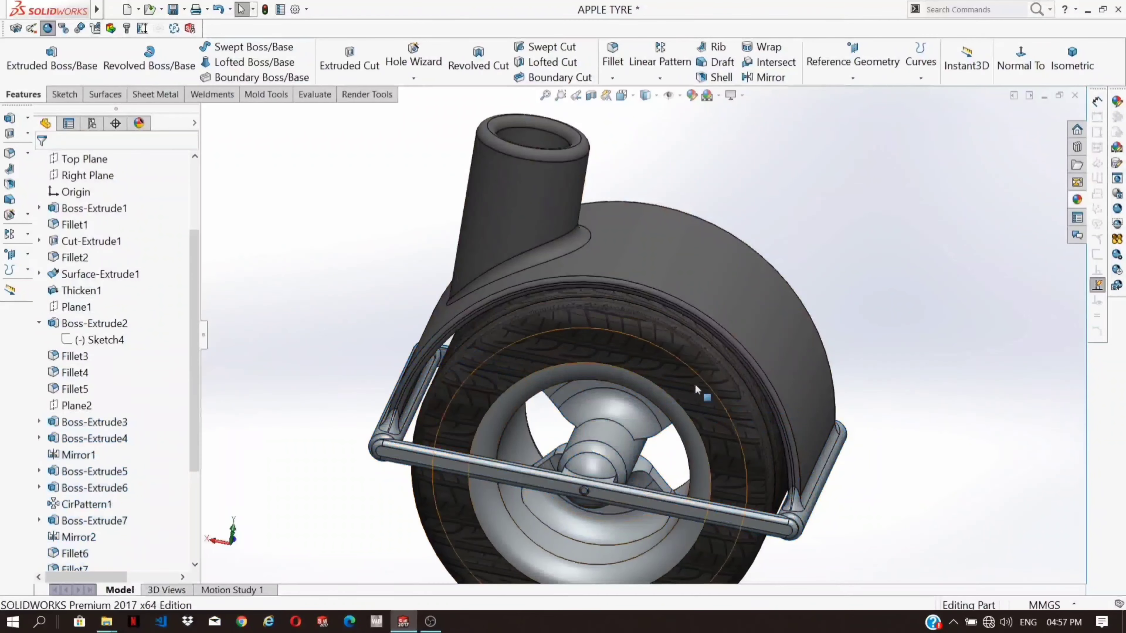
# Step: Inspect the recoloured castor up close and from the side, and return it to the isometric view
pyautogui.scroll(2, 674, 390)
pyautogui.scroll(-2, 674, 433)
pyautogui.moveTo(797, 444); pyautogui.dragTo(575, 429, button='middle')
pyautogui.scroll(1, 763, 400)
pyautogui.scroll(-2, 763, 400)
pyautogui.scroll(3, 642, 336)
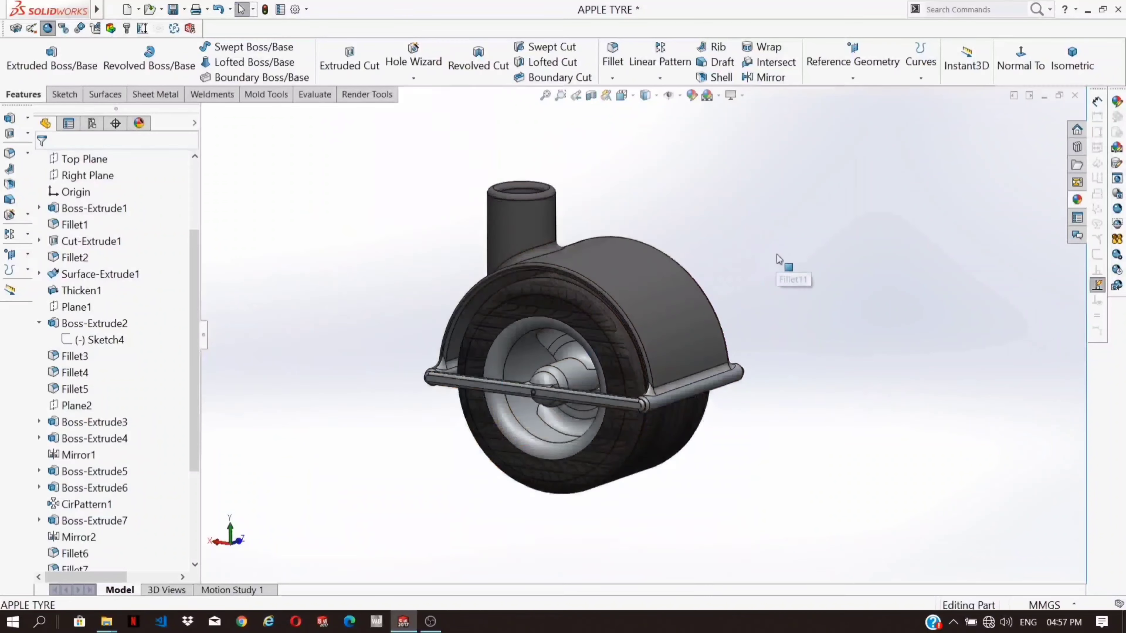
pyautogui.click(1063, 61)
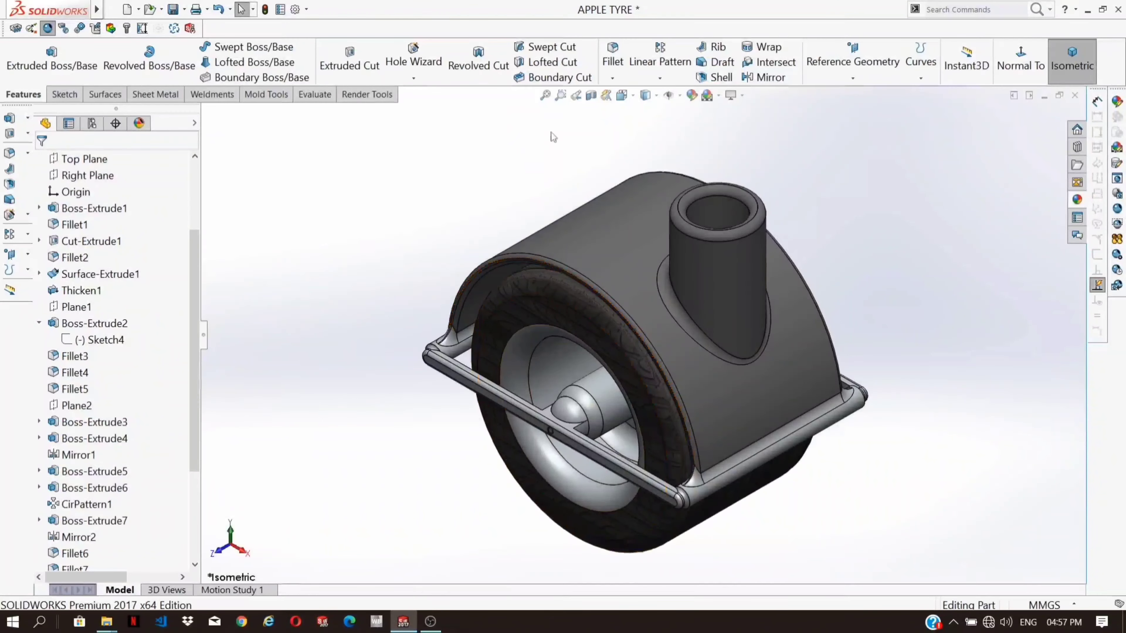
# Step: Open the PhotoView 360 render preview window and reframe the castor larger in the view
pyautogui.click(381, 95)
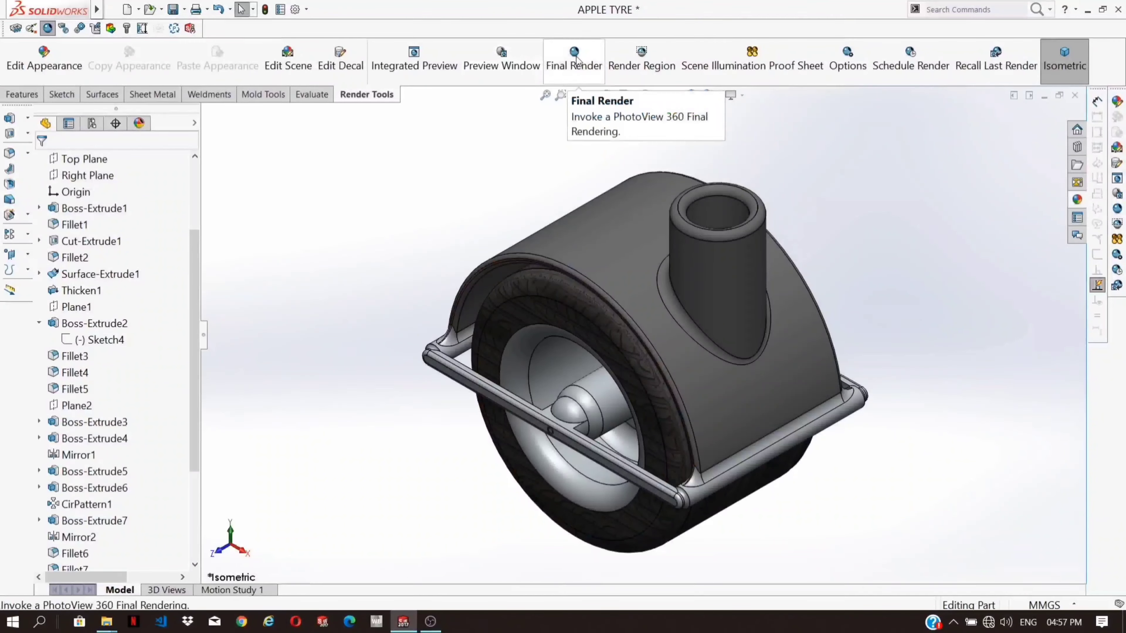
pyautogui.click(501, 59)
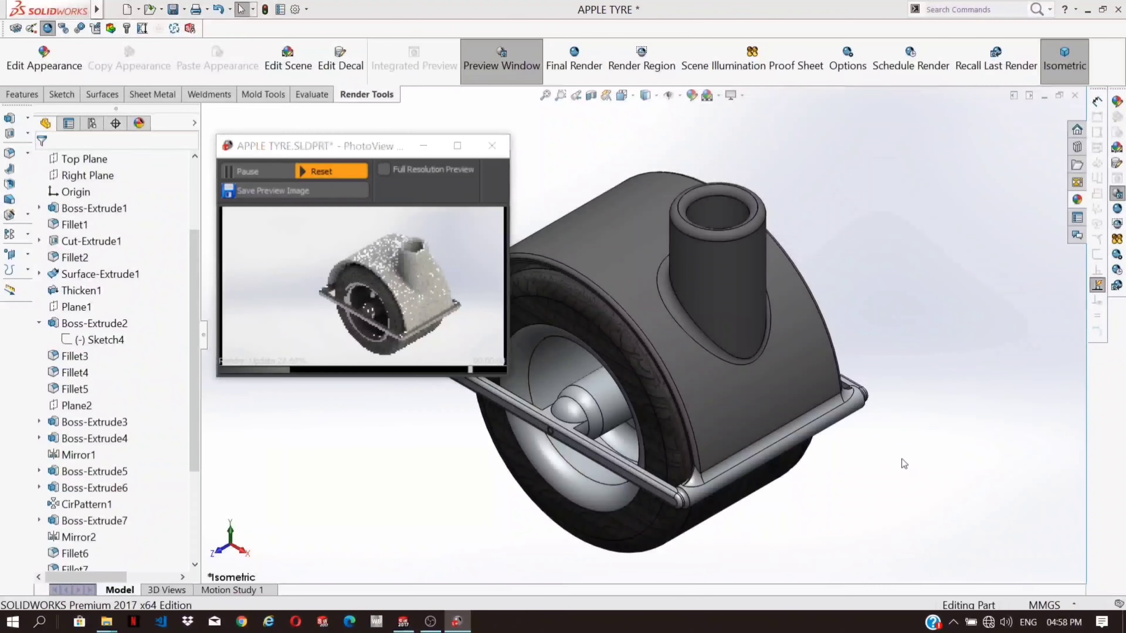
pyautogui.moveTo(856, 437); pyautogui.dragTo(915, 358, button='middle')
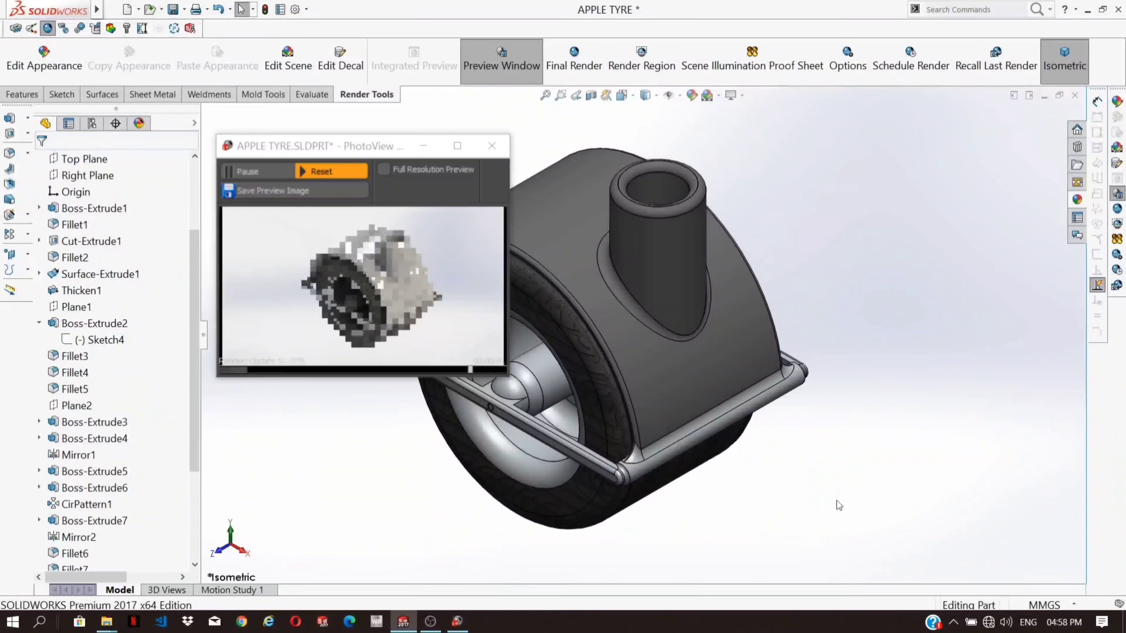
pyautogui.moveTo(824, 379); pyautogui.dragTo(1056, 386, button='middle')
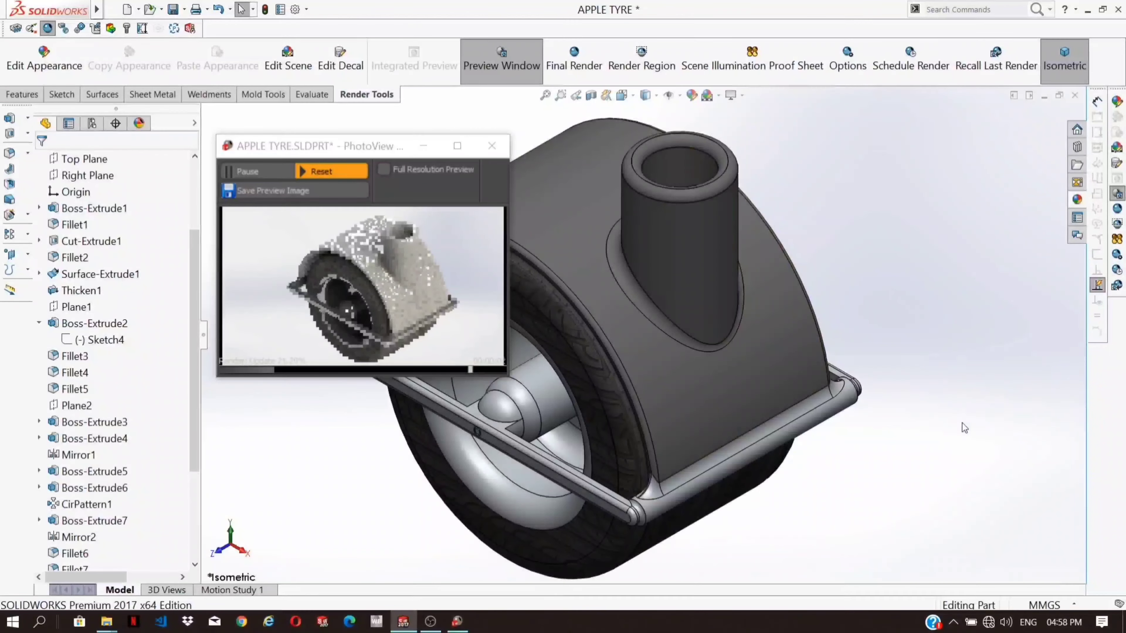
pyautogui.keyDown('ctrl'); pyautogui.moveTo(953, 463); pyautogui.dragTo(945, 448, button='middle'); pyautogui.keyUp('ctrl')
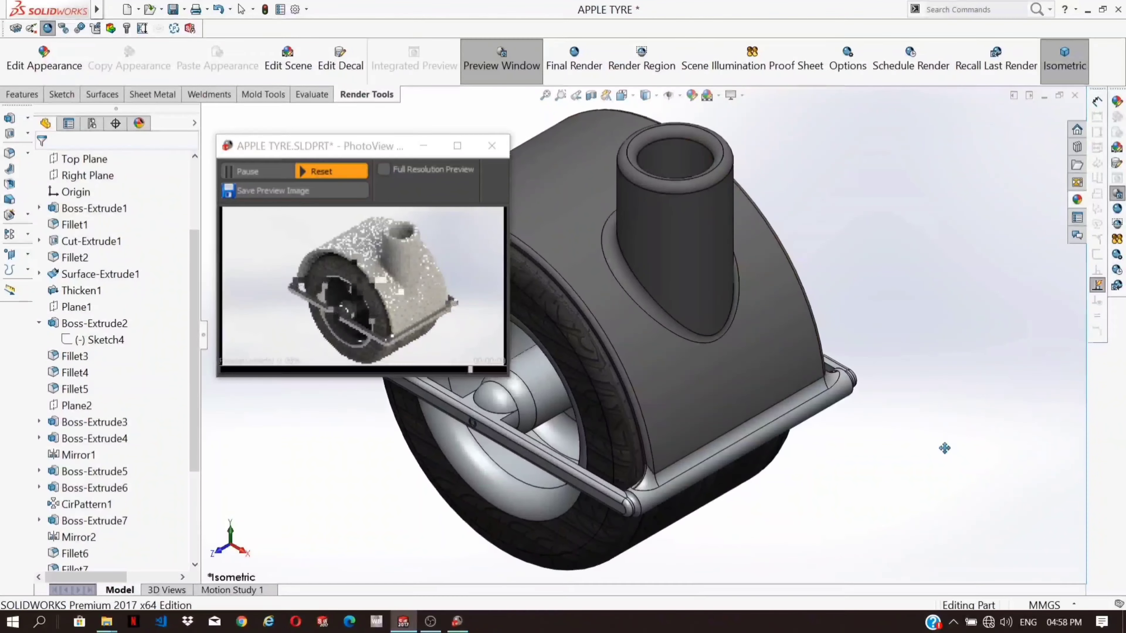